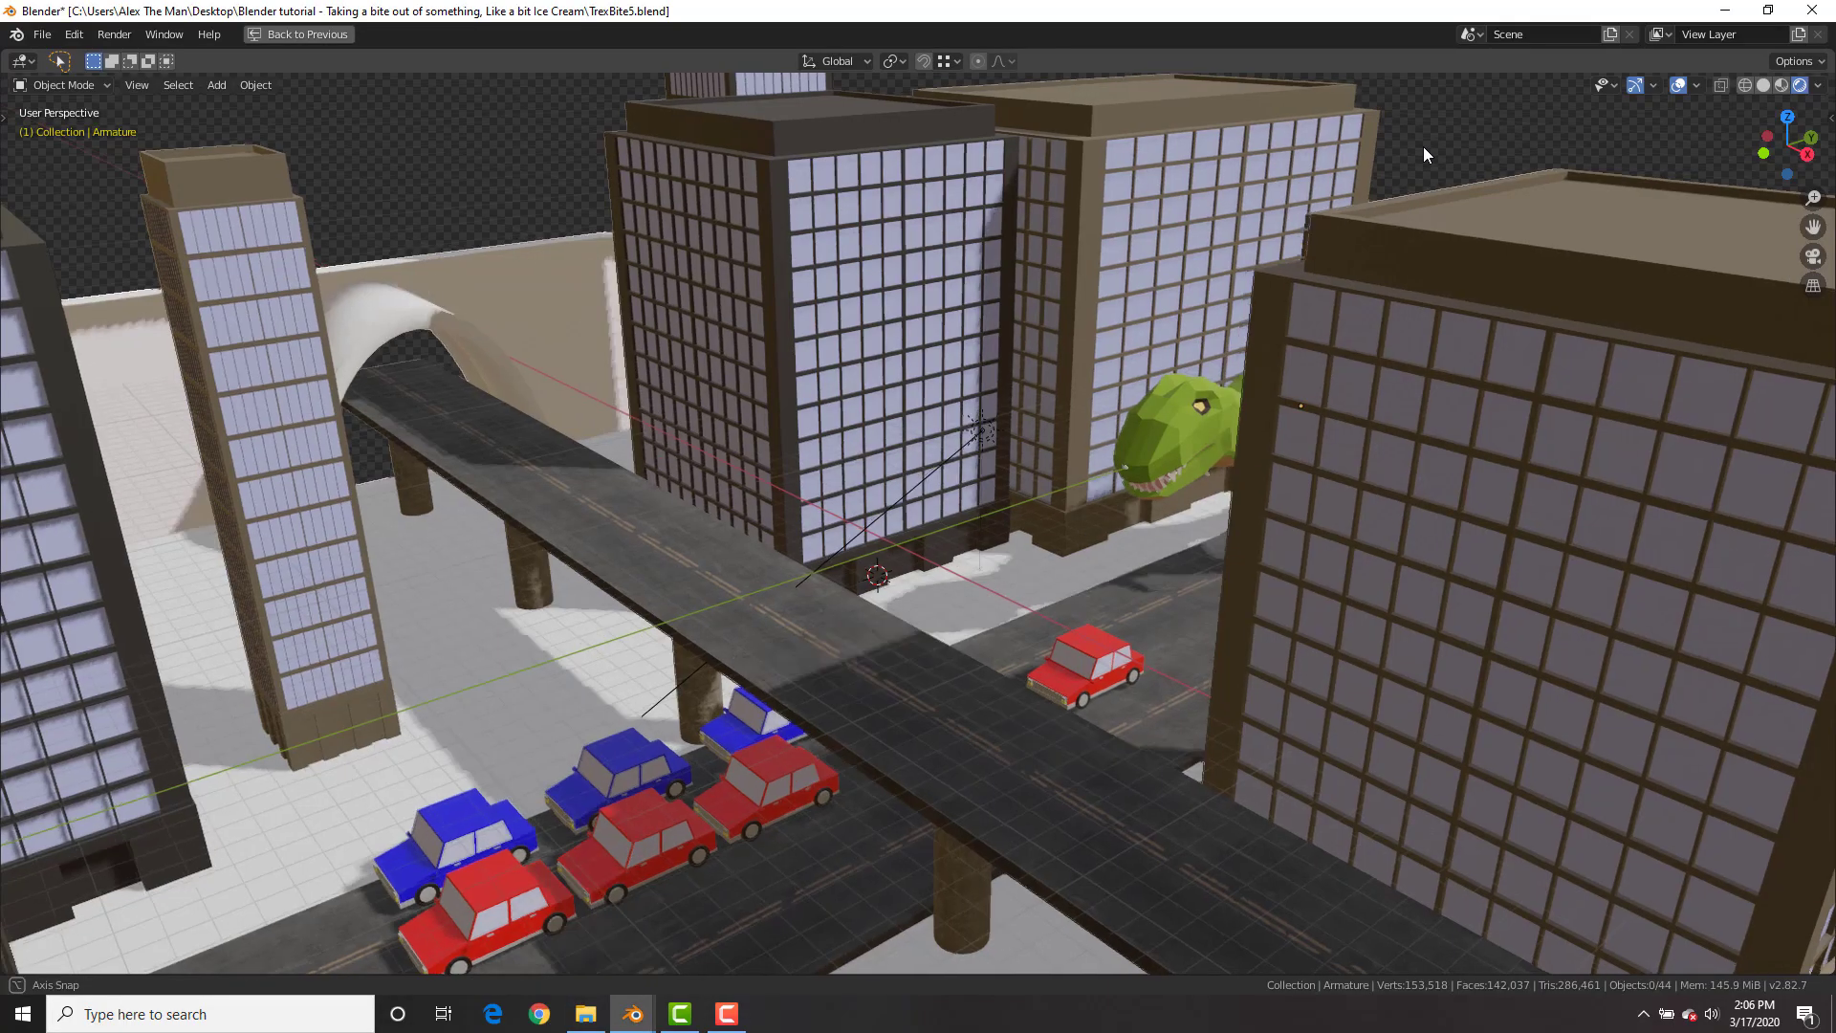
# Play the T-rex city animation and examine the dinosaur, cars and buildings from several viewing angles
pyautogui.press('space')
pyautogui.keyDown('shift'); pyautogui.moveTo(1283, 281); pyautogui.dragTo(1372, 257, button='middle'); pyautogui.keyUp('shift')
pyautogui.scroll(1, 1316, 320)
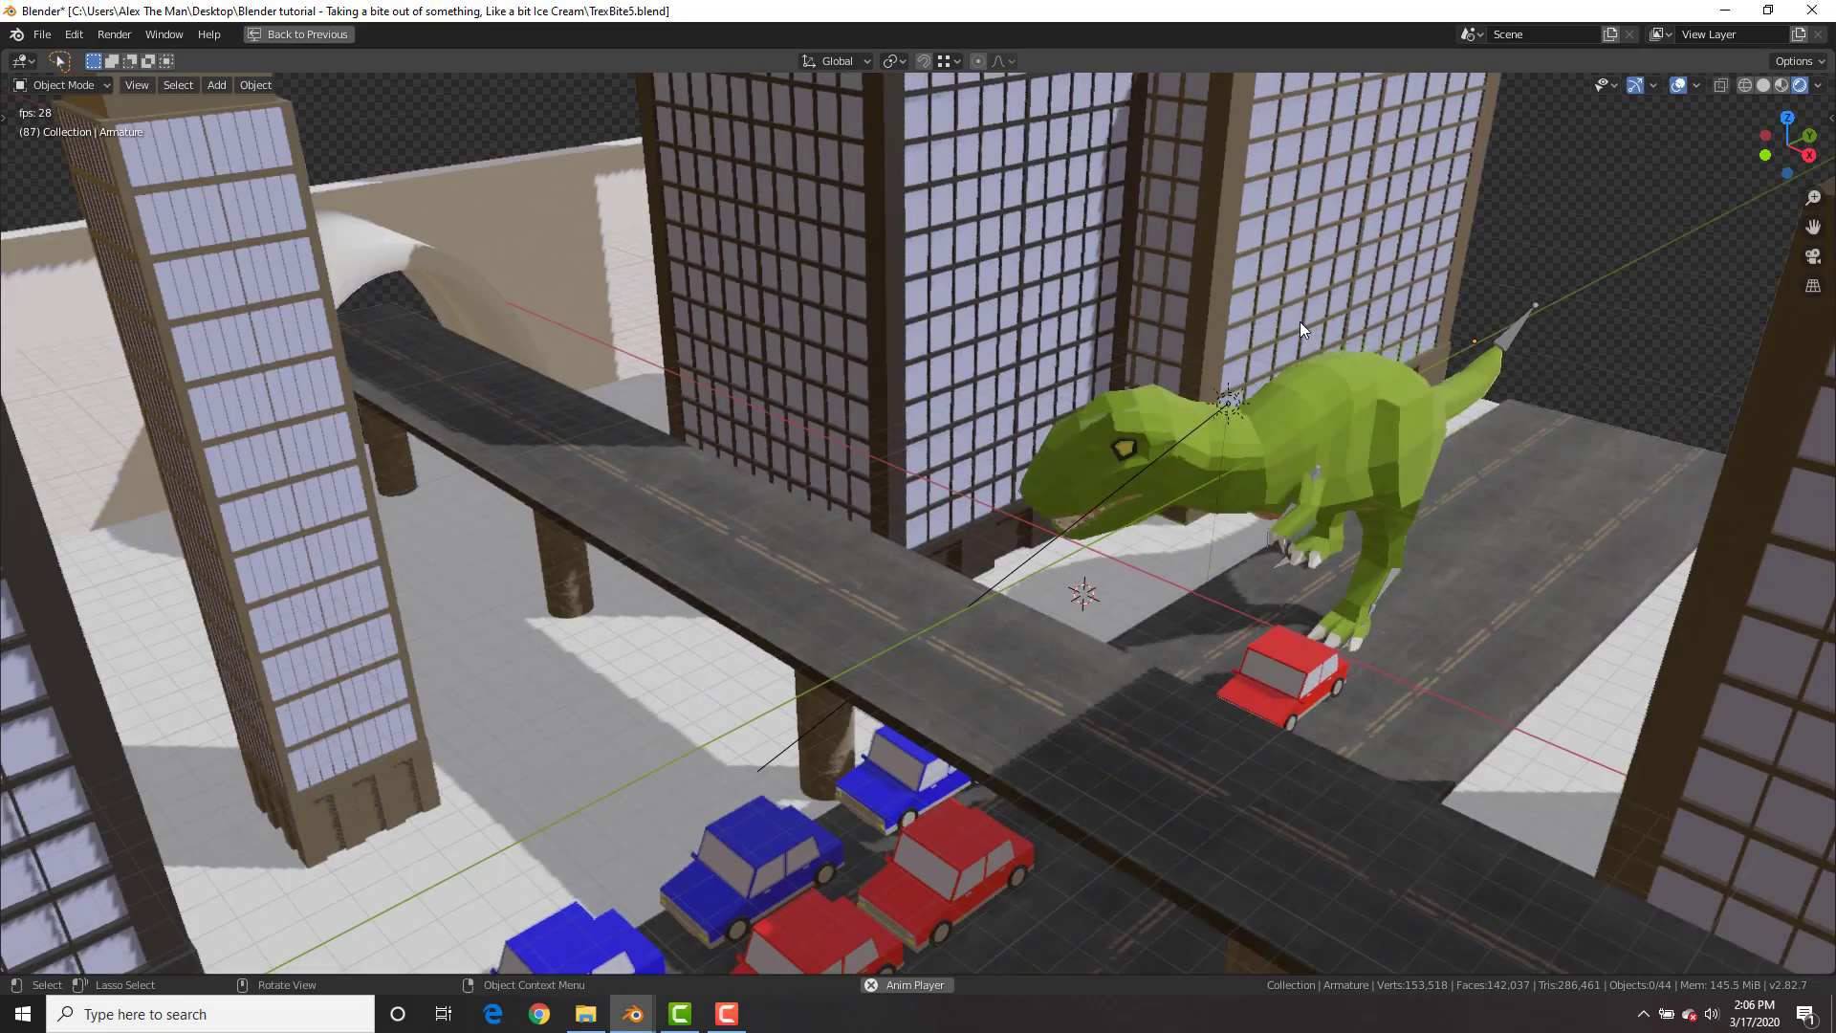
pyautogui.scroll(2, 1300, 321)
pyautogui.moveTo(1253, 315); pyautogui.dragTo(1175, 409, button='middle')
pyautogui.scroll(-1, 1245, 313)
pyautogui.scroll(-2, 1219, 356)
pyautogui.scroll(-4, 1175, 409)
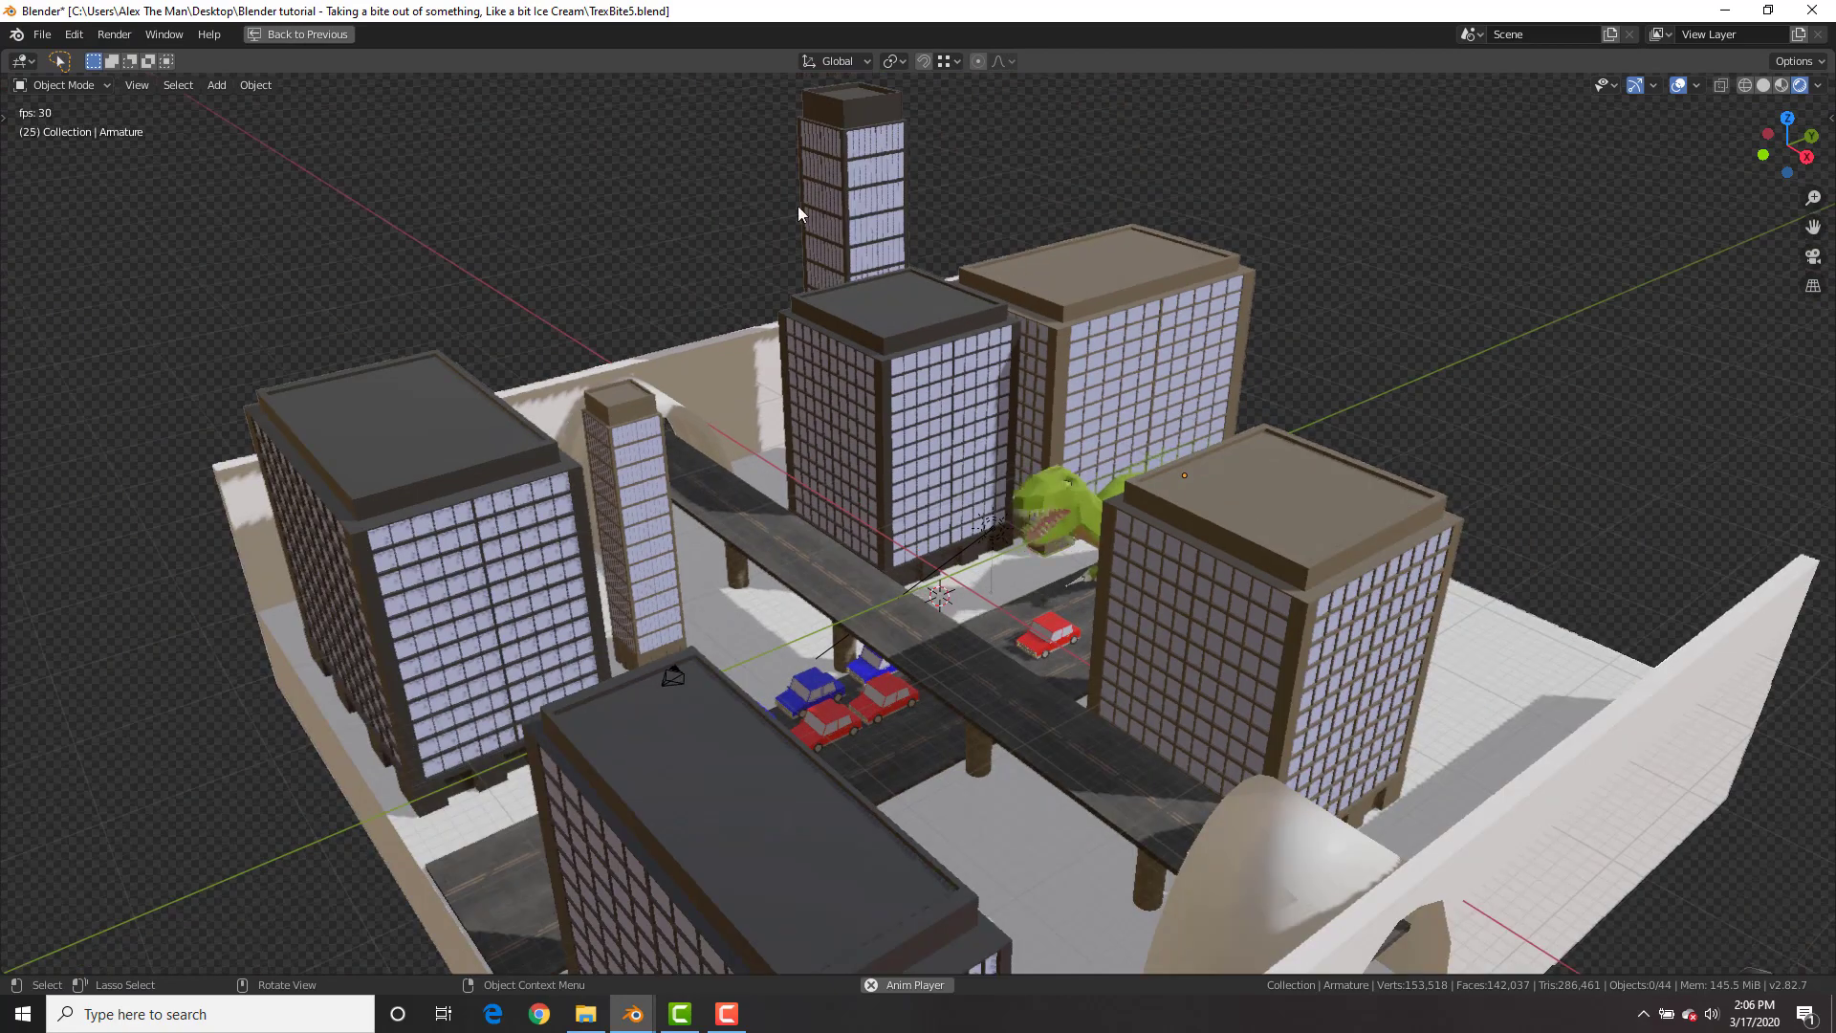
# Open IceCreamBite.blend and play its bite animation with rendered viewport shading
pyautogui.click(42, 34)
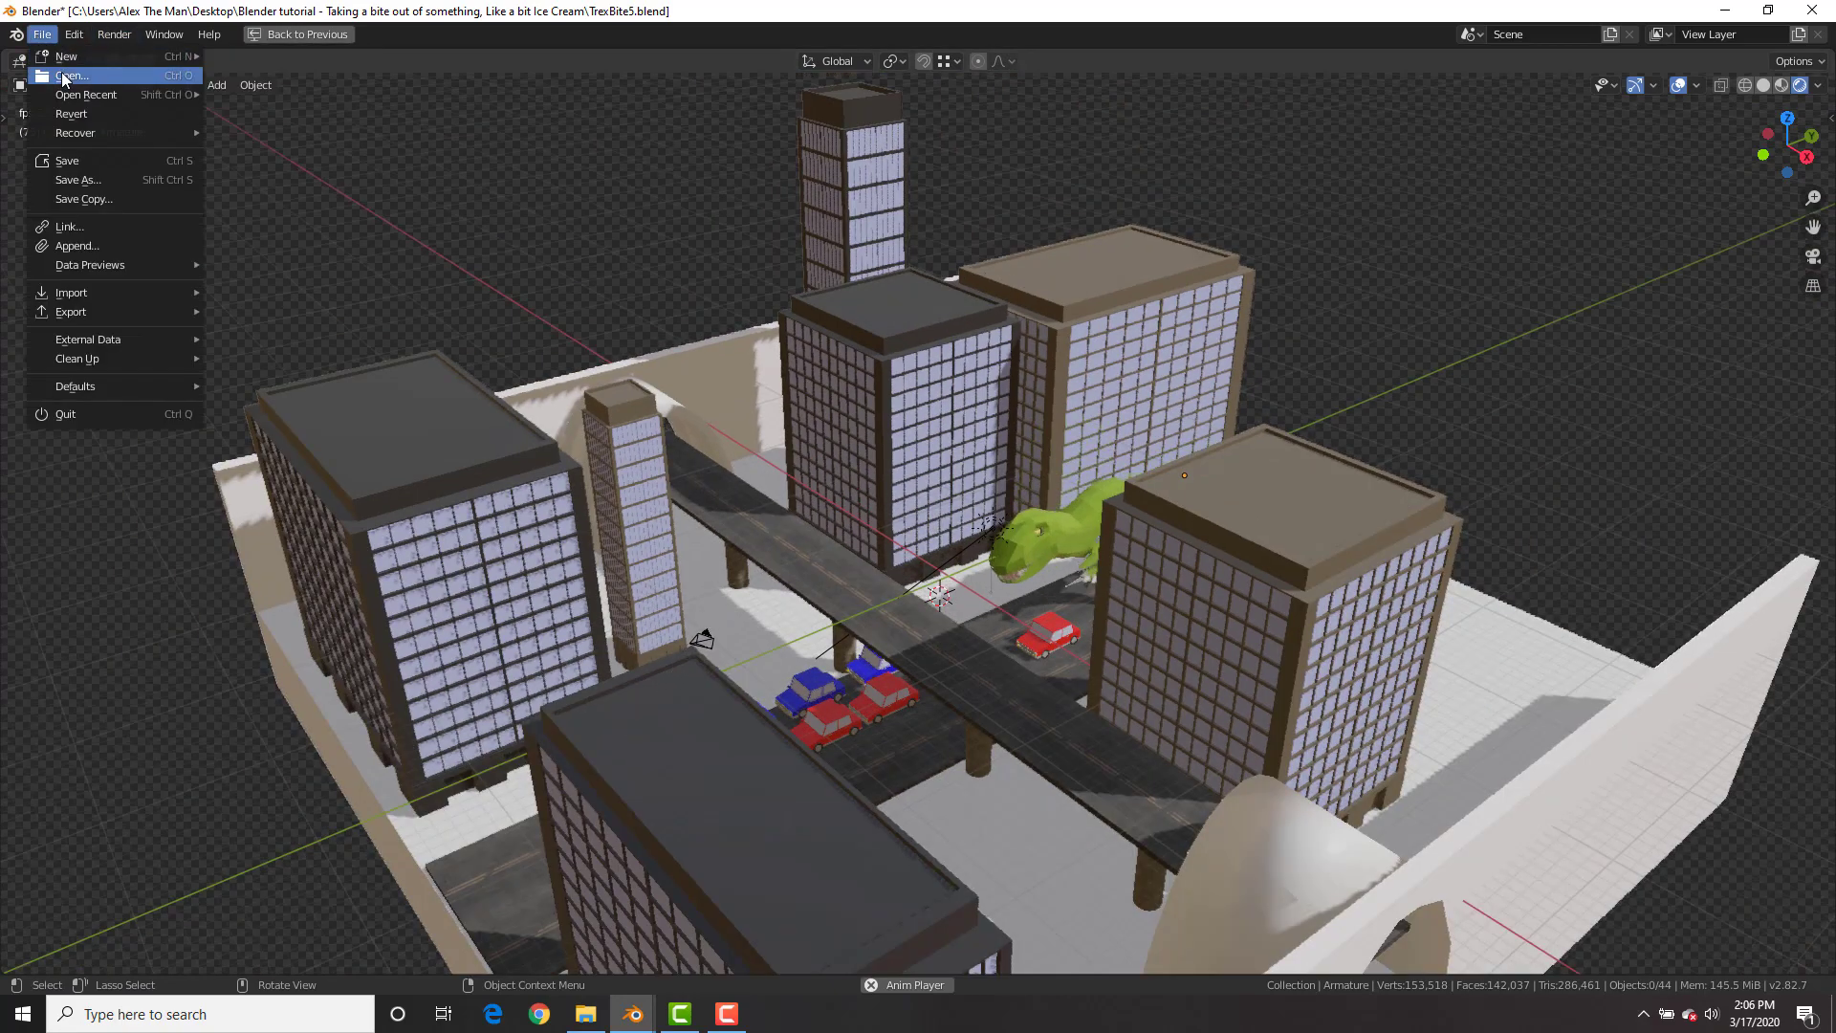
pyautogui.click(240, 121)
pyautogui.click(947, 529)
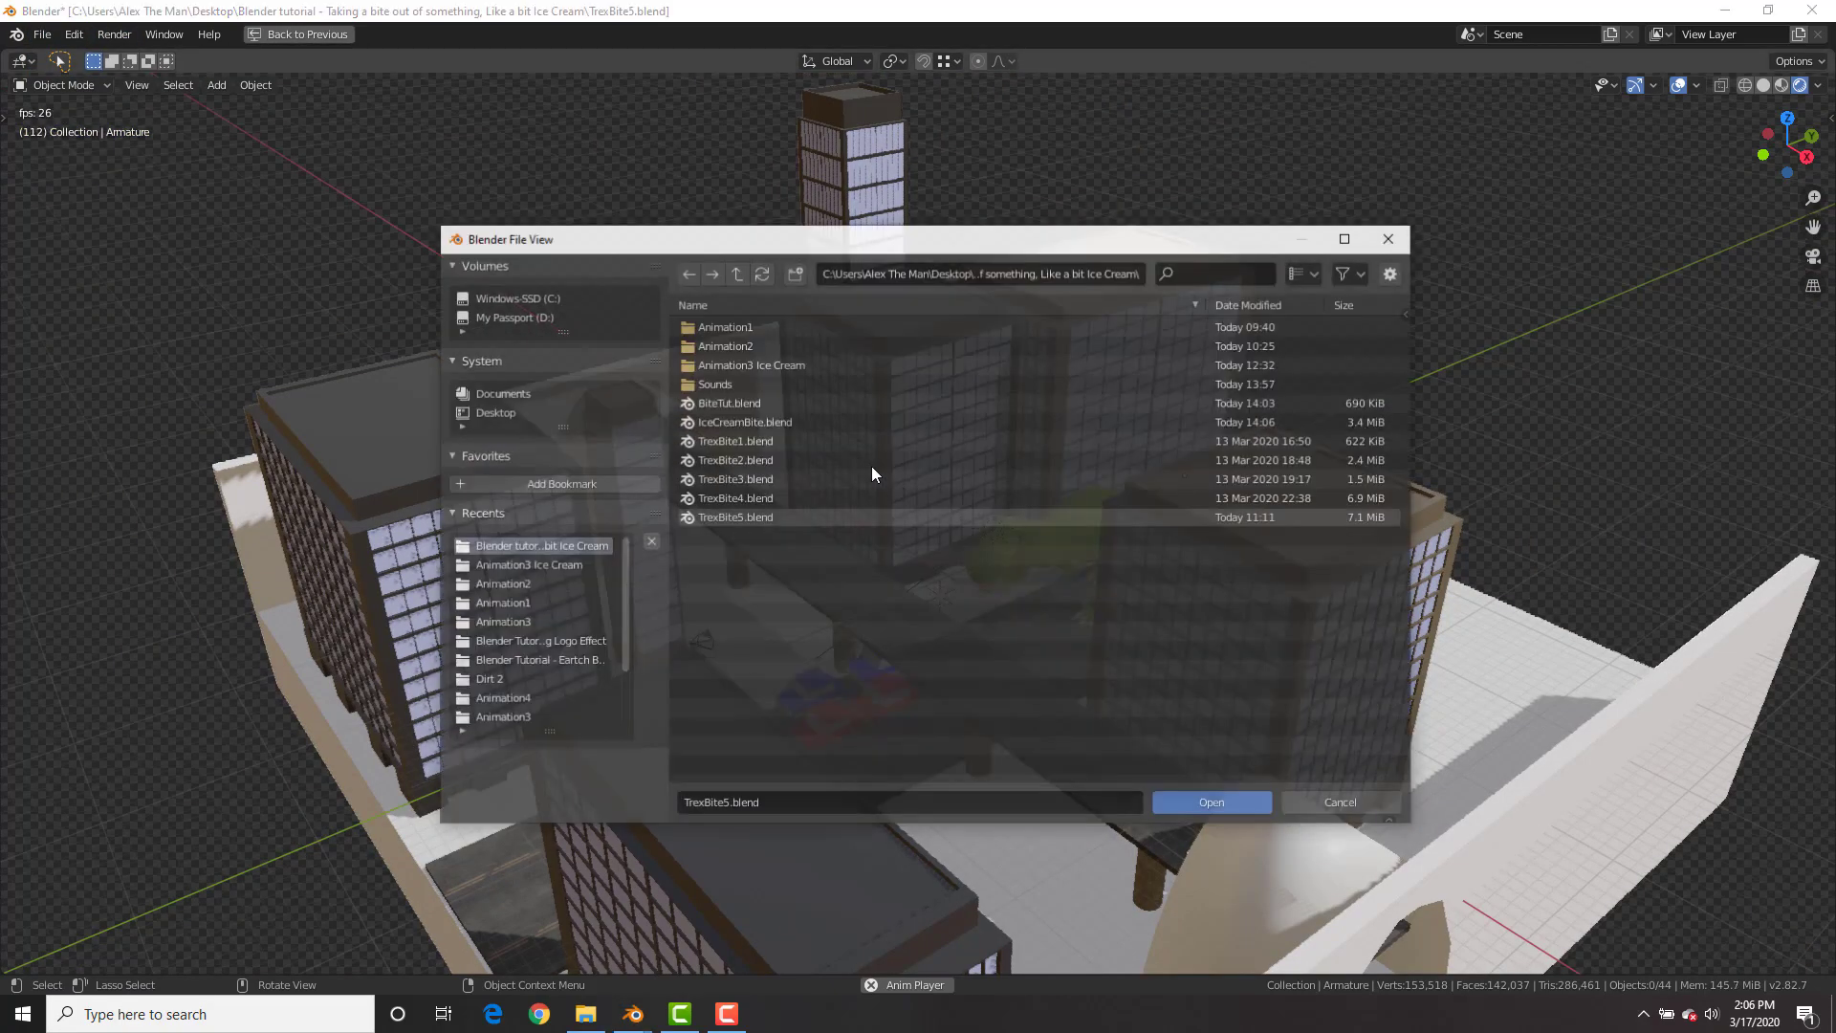
pyautogui.doubleClick(775, 423)
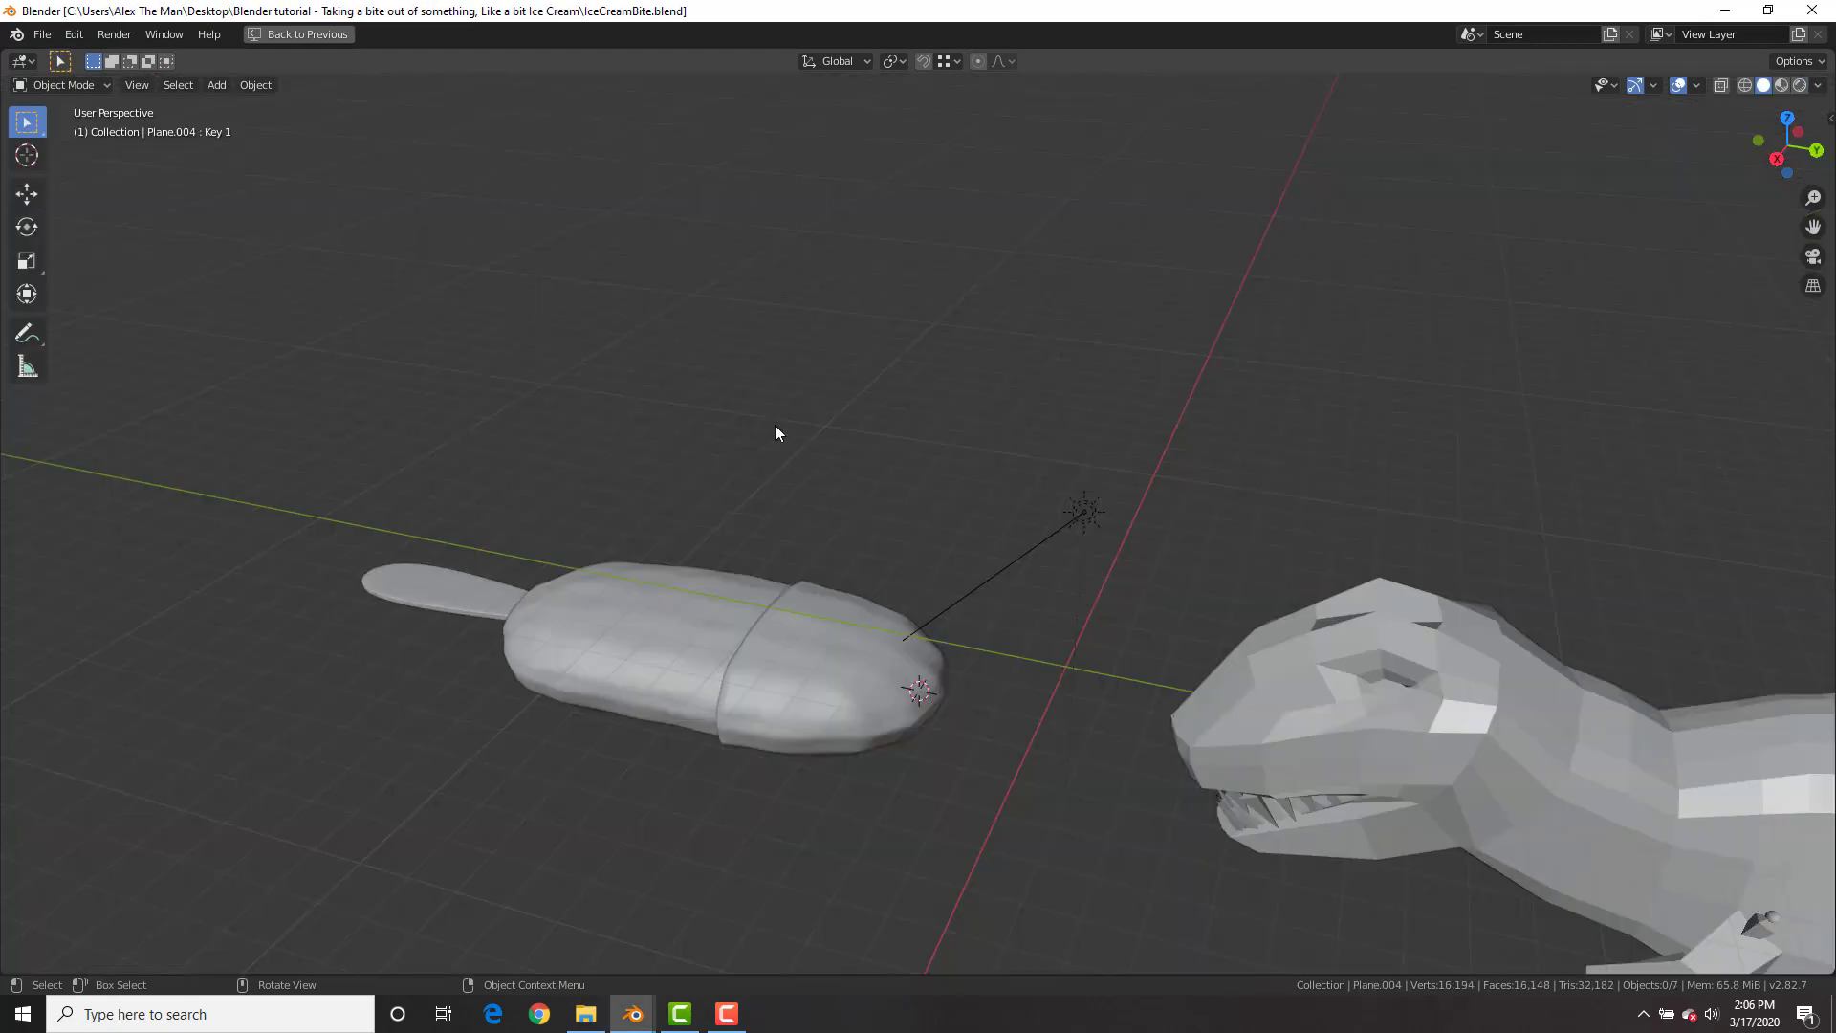
pyautogui.click(1801, 85)
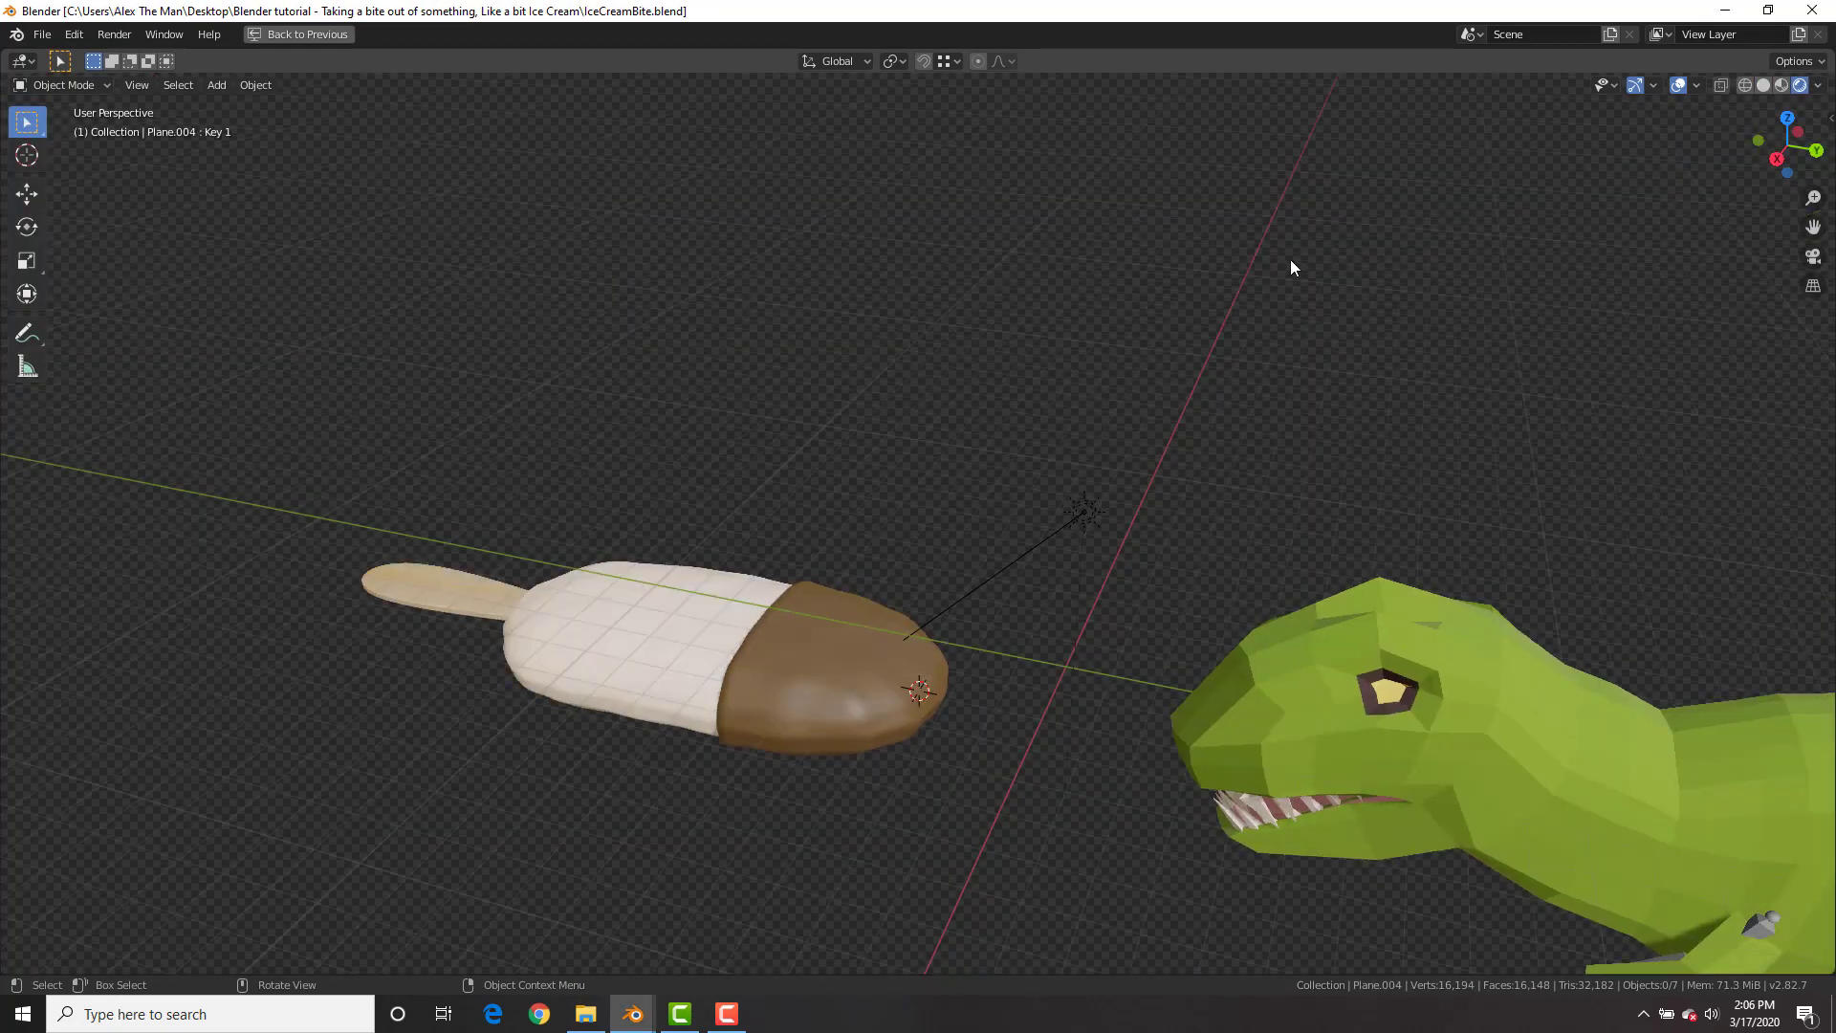
pyautogui.press('space')
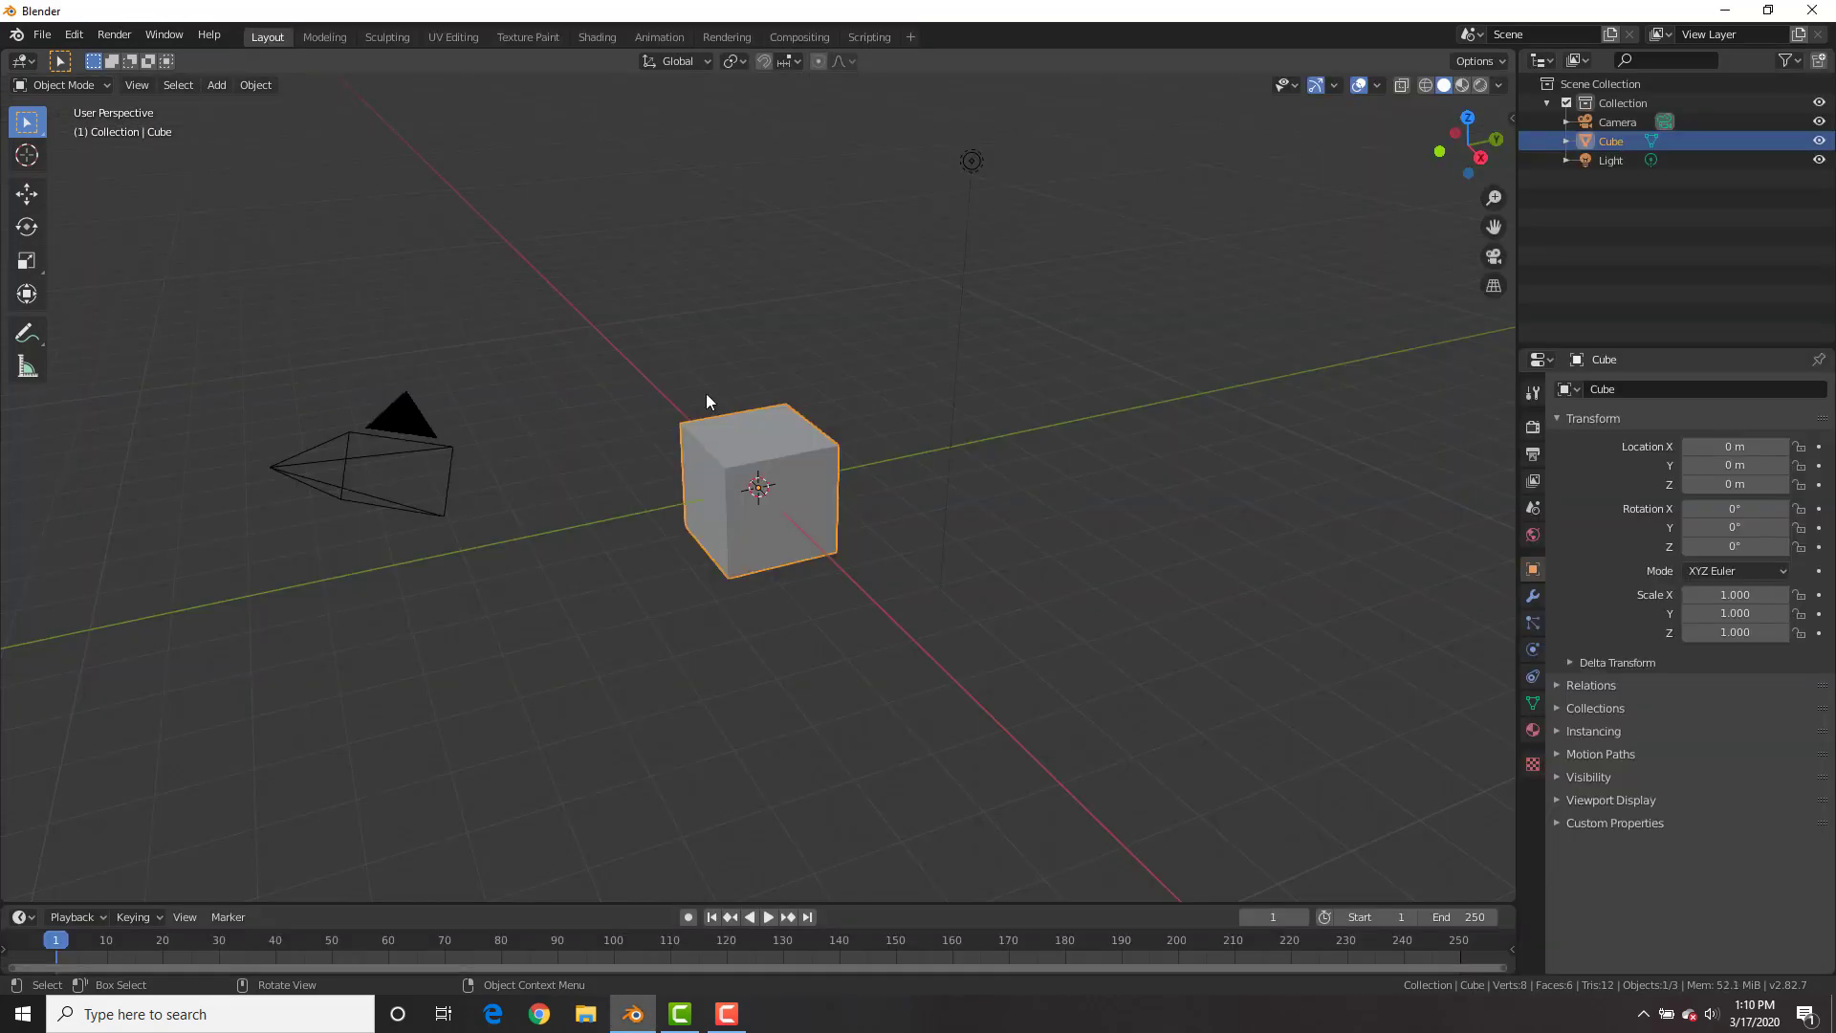
# Move the default cube along X to about -5.1 m and flatten its Z scale to about 0.32
pyautogui.press('g')
pyautogui.click(777, 495)
pyautogui.press('s')
pyautogui.press('z')
pyautogui.click(701, 442)
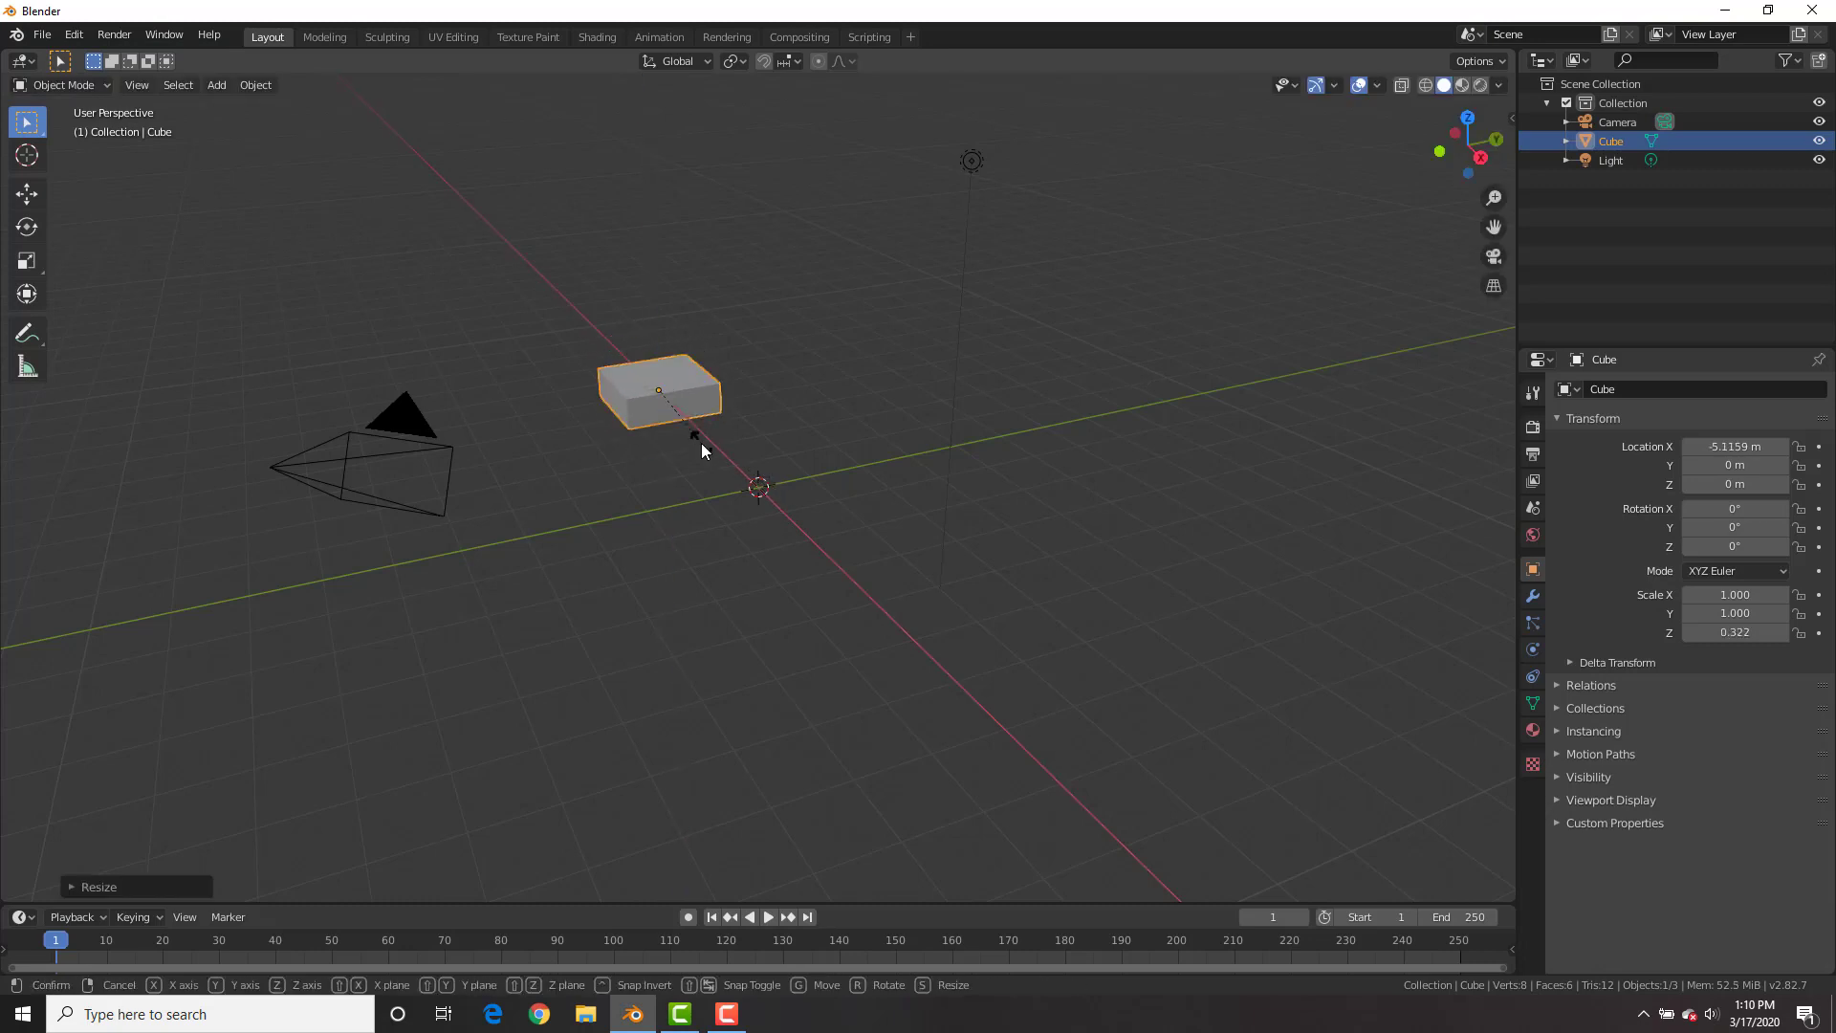
# Scale the flattened cube along X and Y into a long, wide slab
pyautogui.press('s')
pyautogui.press('x')
pyautogui.click(830, 522)
pyautogui.press('s')
pyautogui.press('y')
pyautogui.click(950, 521)
# Give the slab a Subdivision Surface modifier with viewport level 2 and apply it
pyautogui.moveTo(951, 521); pyautogui.dragTo(1484, 631, button='middle')
pyautogui.click(1533, 596)
pyautogui.click(1607, 389)
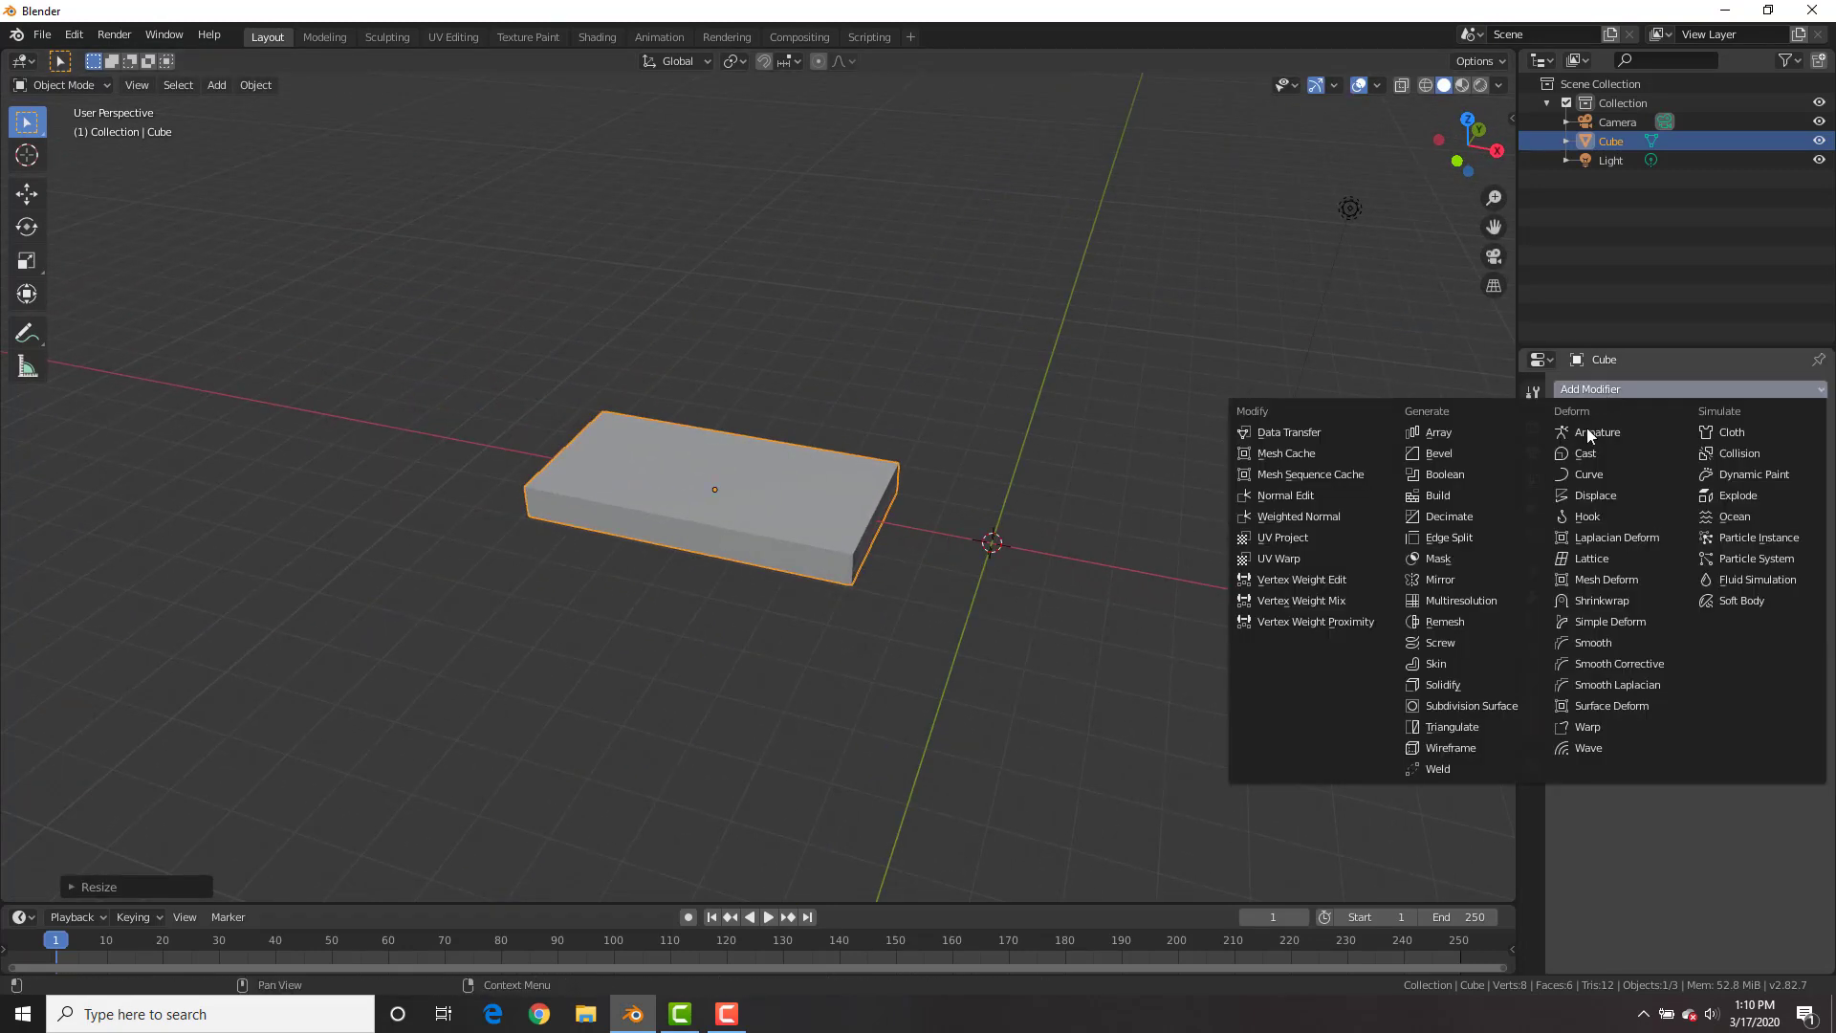
pyautogui.click(1500, 706)
pyautogui.click(1681, 534)
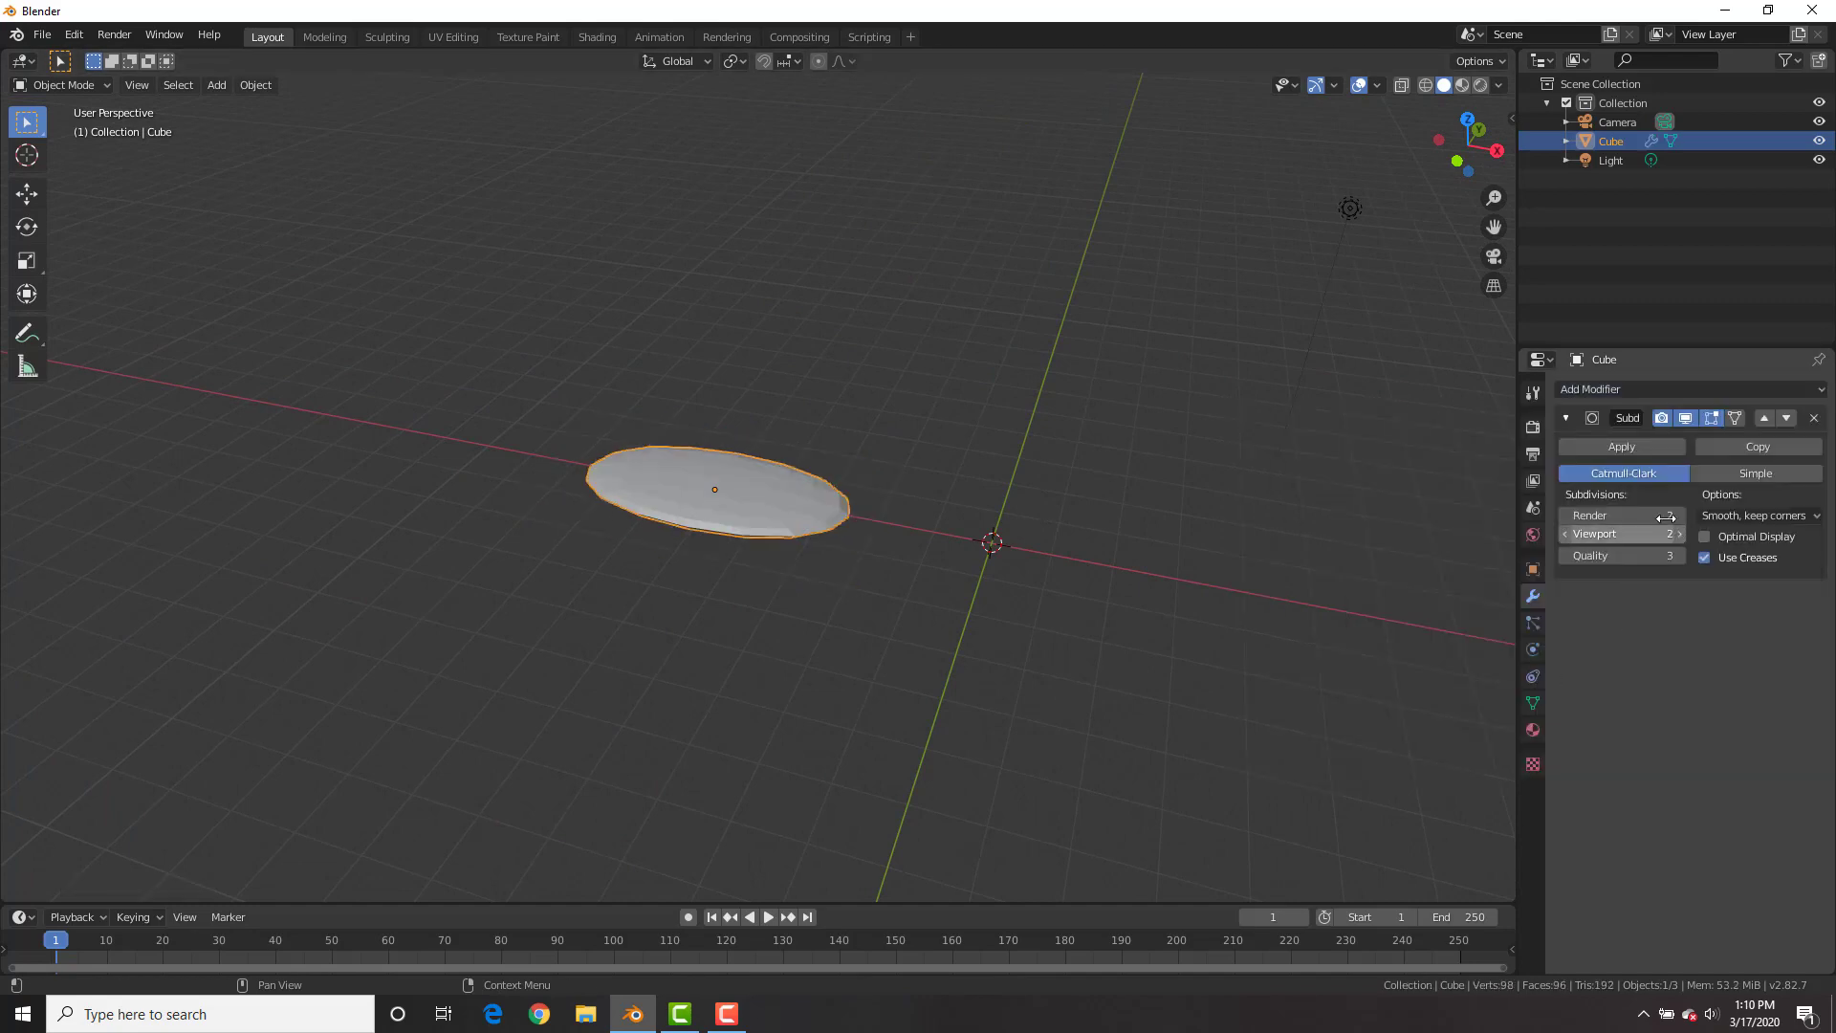
pyautogui.click(1620, 447)
# Thicken the rounded slab by scaling it about 1.65 times along Z
pyautogui.moveTo(979, 520); pyautogui.dragTo(970, 512, button='middle')
pyautogui.press('s')
pyautogui.press('z')
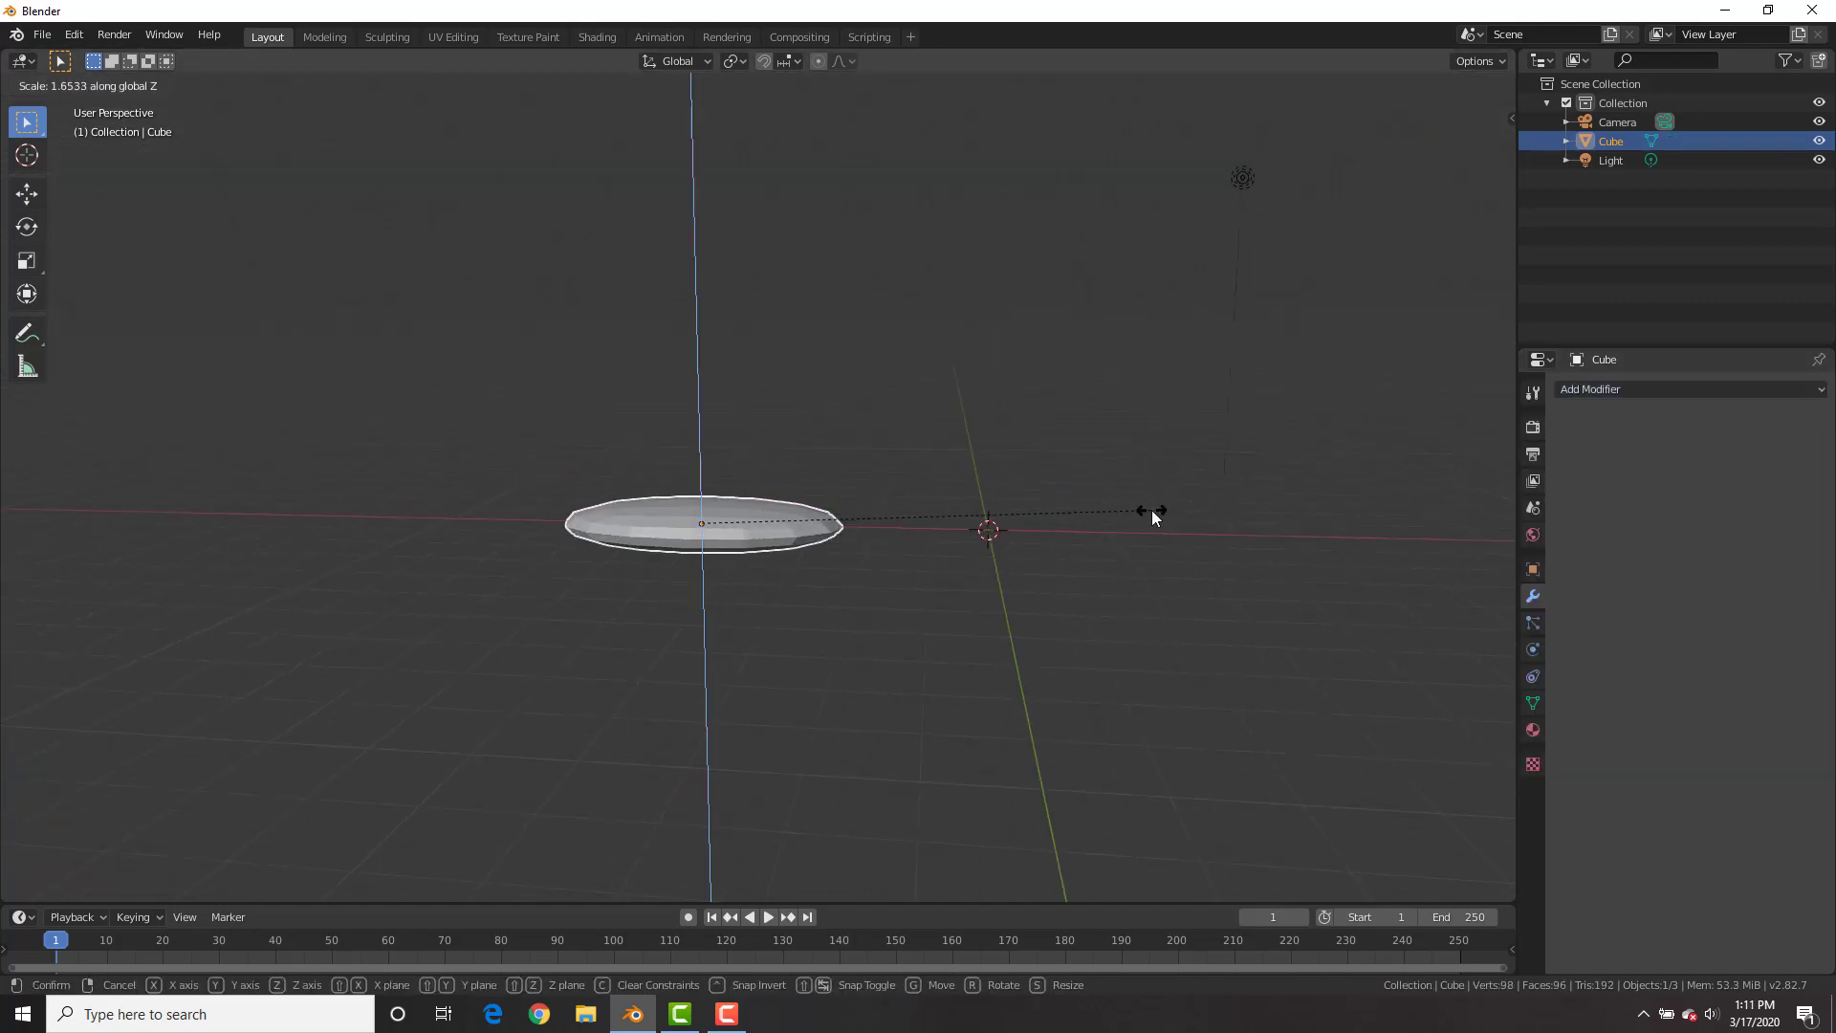
pyautogui.click(1153, 517)
# Shade the rounded slab smooth and apply its object transform
pyautogui.rightClick(1024, 479)
pyautogui.click(1025, 478)
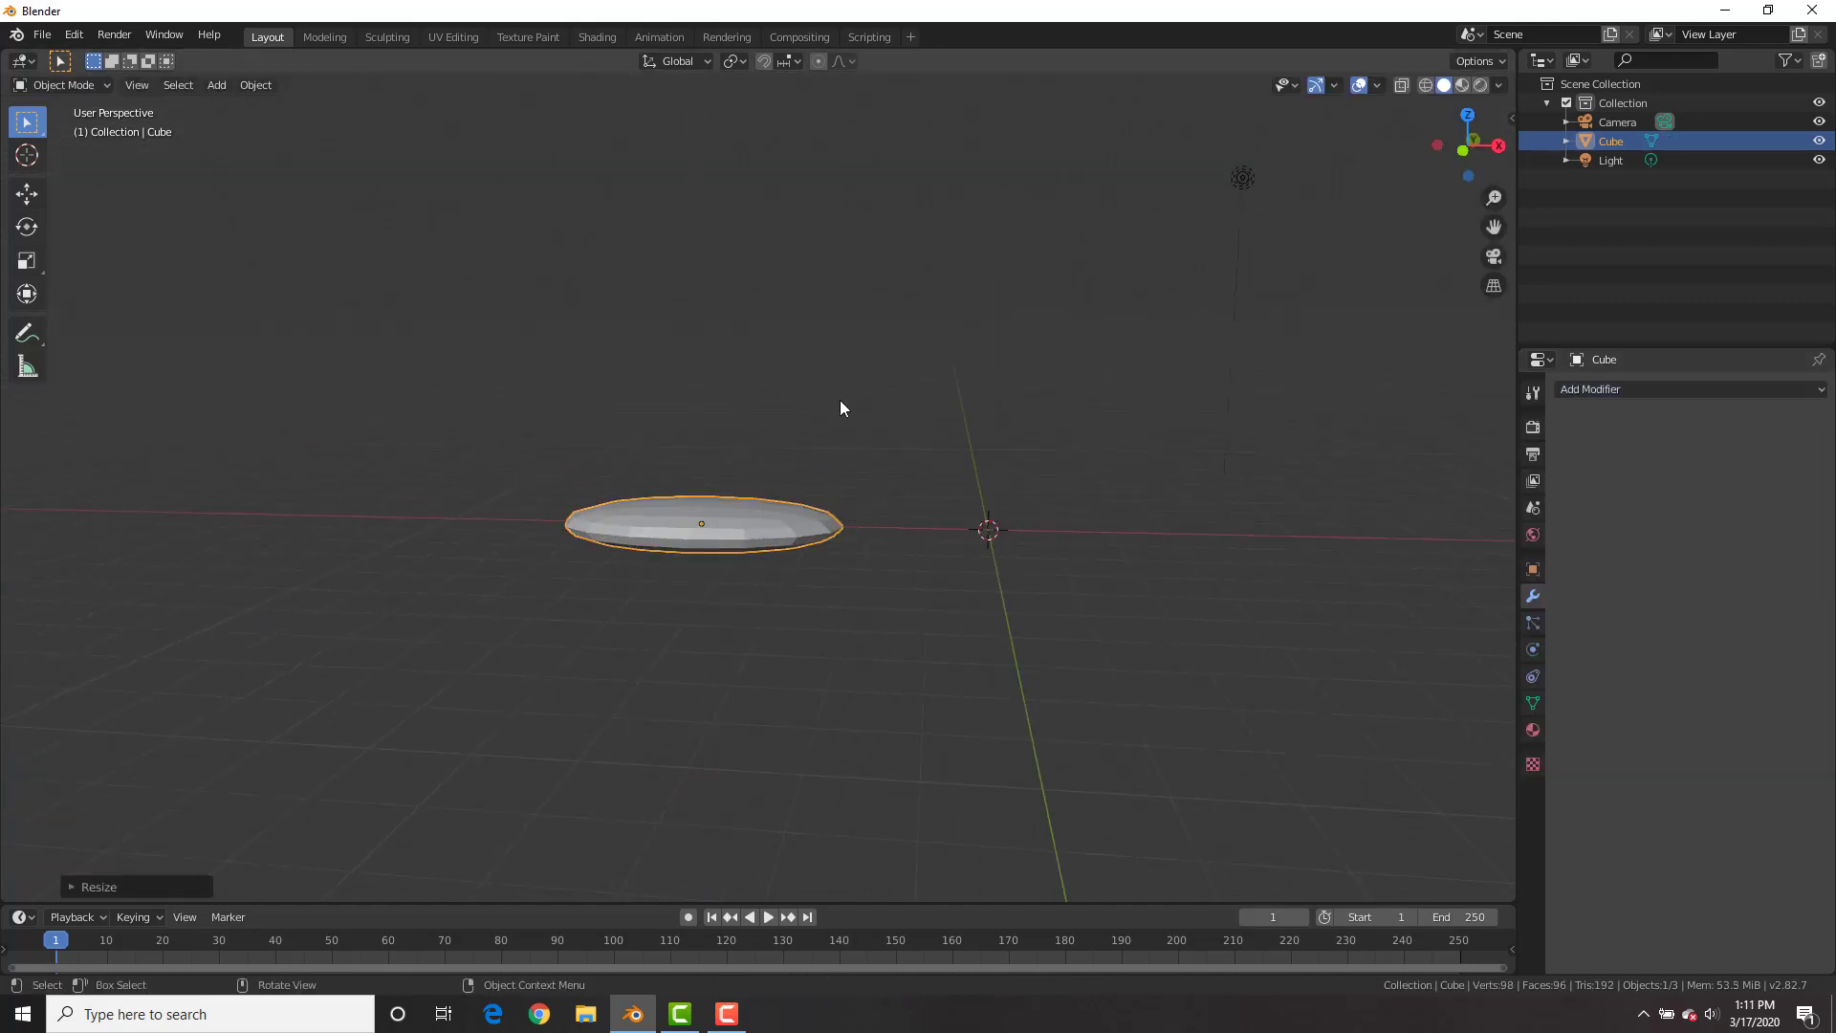
pyautogui.hotkey('ctrl', 'a')
pyautogui.click(939, 458)
# Add a second cube and move it along the X axis to the positive side of the origin
pyautogui.keyDown('shift'); pyautogui.moveTo(1195, 472); pyautogui.dragTo(1103, 478, button='middle'); pyautogui.keyUp('shift')
pyautogui.hotkey('shift', 'a')
pyautogui.moveTo(1100, 465)
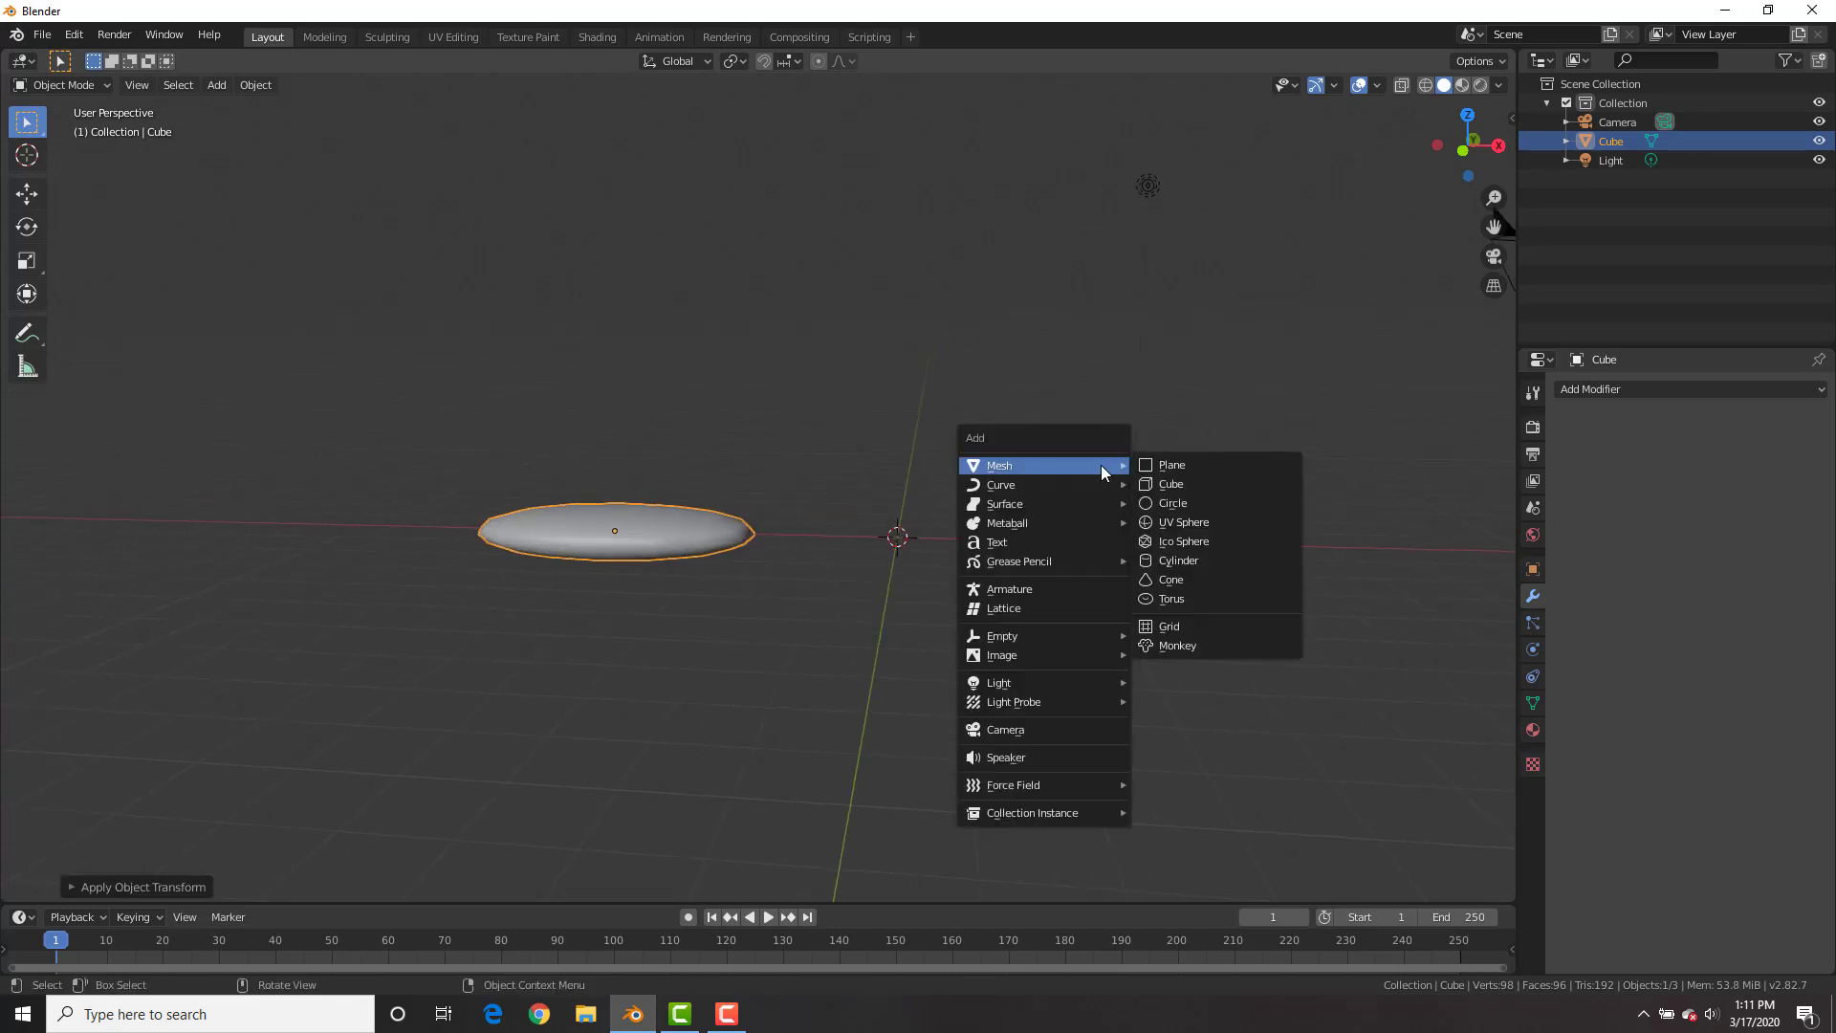
pyautogui.click(1190, 485)
pyautogui.press('g')
pyautogui.click(1297, 513)
# Extrude the new cube's outer +X side face and rotate it to point upward as the jaw hinge
pyautogui.press('KP_1')
pyautogui.press('Tab')
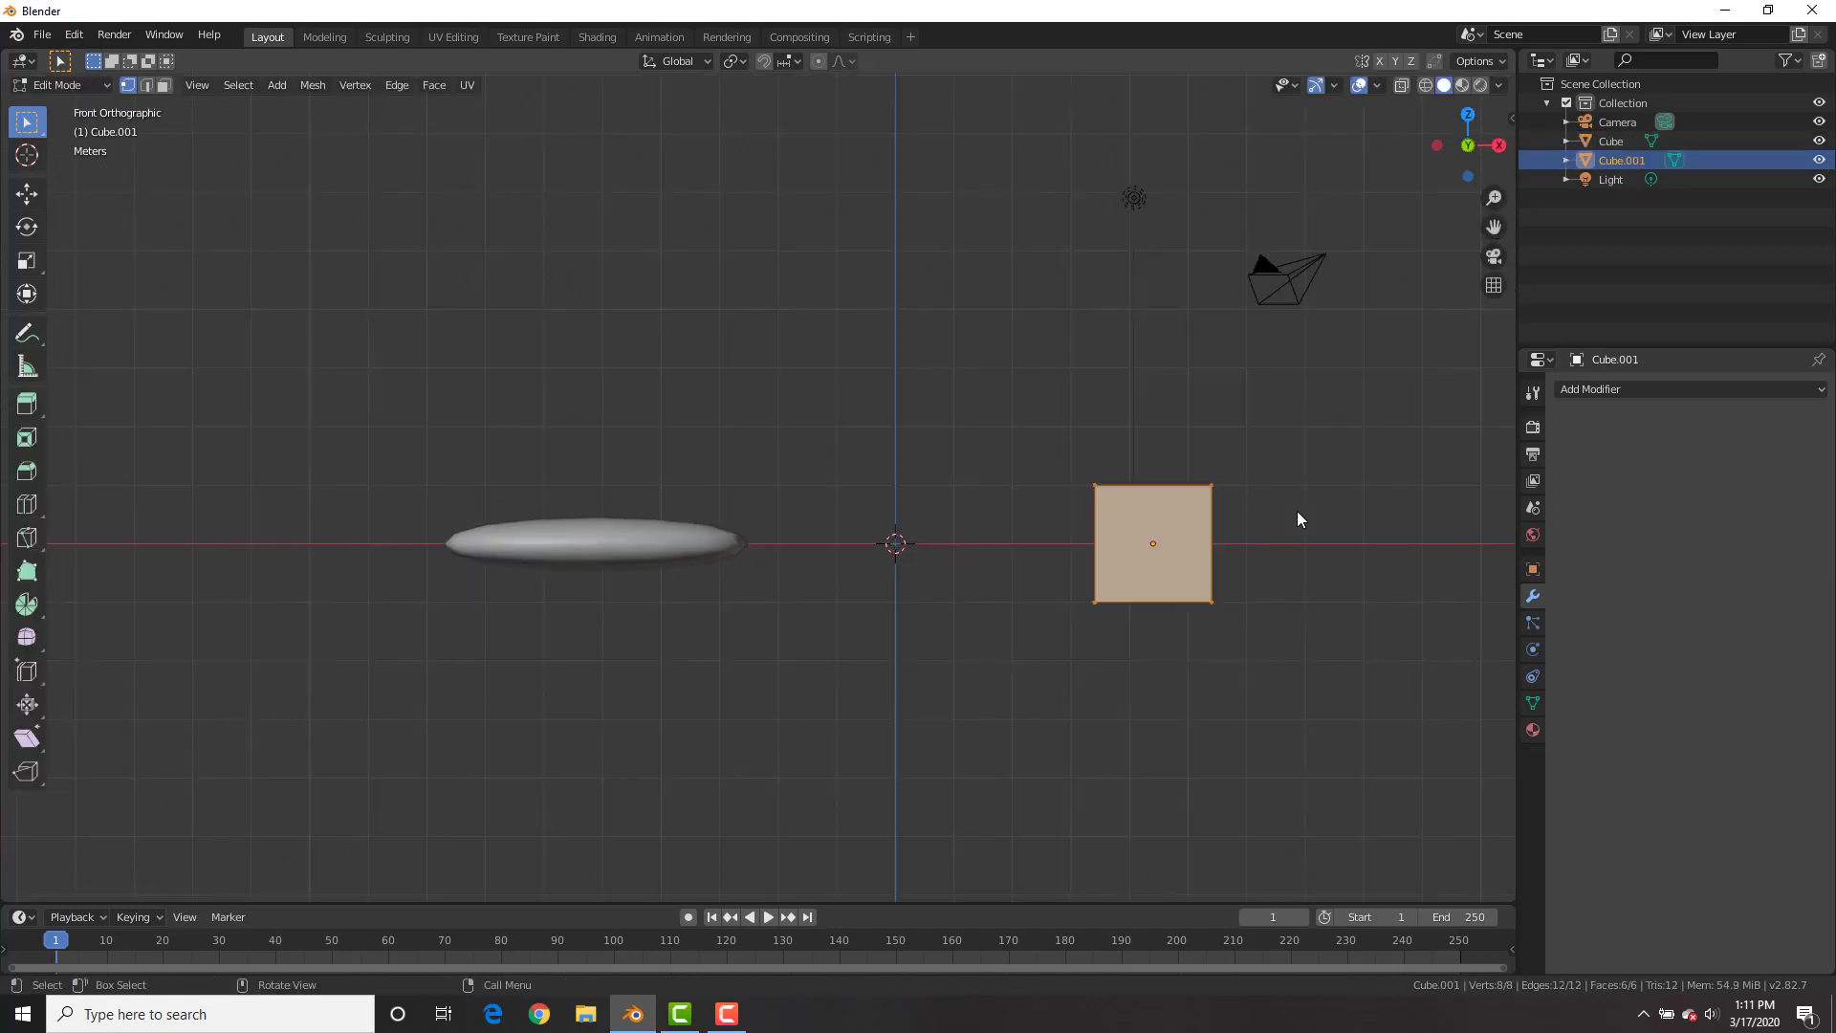
pyautogui.keyDown('shift'); pyautogui.moveTo(1297, 519); pyautogui.dragTo(982, 562, button='middle'); pyautogui.keyUp('shift')
pyautogui.press('3')
pyautogui.click(981, 562)
pyautogui.press('KP_1')
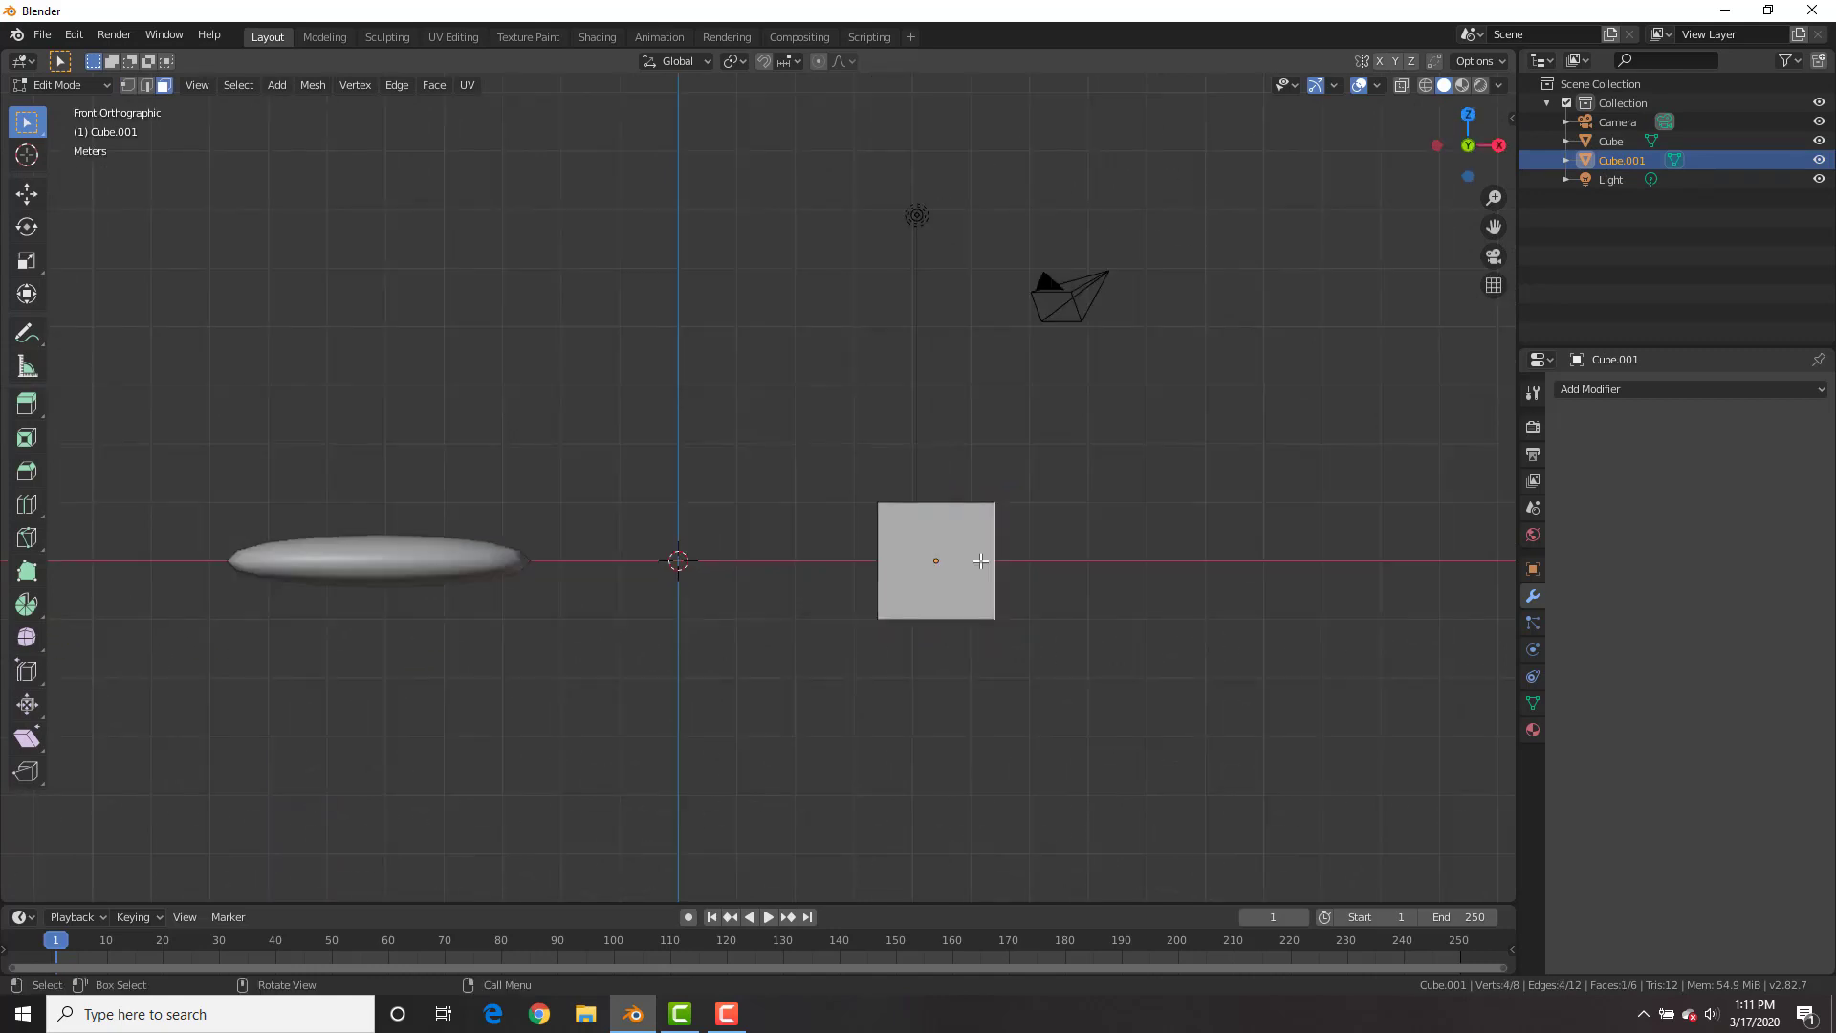
pyautogui.scroll(2, 981, 561)
pyautogui.press('e')
pyautogui.press('r')
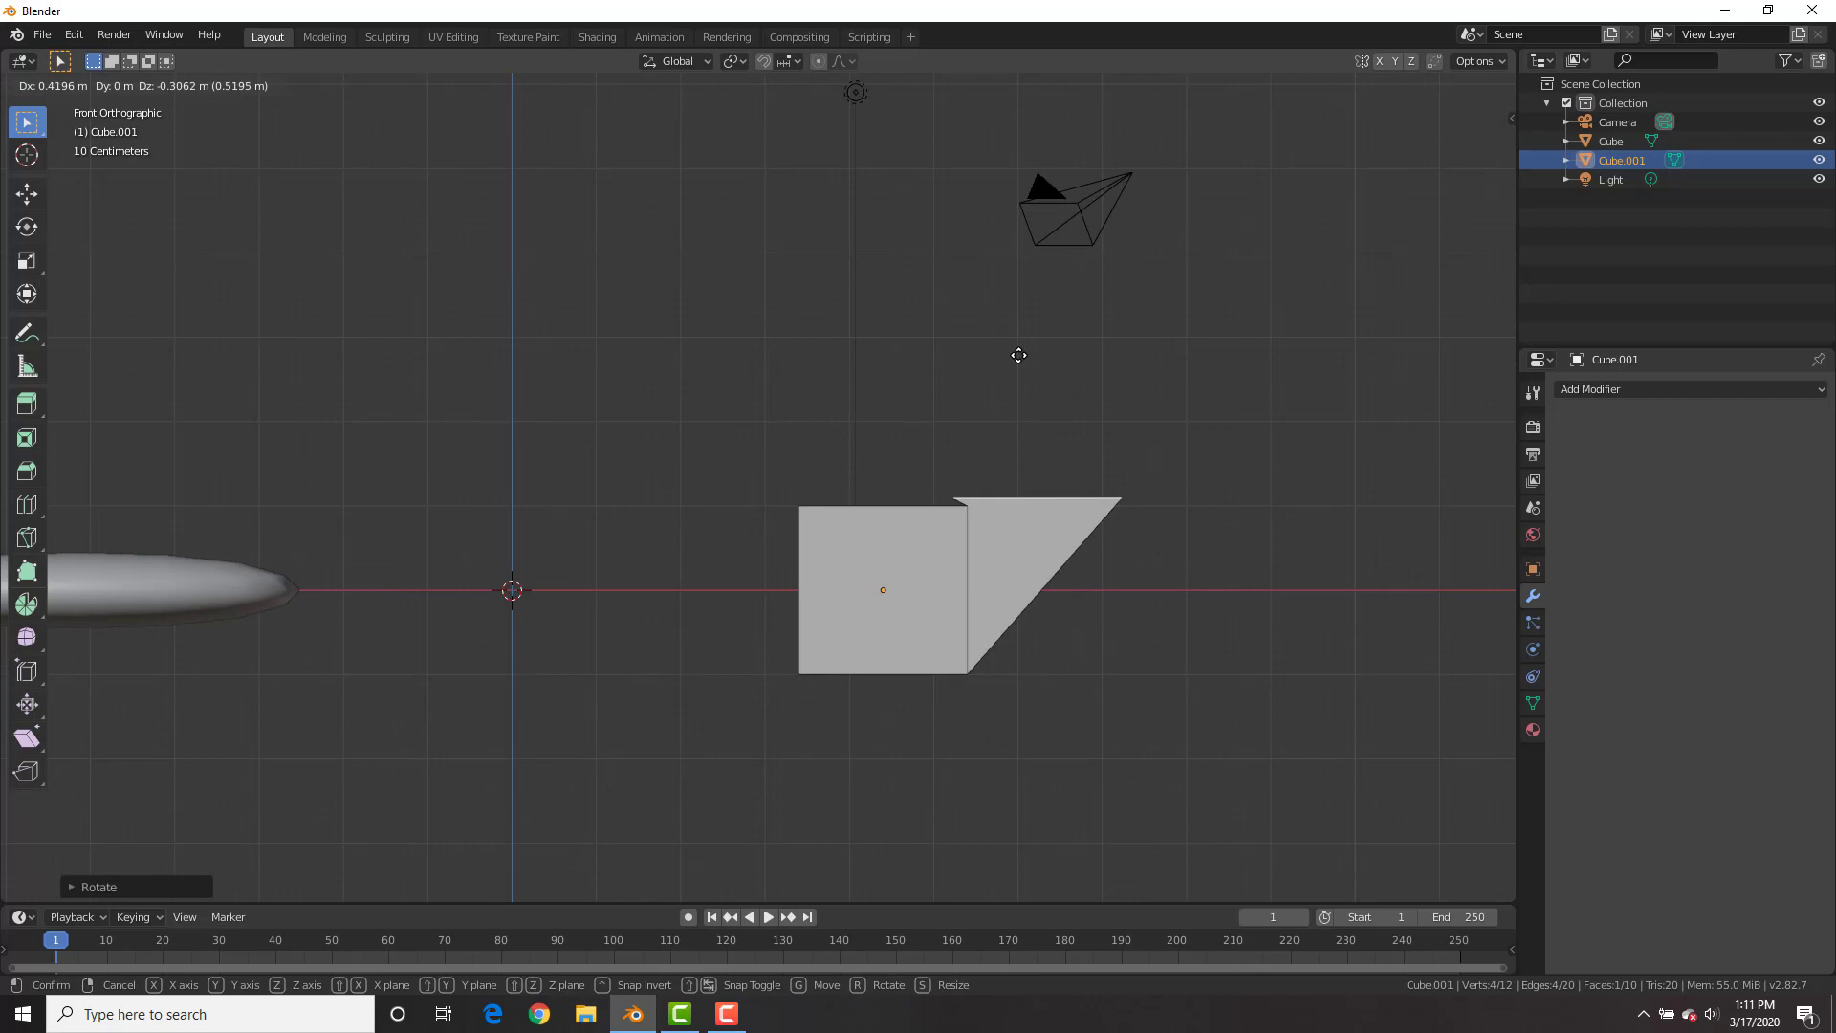
pyautogui.click(1018, 351)
# Extrude the upward-facing hinge face back over the cube and rotate it upright to form the upper jaw's front
pyautogui.press('e')
pyautogui.click(966, 292)
pyautogui.press('g')
pyautogui.click(742, 371)
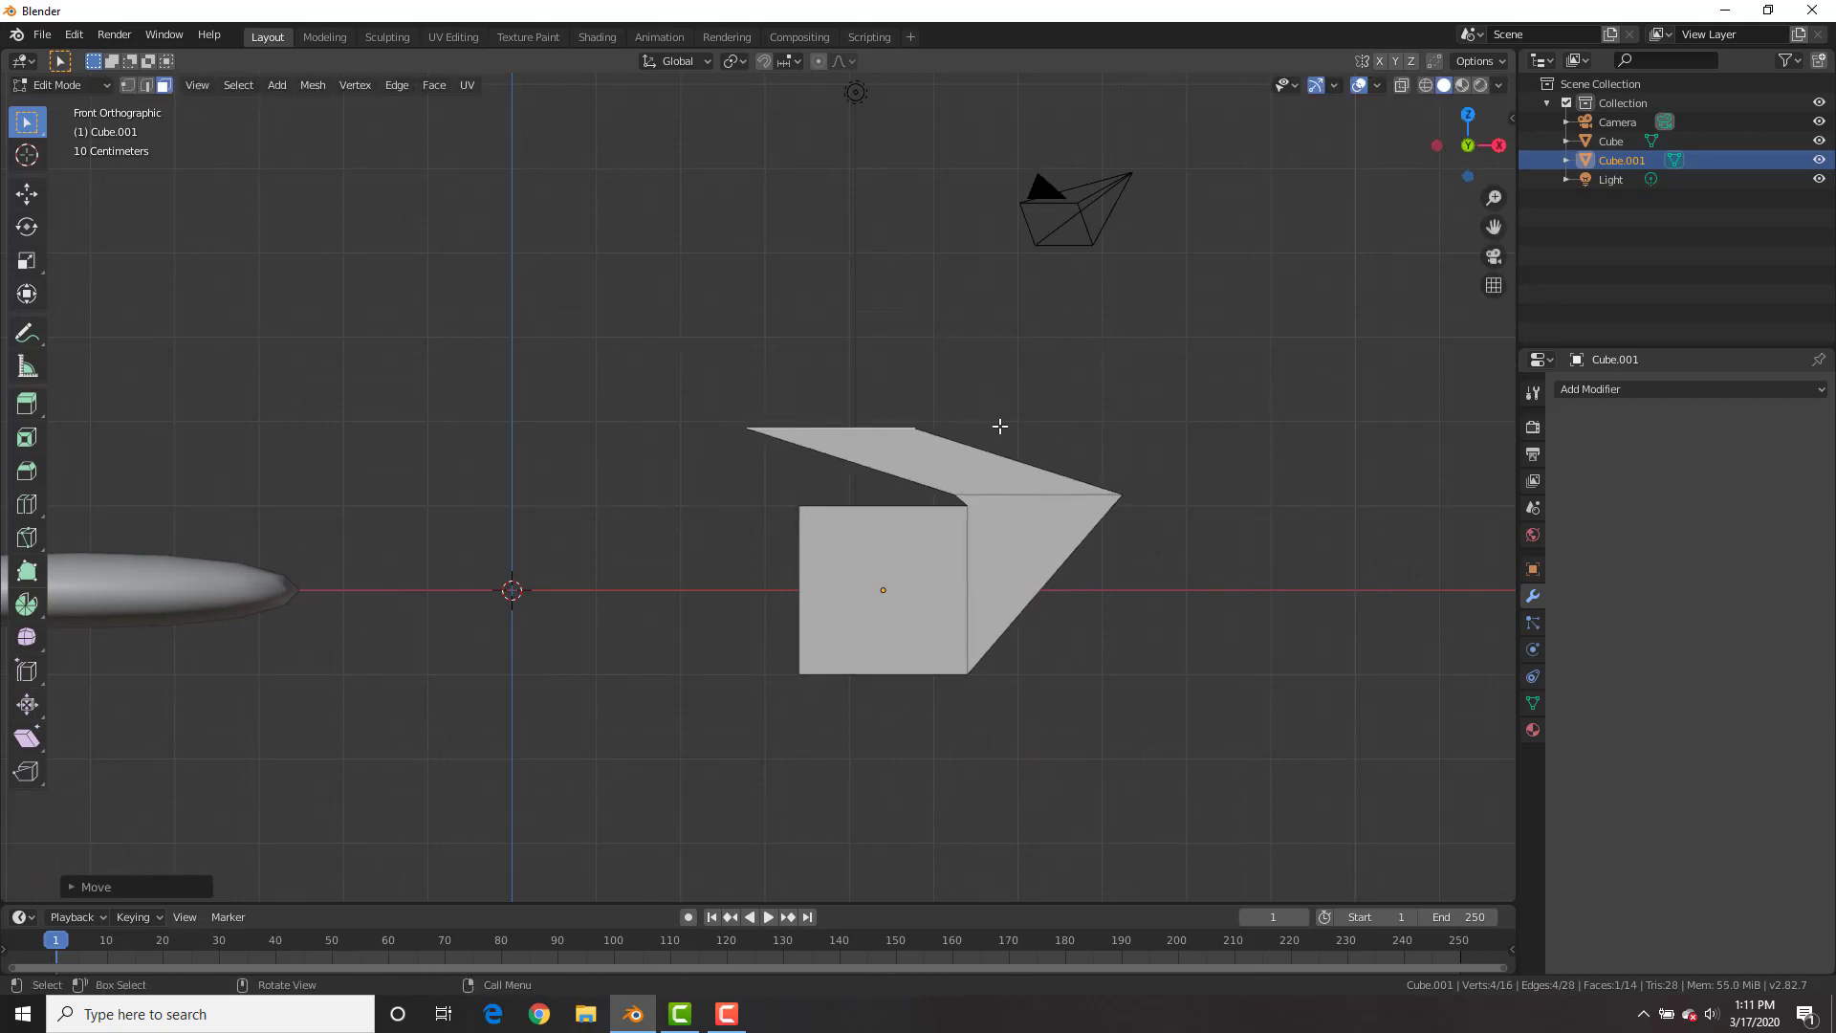
pyautogui.scroll(1, 1101, 461)
pyautogui.scroll(1, 1101, 461)
pyautogui.press('r')
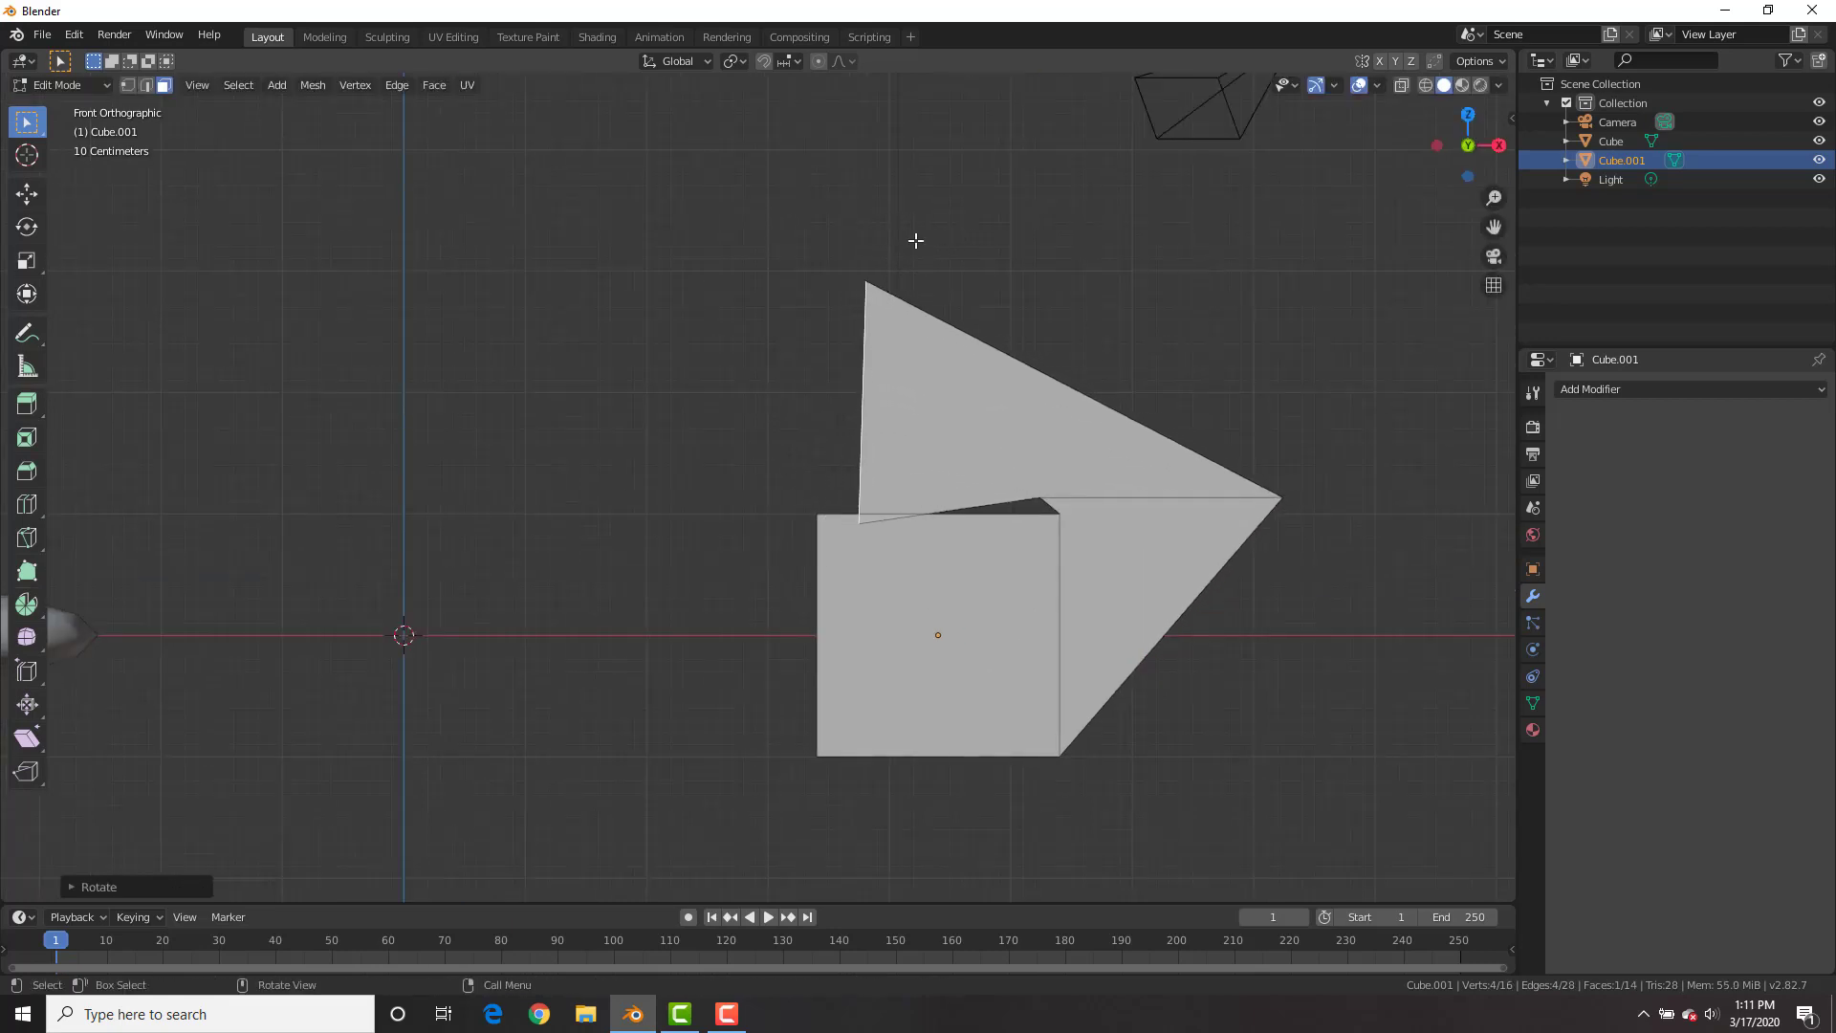
pyautogui.click(913, 242)
pyautogui.press('g')
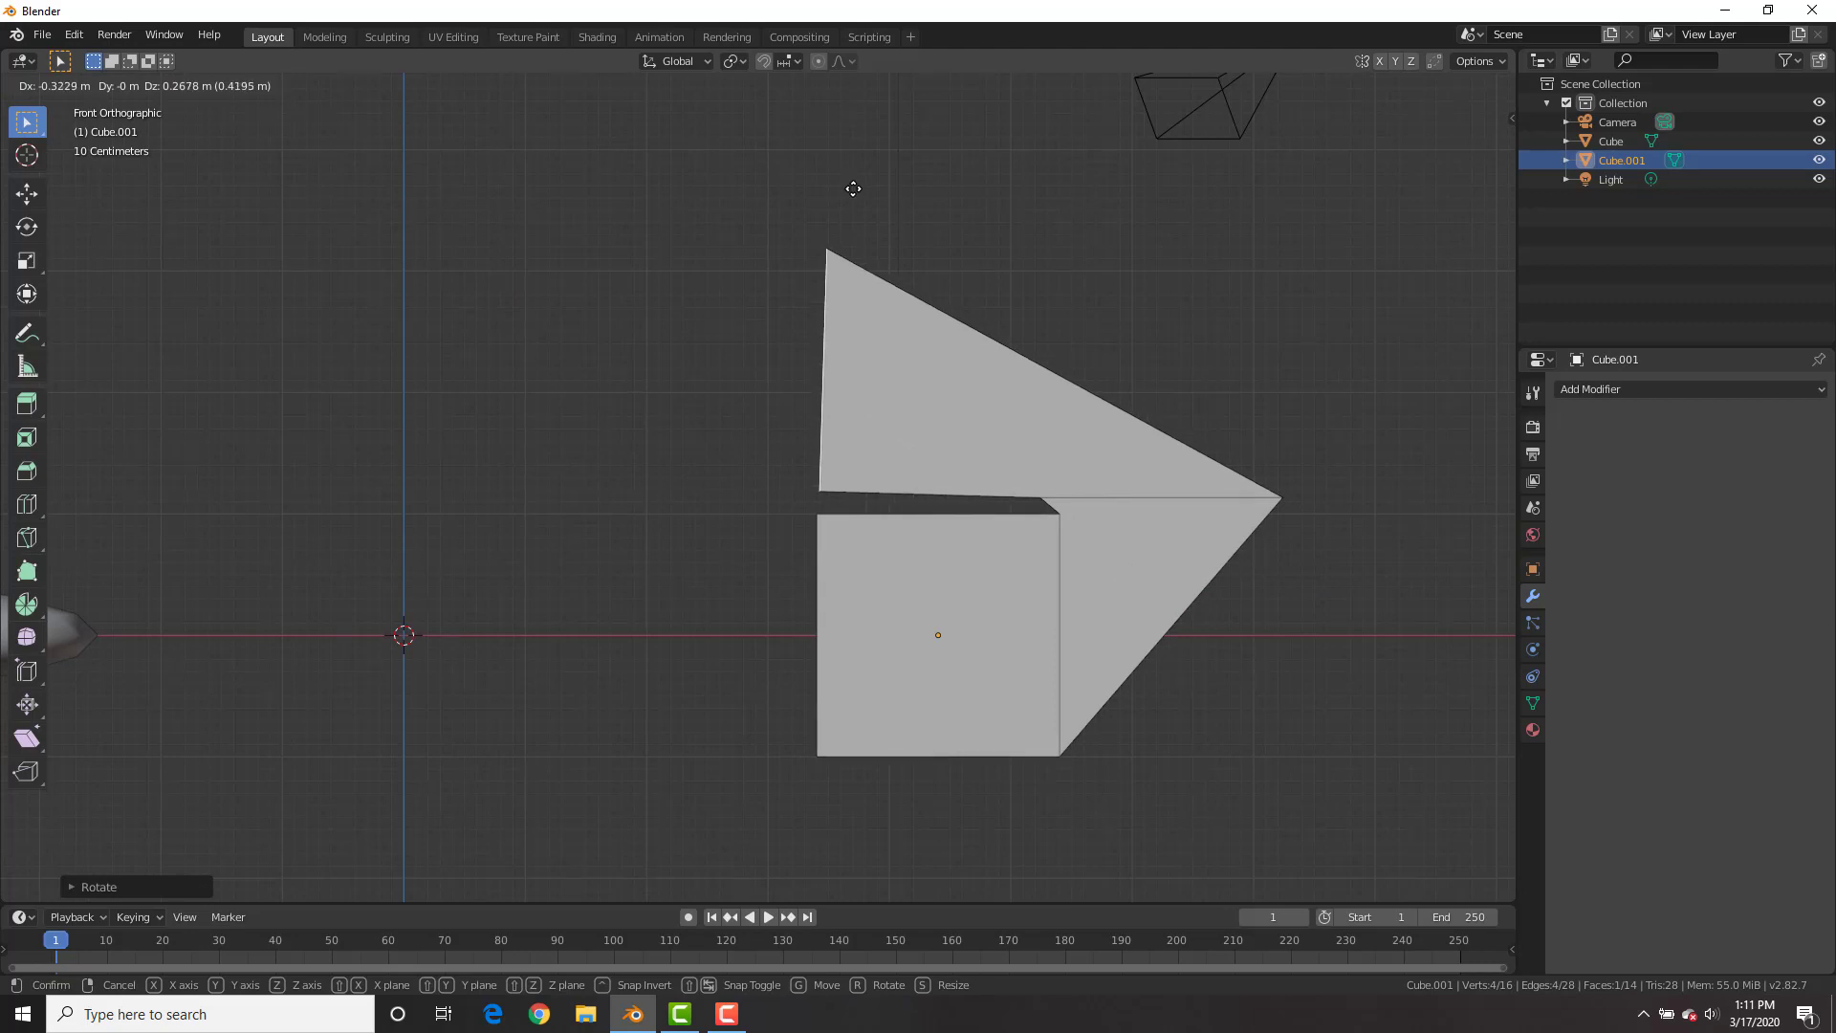
pyautogui.click(896, 245)
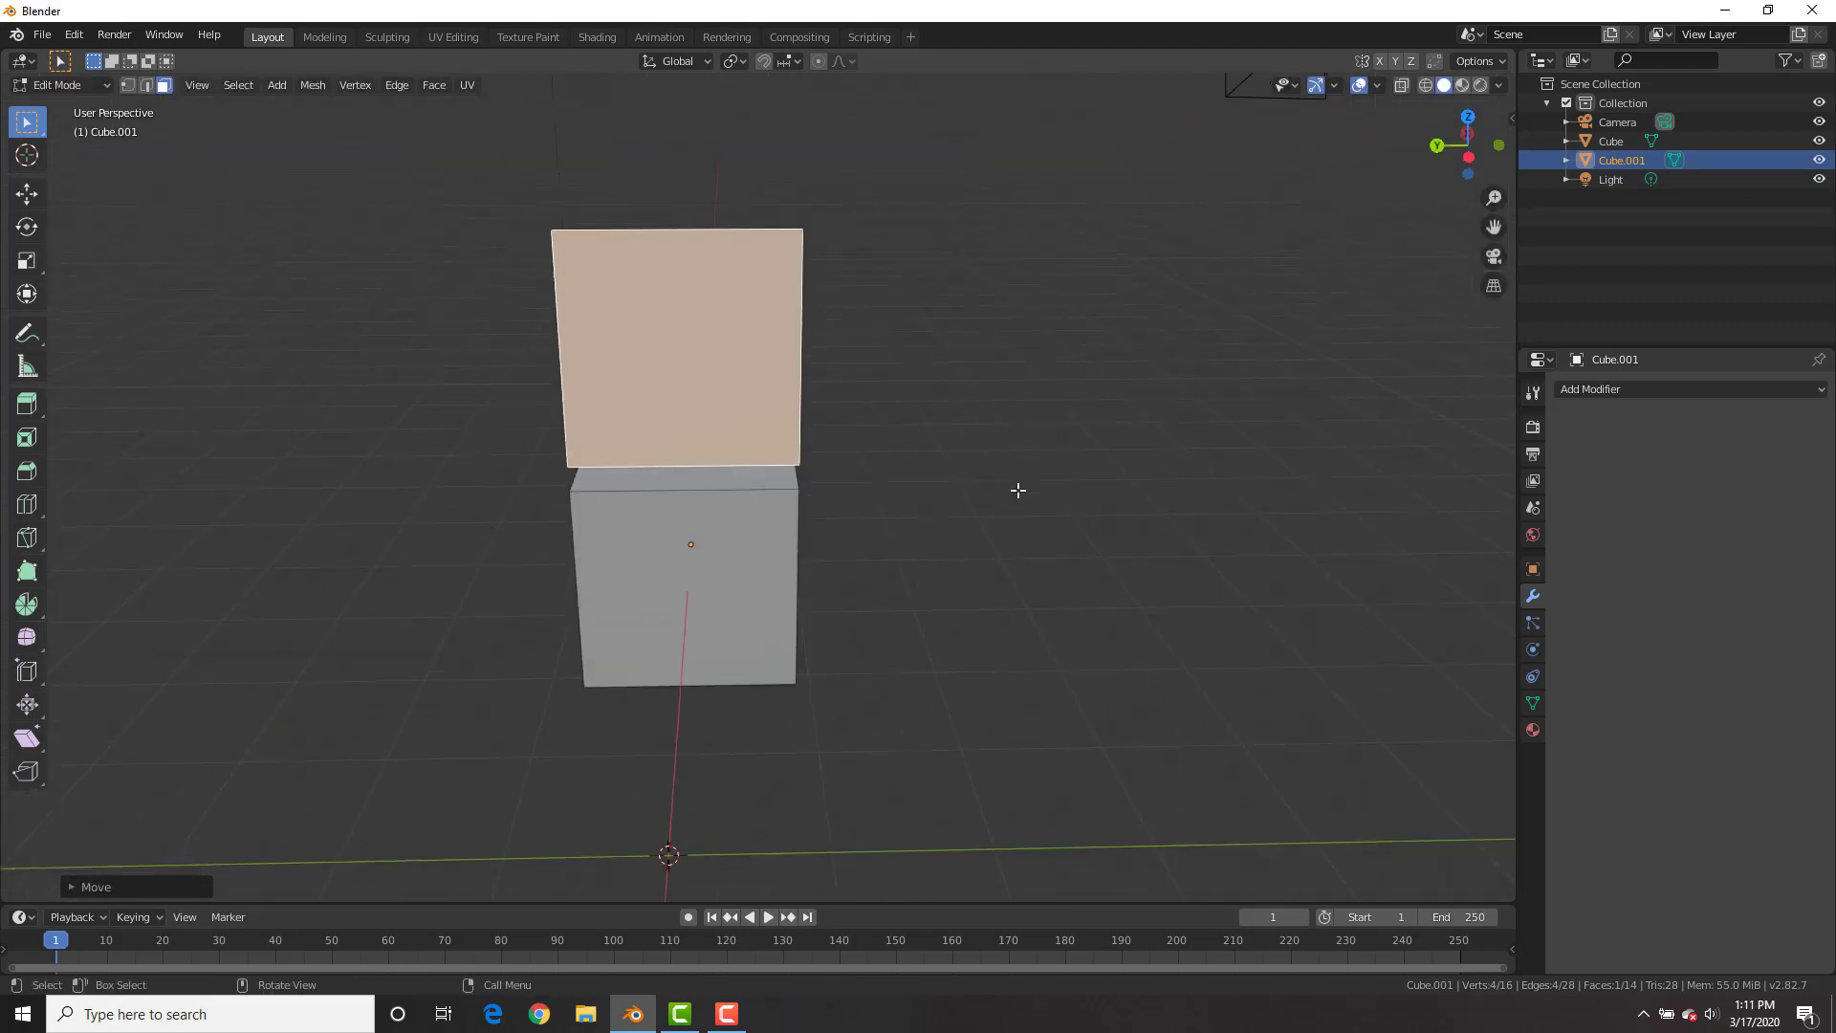
# Widen the whole jaw block by scaling it along the Y axis
pyautogui.press('Tab')
pyautogui.press('s')
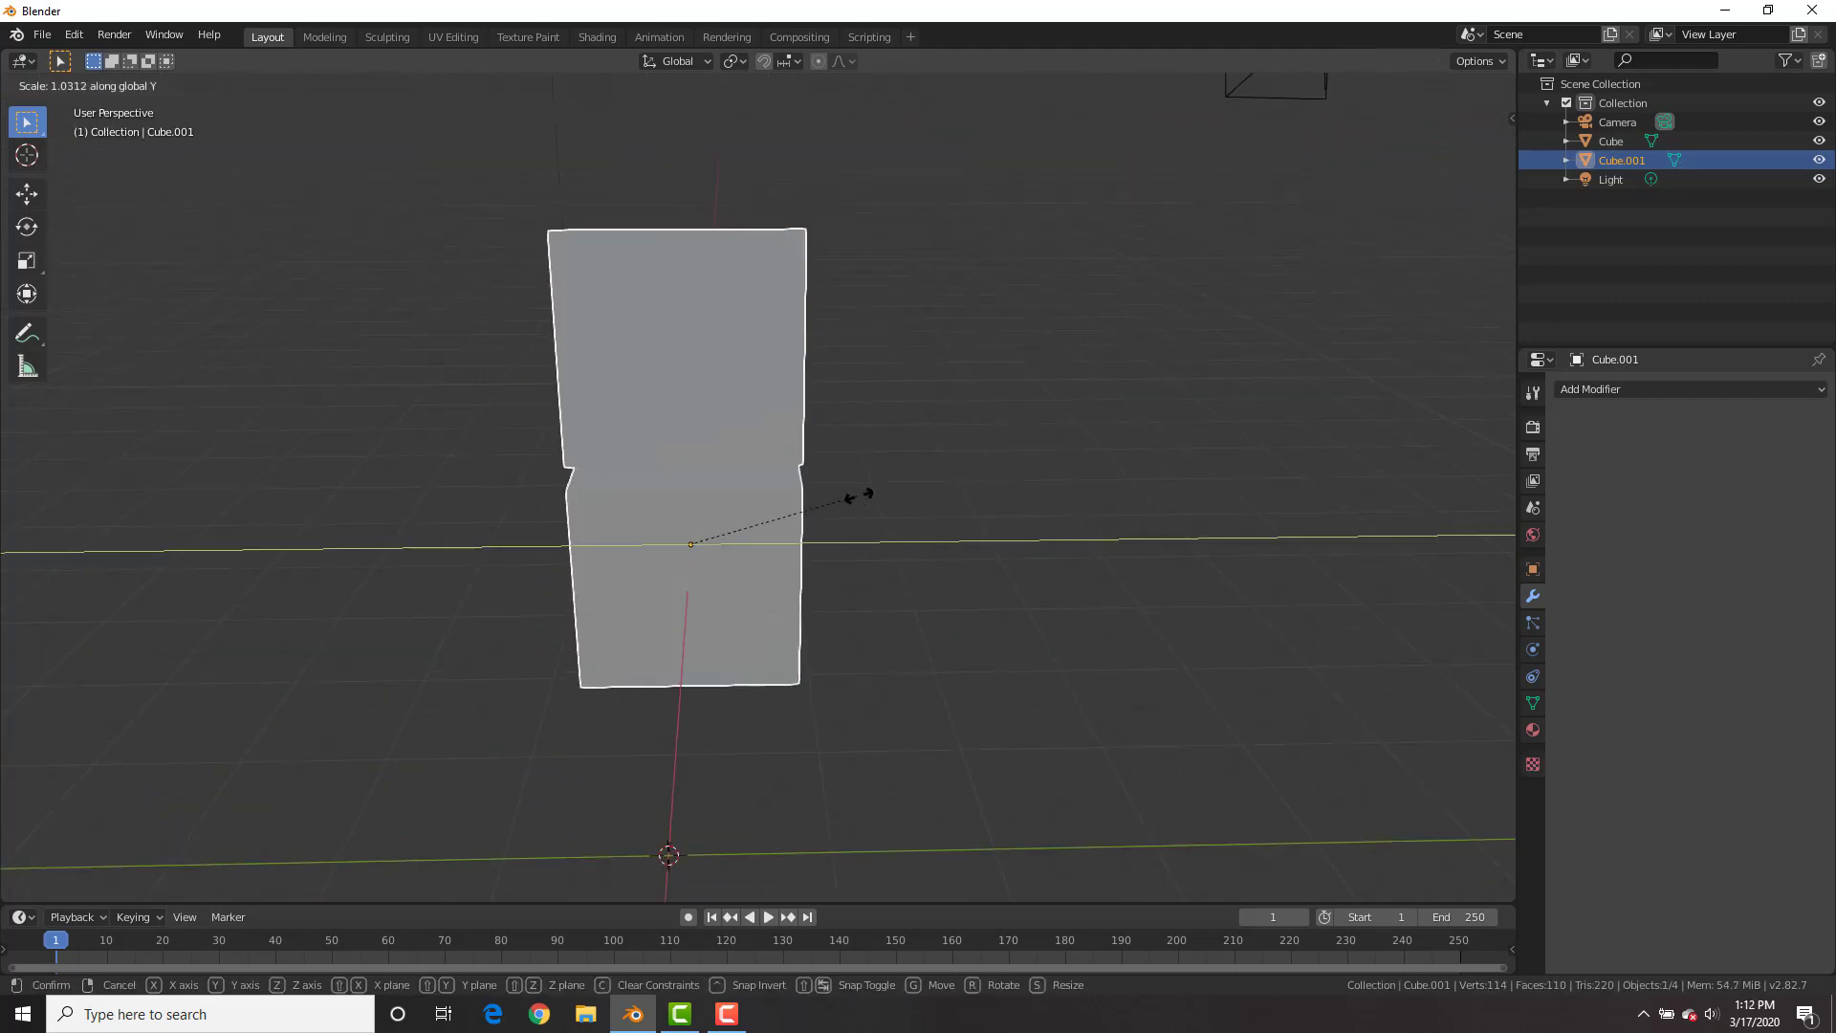
pyautogui.click(921, 493)
# Divide the jaw block across its width with eight evenly spaced loop cuts
pyautogui.press('Tab')
pyautogui.scroll(1, 920, 493)
pyautogui.hotkey('ctrl', 'r')
pyautogui.scroll(7, 878, 488)
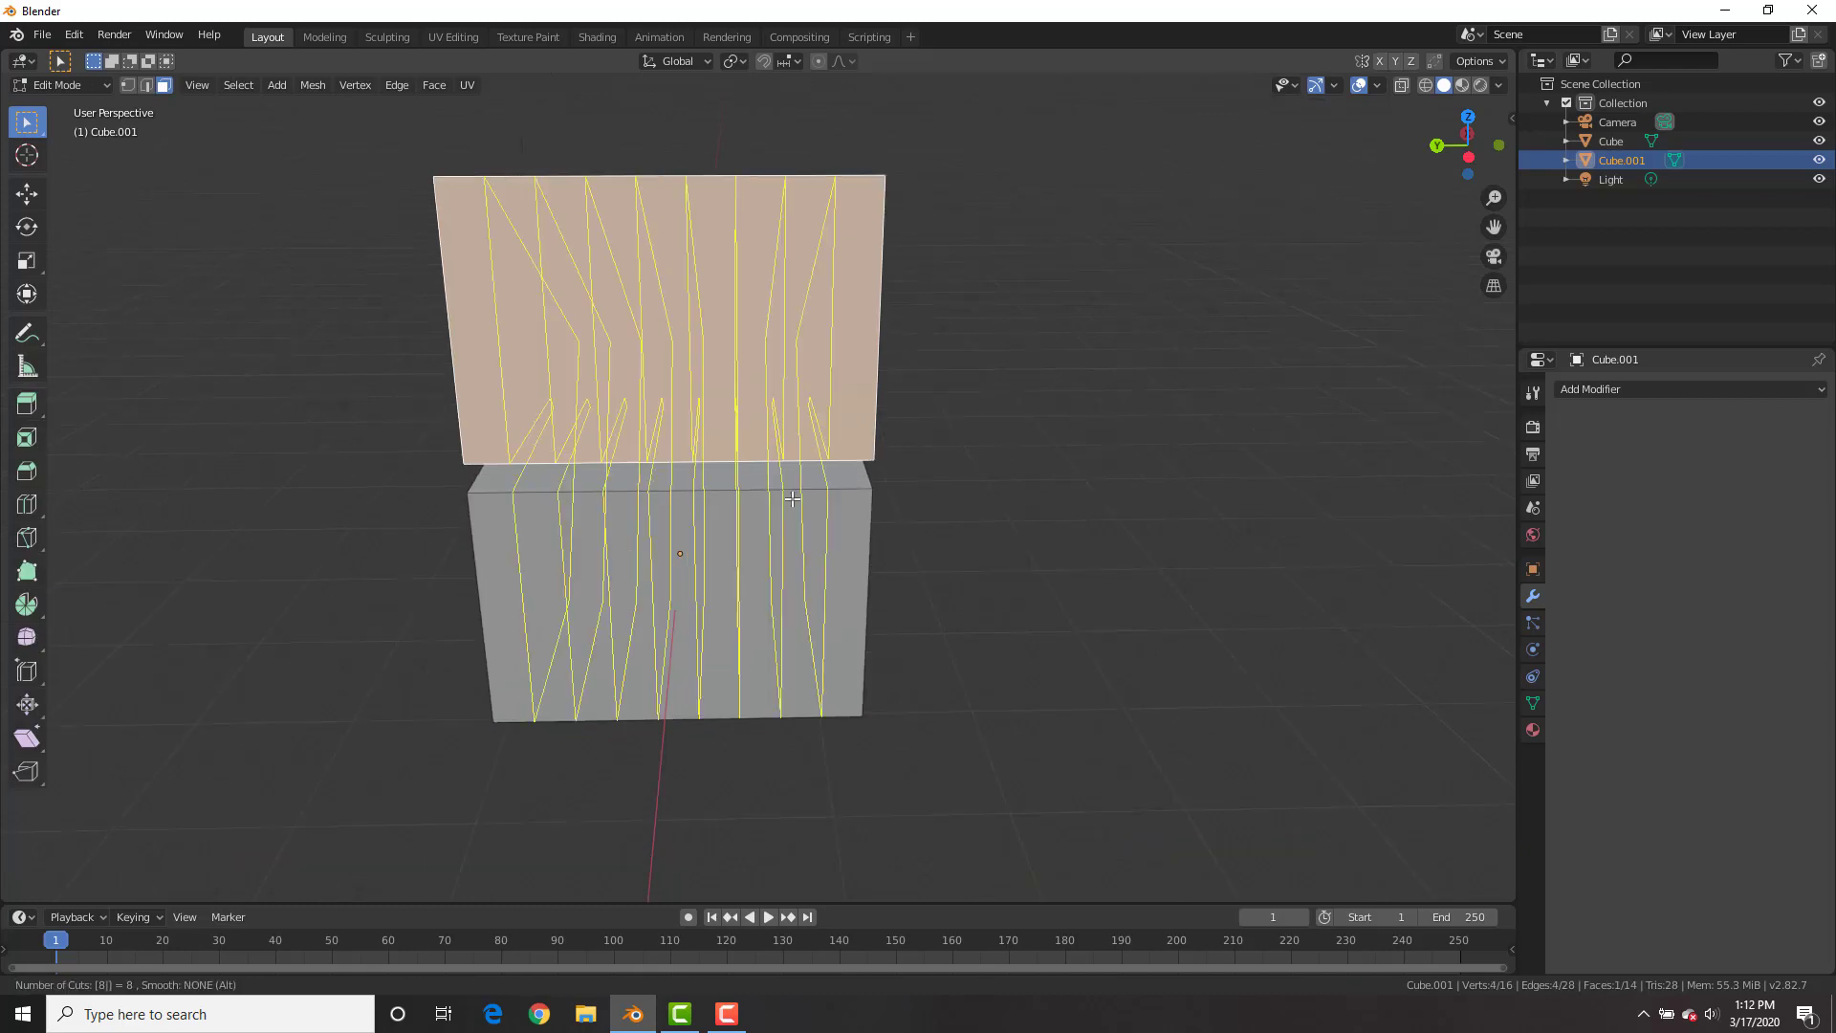
pyautogui.click(878, 489)
# Add one loop cut near the front edge of the lower jaw and one near the front of the upper jaw
pyautogui.moveTo(878, 489); pyautogui.dragTo(901, 567, button='middle')
pyautogui.hotkey('ctrl', 'r')
pyautogui.click(901, 567)
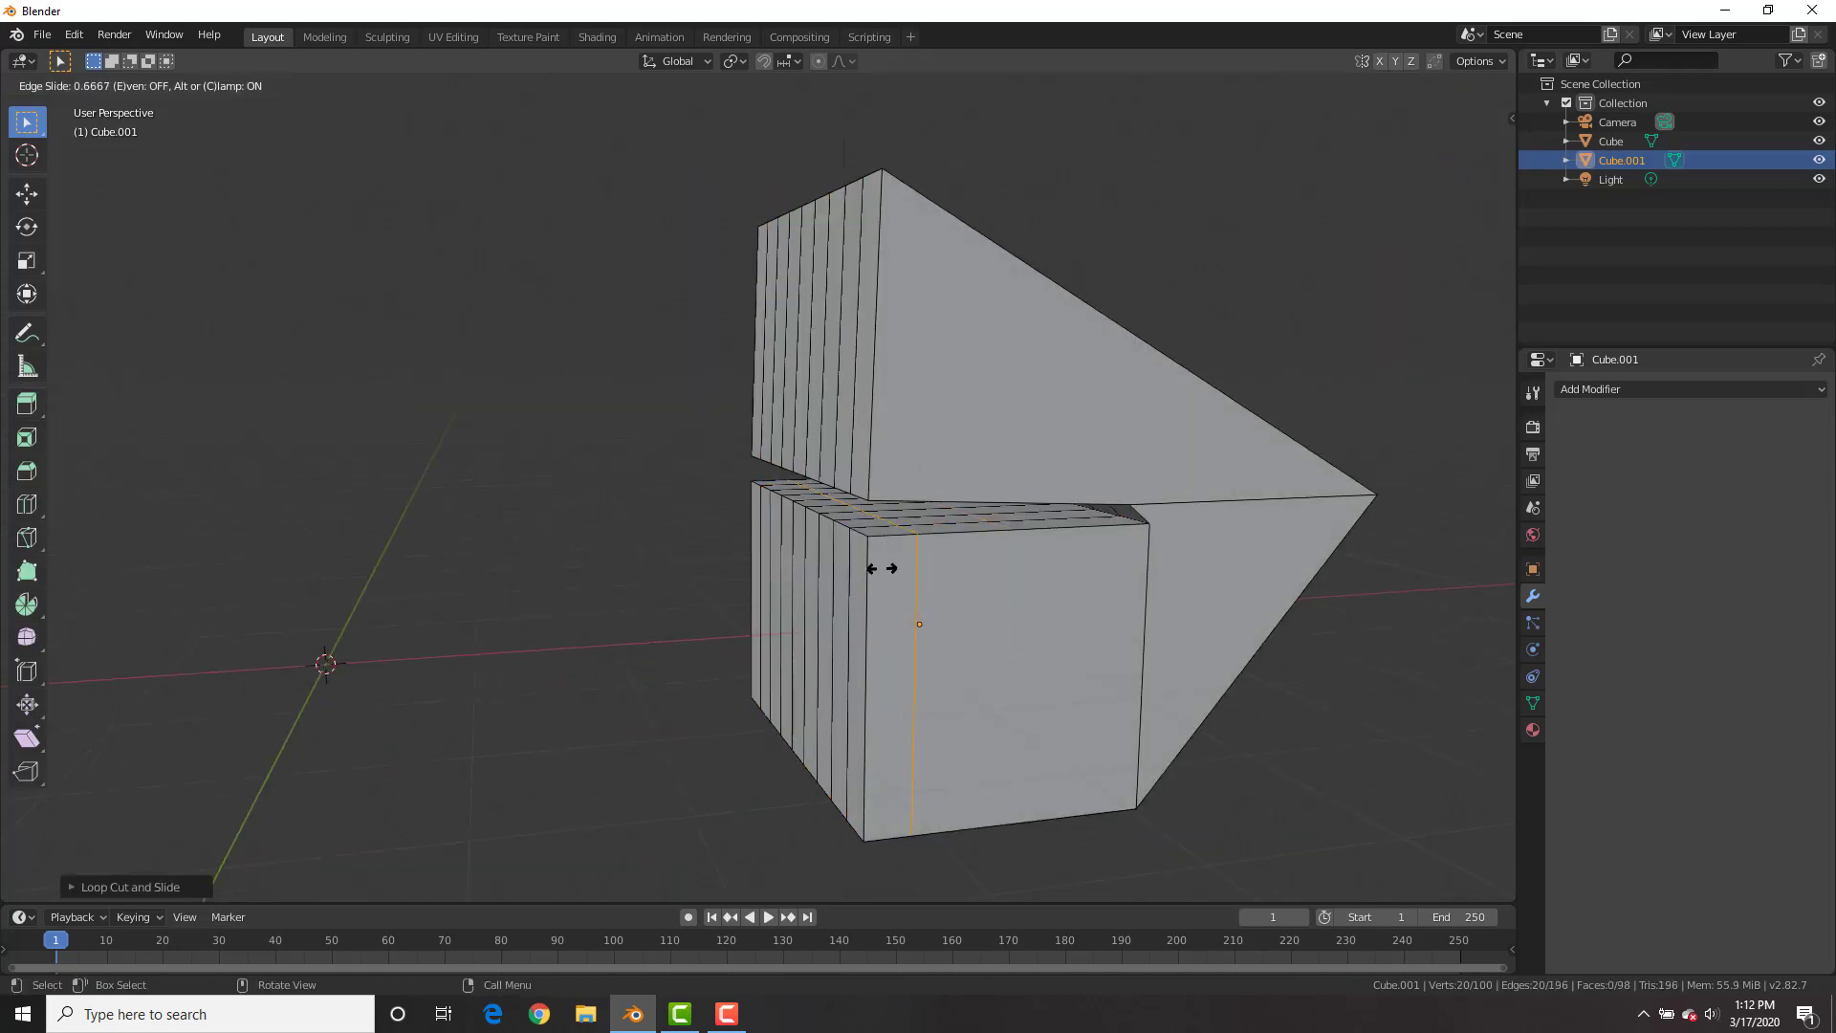
pyautogui.click(868, 426)
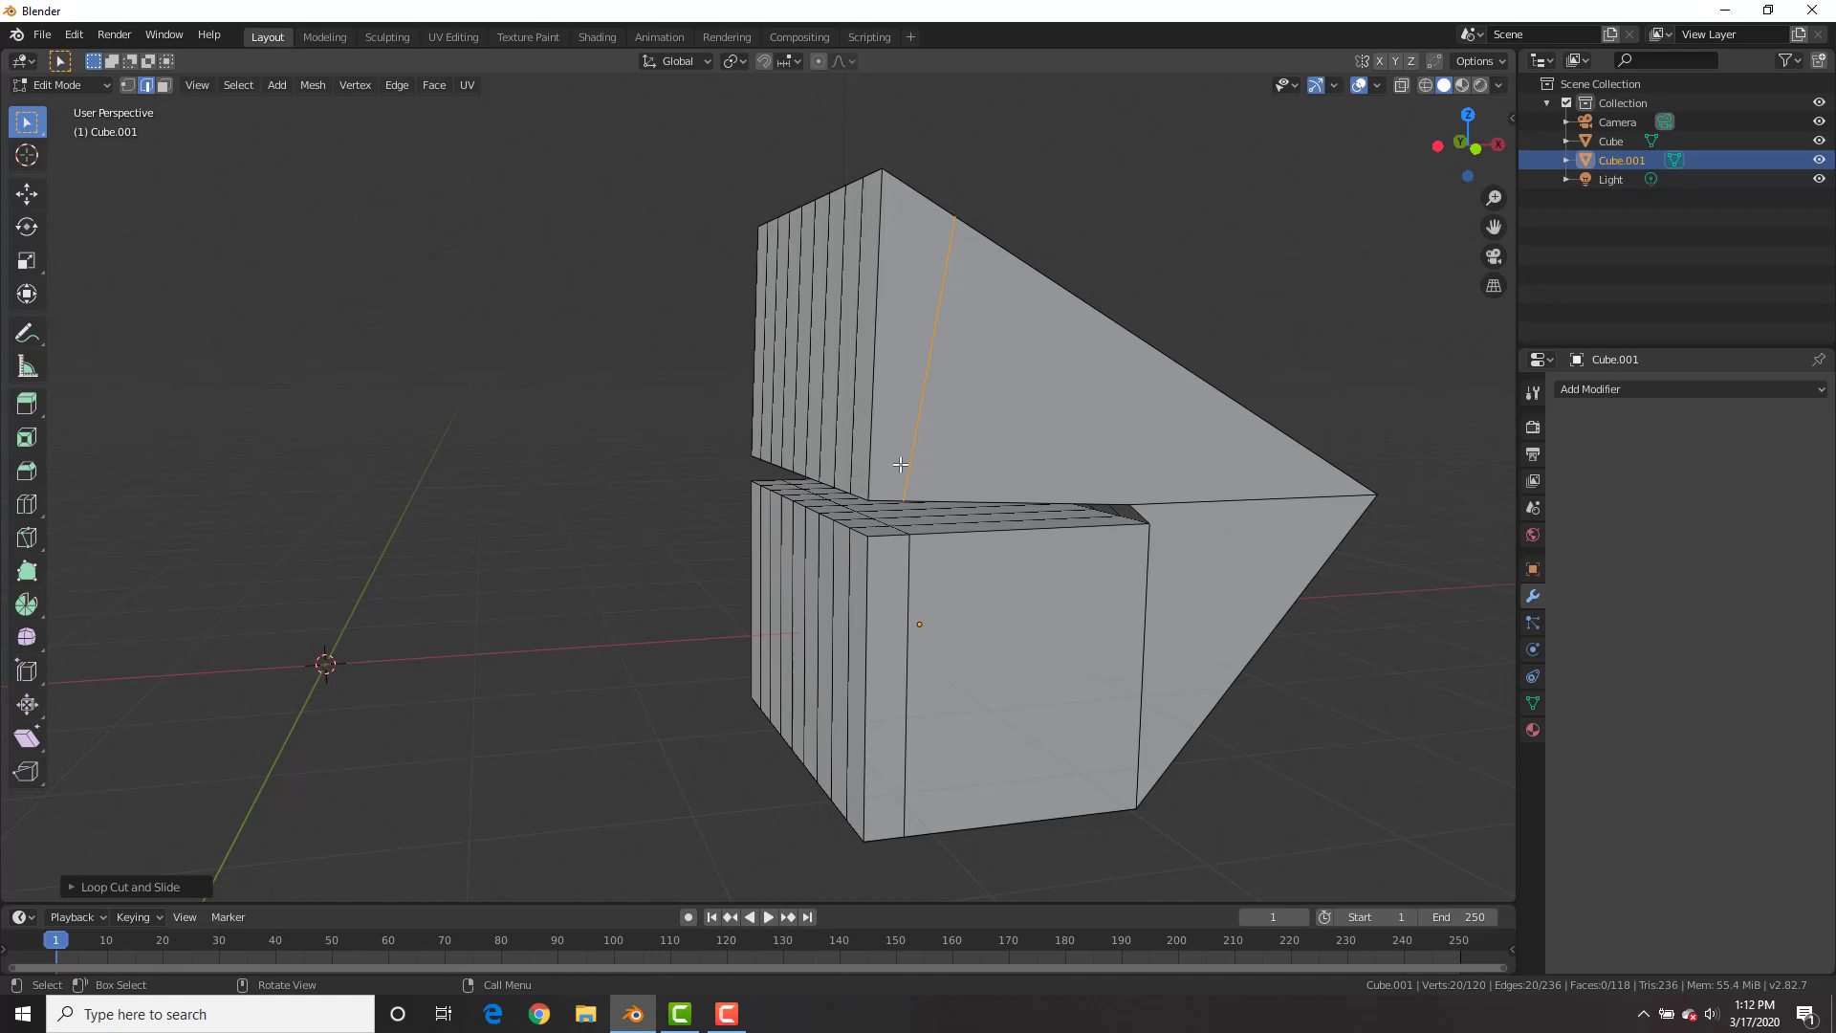
# Extrude five alternating front-row faces of the lower jaw upward about 0.13 m and narrow them along X as teeth
pyautogui.moveTo(868, 425); pyautogui.dragTo(938, 541, button='middle')
pyautogui.scroll(2, 932, 553)
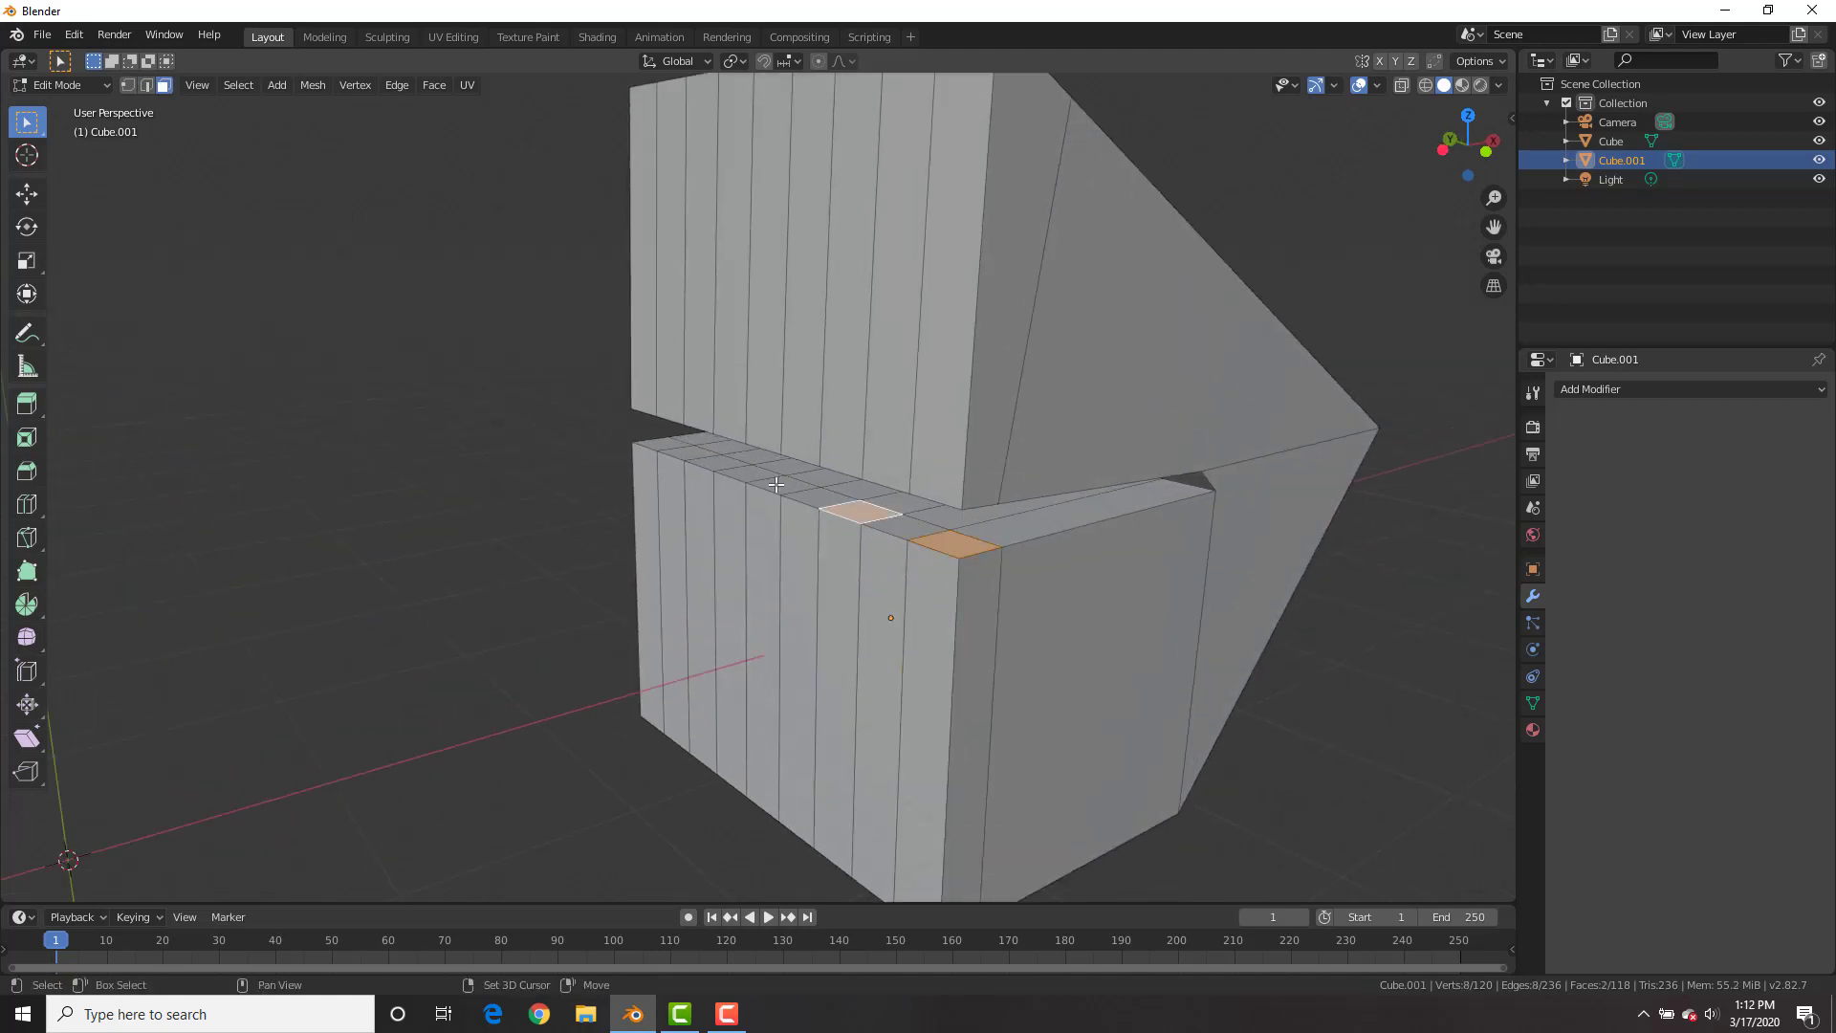
pyautogui.press('e')
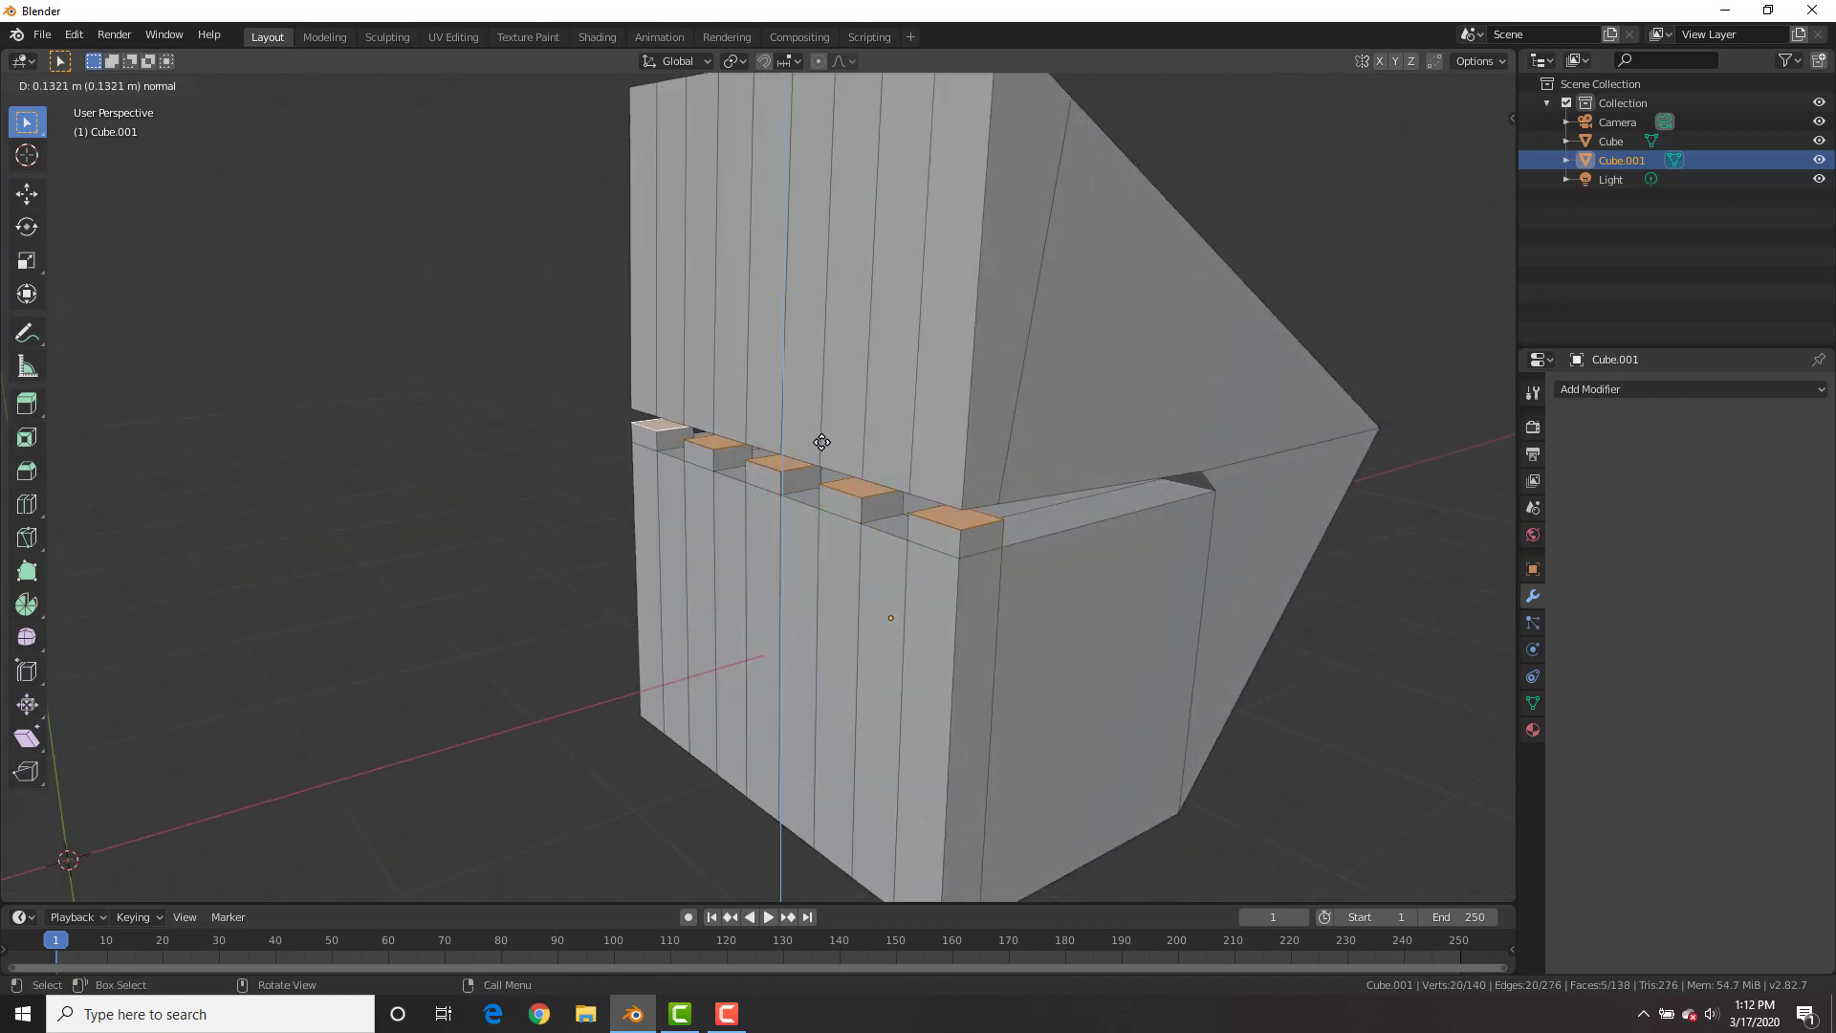
pyautogui.click(823, 443)
pyautogui.press('s')
pyautogui.press('x')
pyautogui.click(1038, 435)
# Extrude four alternating front-row faces under the upper jaw downward between the lower teeth and narrow them along X
pyautogui.moveTo(957, 450); pyautogui.dragTo(1021, 325, button='middle')
pyautogui.click(897, 520)
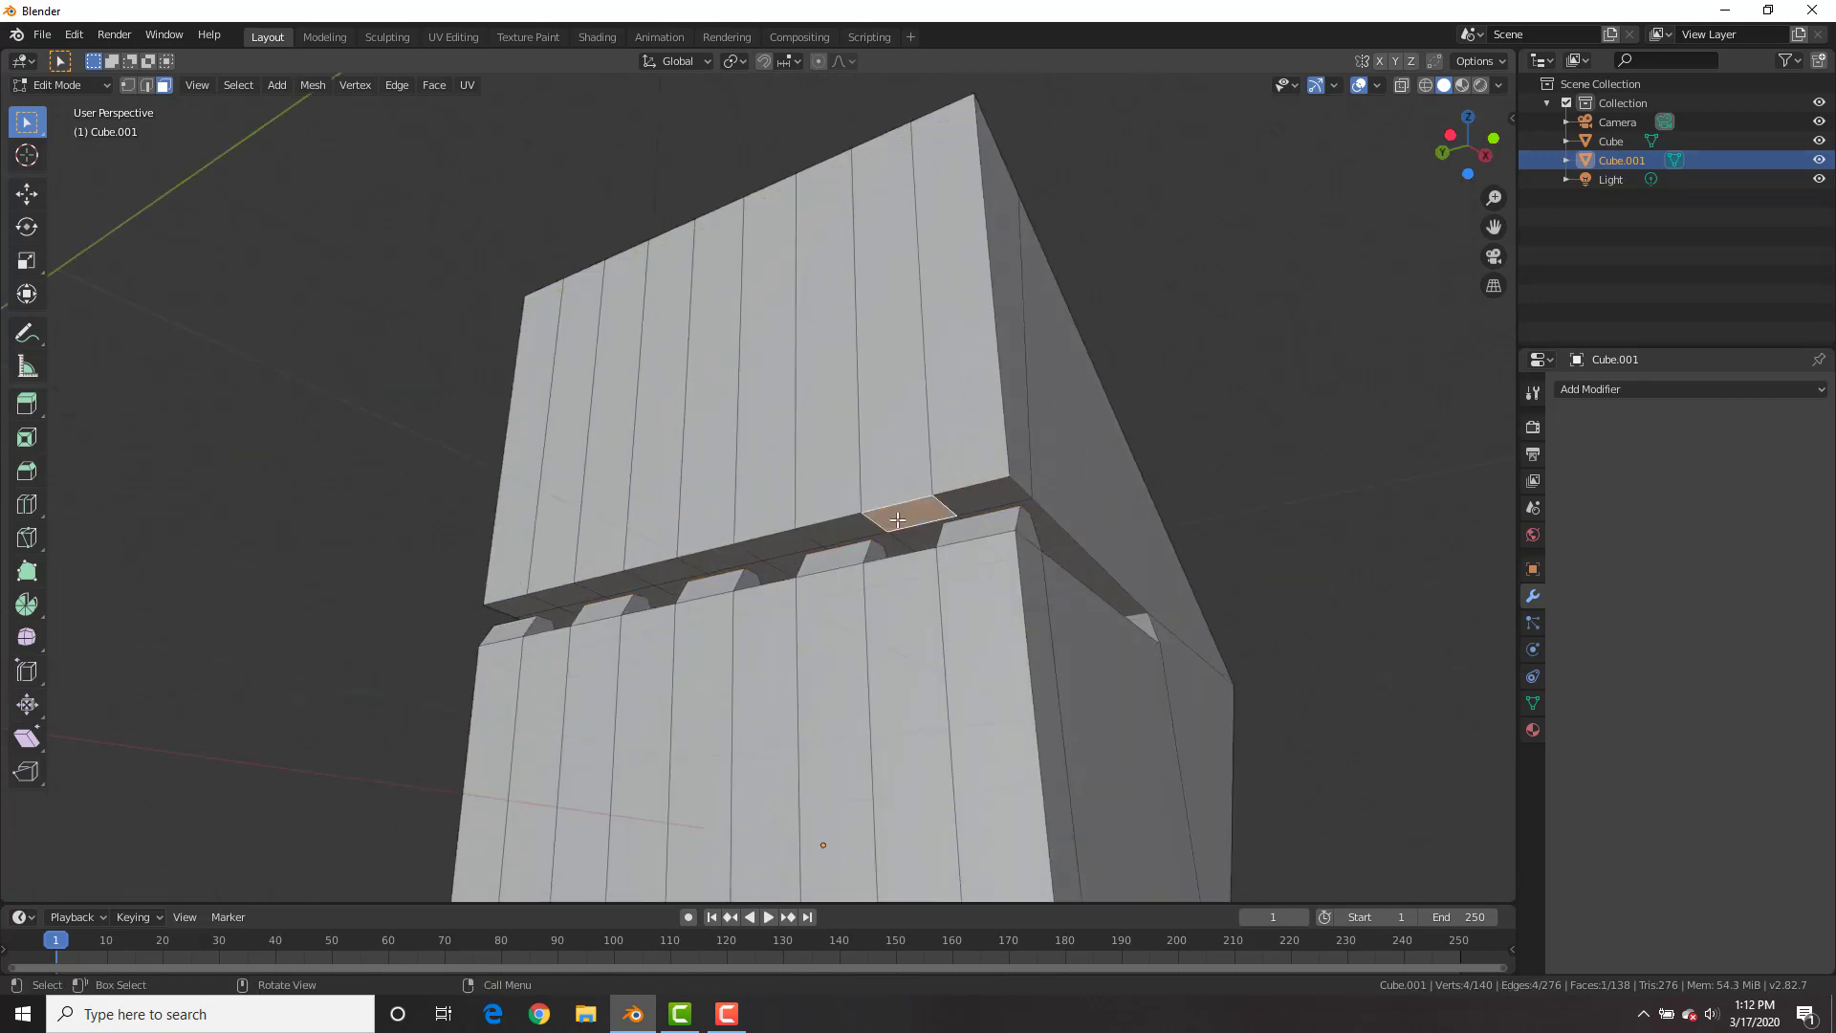
pyautogui.keyDown('shift'); pyautogui.click(576, 590); pyautogui.keyUp('shift')
pyautogui.moveTo(575, 590); pyautogui.dragTo(669, 536, button='middle')
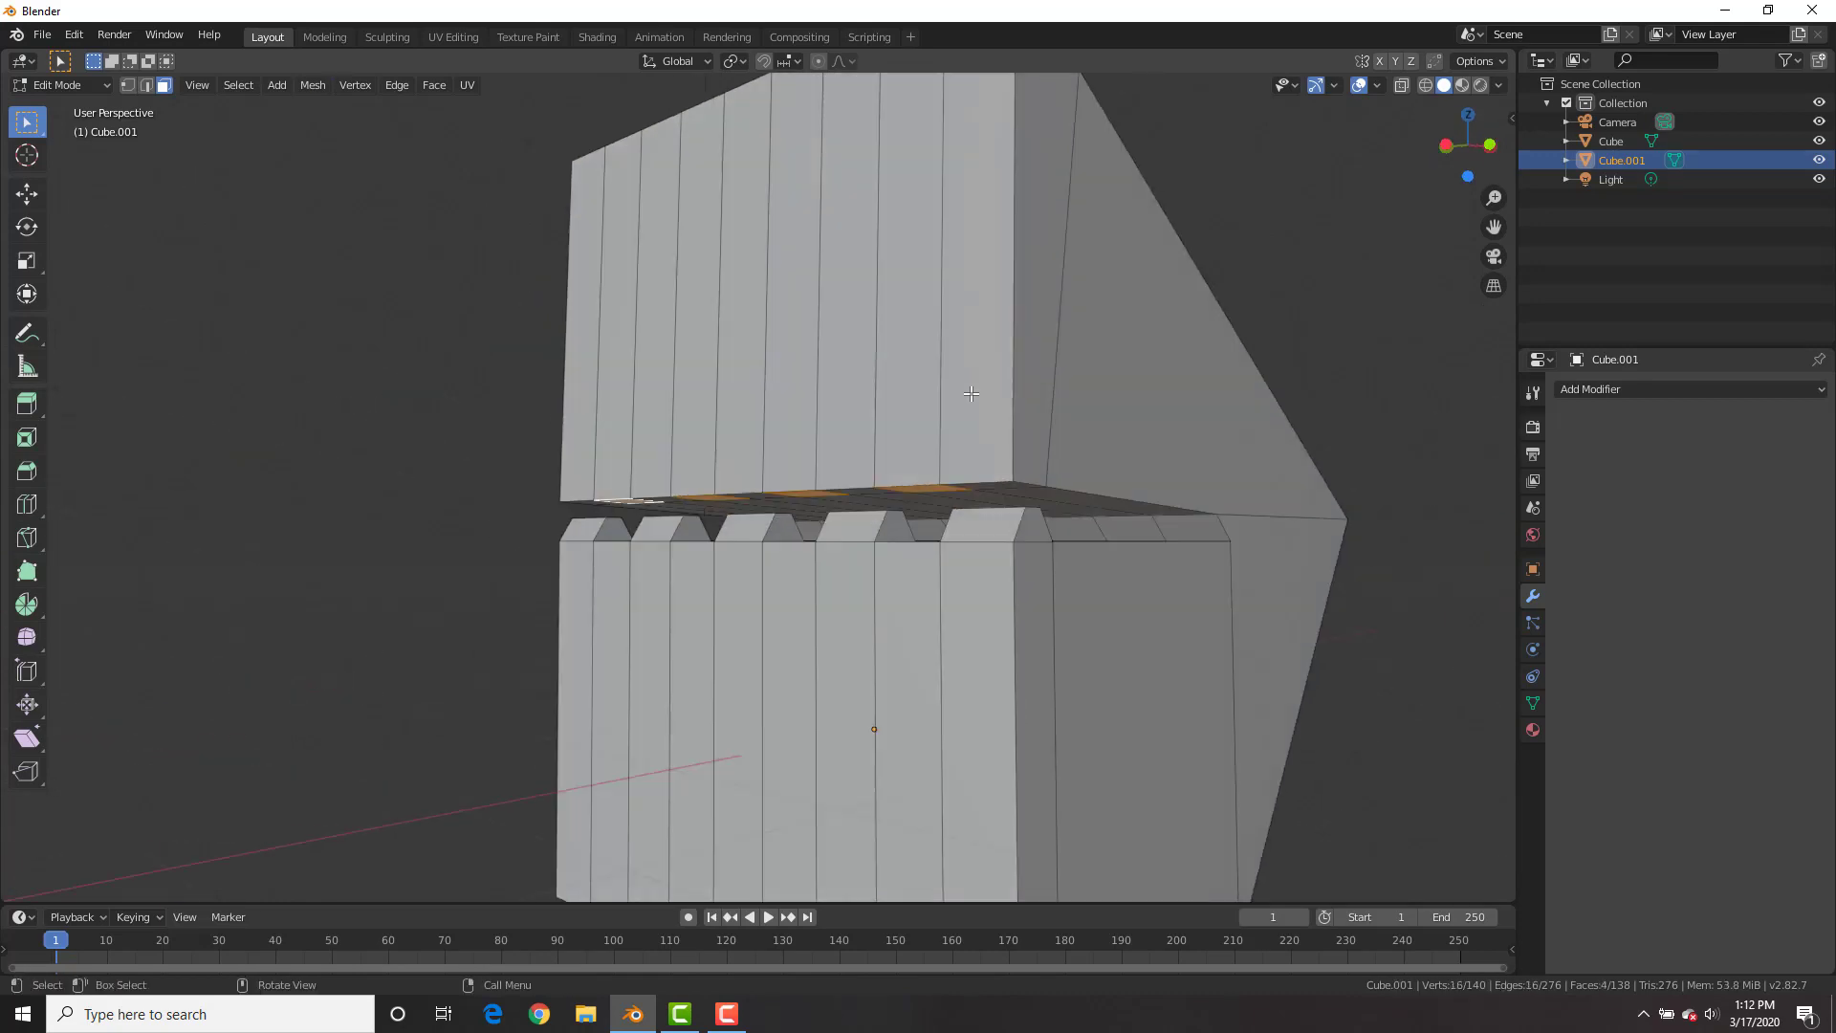
pyautogui.press('e')
pyautogui.click(969, 435)
pyautogui.press('s')
pyautogui.press('x')
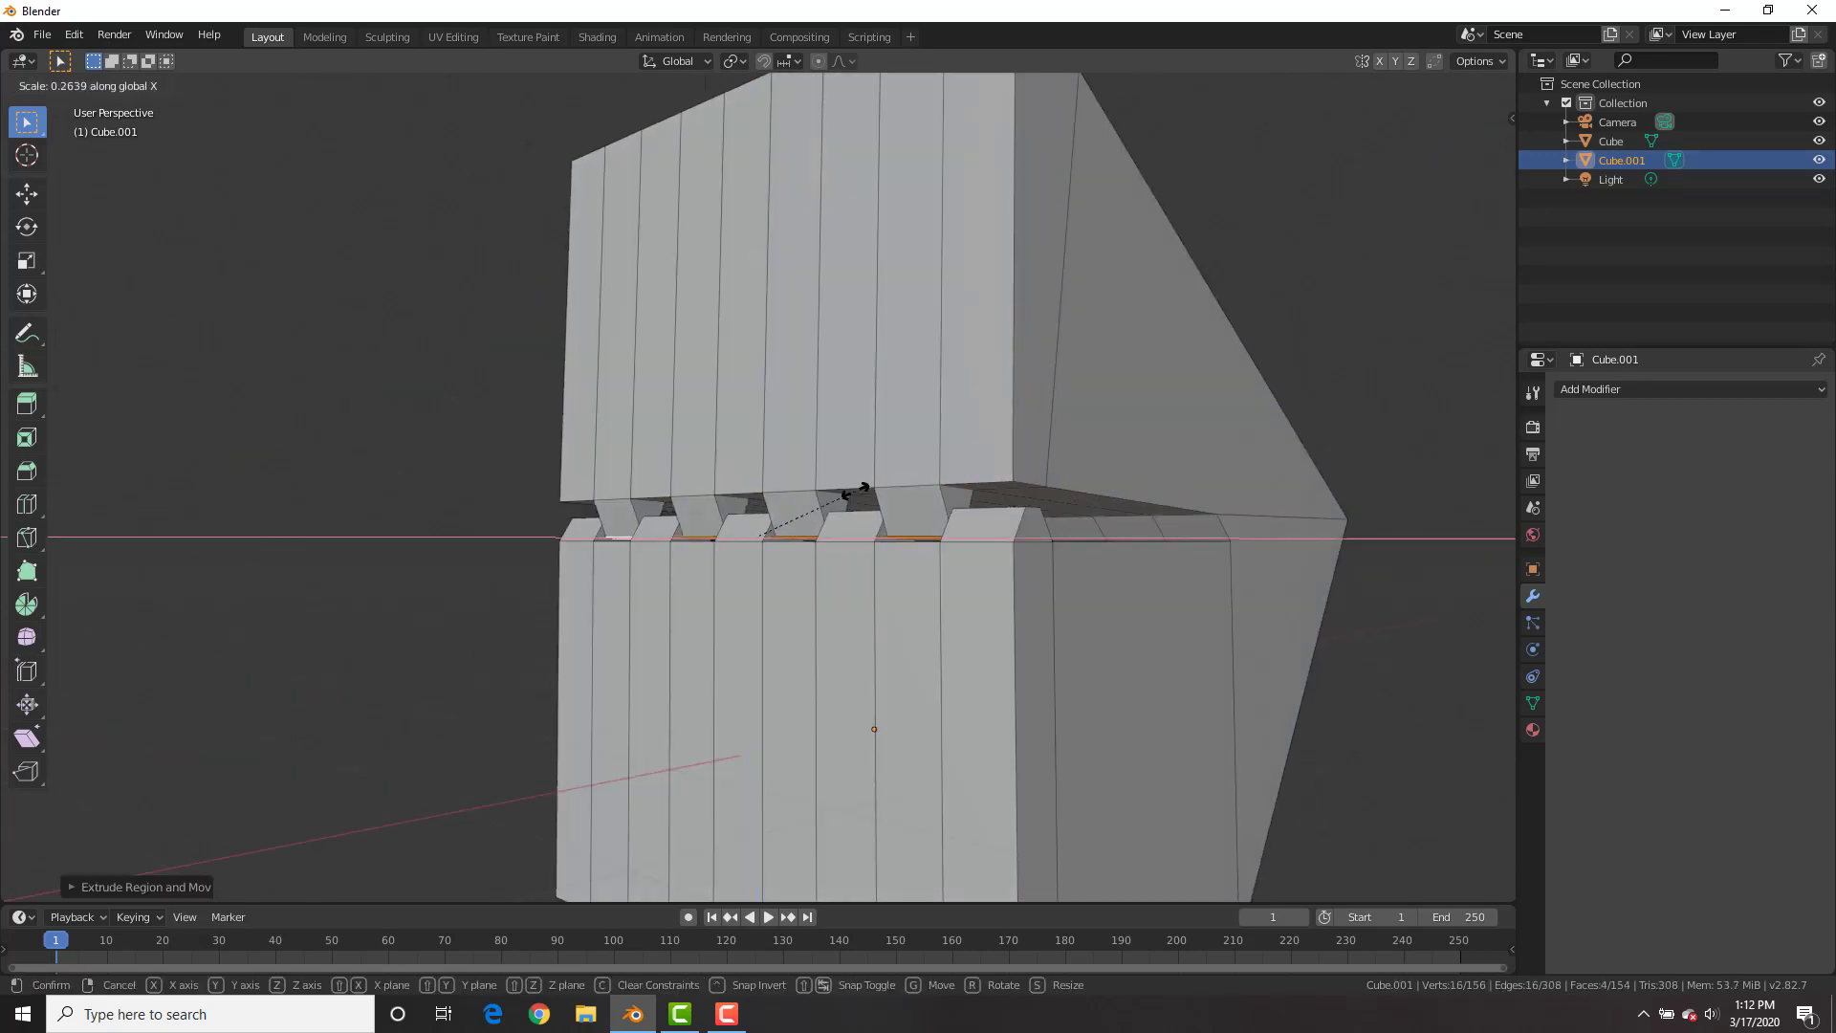
pyautogui.click(842, 490)
# In wireframe front view, move the vertices at the mouth's inner corner back and down to the lower jaw's rear top edge
pyautogui.press('KP_1')
pyautogui.scroll(-3, 911, 791)
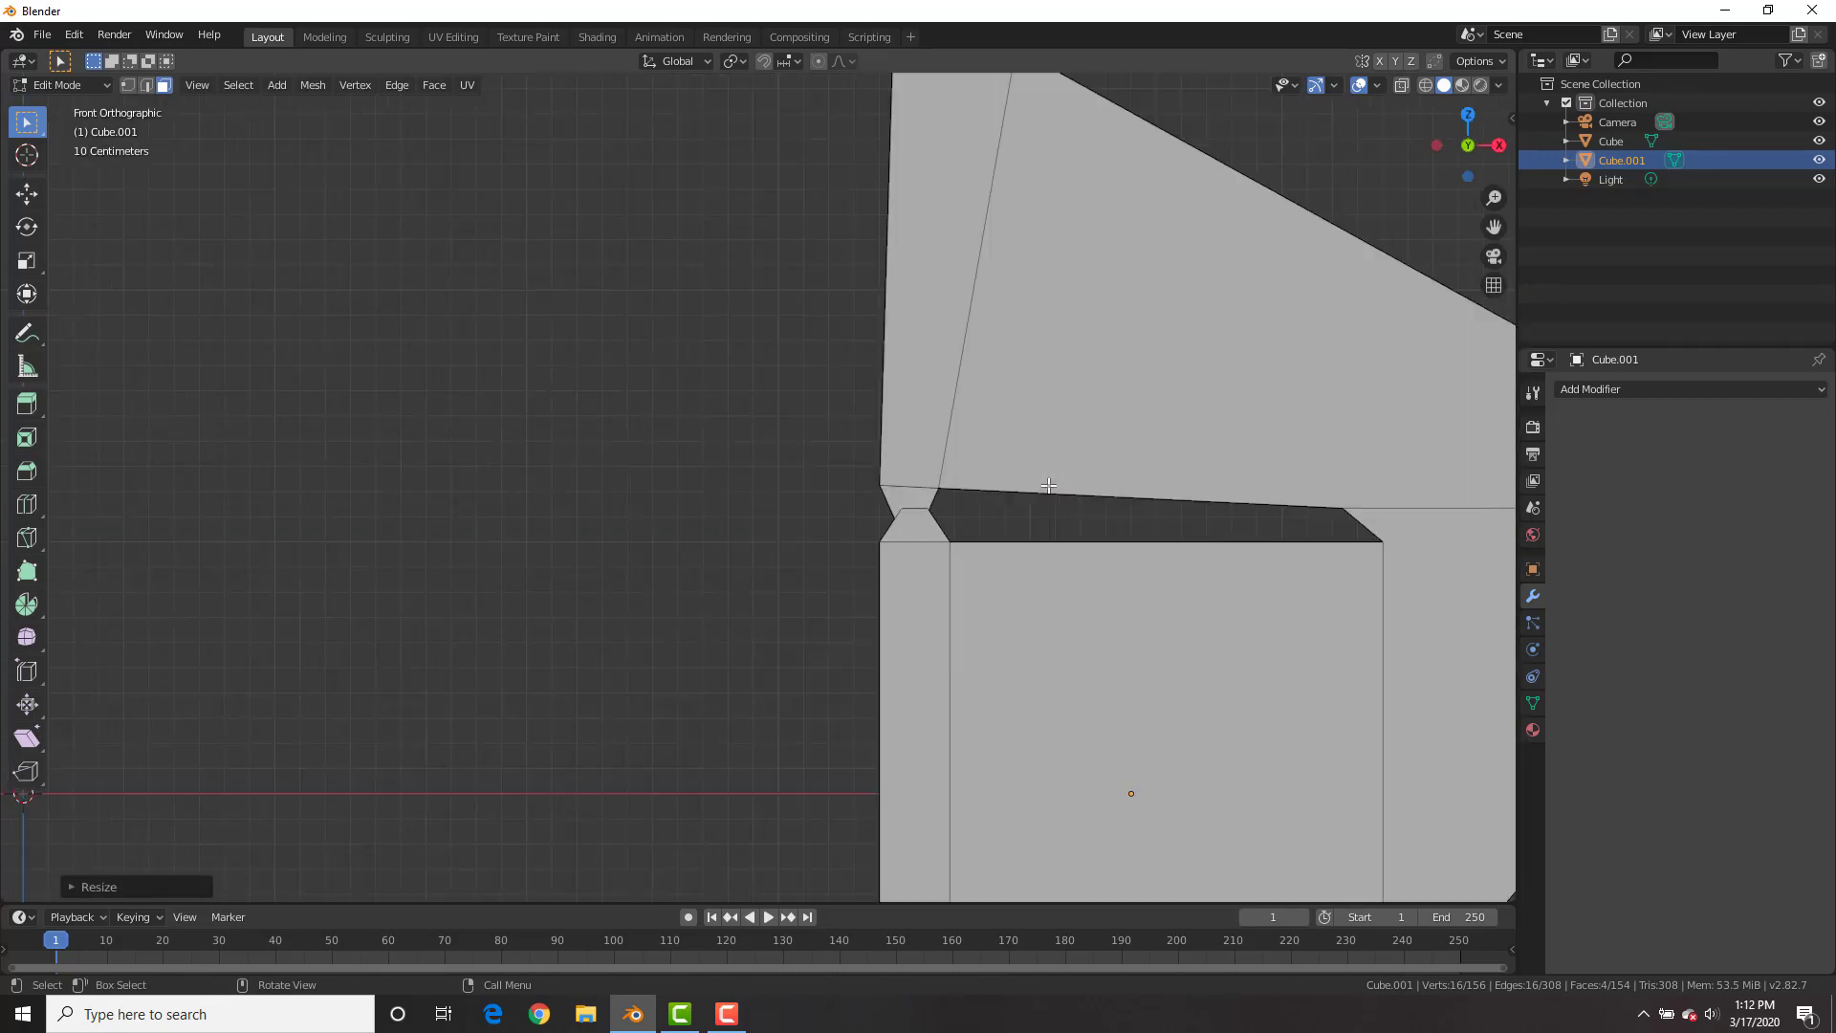
pyautogui.keyDown('ctrl'); pyautogui.scroll(-3, 1131, 791); pyautogui.keyUp('ctrl')
pyautogui.press('z')
pyautogui.click(820, 476)
pyautogui.scroll(-1, 963, 525)
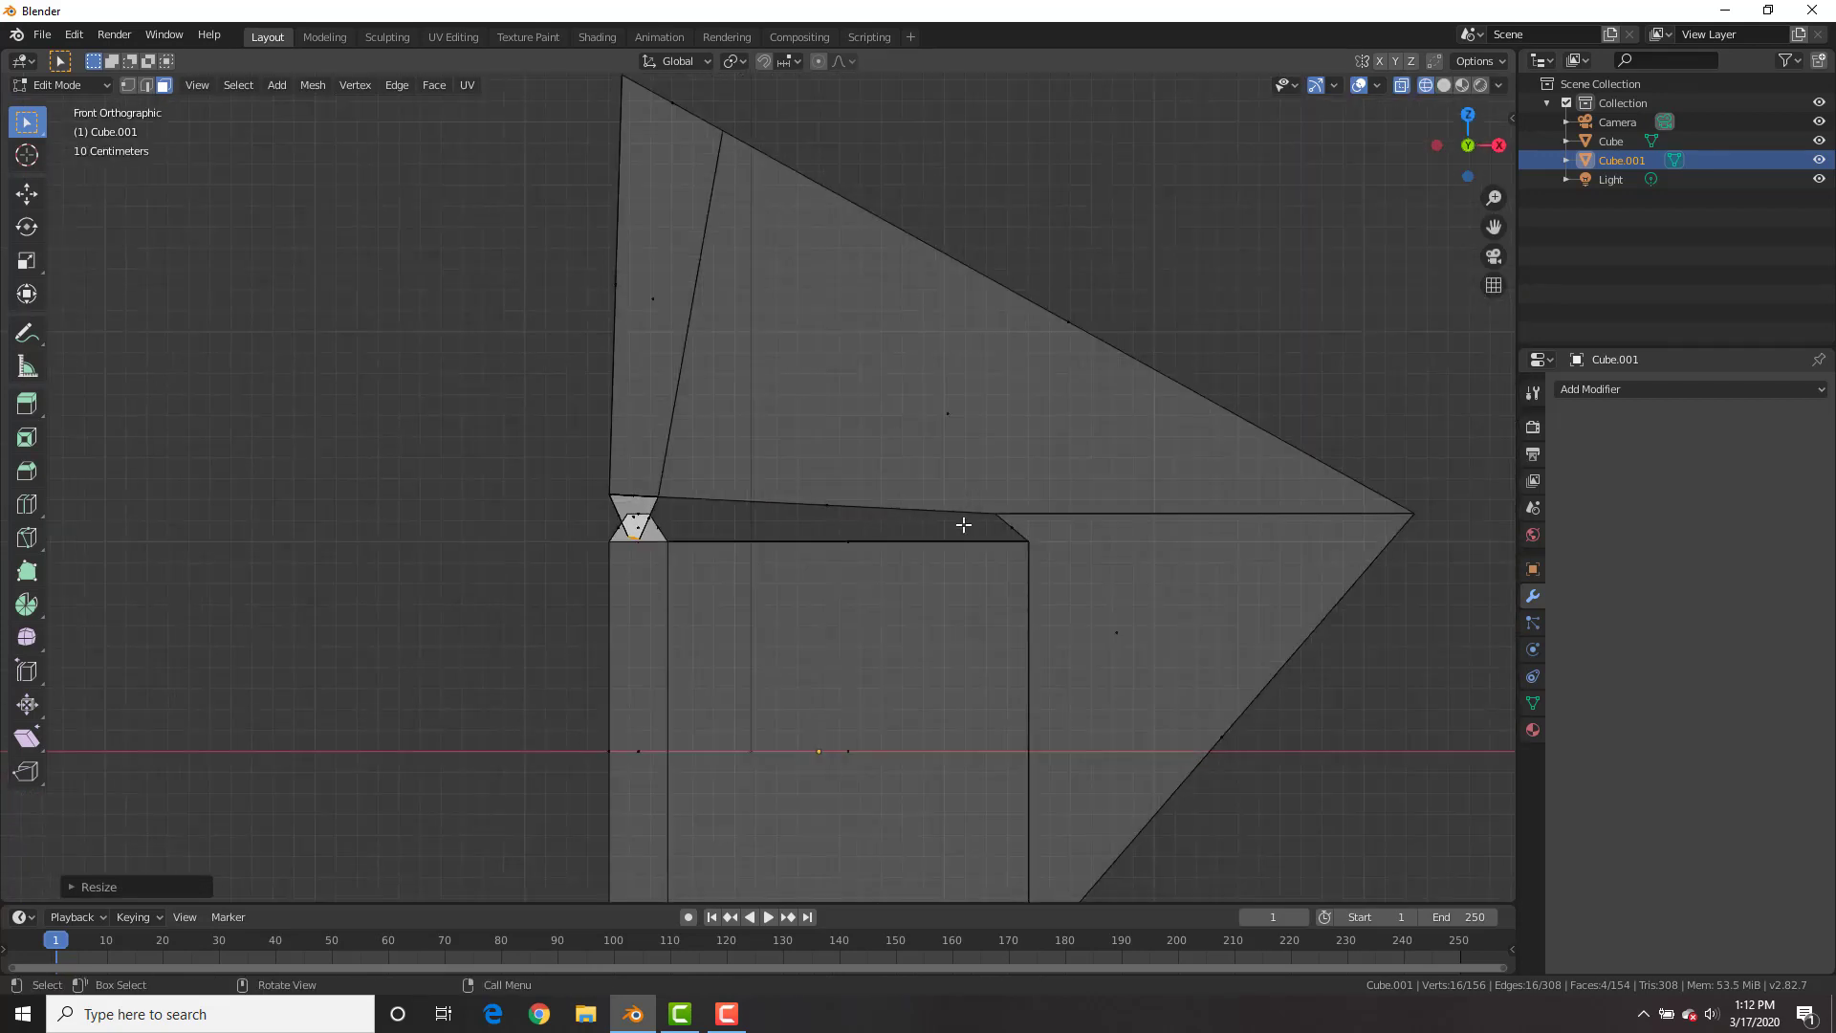
pyautogui.moveTo(966, 531); pyautogui.dragTo(967, 531)
pyautogui.press('g')
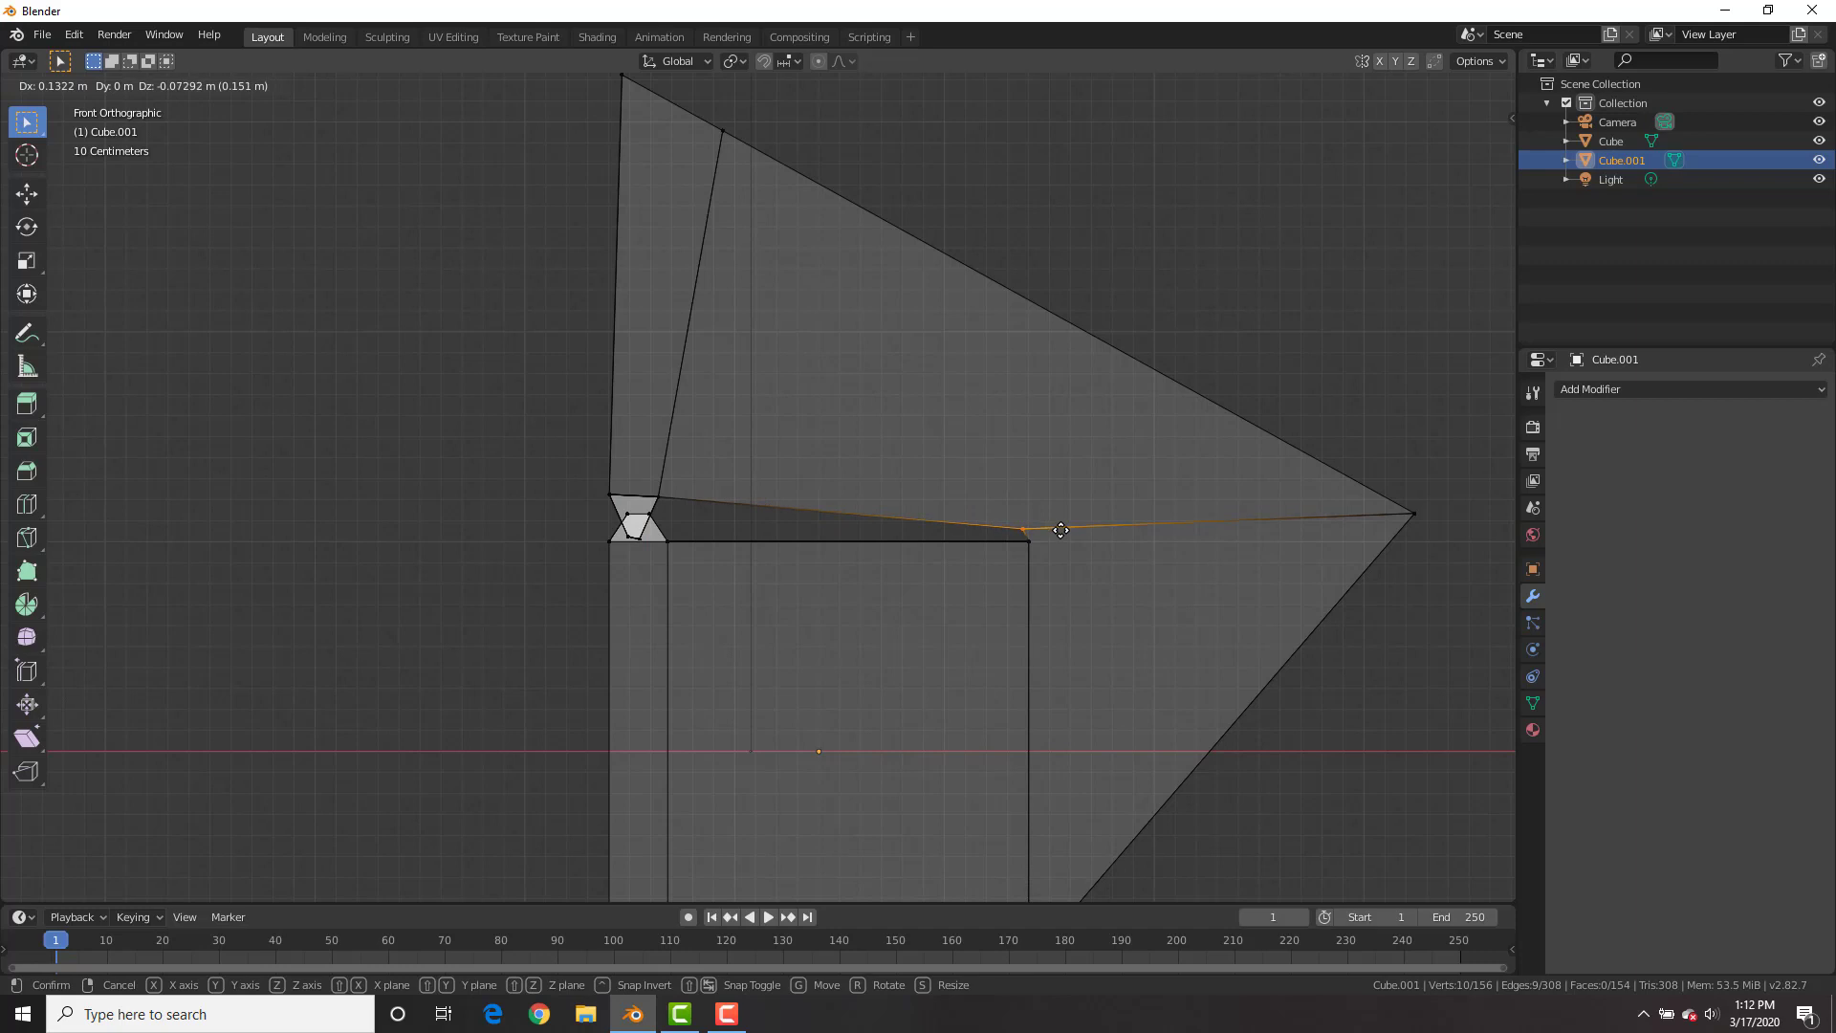
pyautogui.click(1063, 537)
# Add a loop cut through the middle of the upper jaw and lower its underside vertices to the lower jaw's top
pyautogui.hotkey('ctrl', 'r')
pyautogui.click(952, 515)
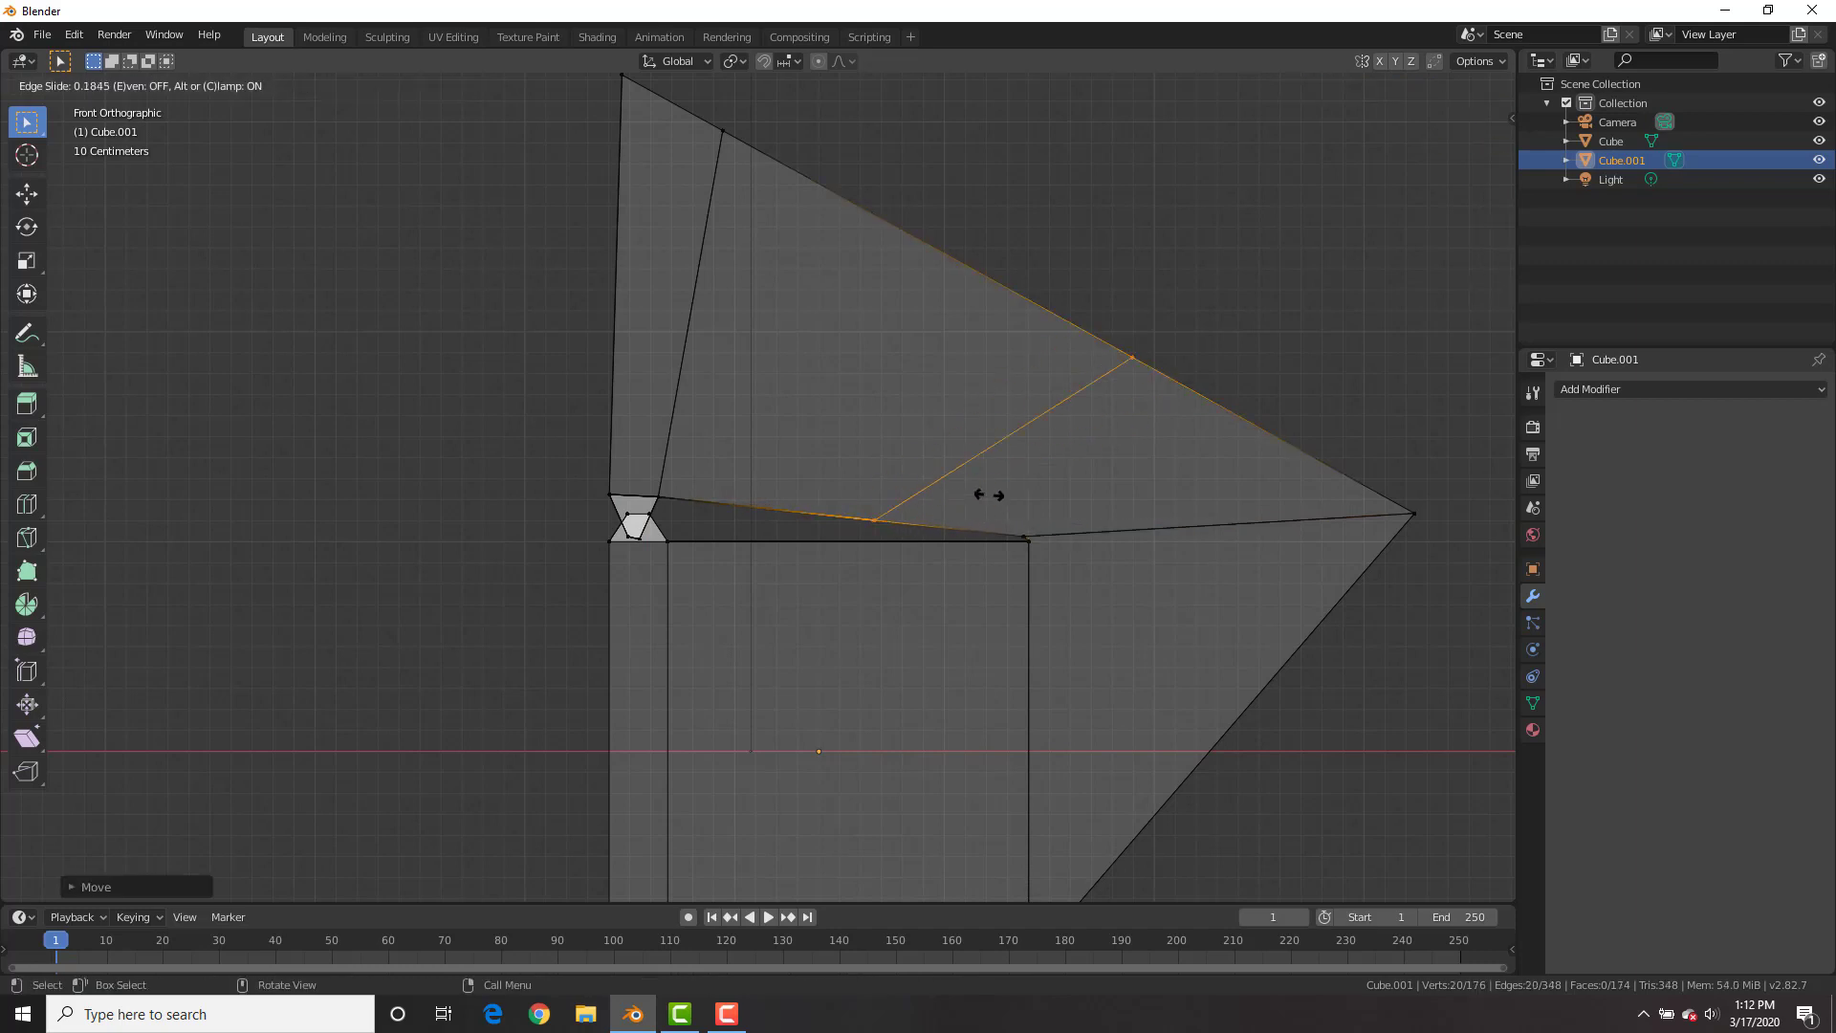
pyautogui.click(963, 470)
pyautogui.press('g')
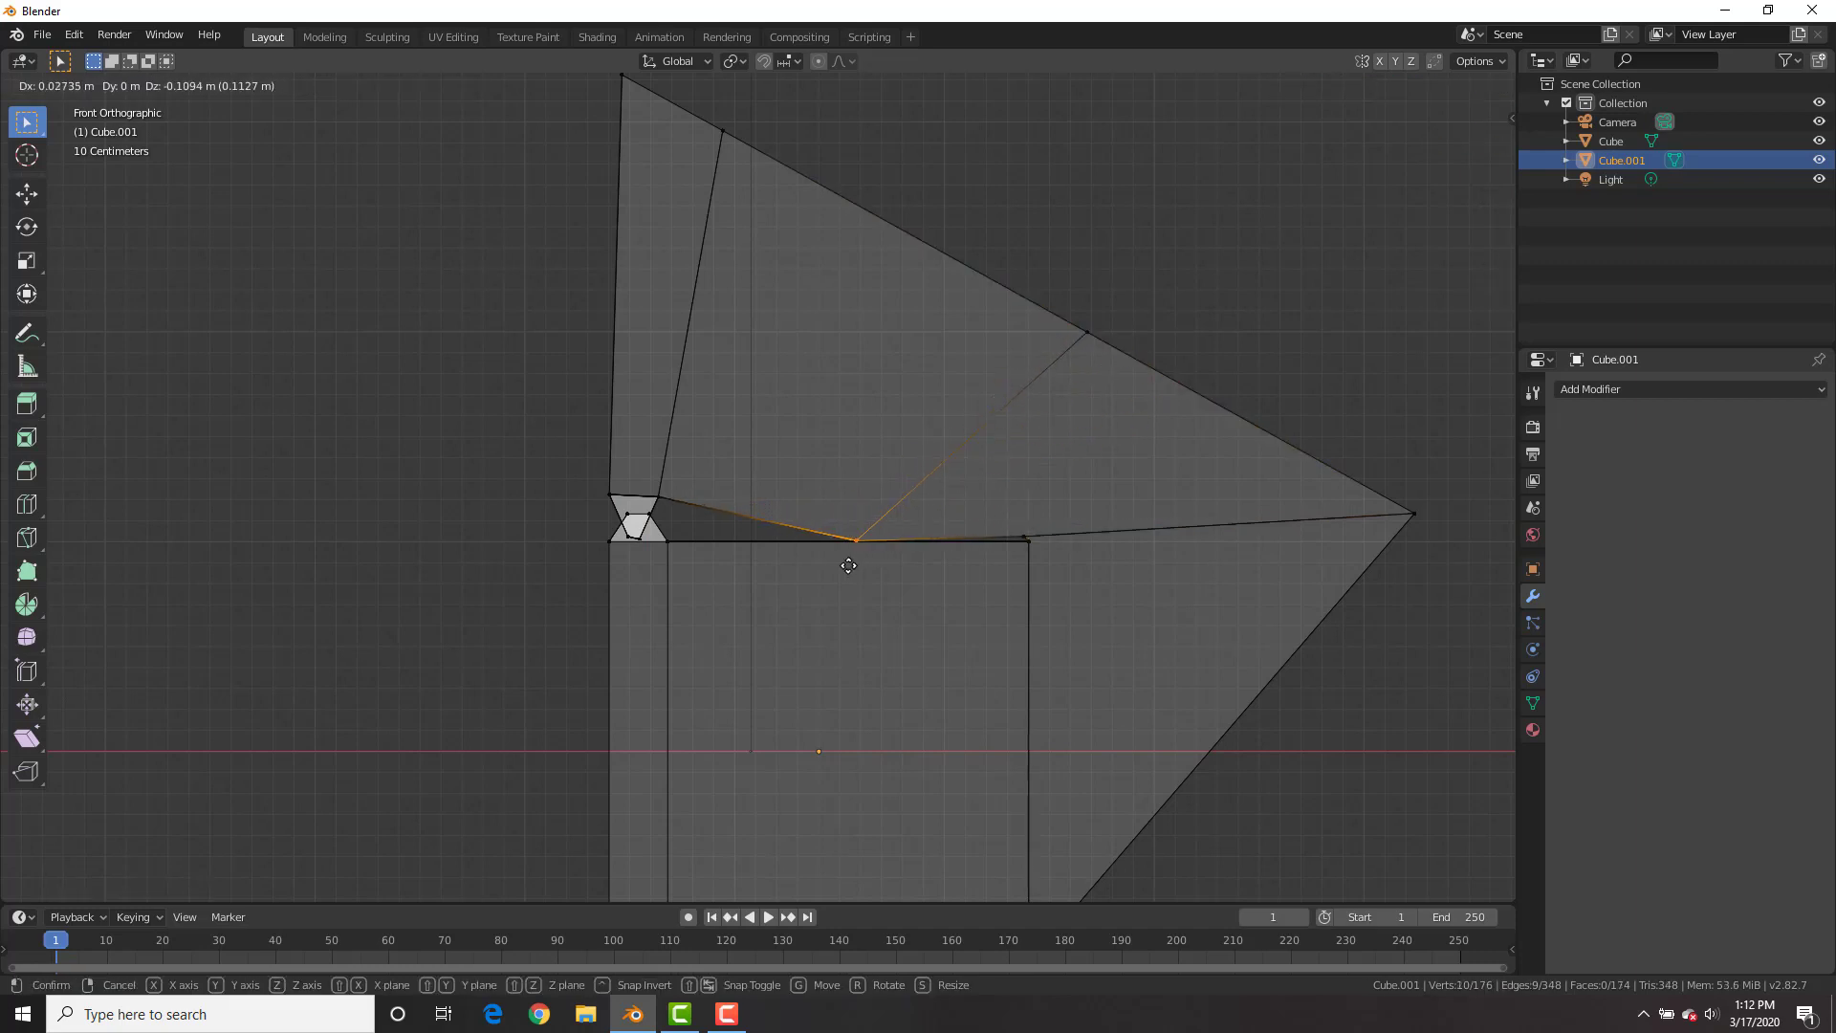
pyautogui.click(848, 565)
# Add a loop cut between the upper jaw's front and middle cuts and lower its underside vertices onto the lower jaw's top
pyautogui.click(741, 489)
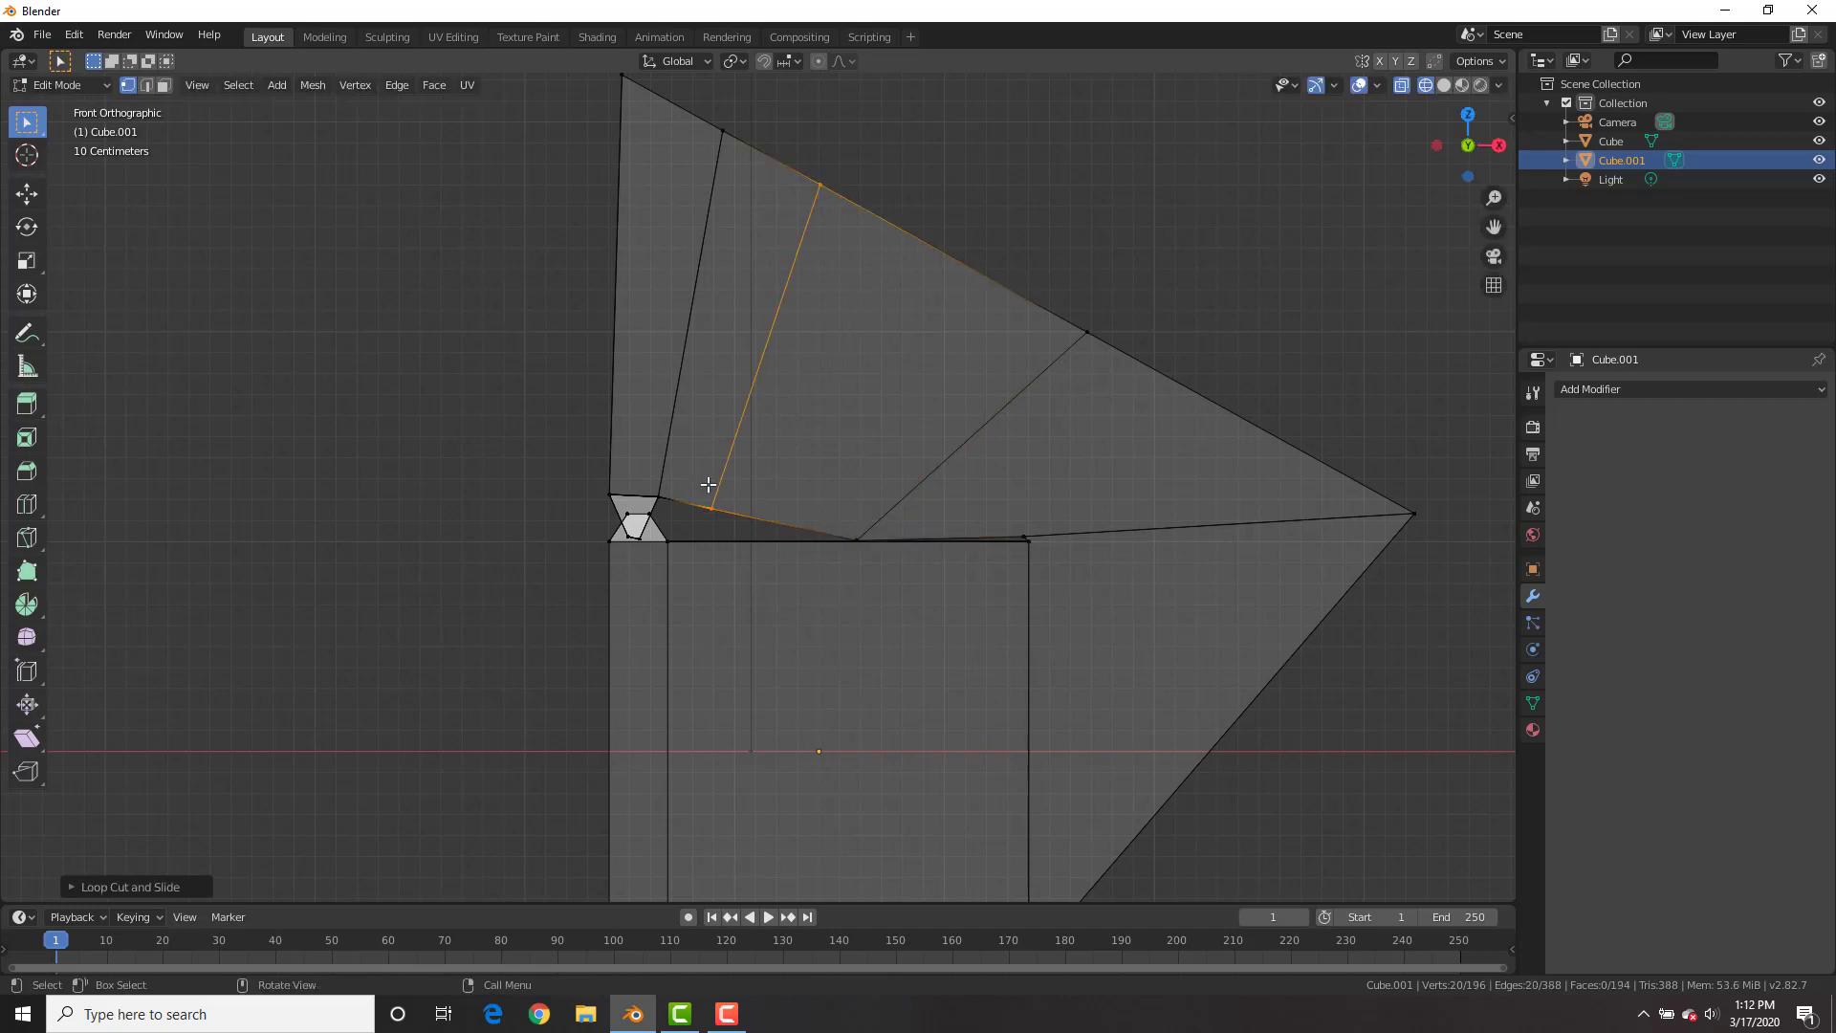
pyautogui.click(727, 484)
pyautogui.press('g')
pyautogui.click(695, 554)
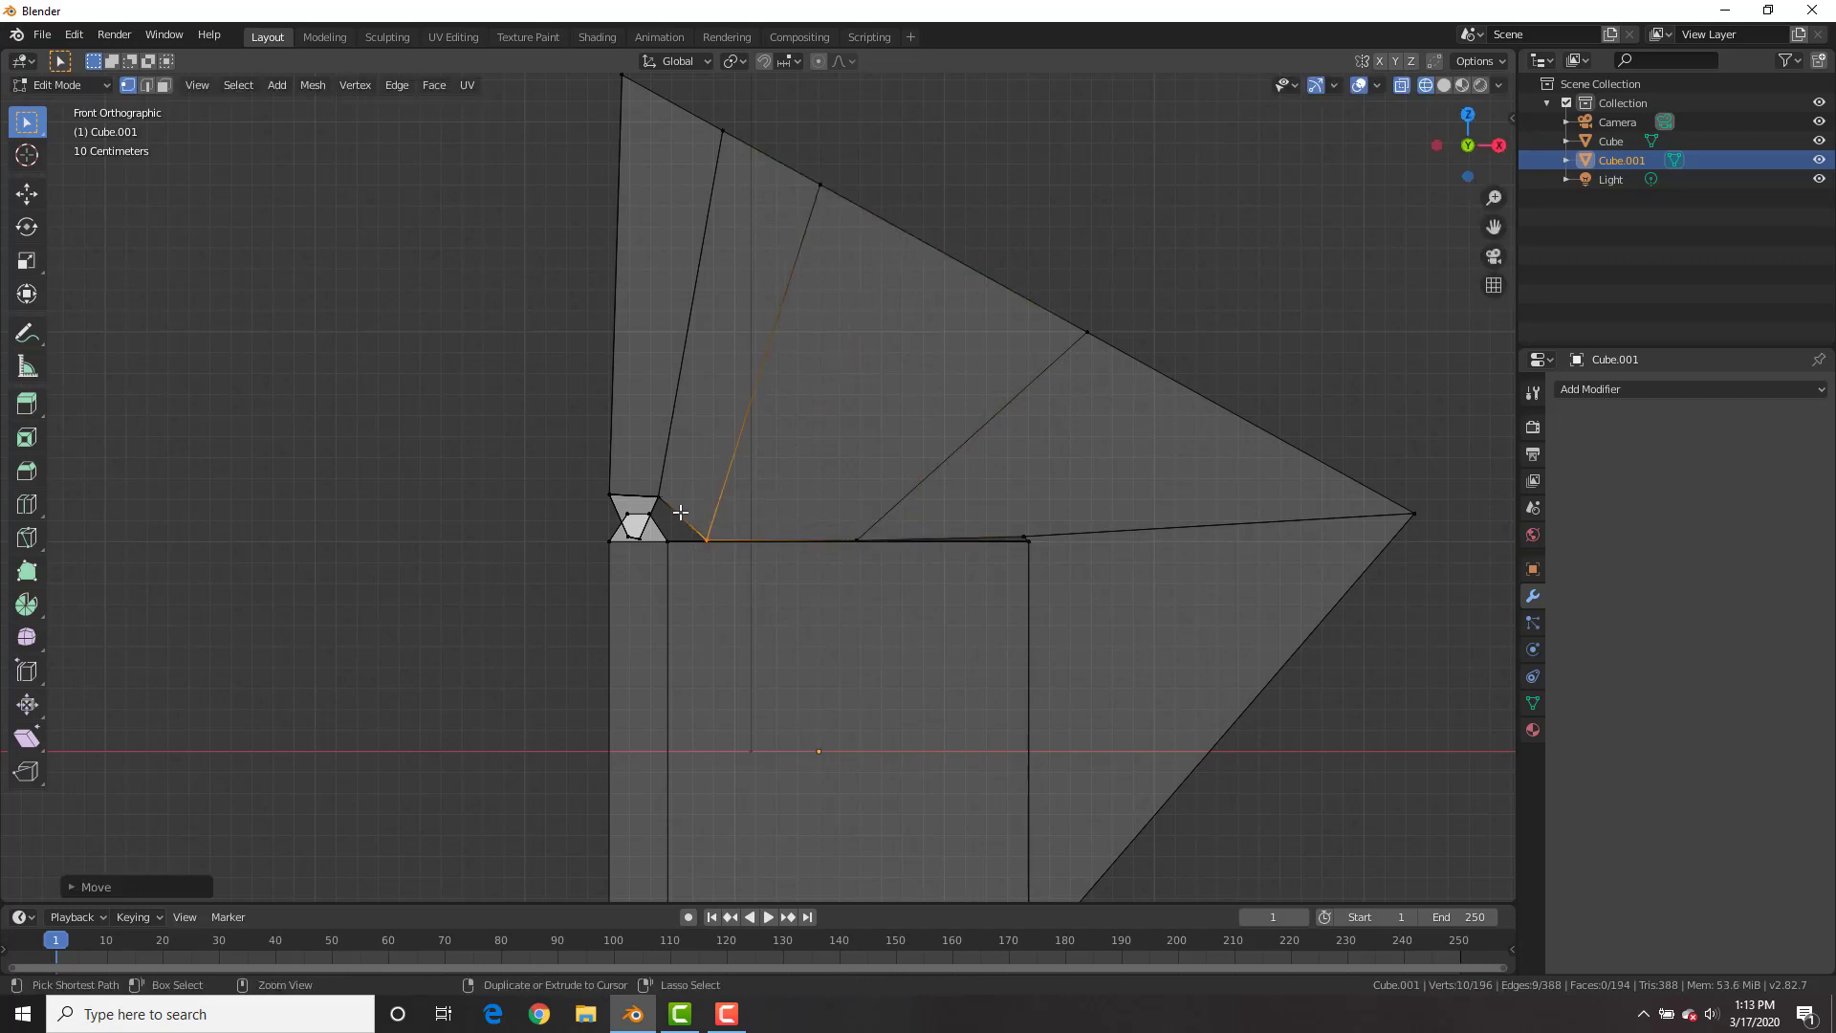
# Add another loop cut just behind the upper teeth and lower its underside vertices to the rear base of the lower teeth
pyautogui.hotkey('ctrl', 'r')
pyautogui.click(686, 513)
pyautogui.click(681, 506)
pyautogui.press('g')
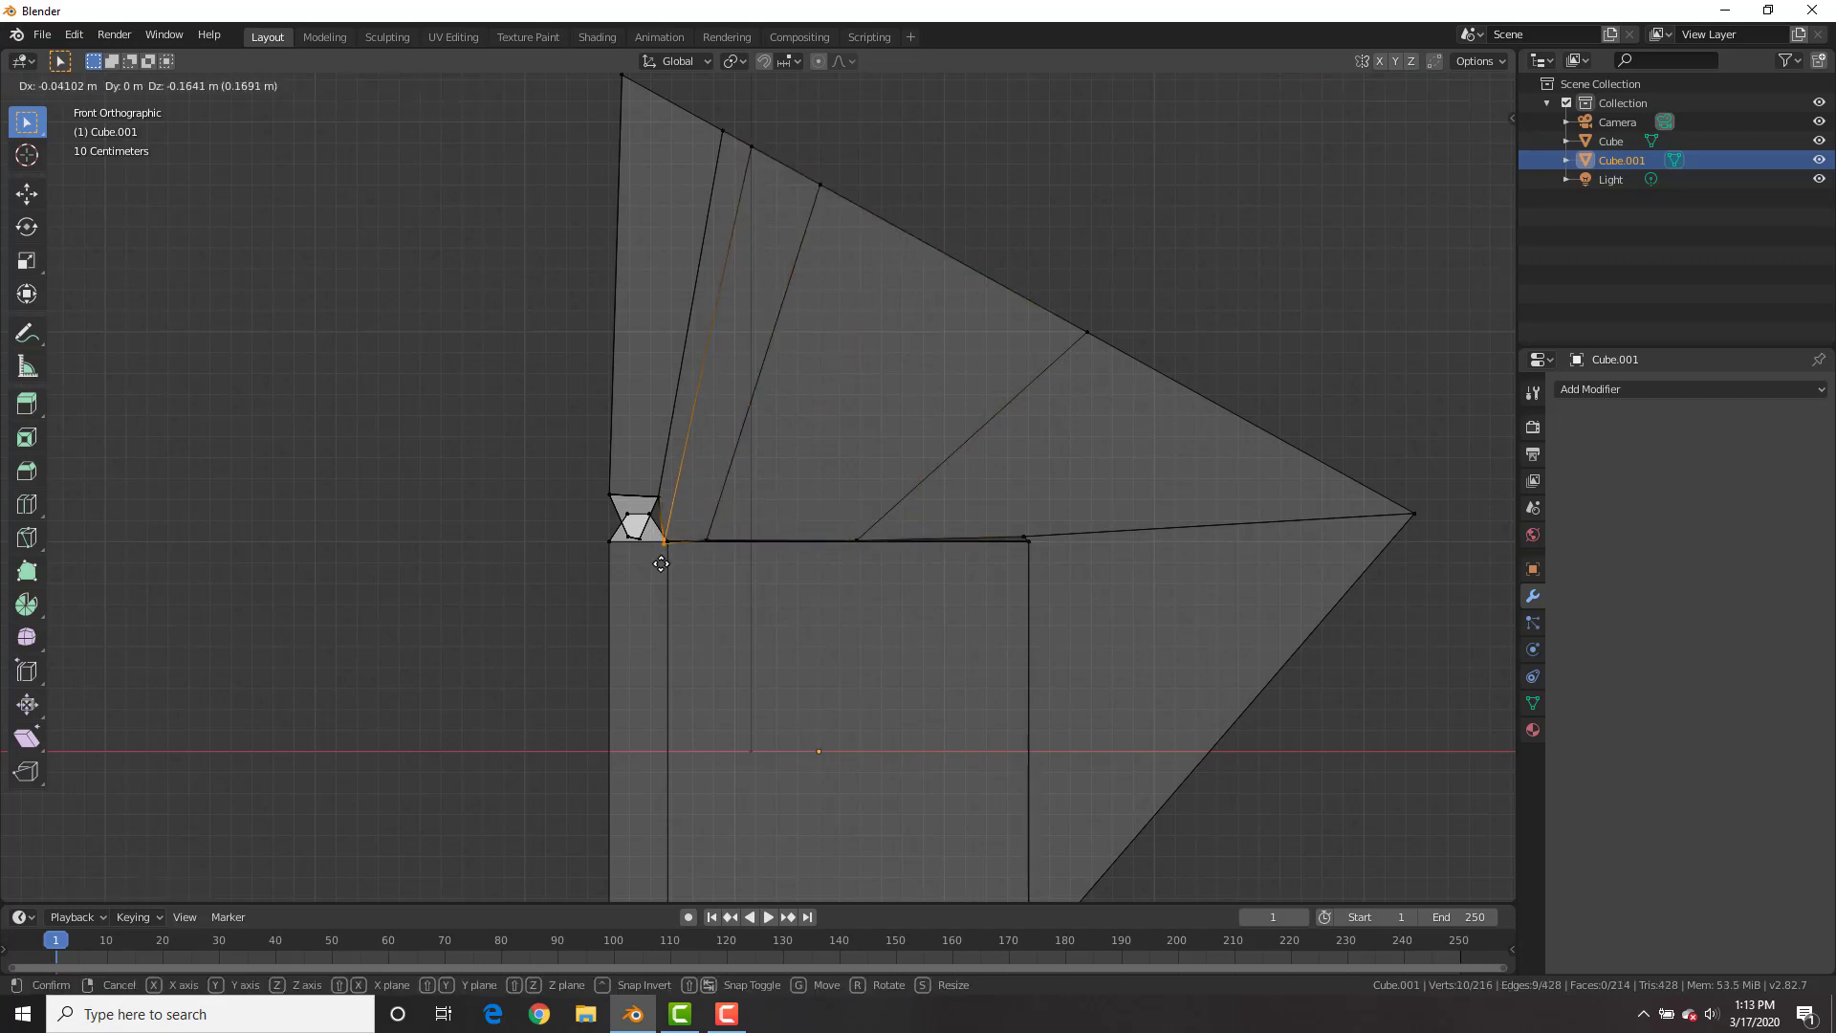
pyautogui.click(663, 560)
# Snap the 3D cursor to the vertices at the jaws' rear tip
pyautogui.scroll(2, 644, 536)
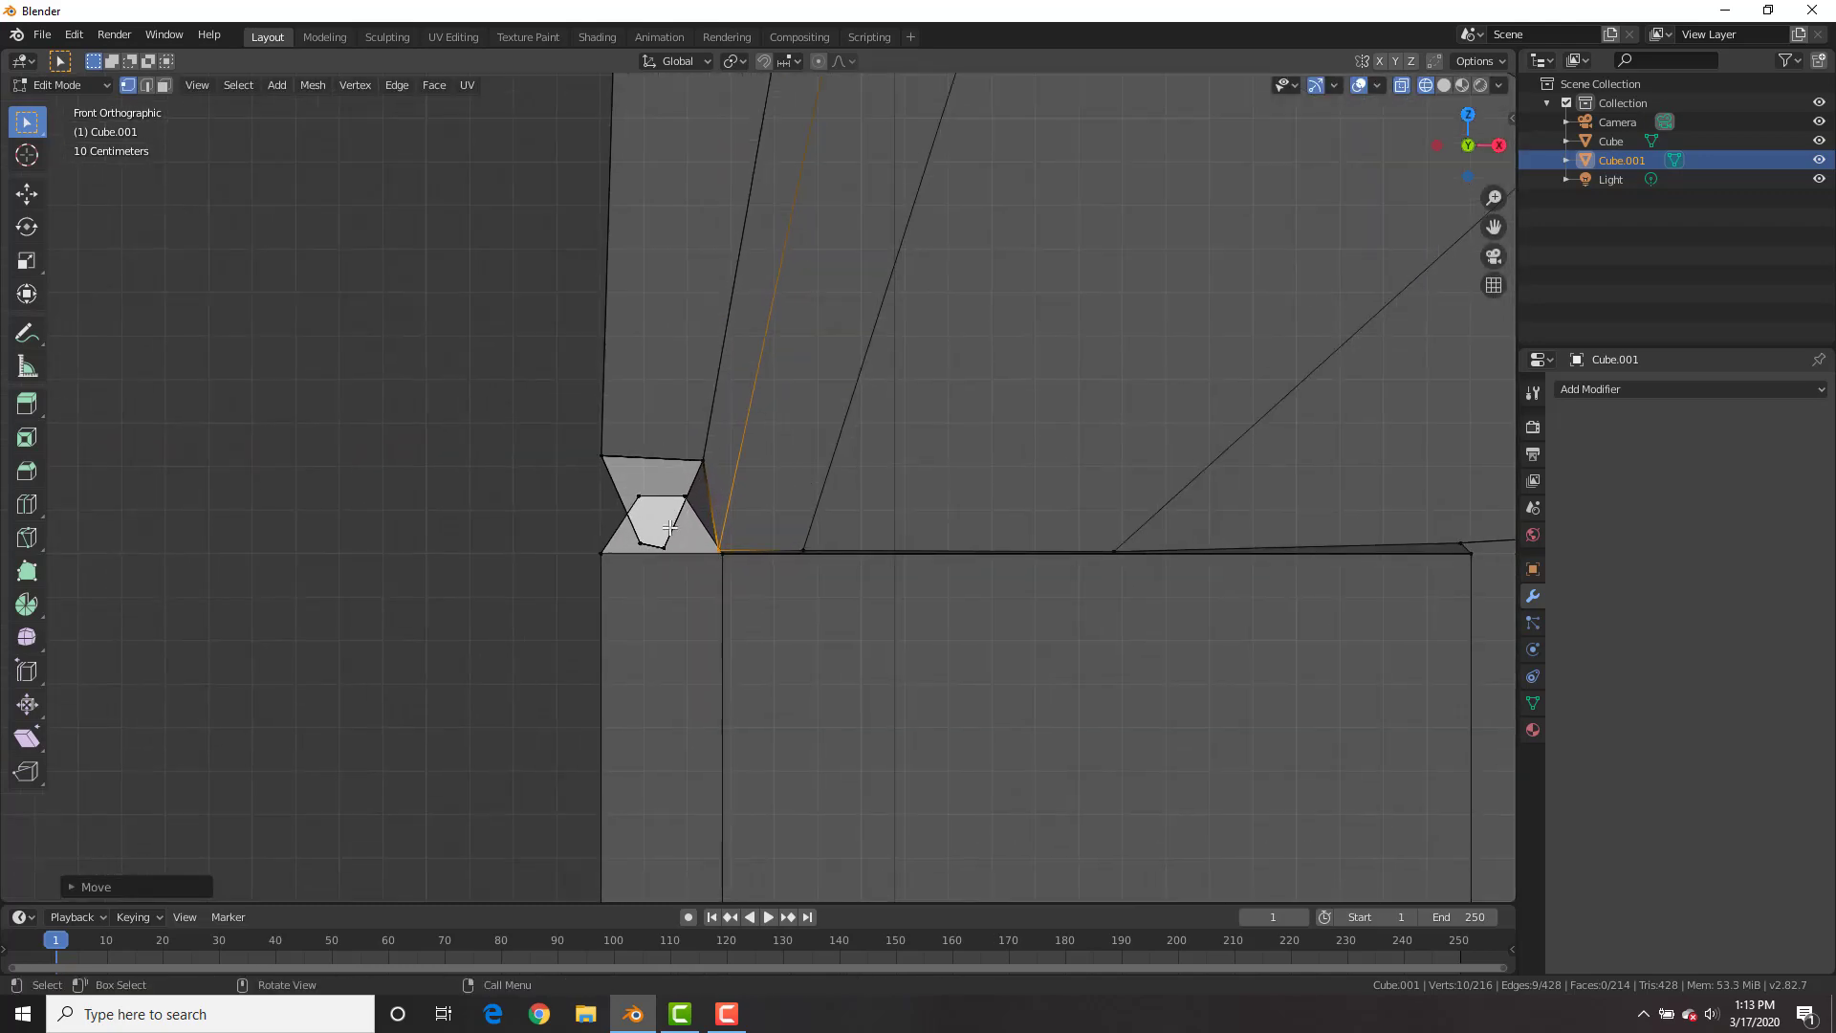
pyautogui.hotkey('alt', 'a')
pyautogui.keyDown('shift'); pyautogui.moveTo(986, 471); pyautogui.dragTo(780, 518, button='middle'); pyautogui.keyUp('shift')
pyautogui.moveTo(1471, 497); pyautogui.dragTo(1307, 627)
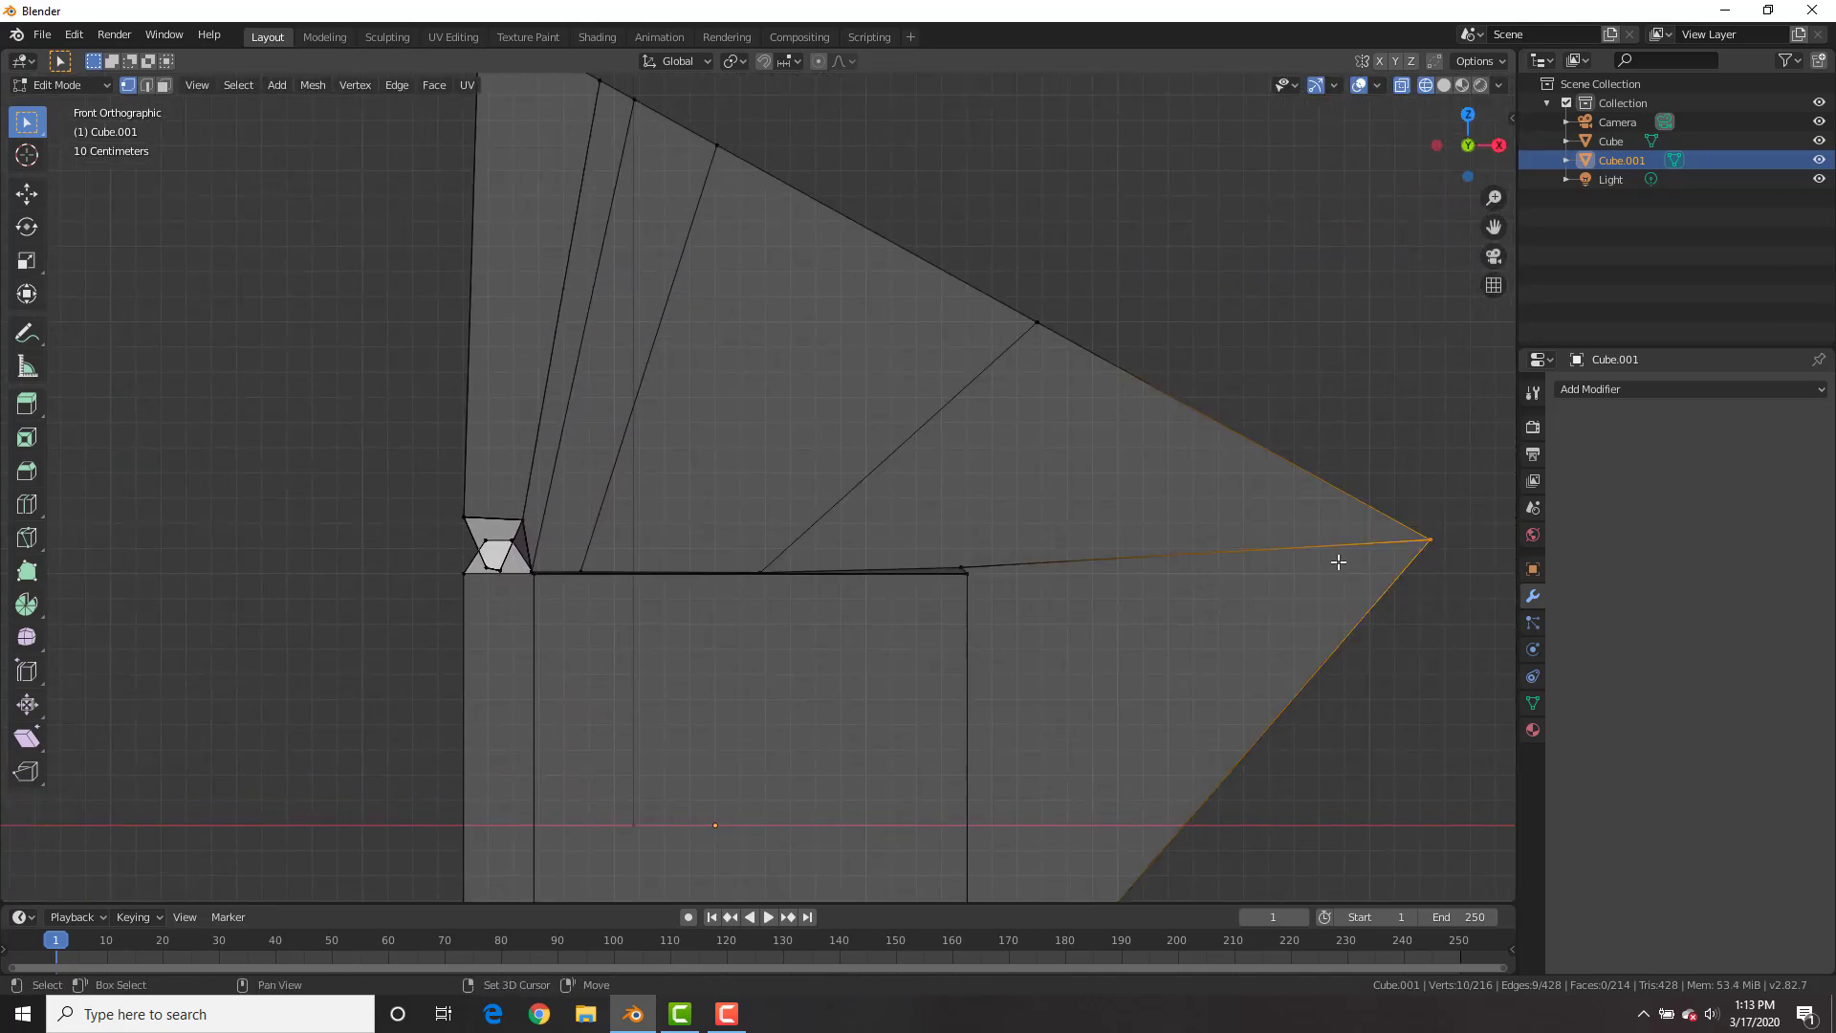
pyautogui.hotkey('shift', 's')
pyautogui.click(1336, 674)
# In solid shading, select the upper teeth and all faces of the upper jaw, leaving the lower jaw unselected
pyautogui.keyDown('shift'); pyautogui.moveTo(636, 542); pyautogui.dragTo(900, 494, button='middle'); pyautogui.keyUp('shift')
pyautogui.scroll(5, 801, 555)
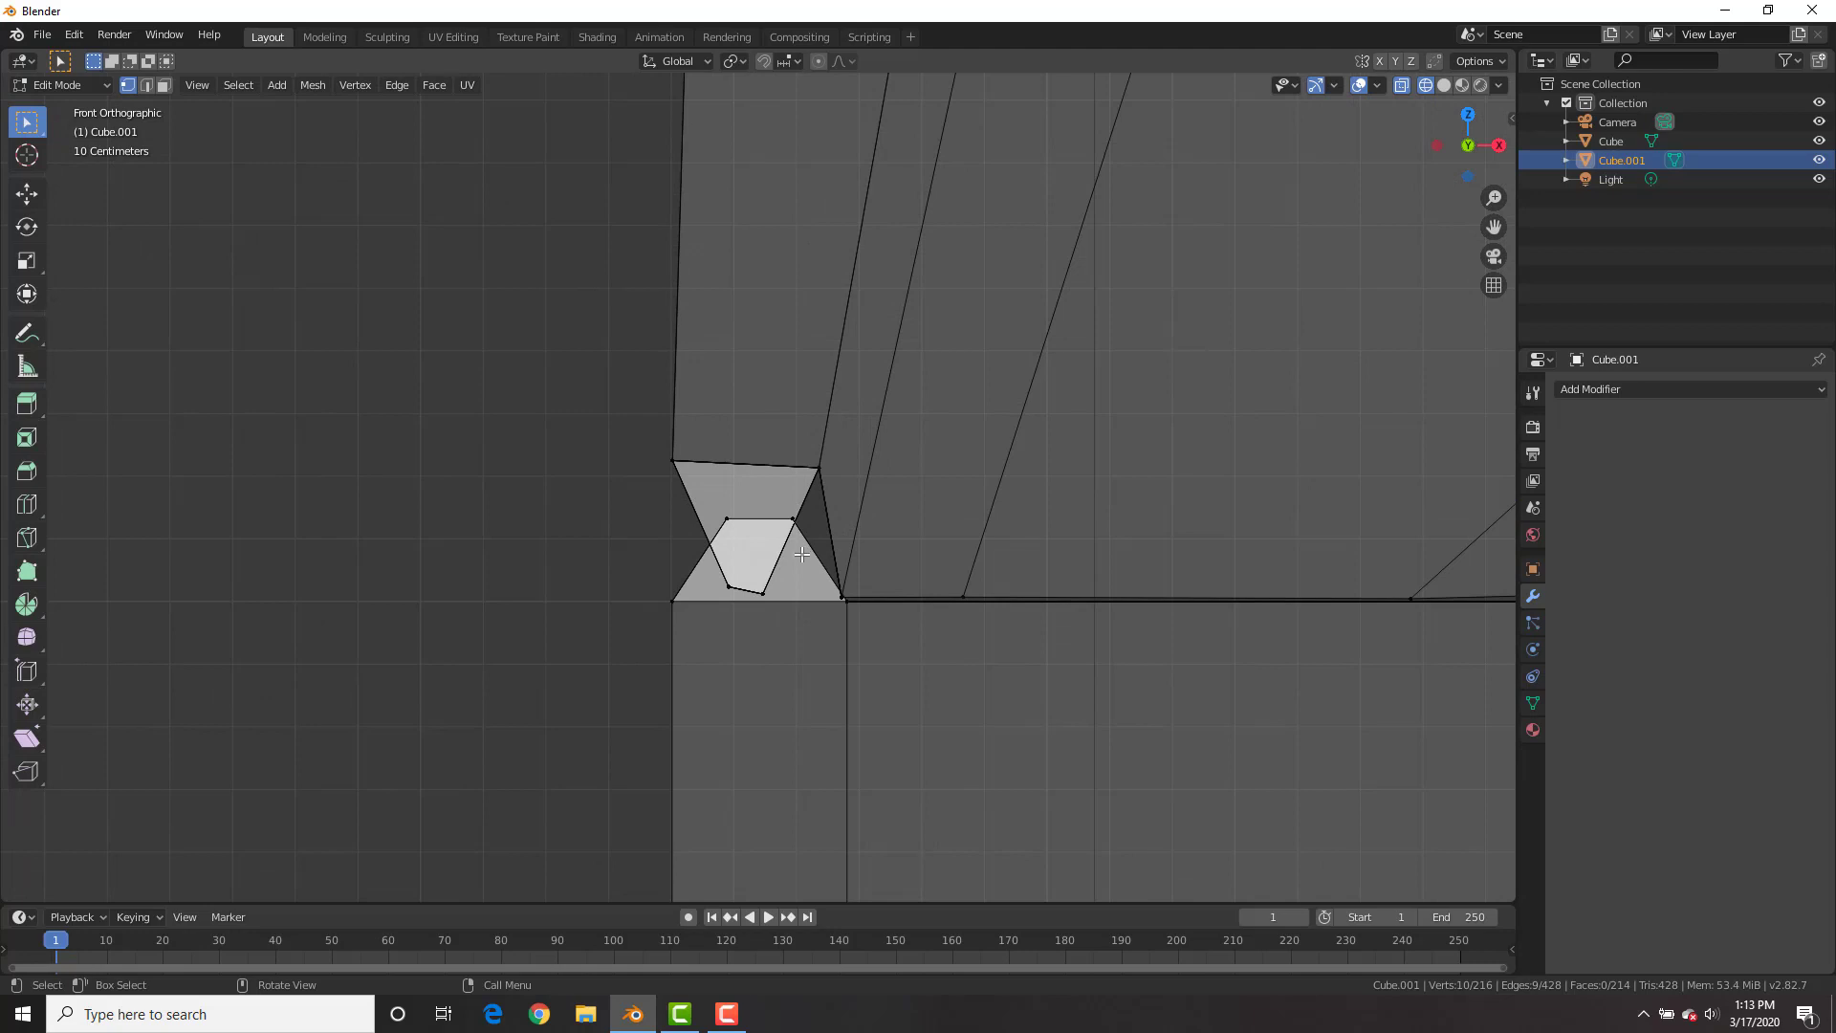
pyautogui.moveTo(792, 565); pyautogui.dragTo(705, 641)
pyautogui.press('z')
pyautogui.click(999, 514)
pyautogui.scroll(-7, 942, 492)
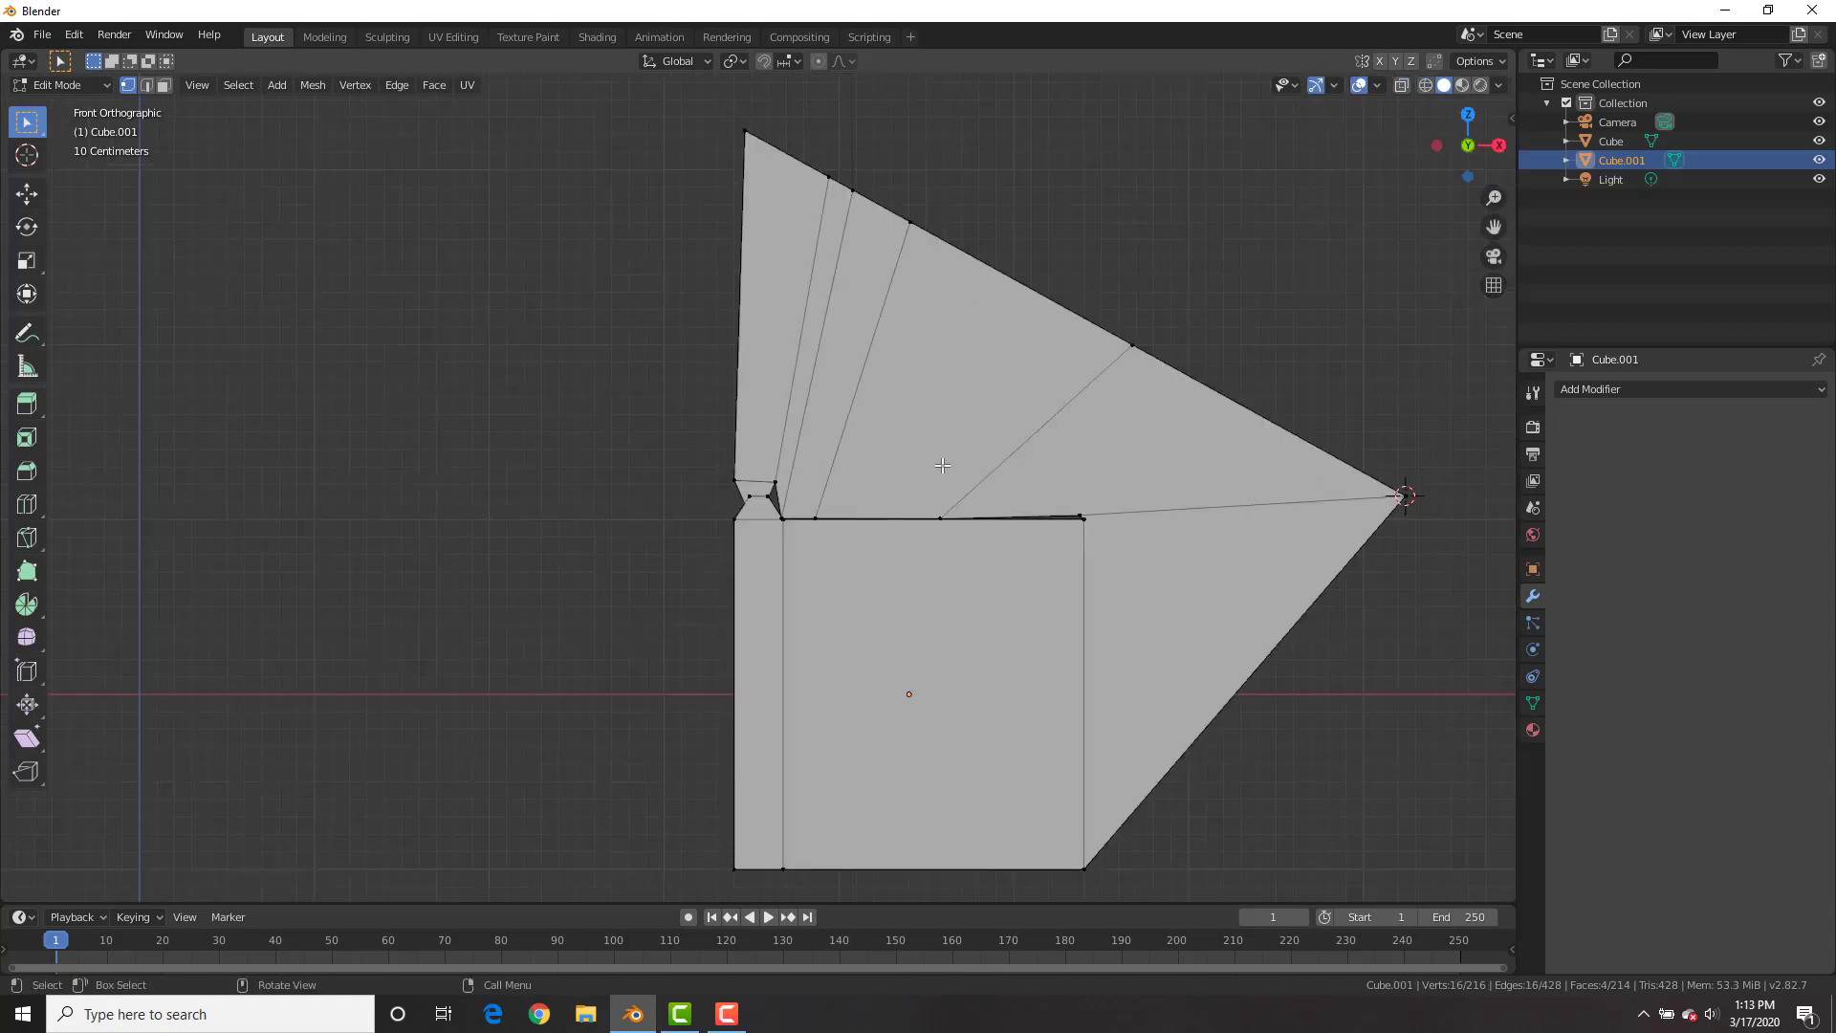
pyautogui.moveTo(905, 469); pyautogui.dragTo(982, 502, button='middle')
pyautogui.moveTo(1263, 443)
pyautogui.mouseDown(button='middle')
pyautogui.moveTo(1144, 465)
pyautogui.moveTo(1115, 451)
pyautogui.mouseUp(button='middle')
pyautogui.press('3')
pyautogui.press('c')
pyautogui.moveTo(1224, 497)
pyautogui.mouseDown()
pyautogui.moveTo(1186, 461)
pyautogui.moveTo(1061, 447)
pyautogui.mouseUp()
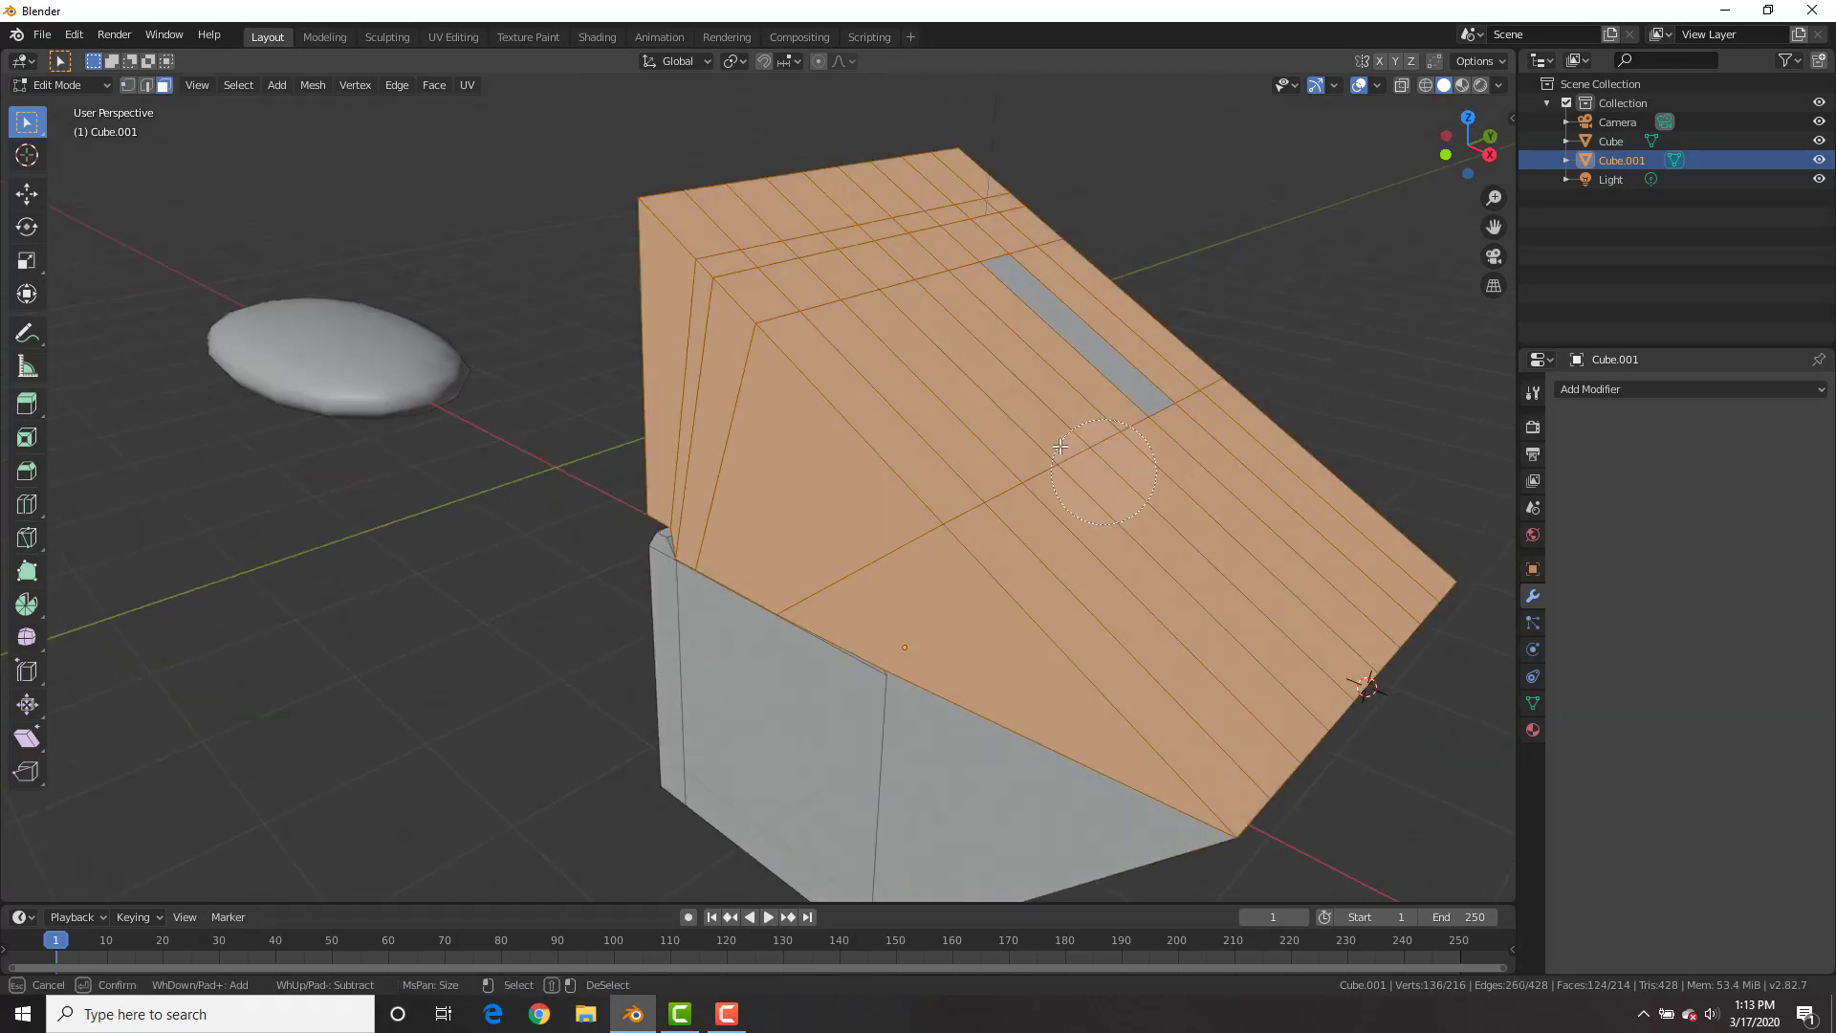
pyautogui.rightClick(1072, 409)
pyautogui.scroll(-5, 1072, 409)
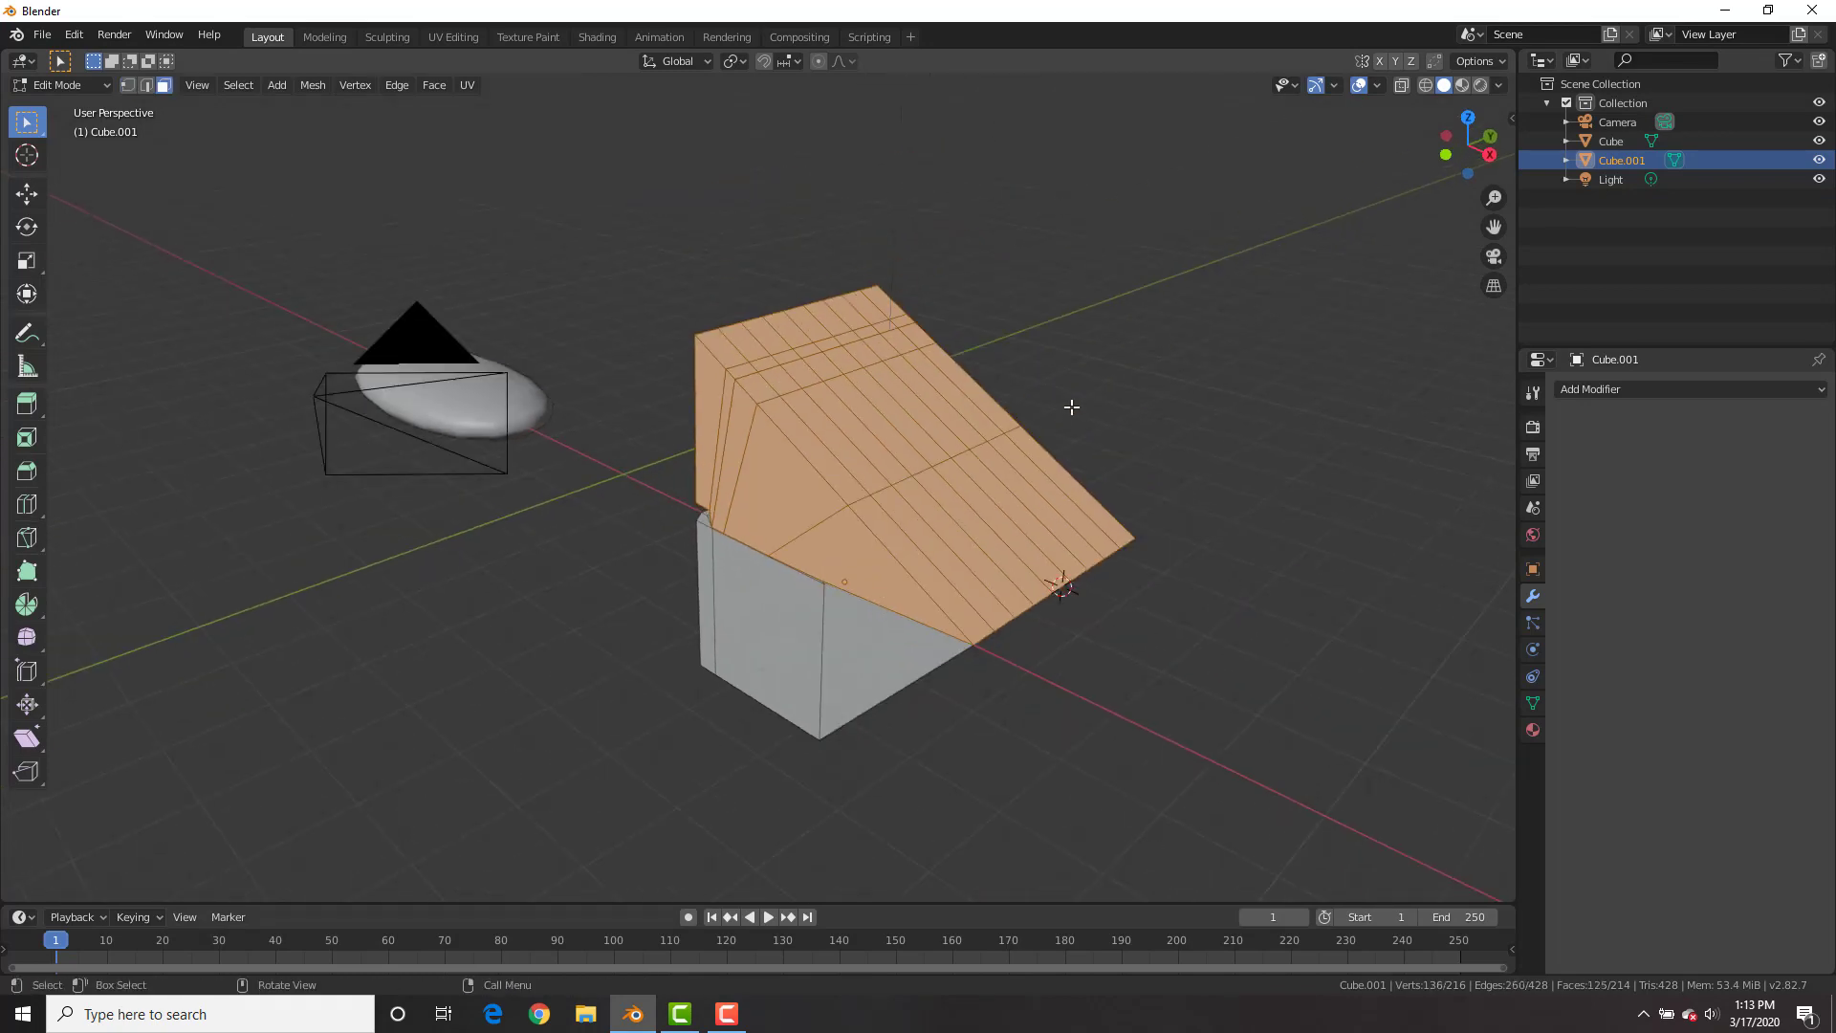
# In front view, set the transform pivot point to the 3D cursor
pyautogui.press('KP_1')
pyautogui.scroll(2, 1161, 431)
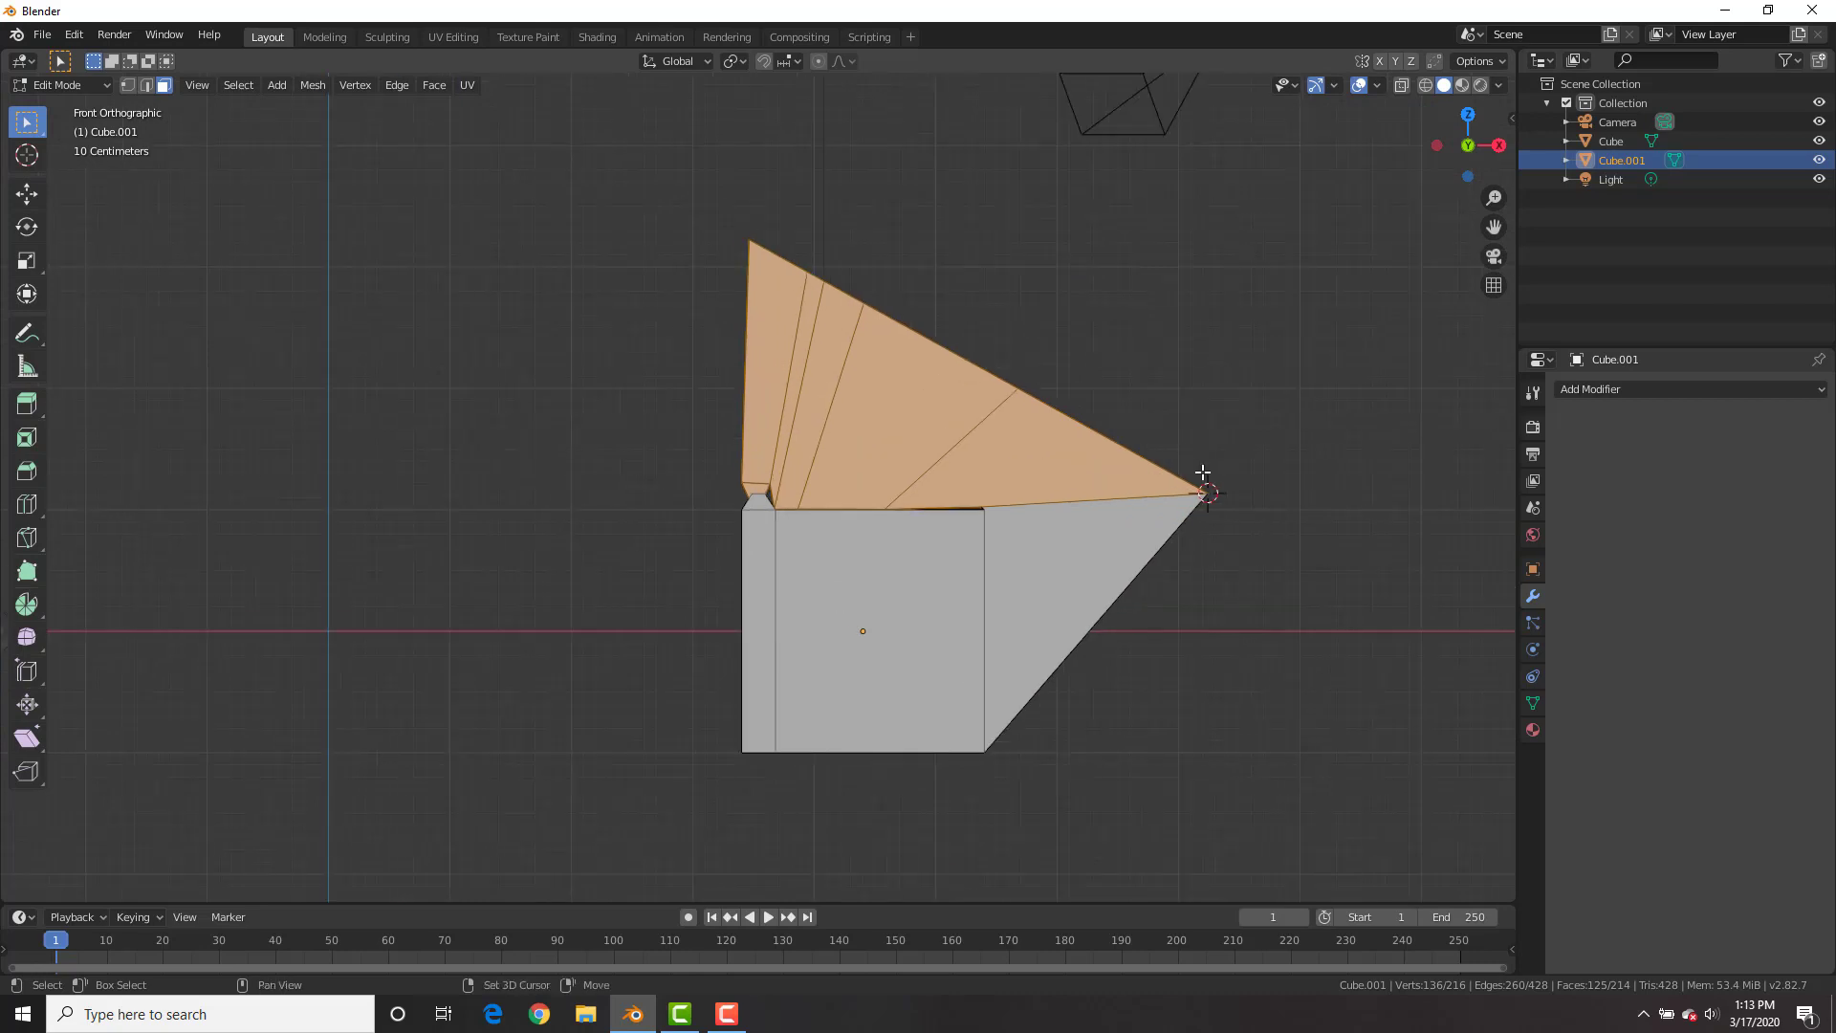
pyautogui.keyDown('shift'); pyautogui.moveTo(1205, 484); pyautogui.dragTo(1156, 486, button='middle'); pyautogui.keyUp('shift')
pyautogui.click(742, 65)
pyautogui.click(763, 104)
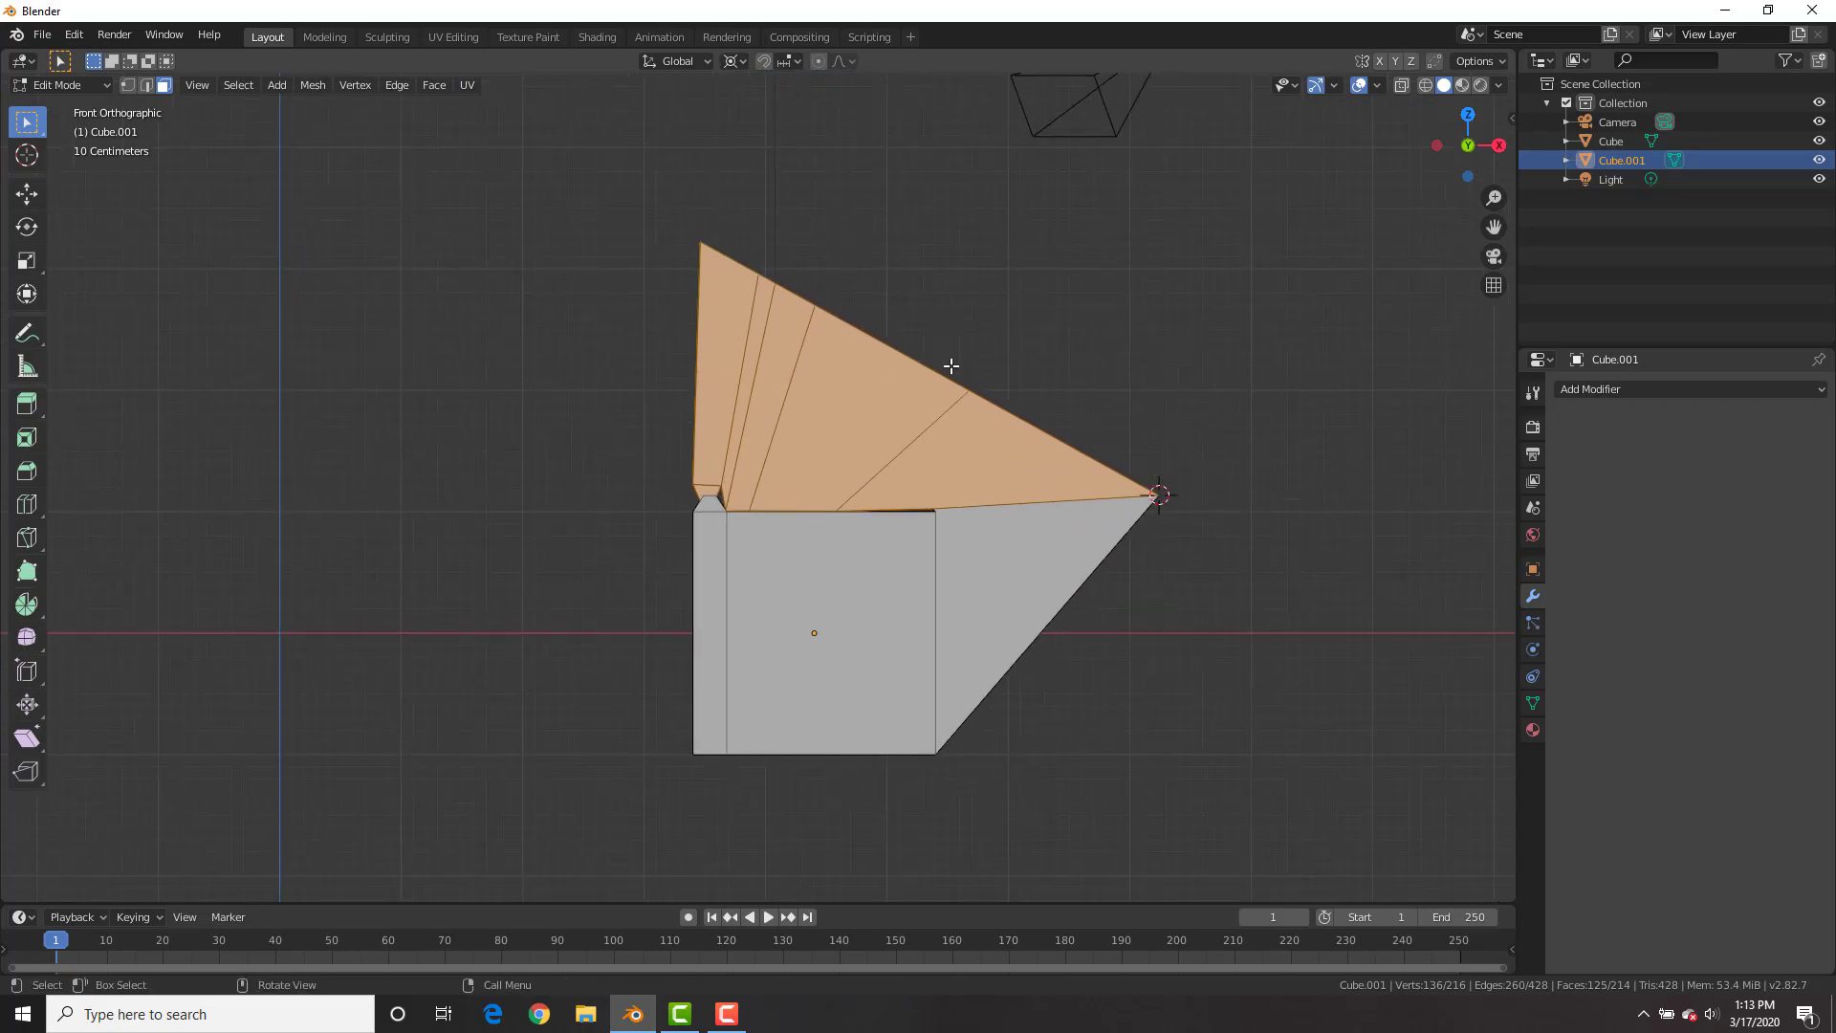
# Return to Object Mode and add a Basis shape key and a second key, Key 1, to the jaws
pyautogui.press('Tab')
pyautogui.click(1533, 703)
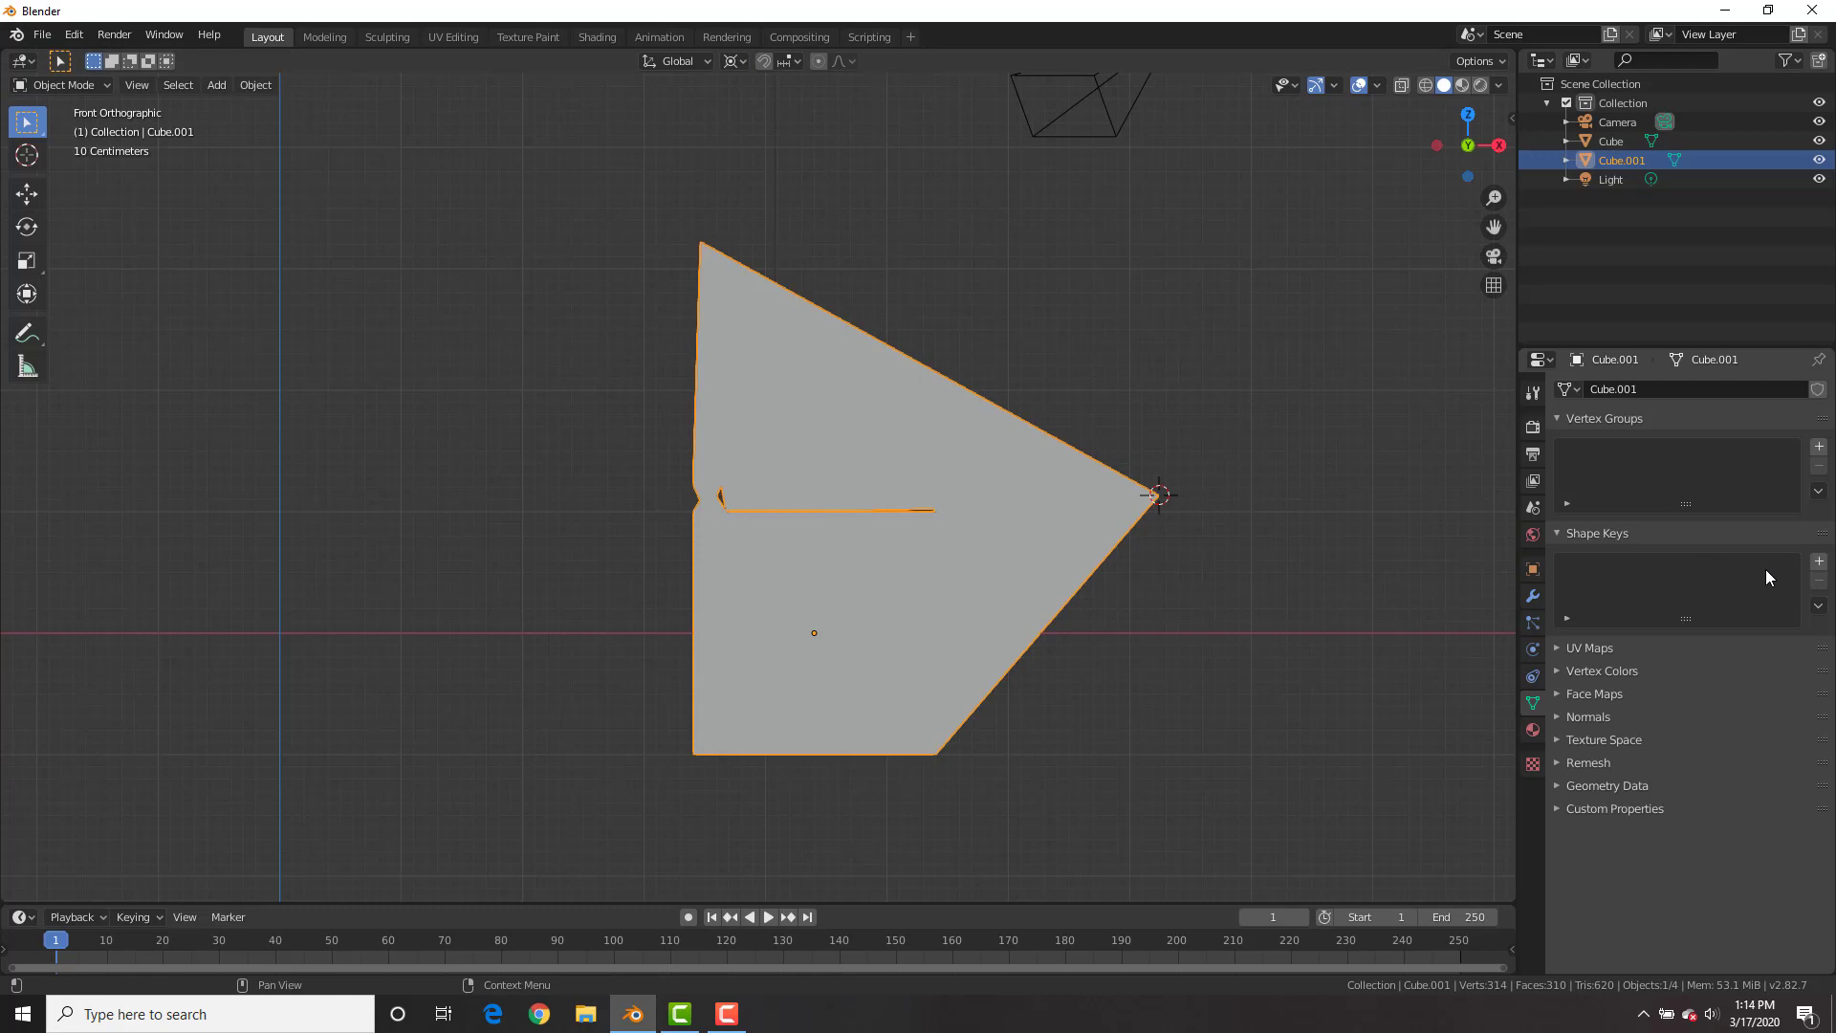
pyautogui.click(1819, 562)
pyautogui.click(1819, 561)
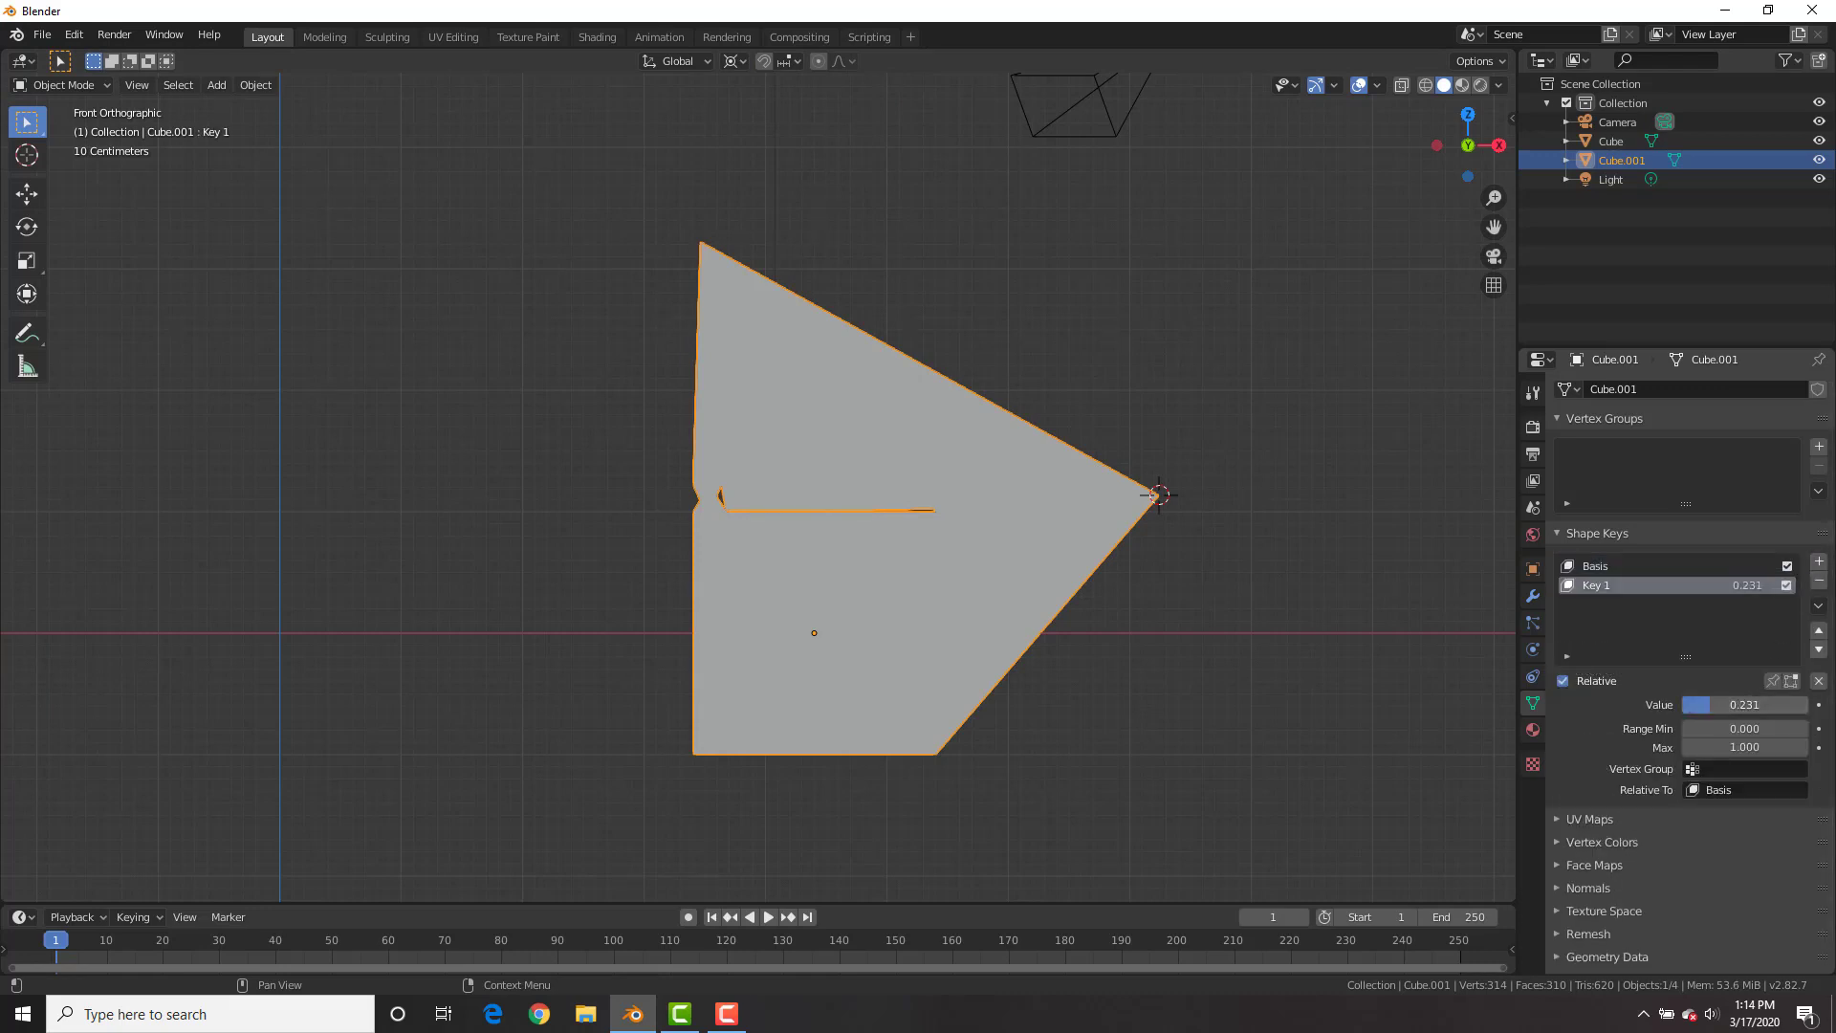
# In Key 1, open the mouth by rotating the upper jaw 20° and the lower jaw -20° around the 3D cursor
pyautogui.press('Tab')
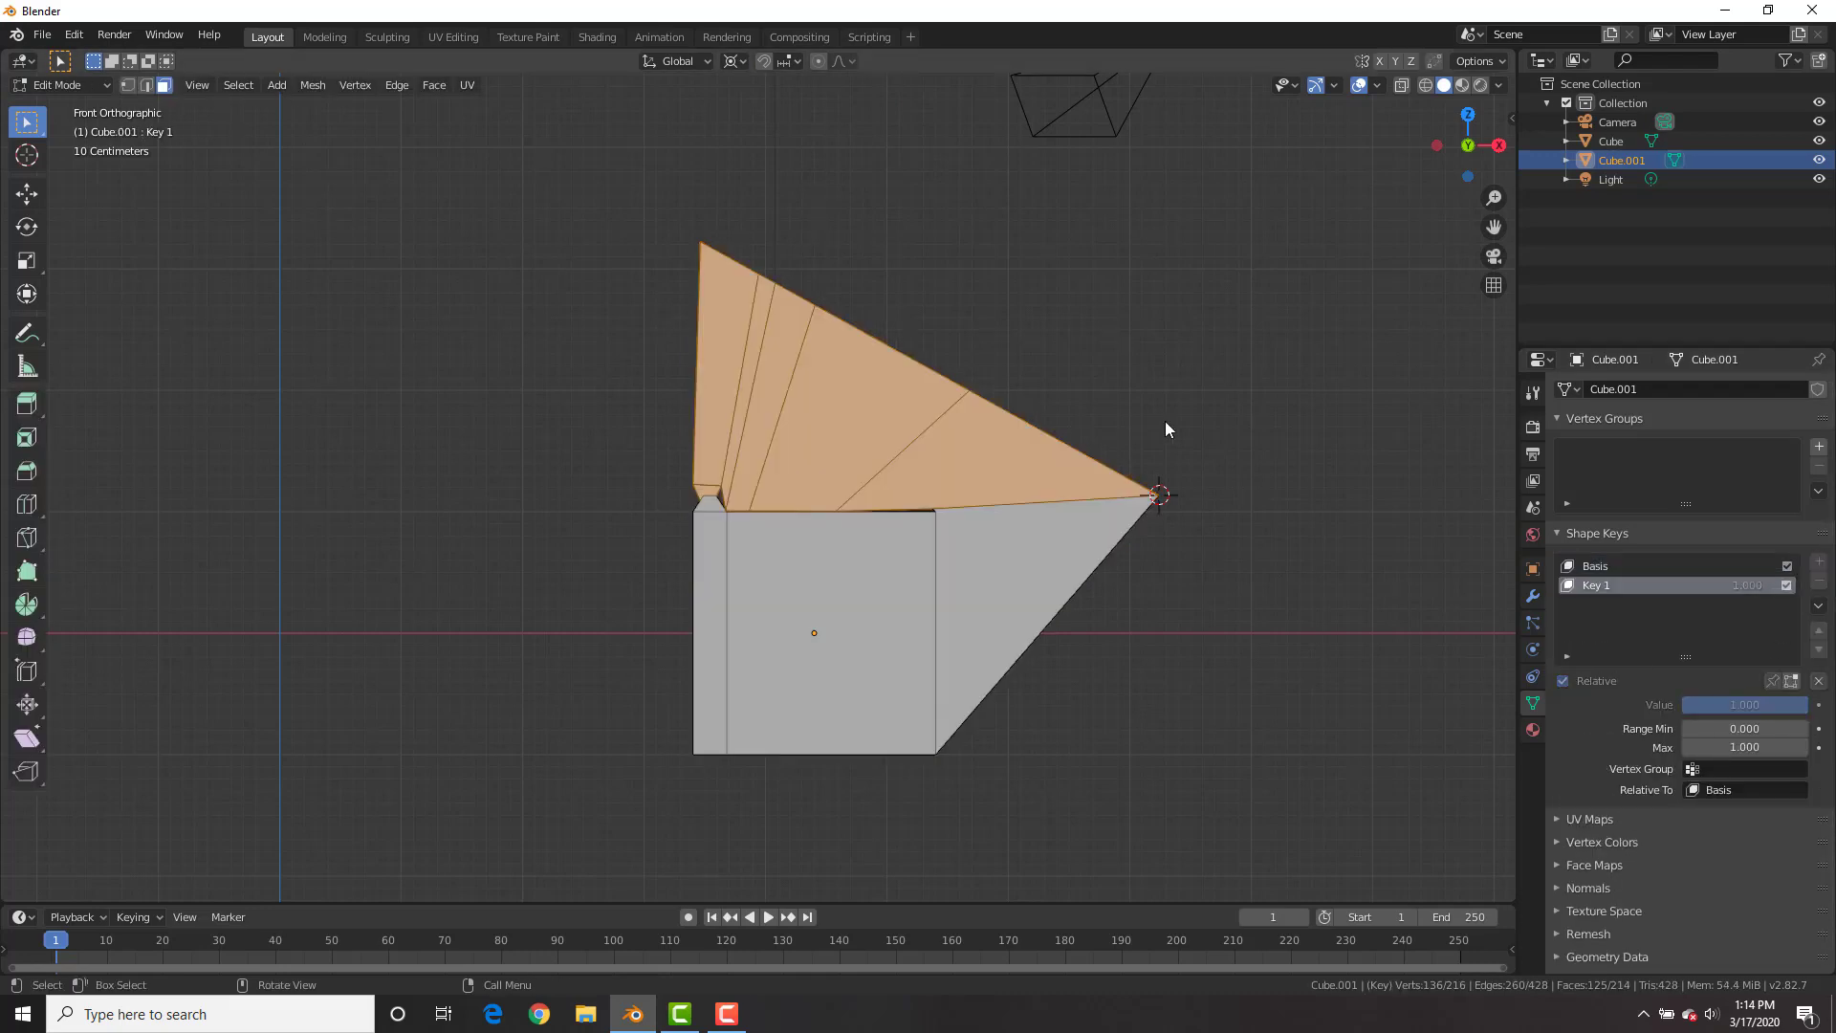
pyautogui.write('r20')
pyautogui.press('Return')
pyautogui.hotkey('ctrl', 'i')
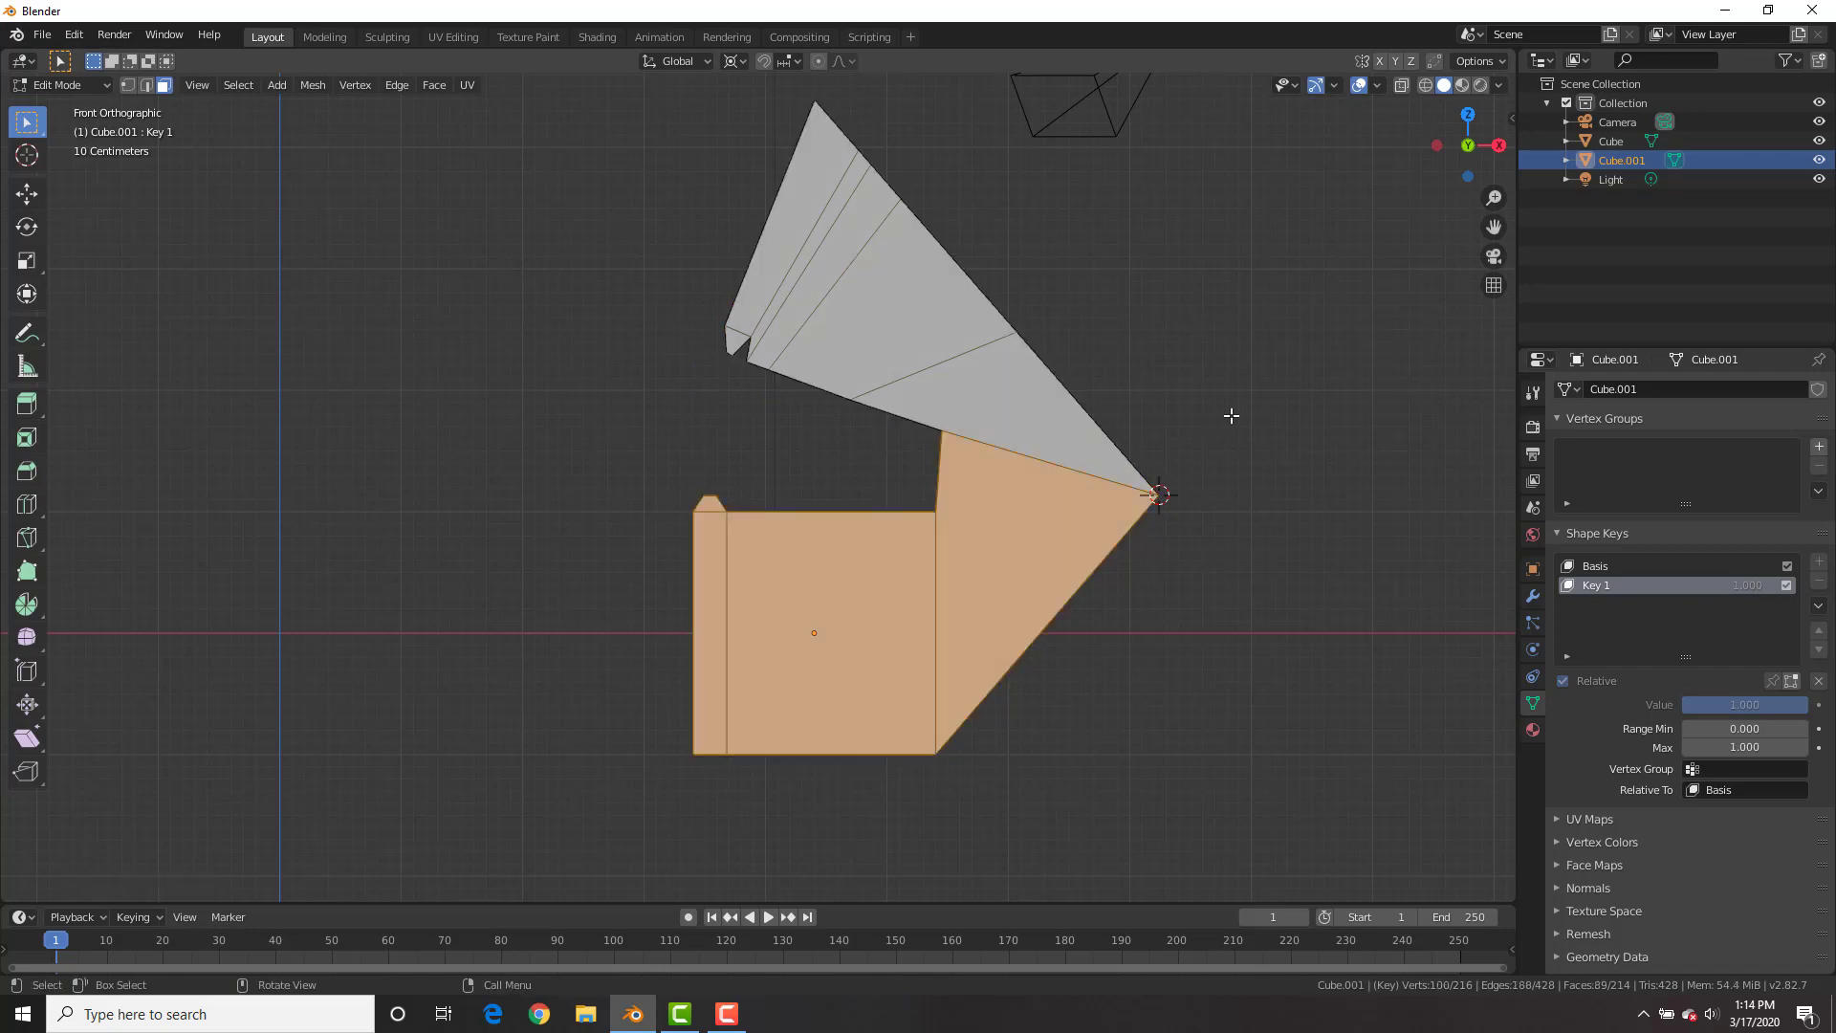
pyautogui.write('r-20')
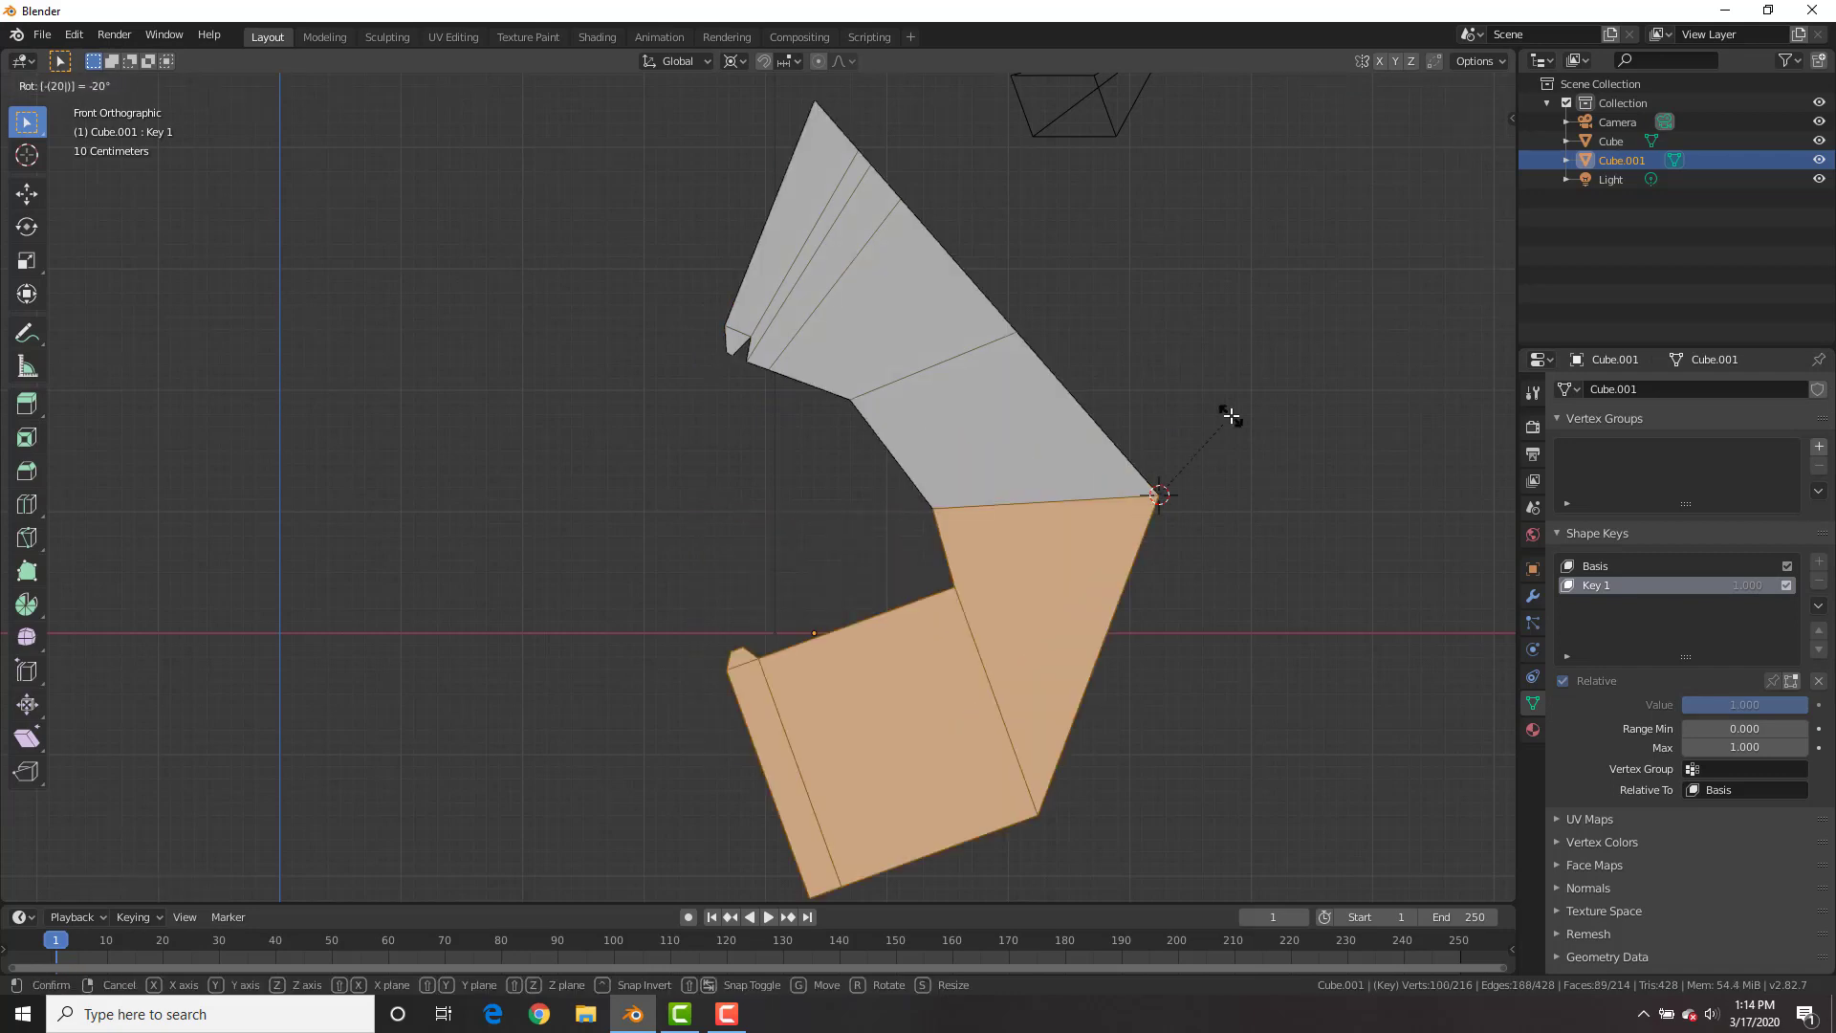
pyautogui.press('Return')
# Set Key 1's value to 1.000 in Object Mode and insert a LocRotScale keyframe for the jaws at frame 1
pyautogui.press('Tab')
pyautogui.moveTo(1805, 705)
pyautogui.mouseDown()
pyautogui.moveTo(1683, 705)
pyautogui.moveTo(1805, 705)
pyautogui.mouseUp()
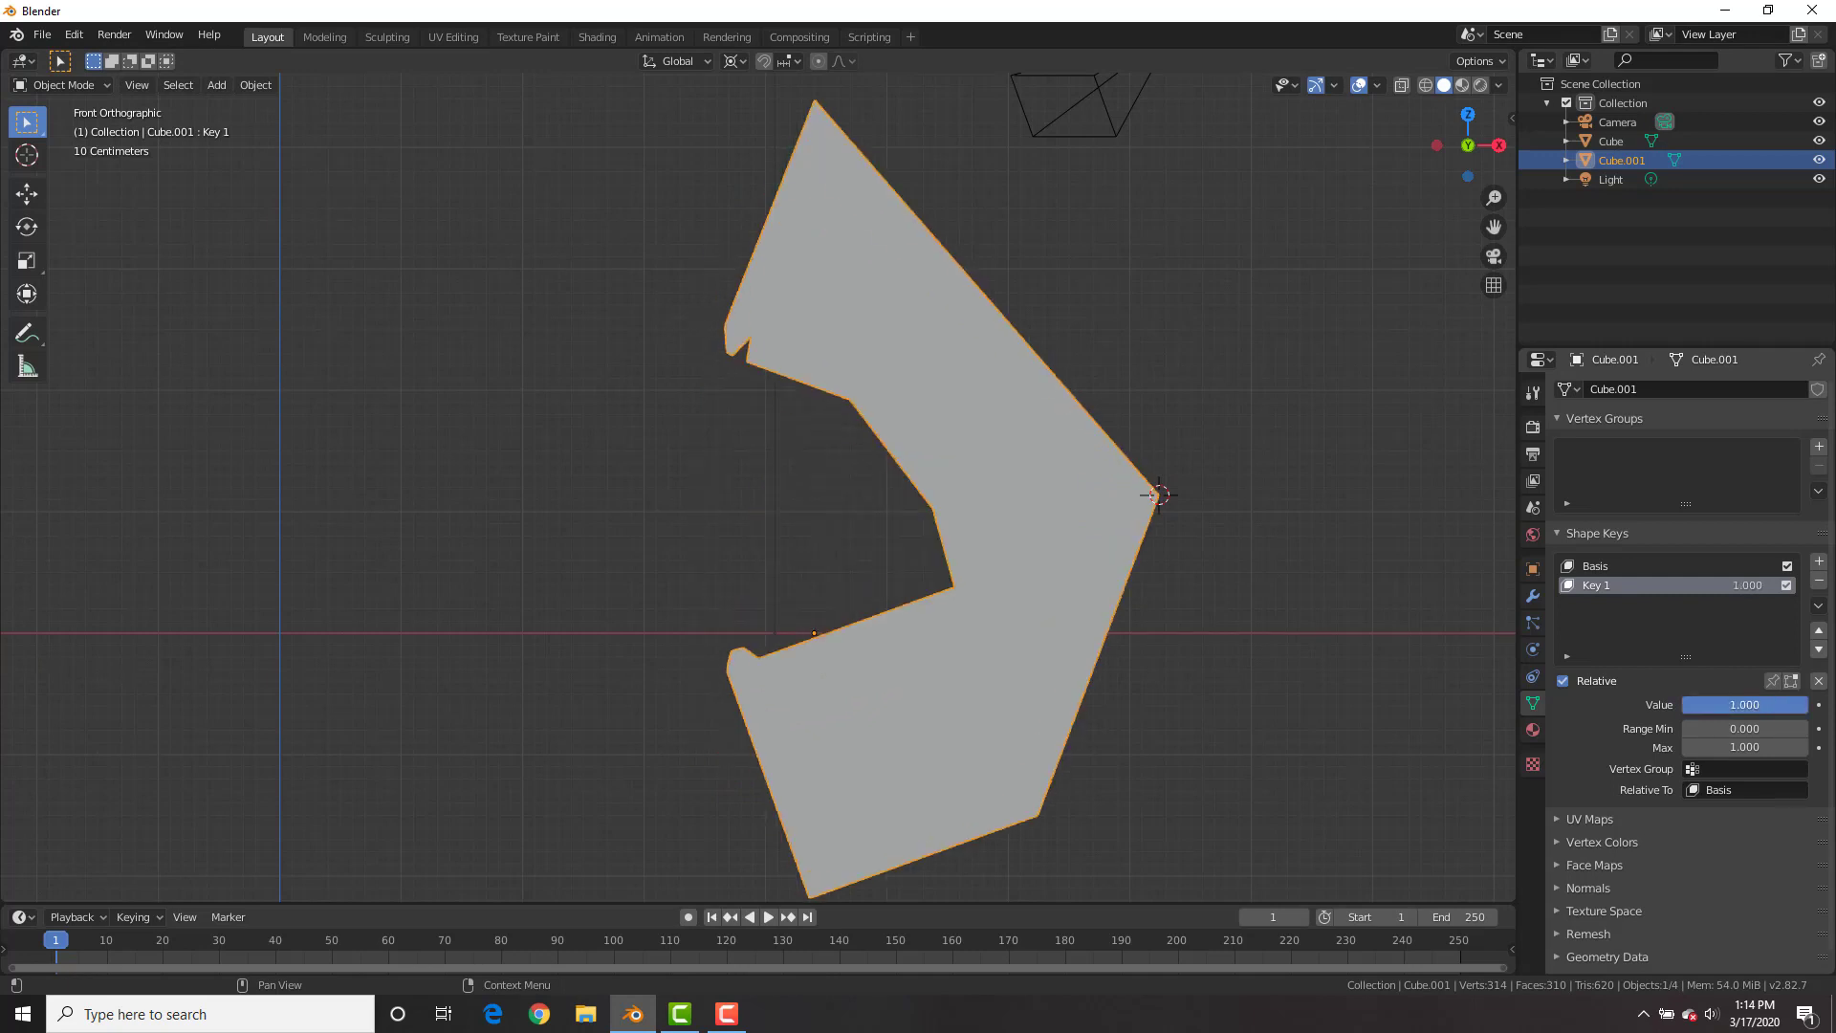
pyautogui.press('Home')
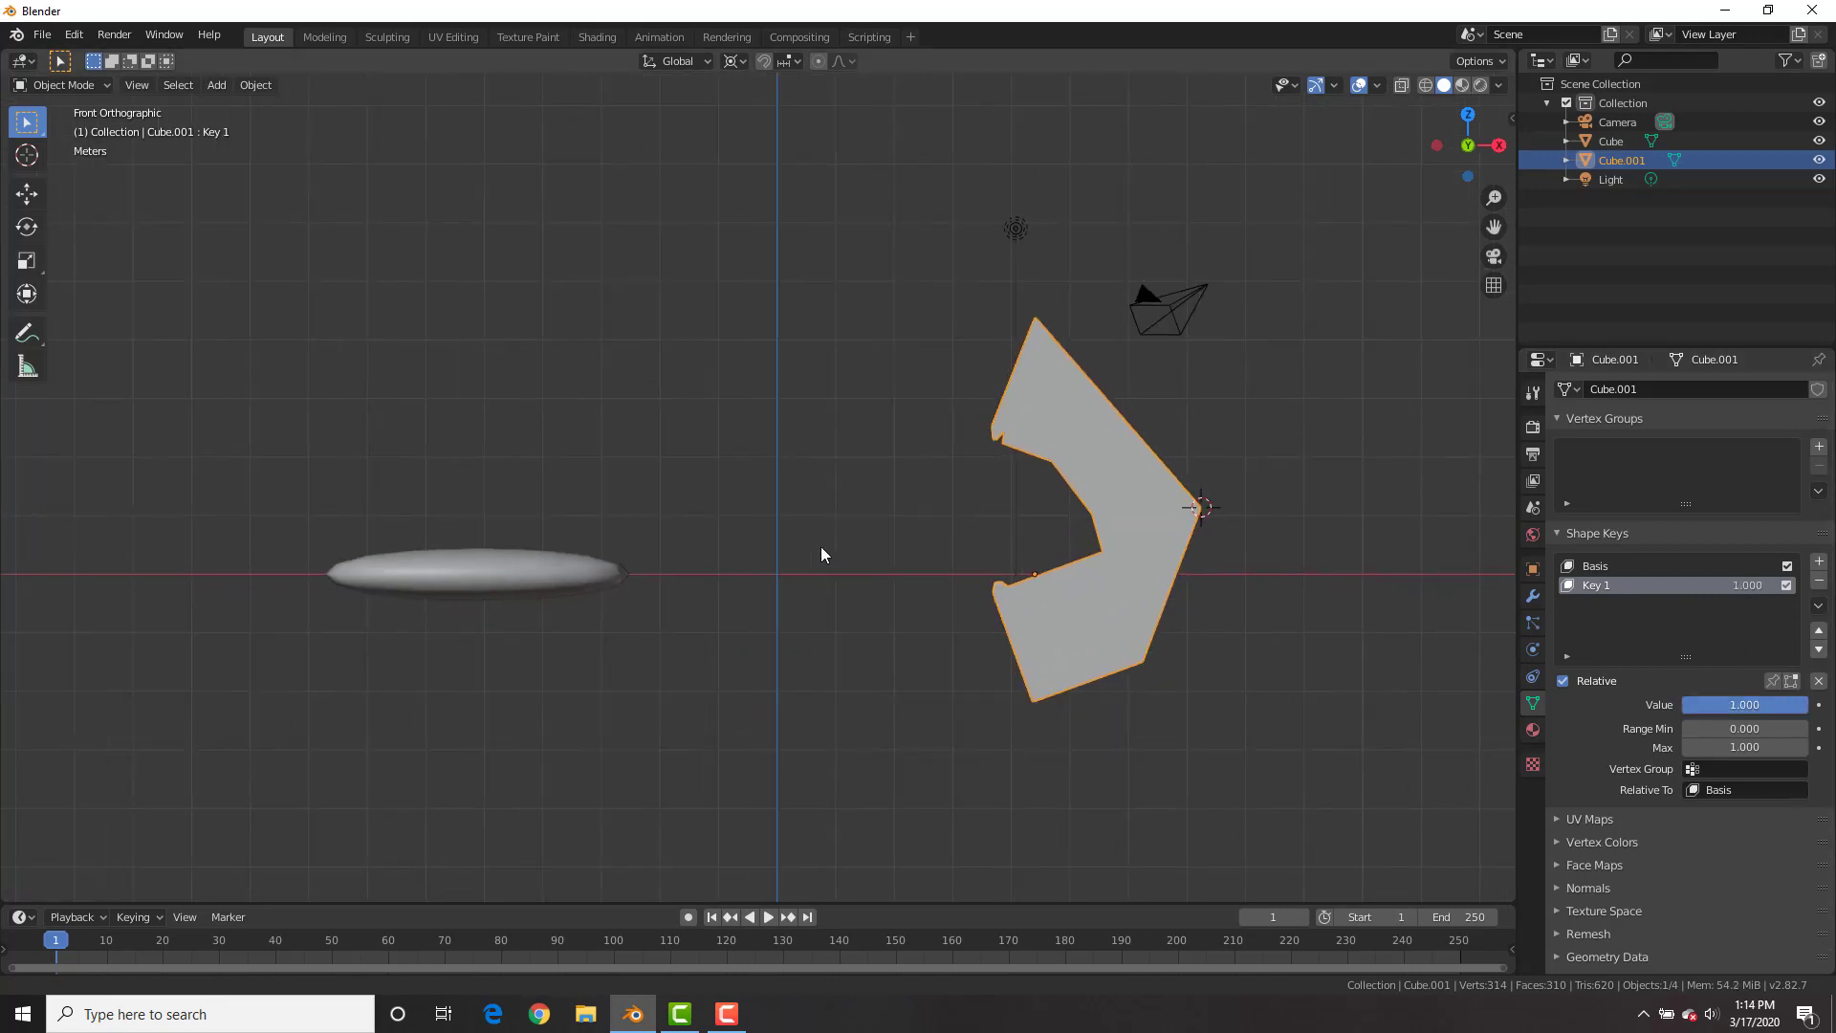
pyautogui.moveTo(1126, 571); pyautogui.dragTo(1119, 593, button='middle')
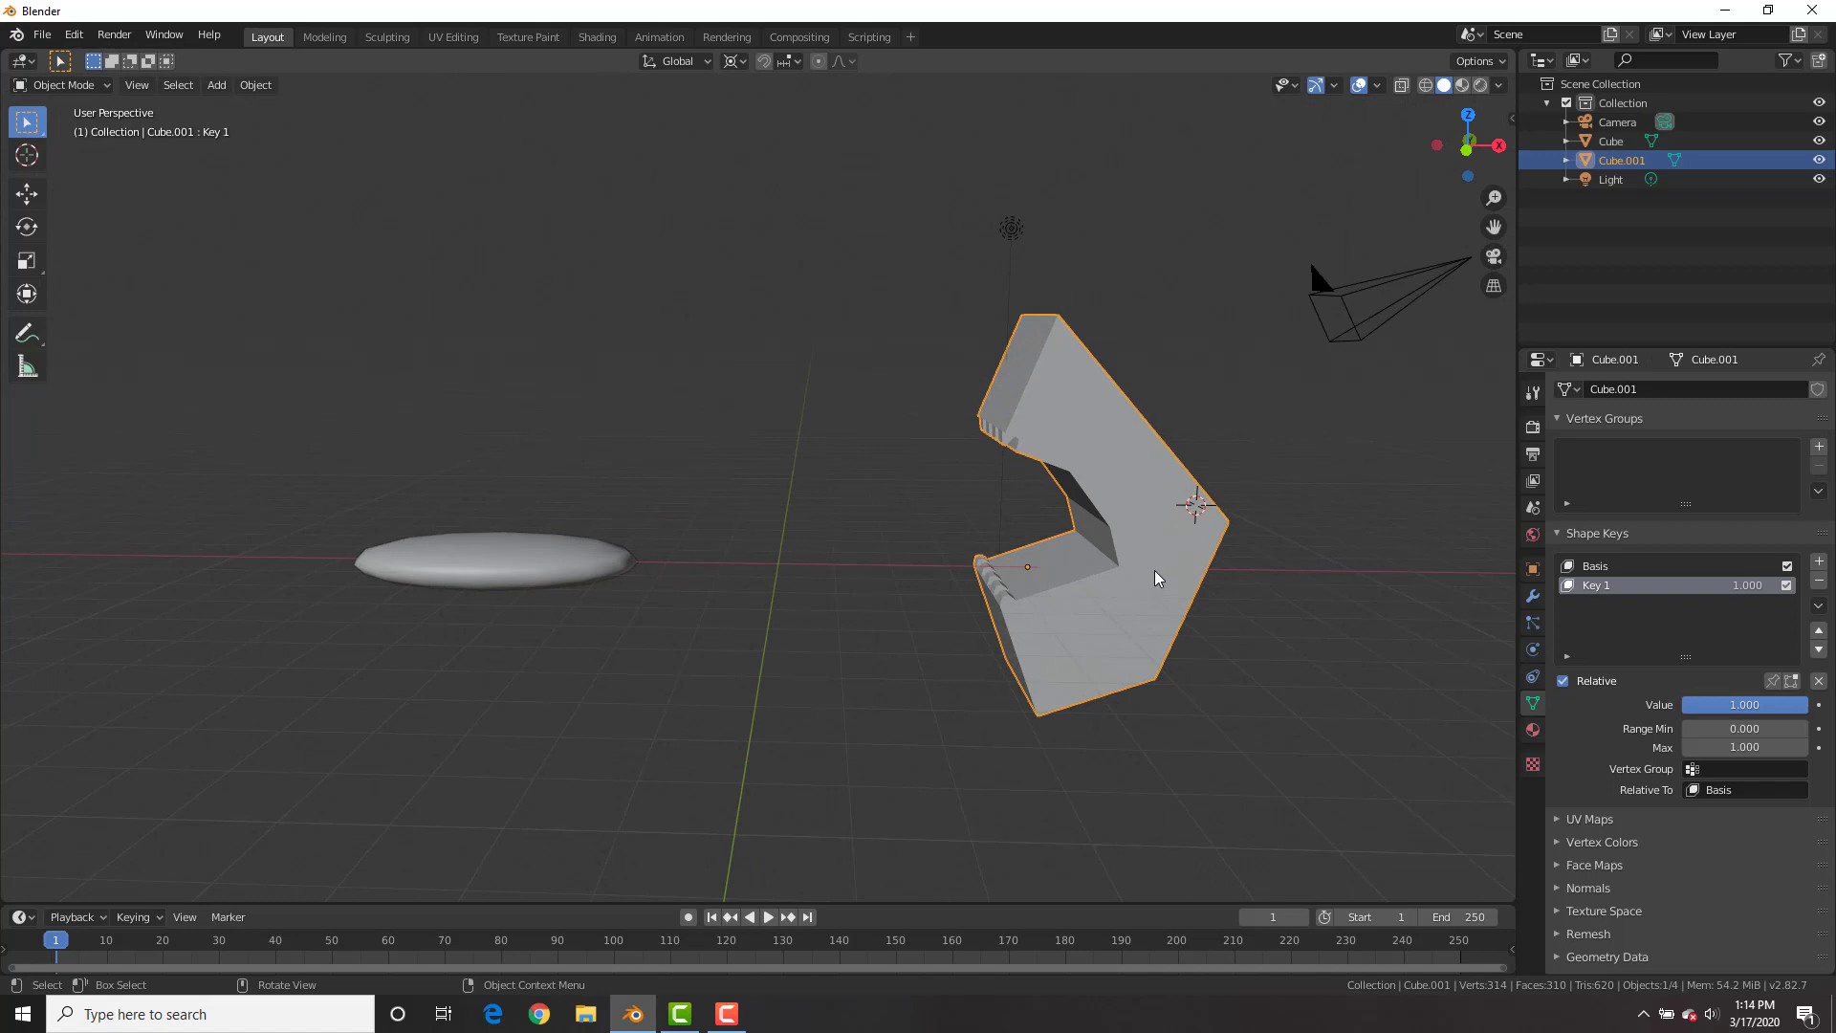
pyautogui.press('i')
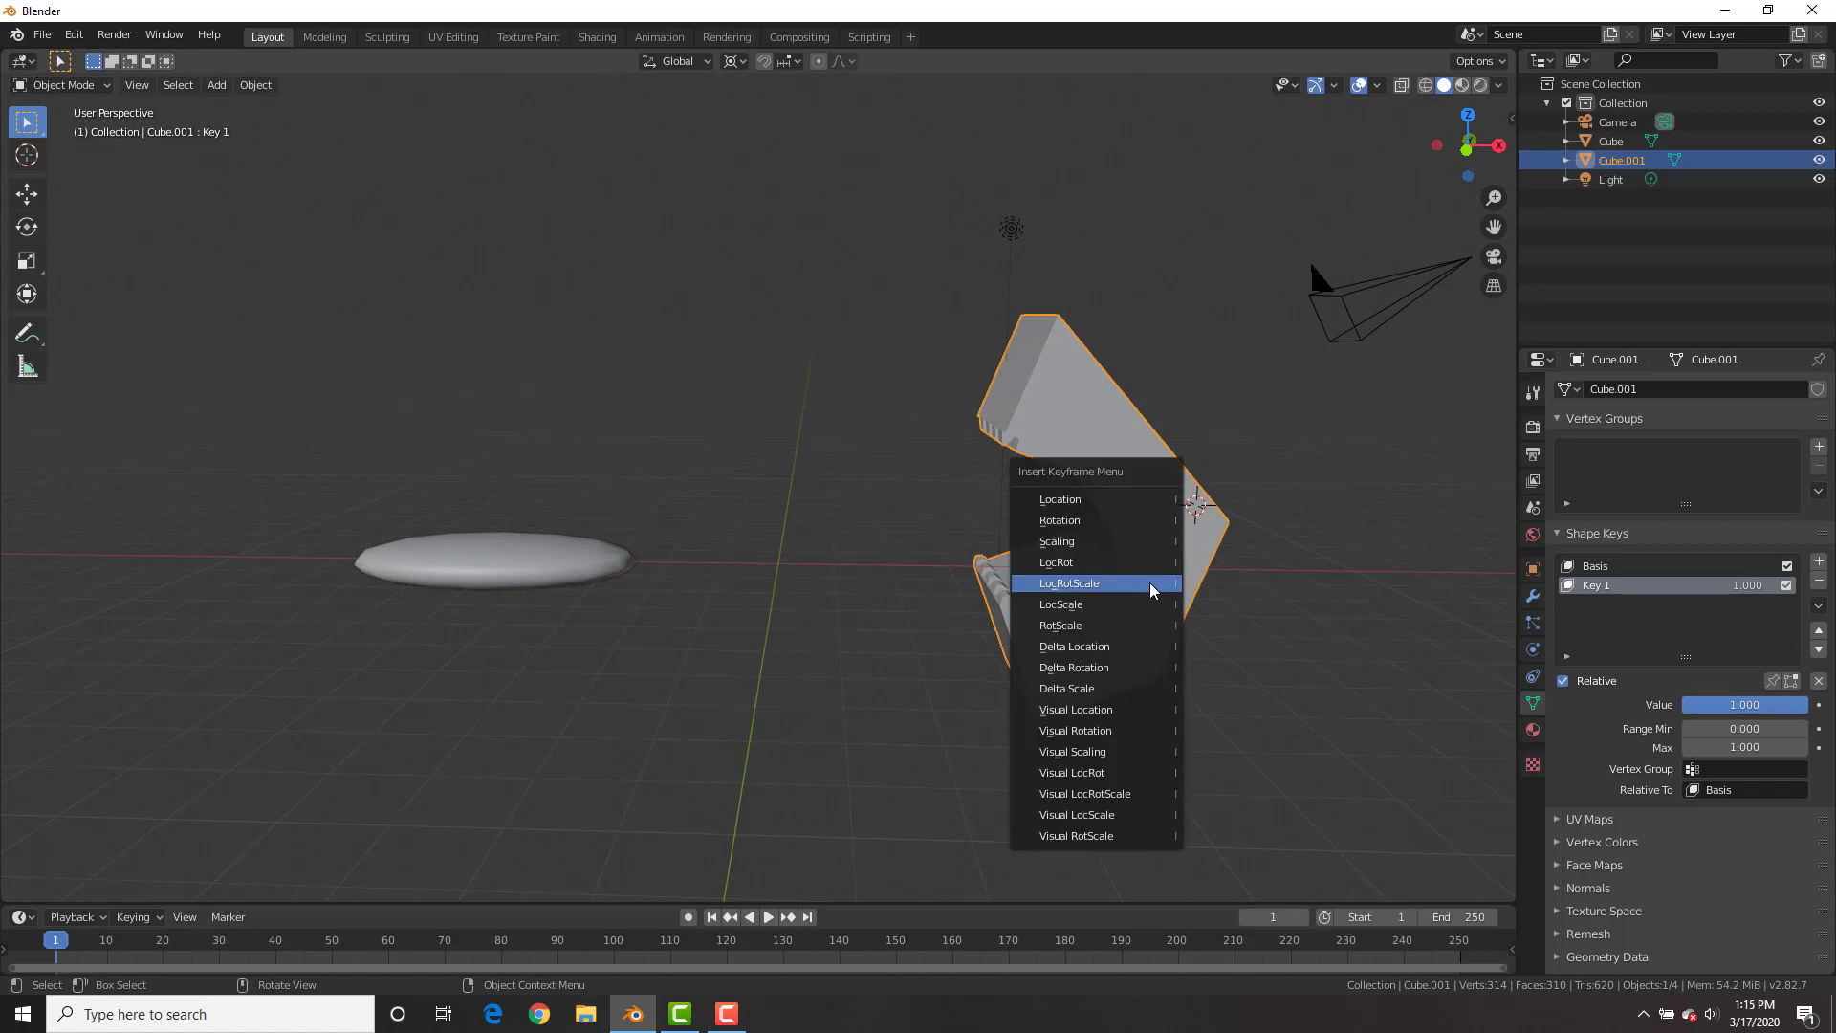
pyautogui.click(1153, 585)
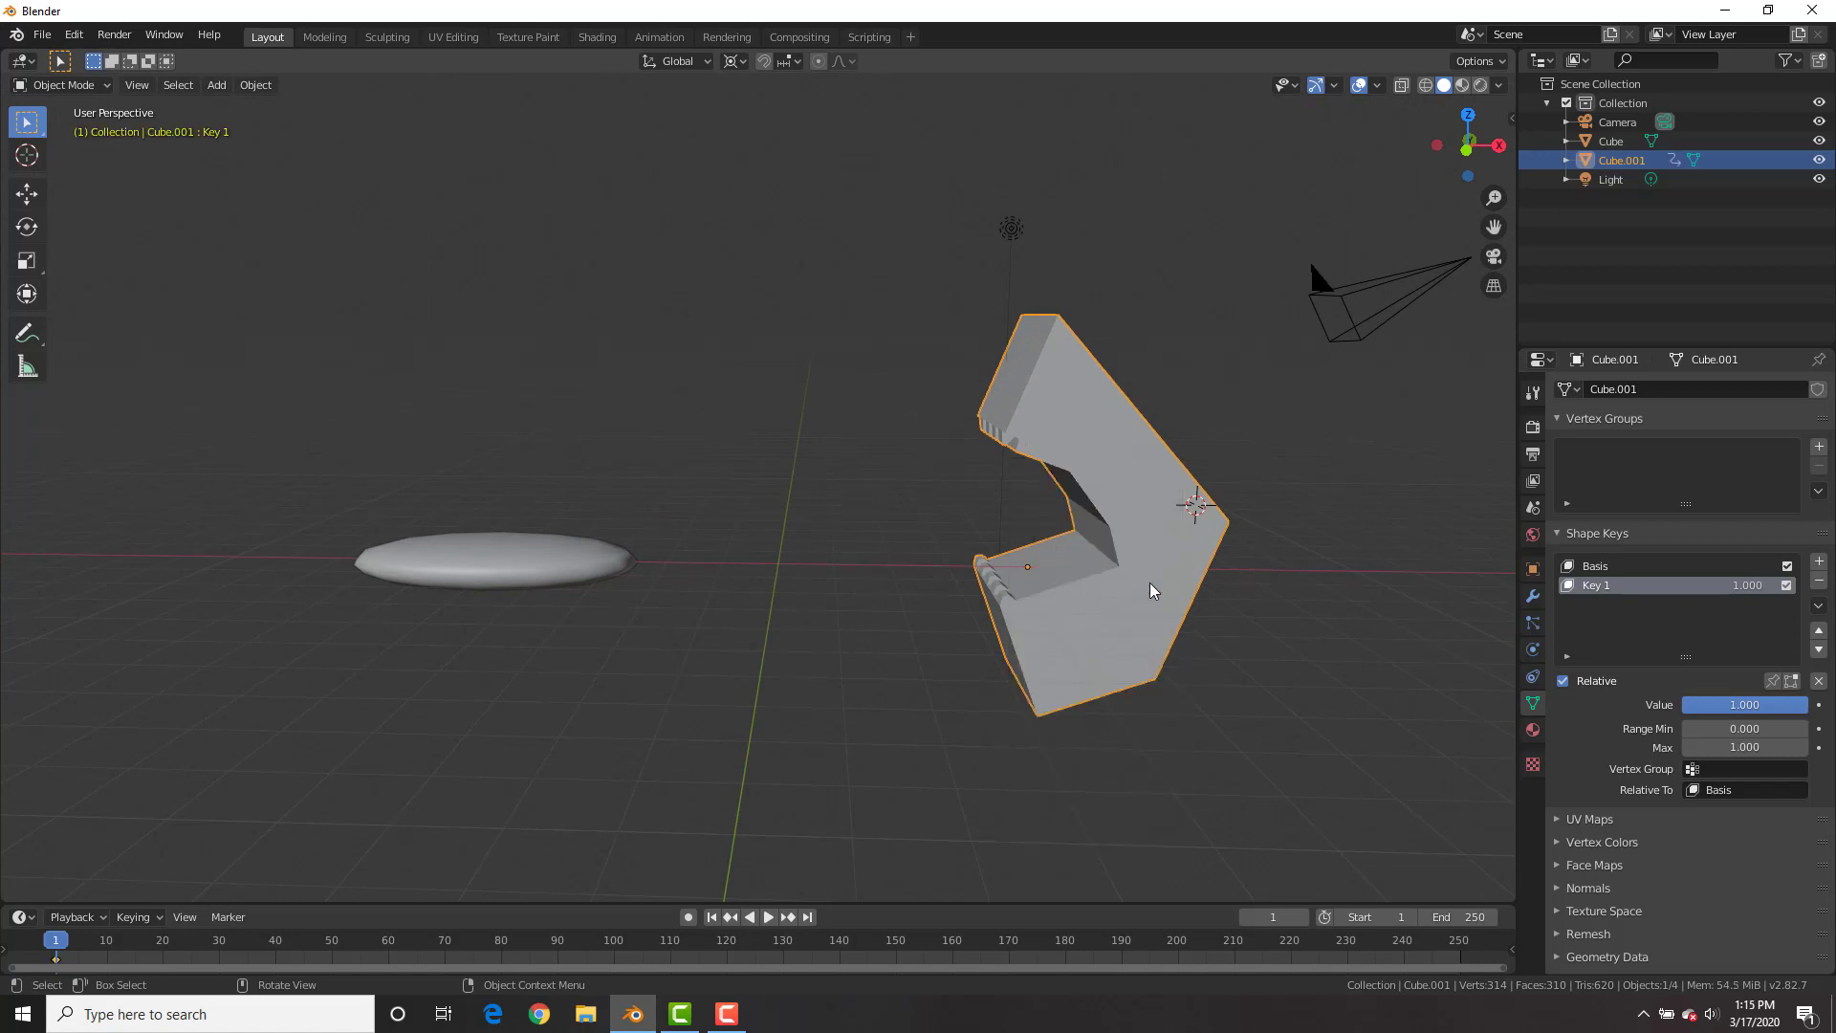
# At frame 20, move the jaws about -7.5 m along X over the ice cream's end and insert a LocRotScale keyframe
pyautogui.click(159, 945)
pyautogui.press('g')
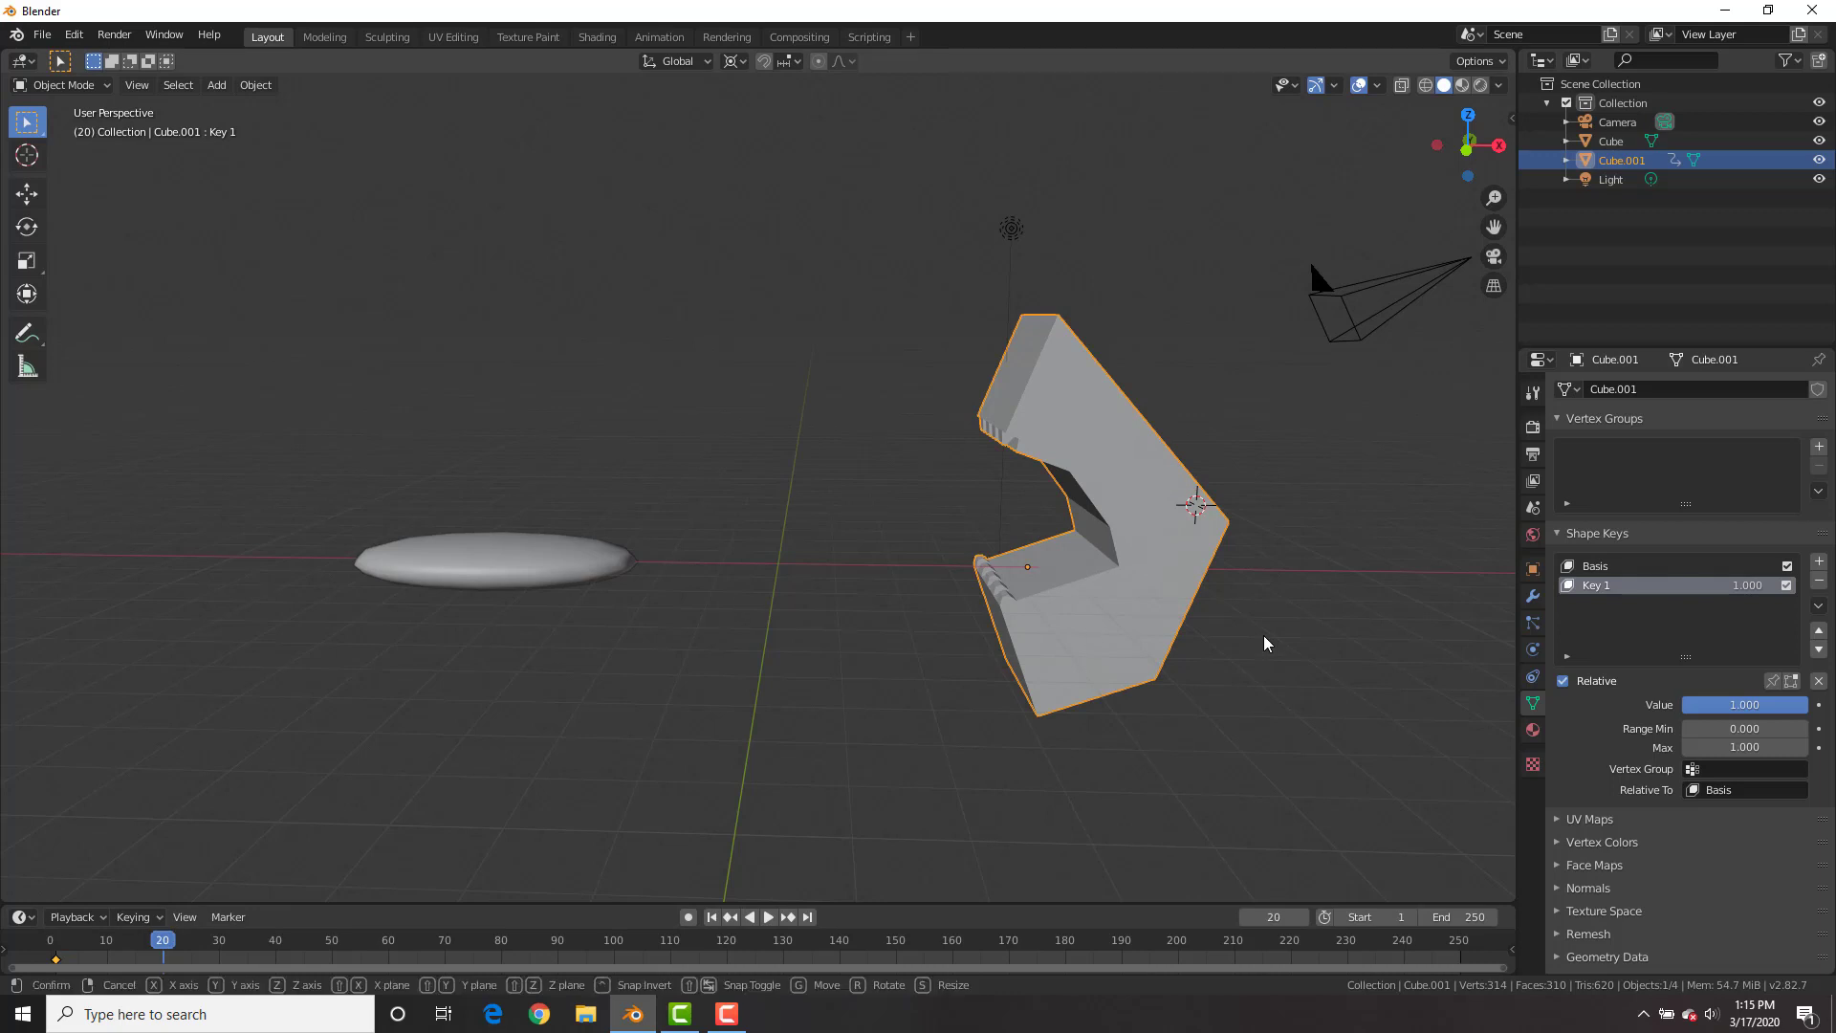
pyautogui.press('x')
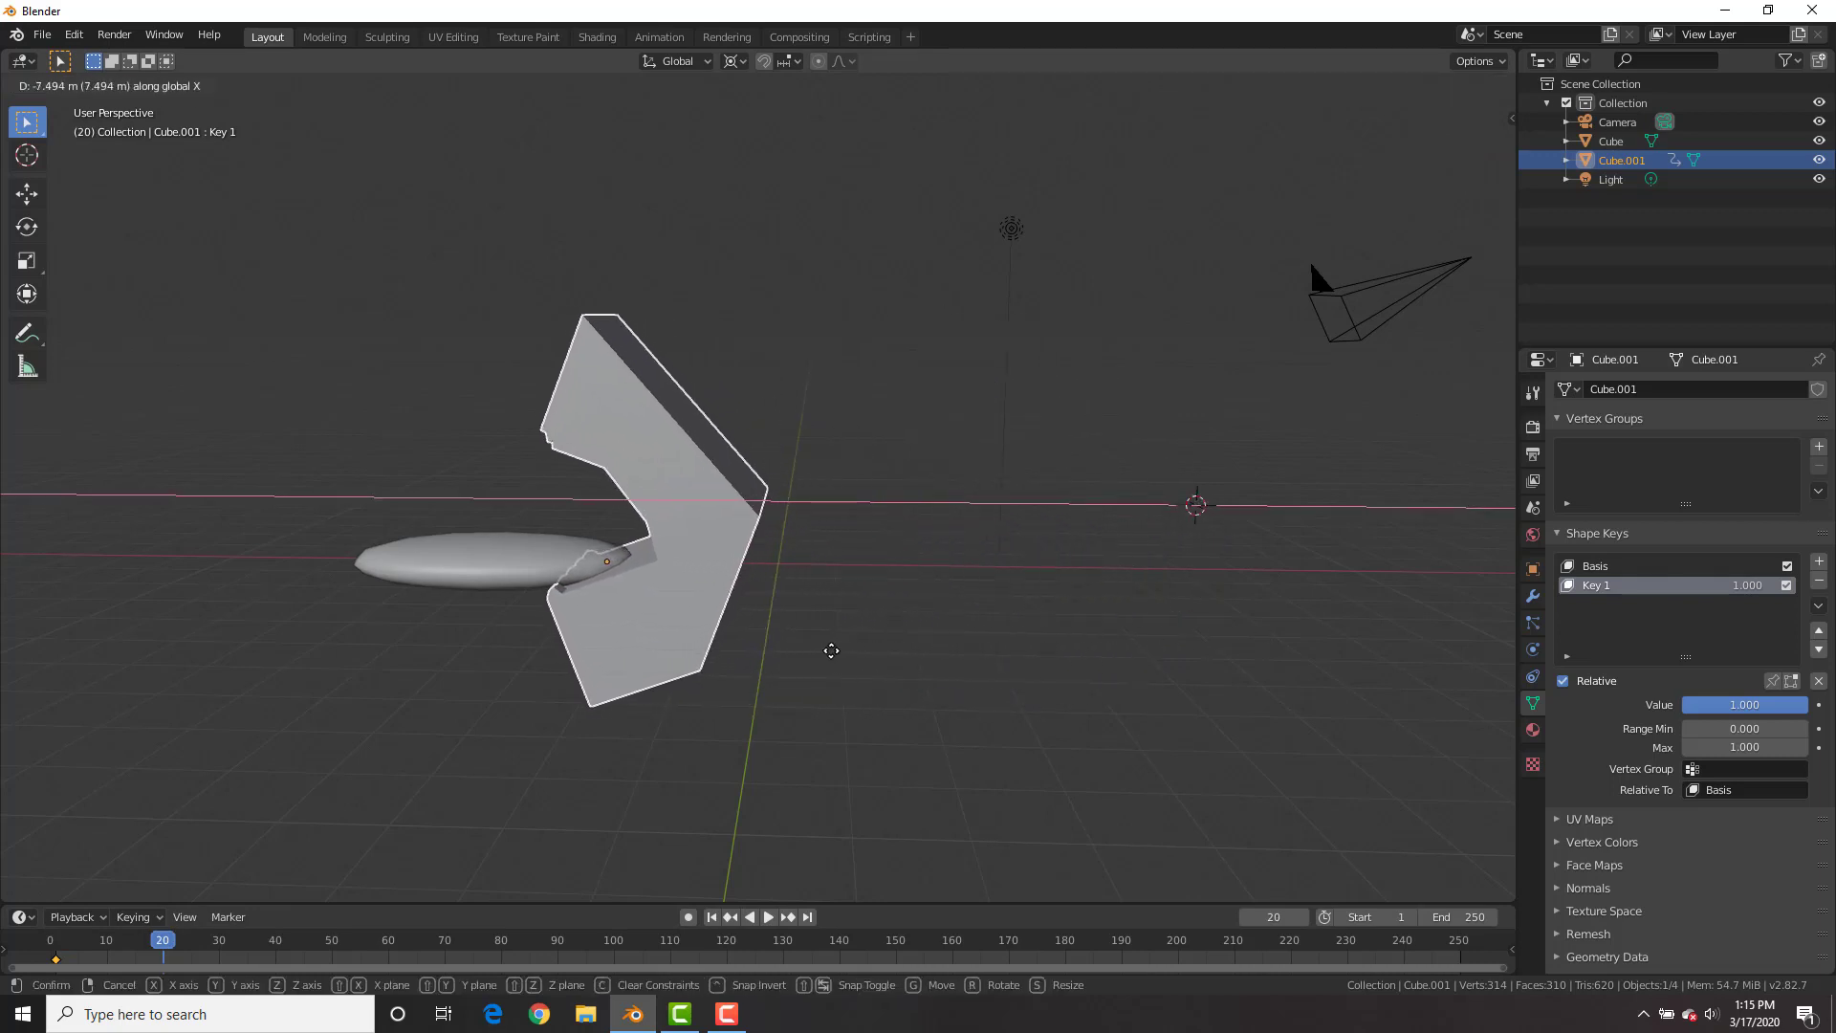
pyautogui.click(827, 651)
pyautogui.moveTo(827, 651); pyautogui.dragTo(815, 605, button='middle')
pyautogui.press('i')
pyautogui.click(817, 585)
# Raise the ice cream shape along Z until it sits between the open jaws
pyautogui.click(499, 572)
pyautogui.press('g')
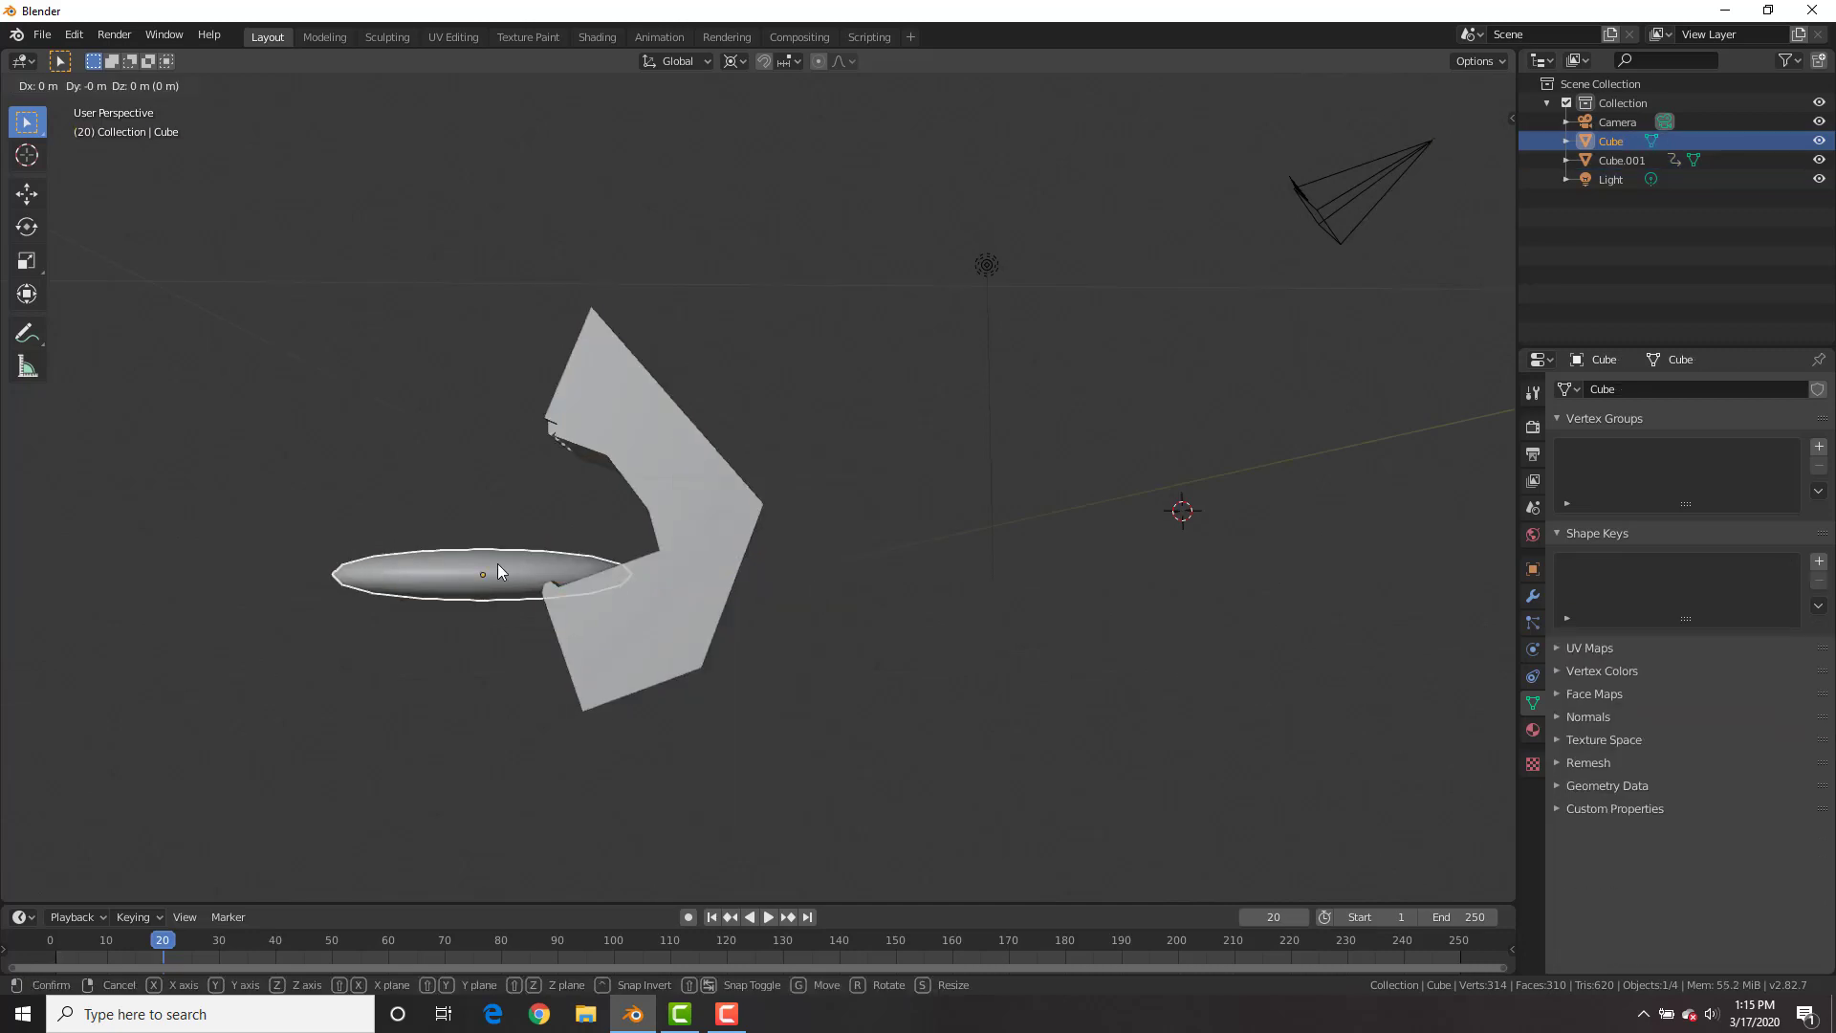
pyautogui.press('z')
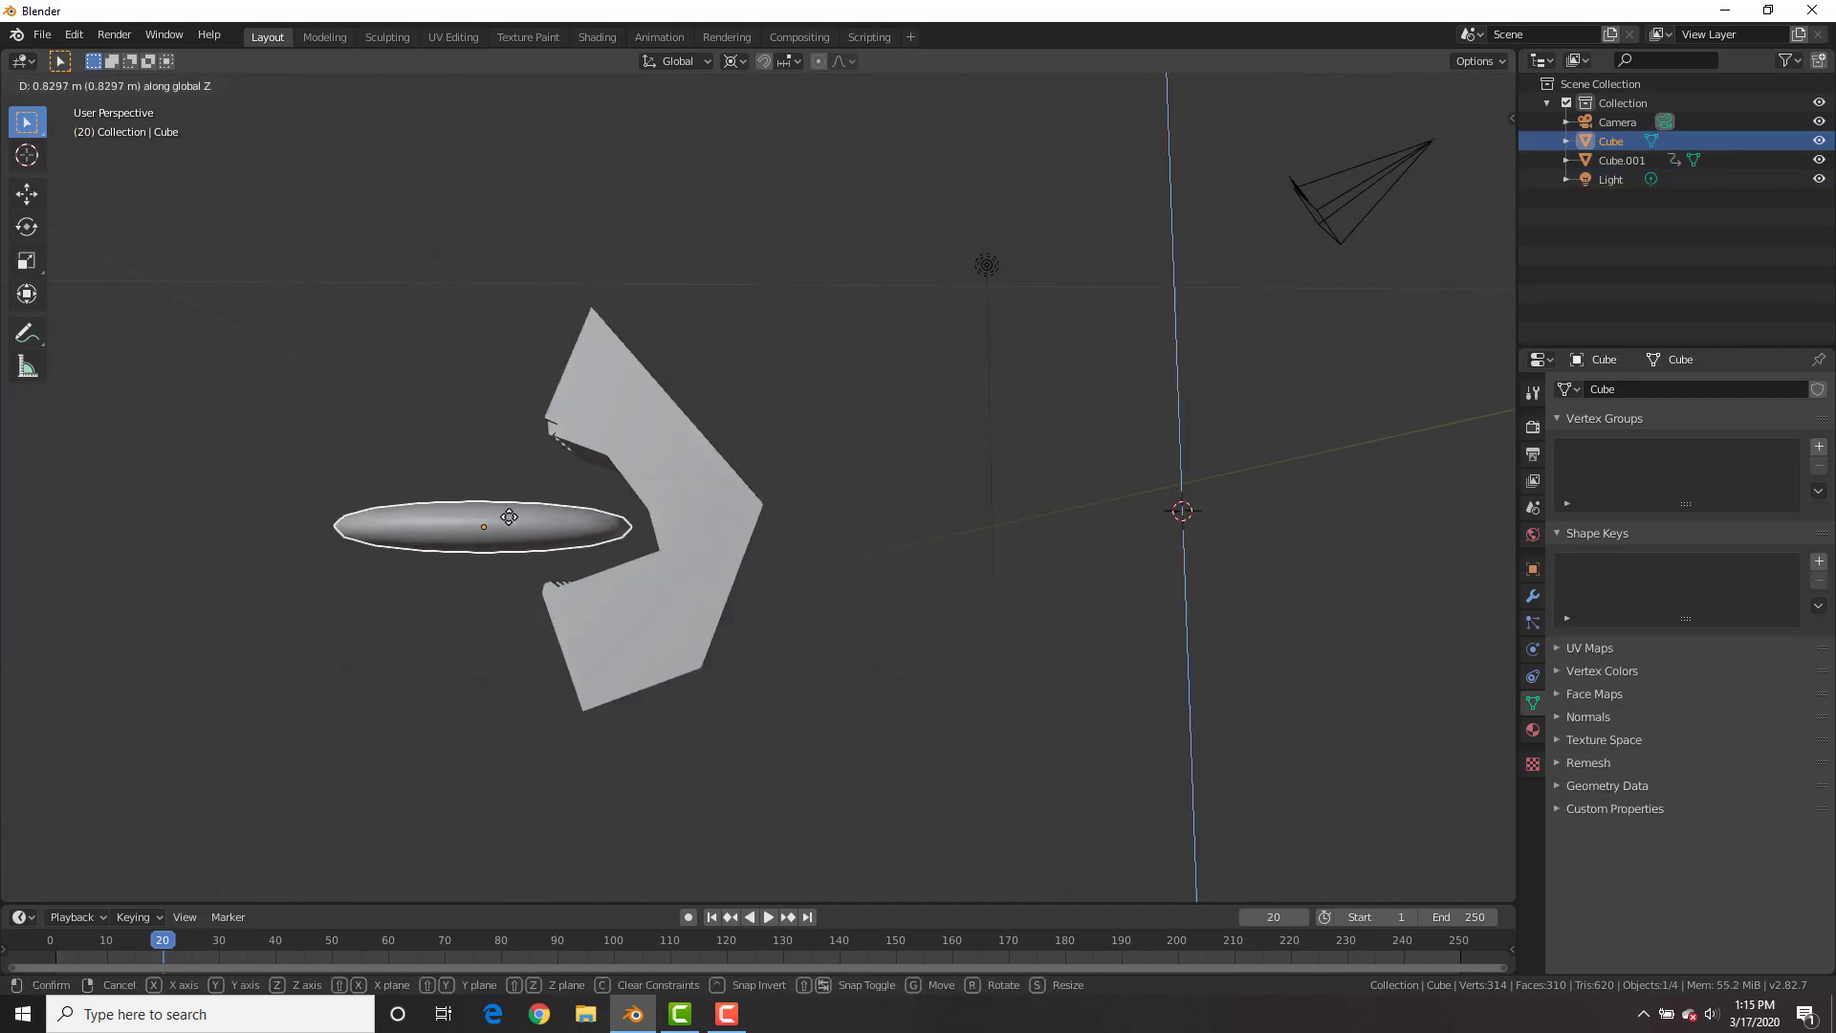
pyautogui.click(507, 532)
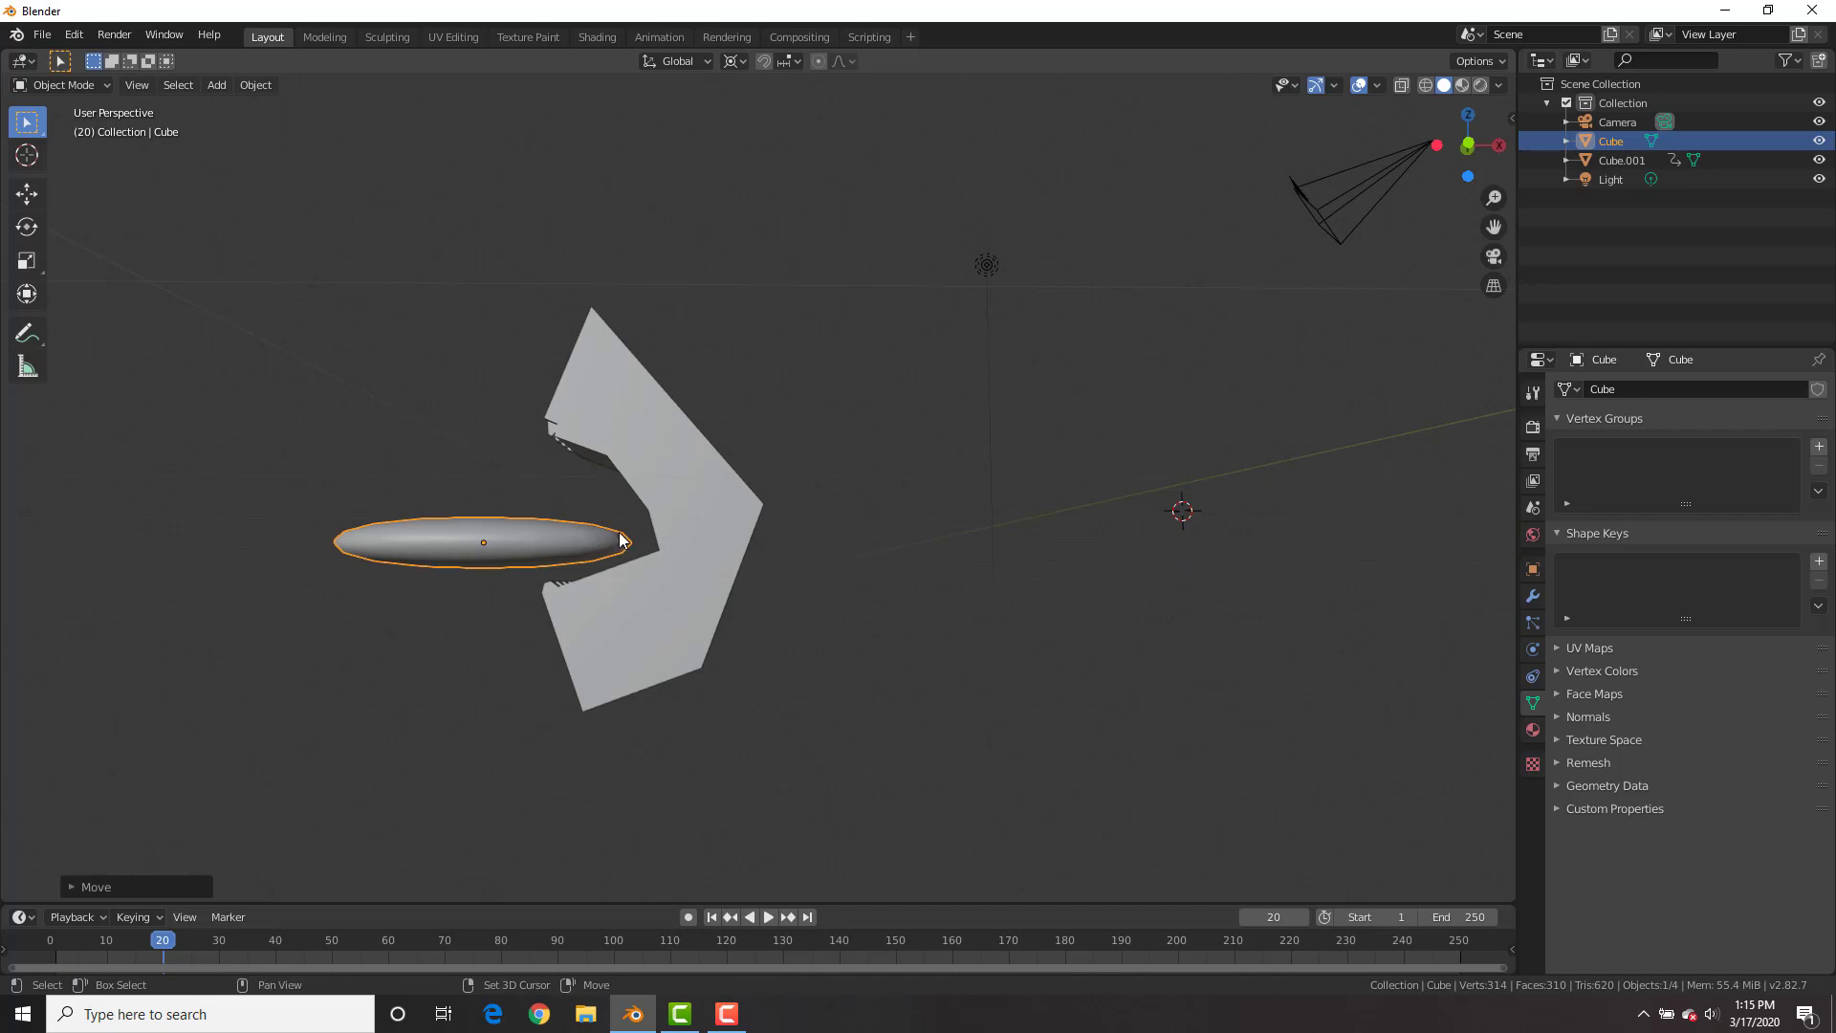
# Select the jaws and keyframe Key 1's value of 1.000 at frame 20
pyautogui.keyDown('shift'); pyautogui.moveTo(706, 532); pyautogui.dragTo(877, 553, button='middle'); pyautogui.keyUp('shift')
pyautogui.click(878, 555)
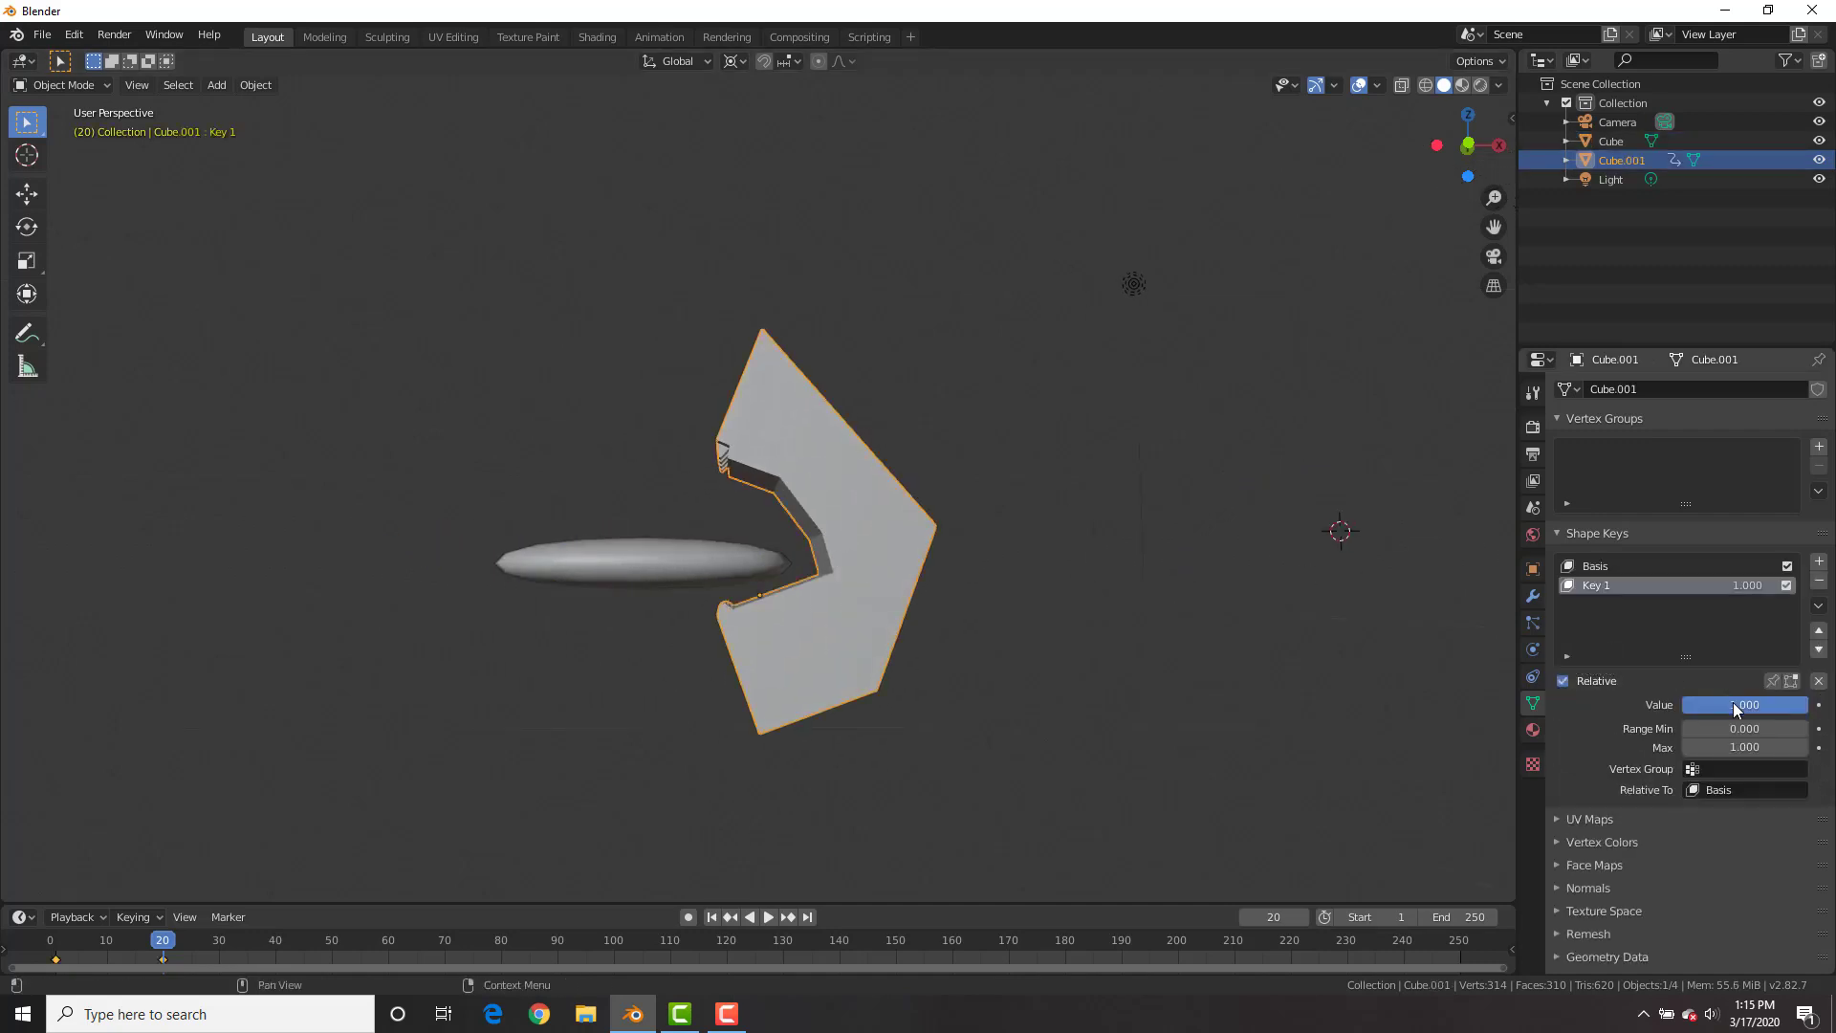
pyautogui.press('i')
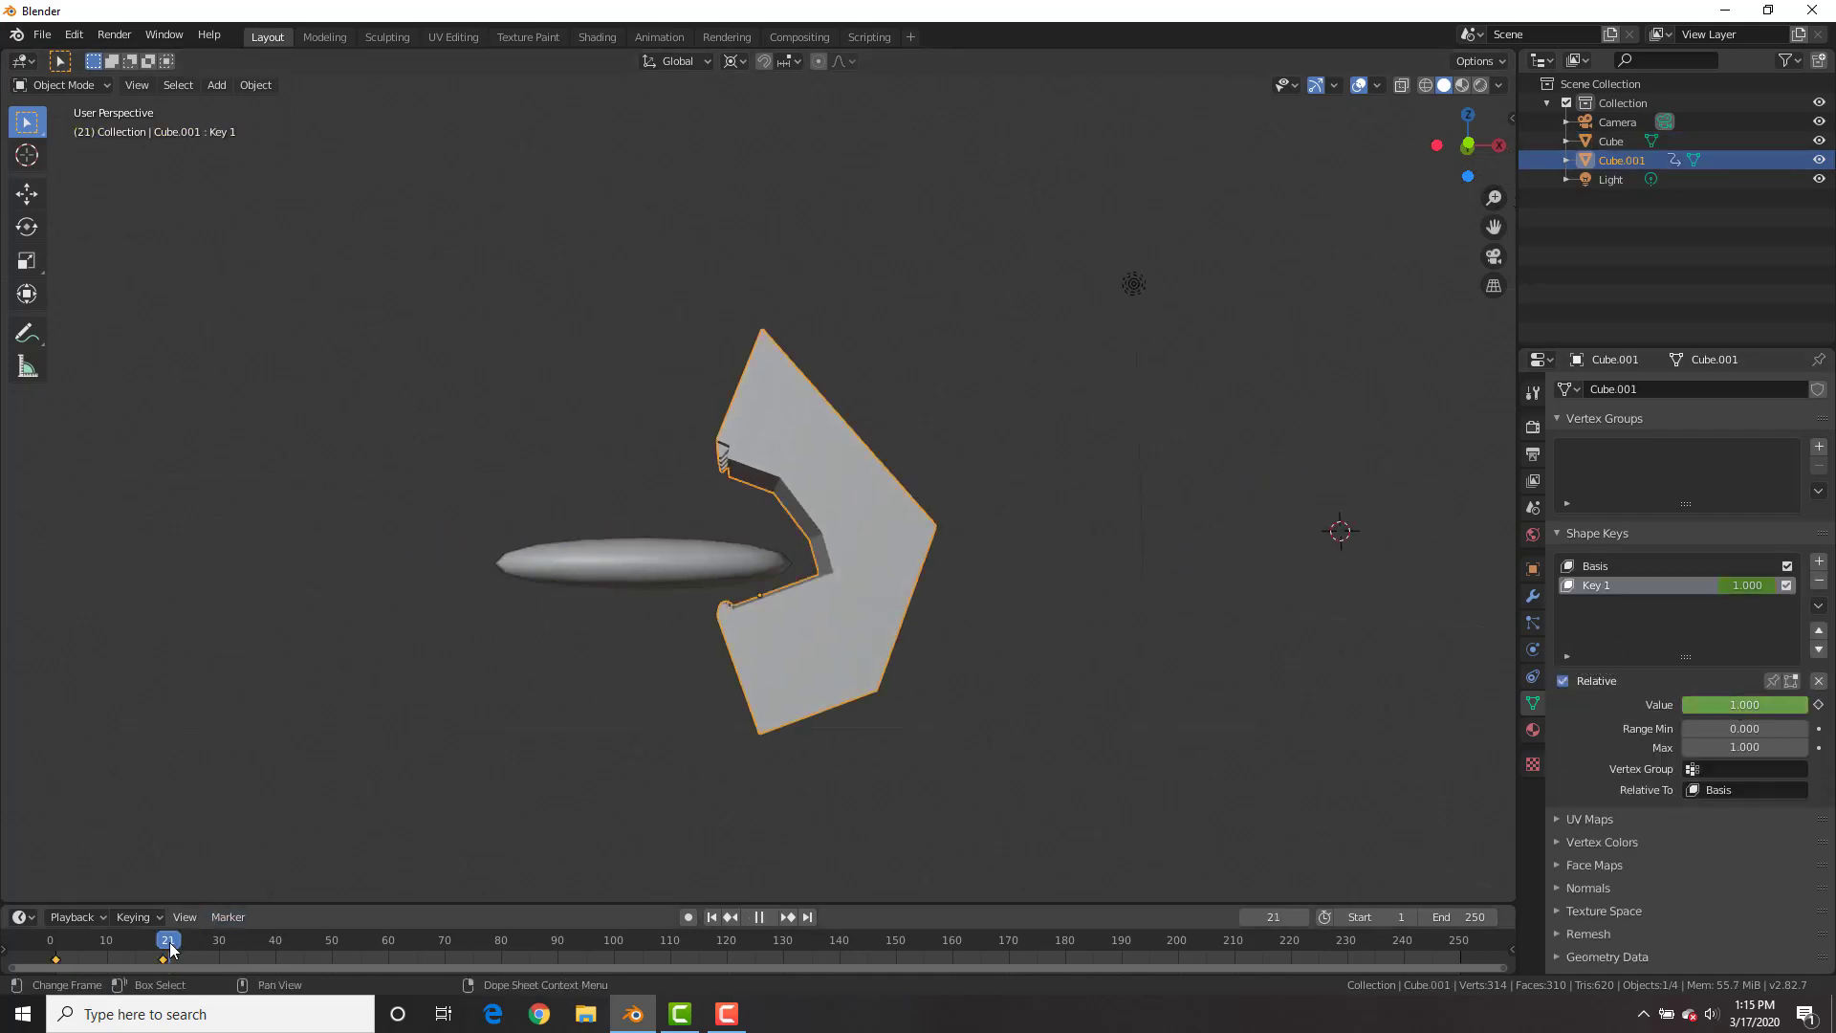
# At frame 25, keyframe Key 1 at 0.000 to close the mouth and insert a LocRotScale keyframe for the jaws
pyautogui.moveTo(191, 947); pyautogui.dragTo(191, 947)
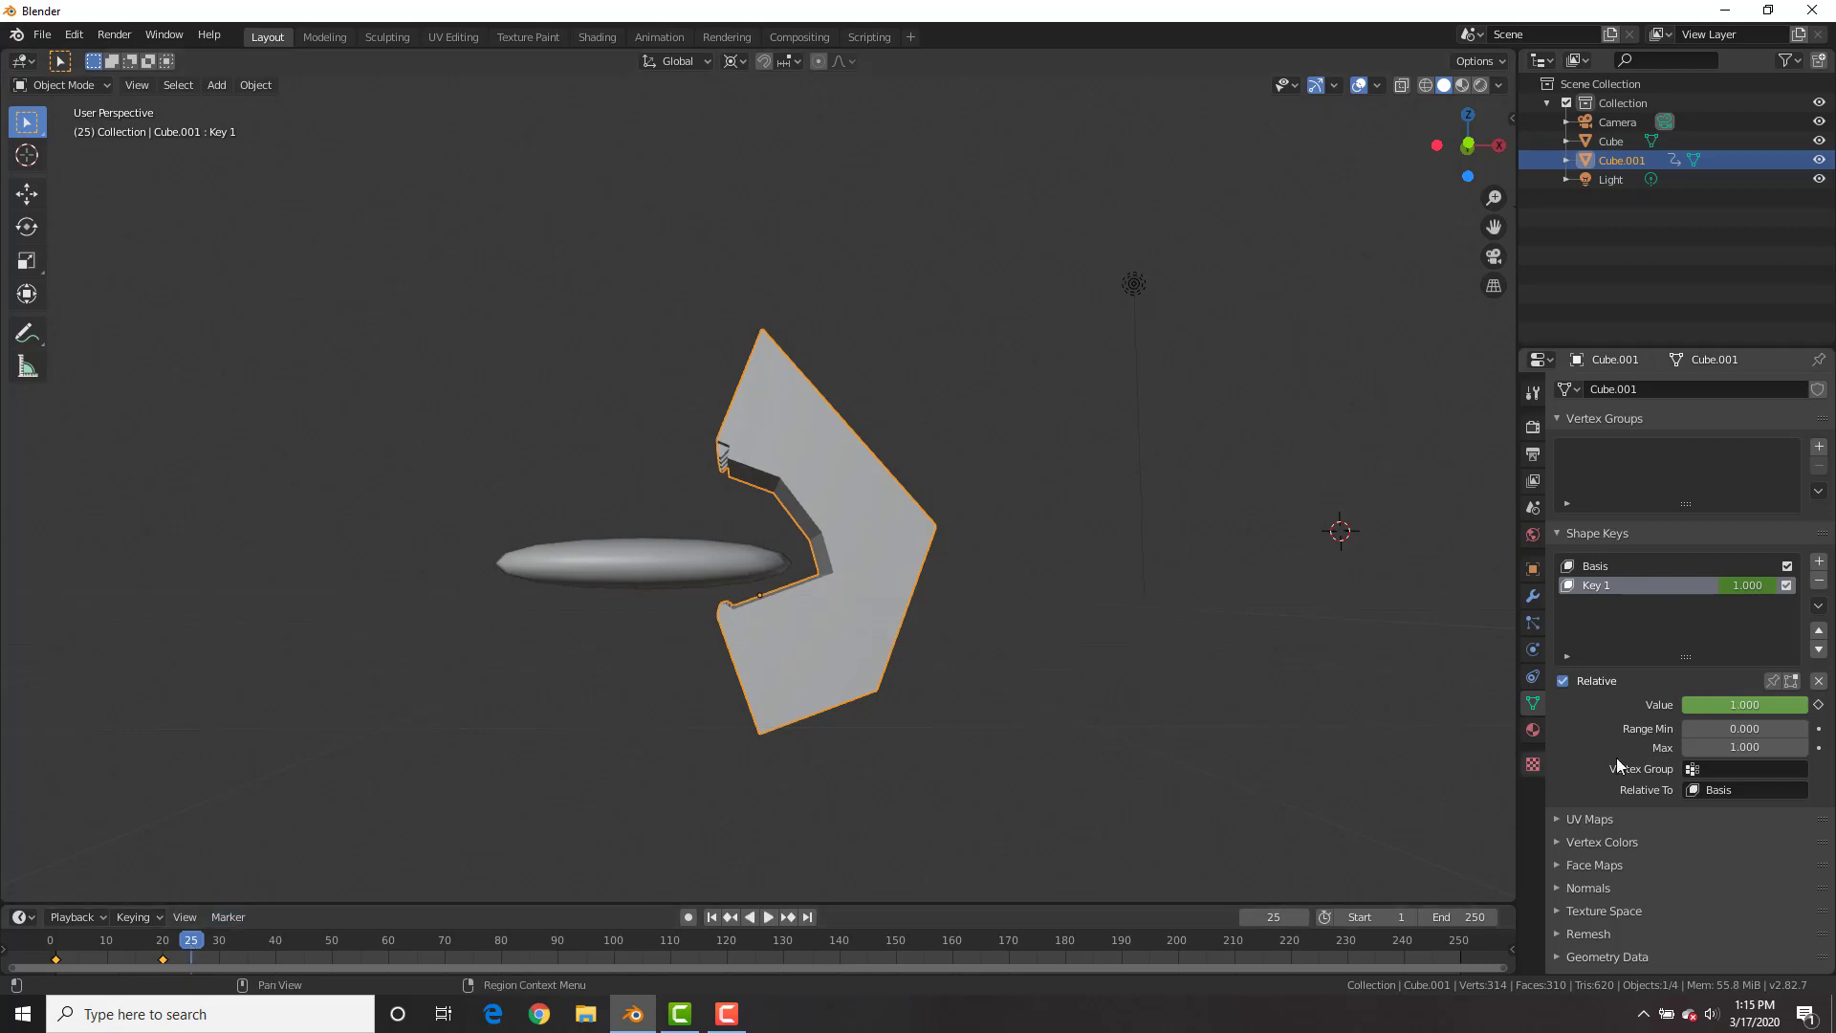
pyautogui.moveTo(1774, 705); pyautogui.dragTo(1654, 705)
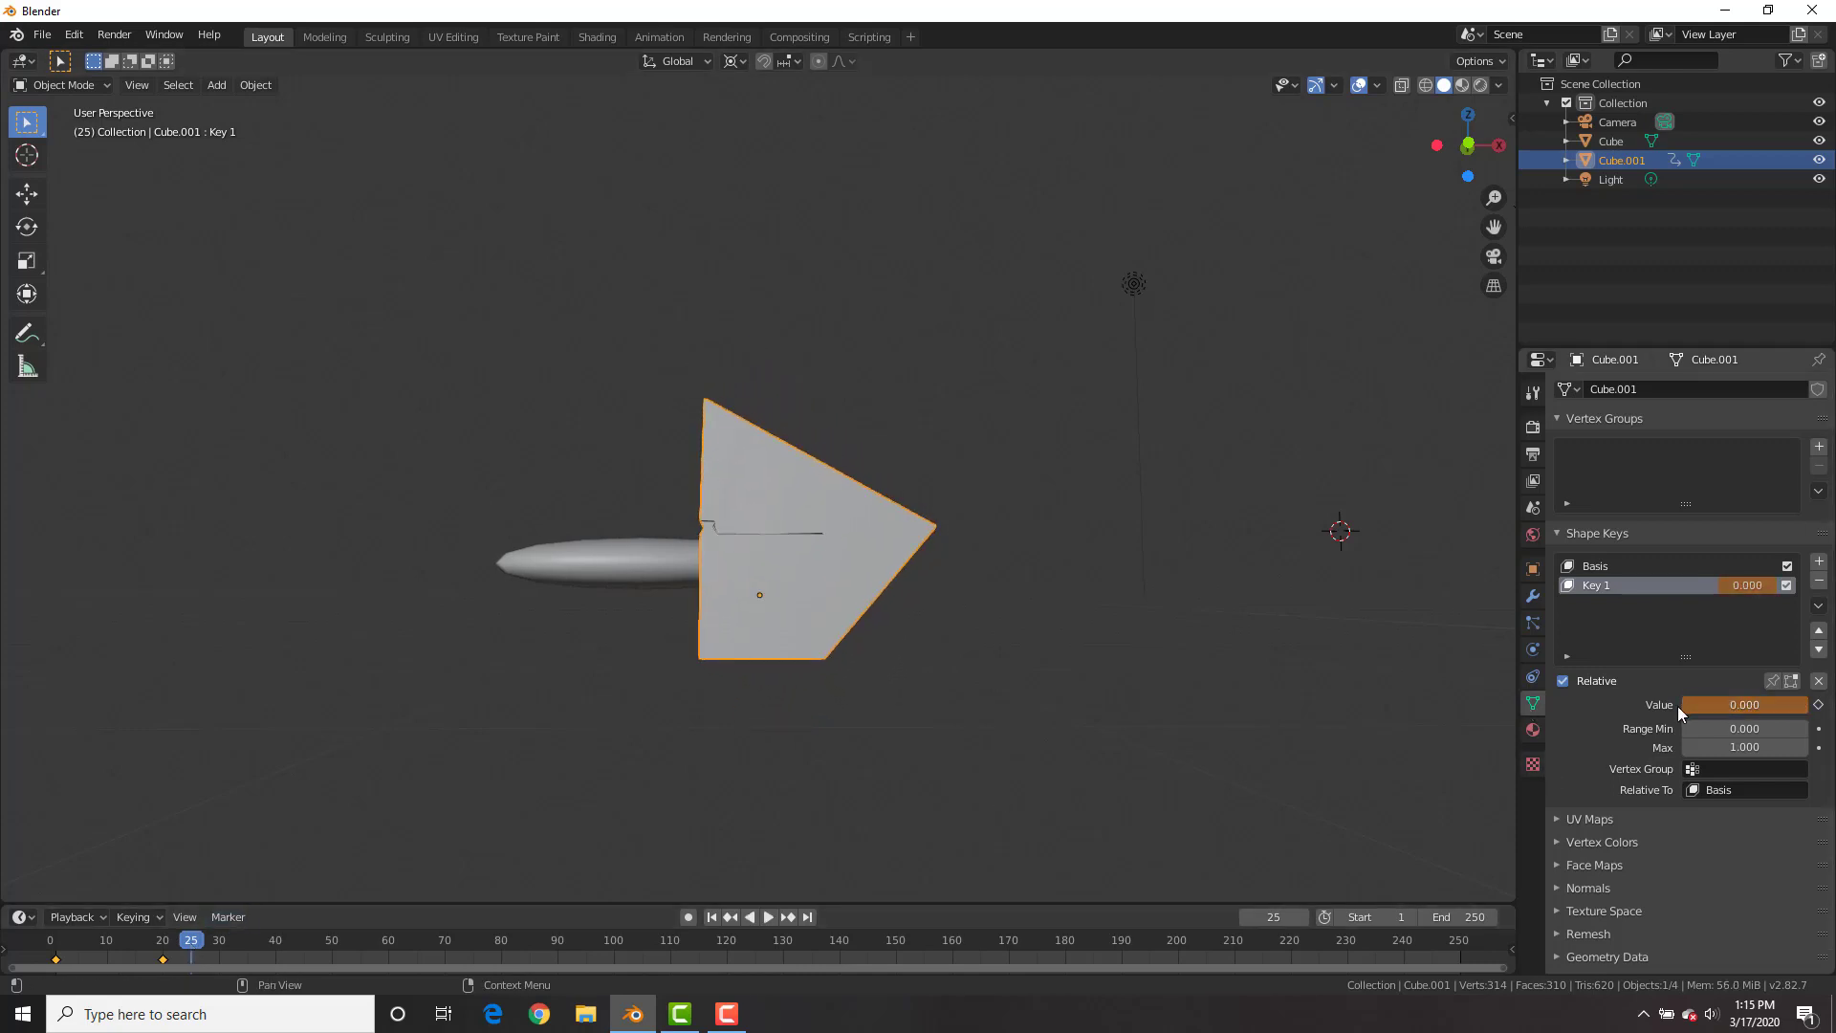
pyautogui.press('i')
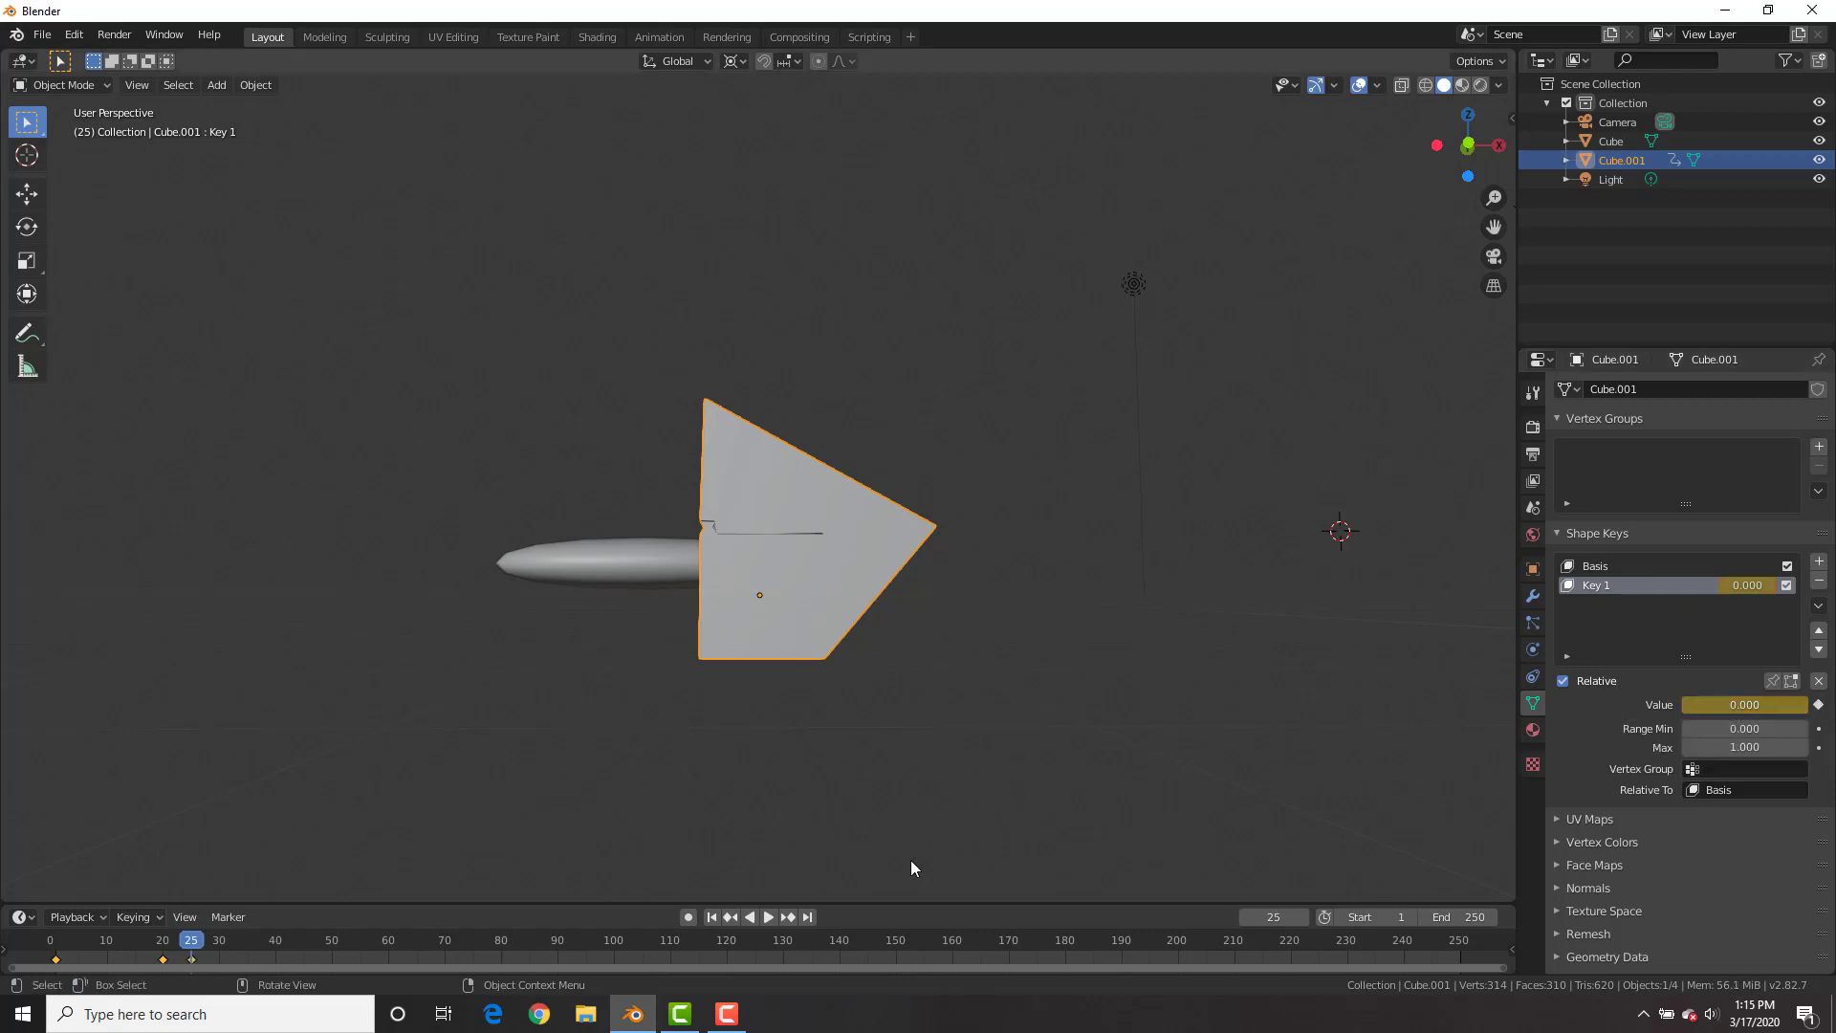
pyautogui.click(195, 947)
pyautogui.press('i')
pyautogui.click(891, 617)
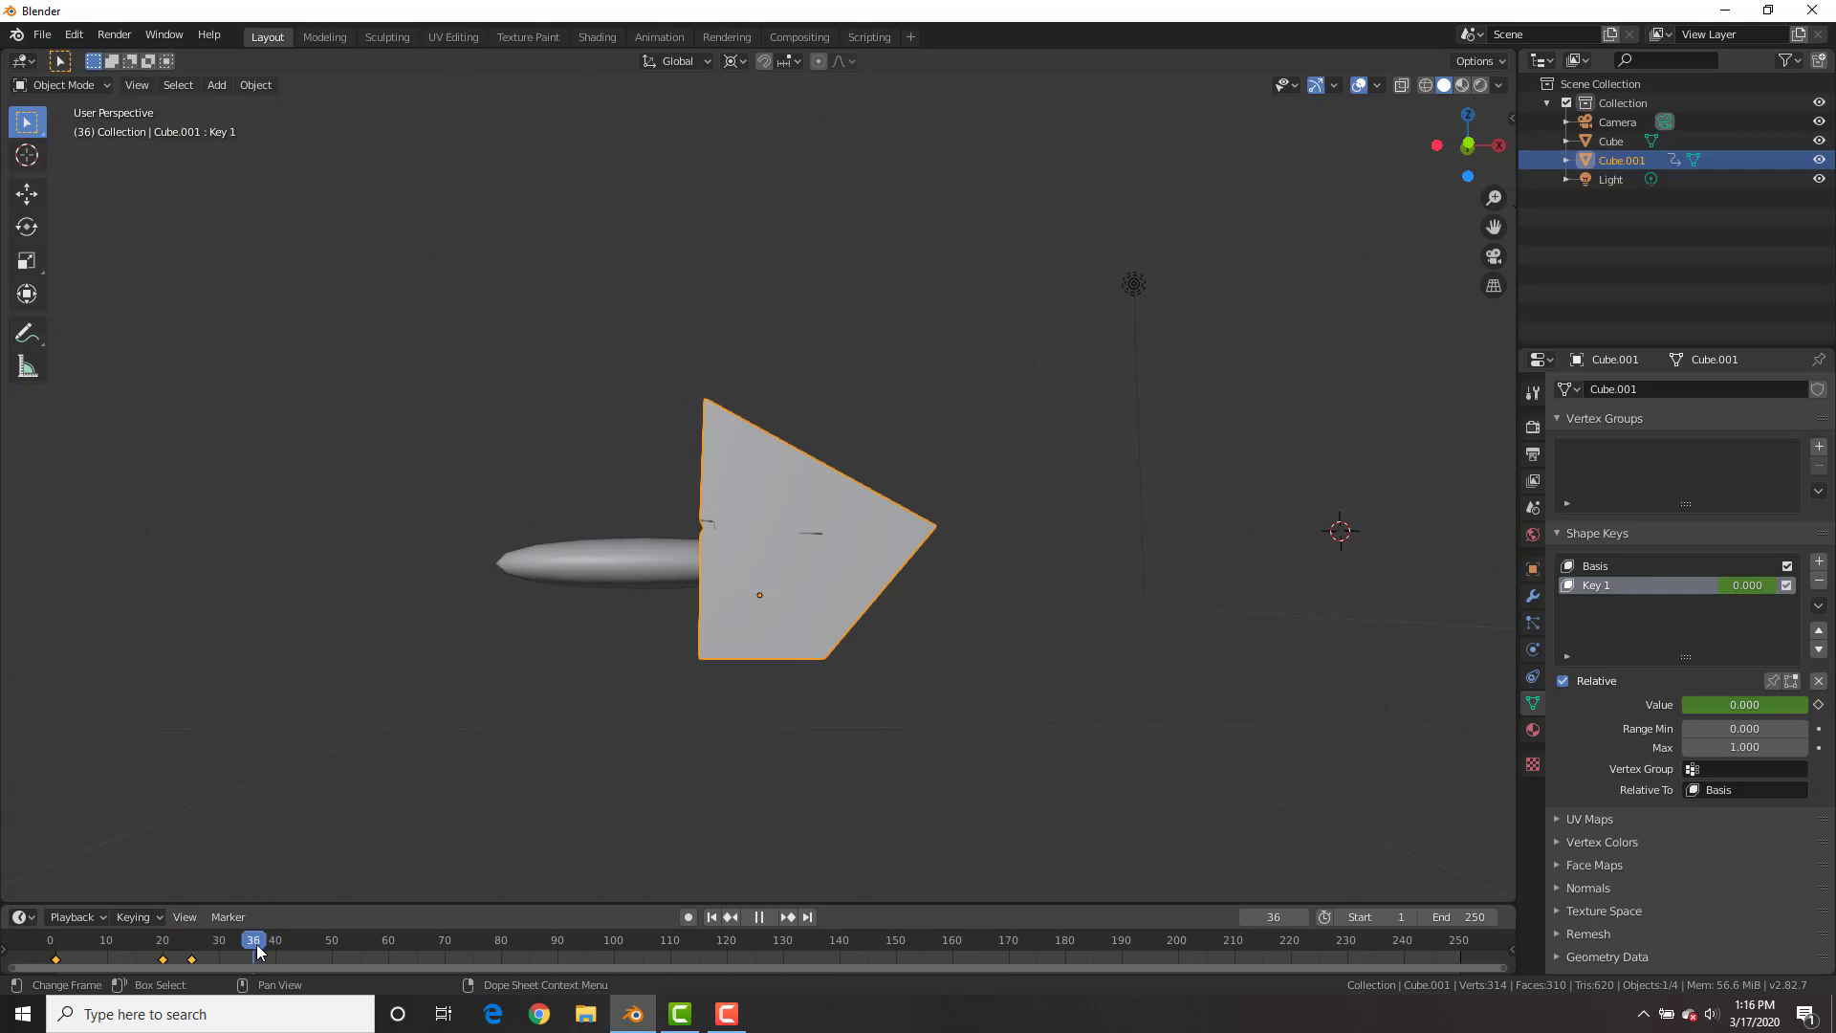
# At frame 40, move the jaws back along X clear of the ice cream, keyframe LocRotScale, and set Key 1 to 1.000
pyautogui.press('g')
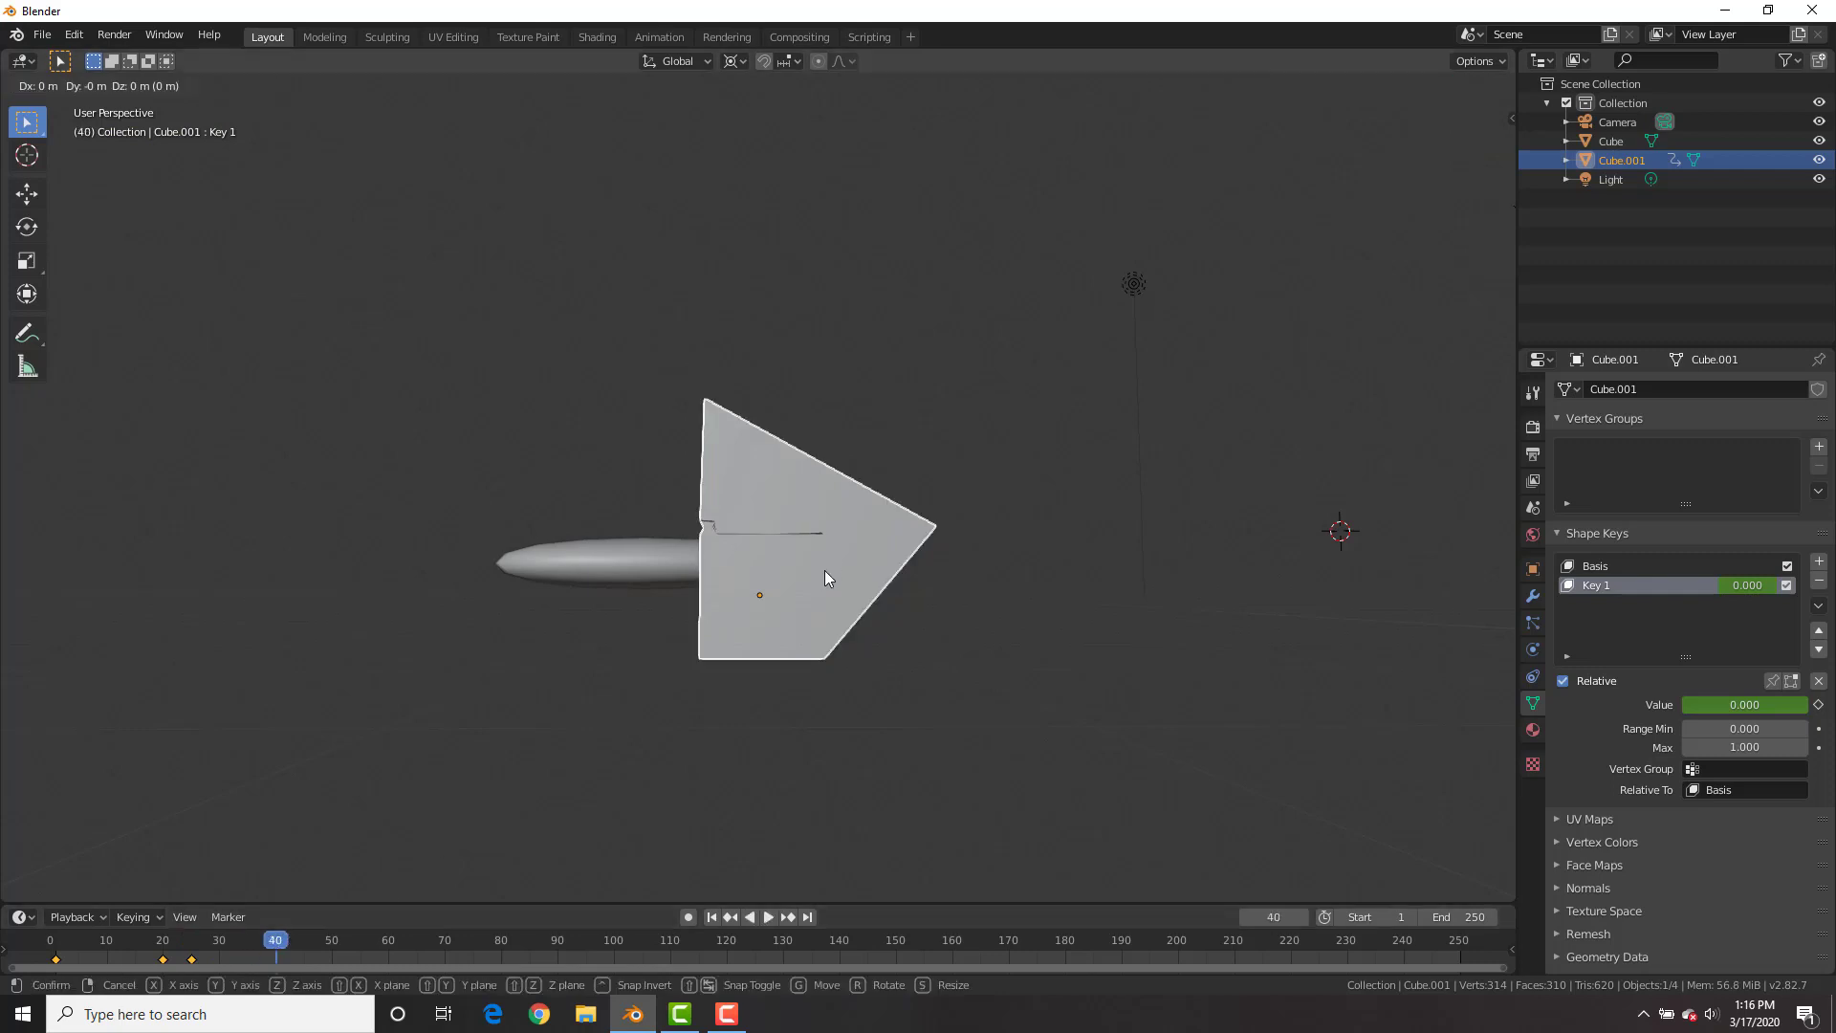
pyautogui.press('x')
pyautogui.click(1178, 557)
pyautogui.press('i')
pyautogui.click(1180, 560)
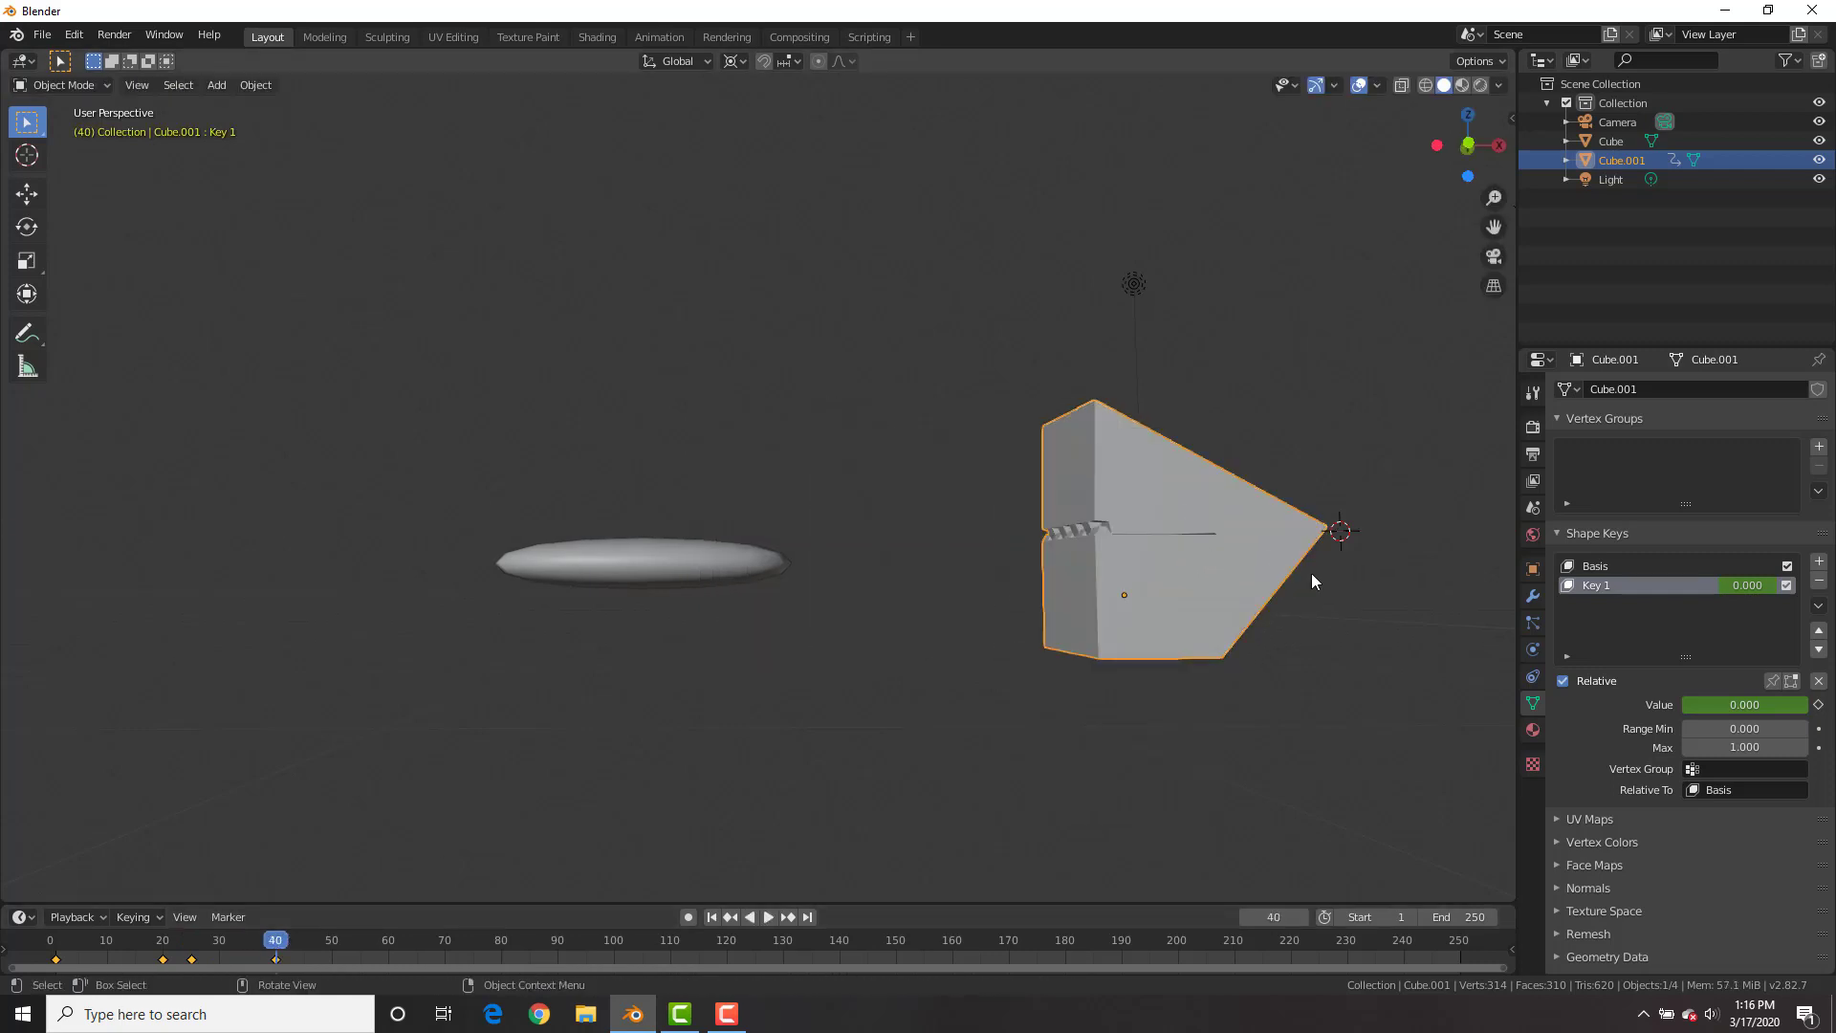
pyautogui.moveTo(1718, 707); pyautogui.dragTo(1776, 714)
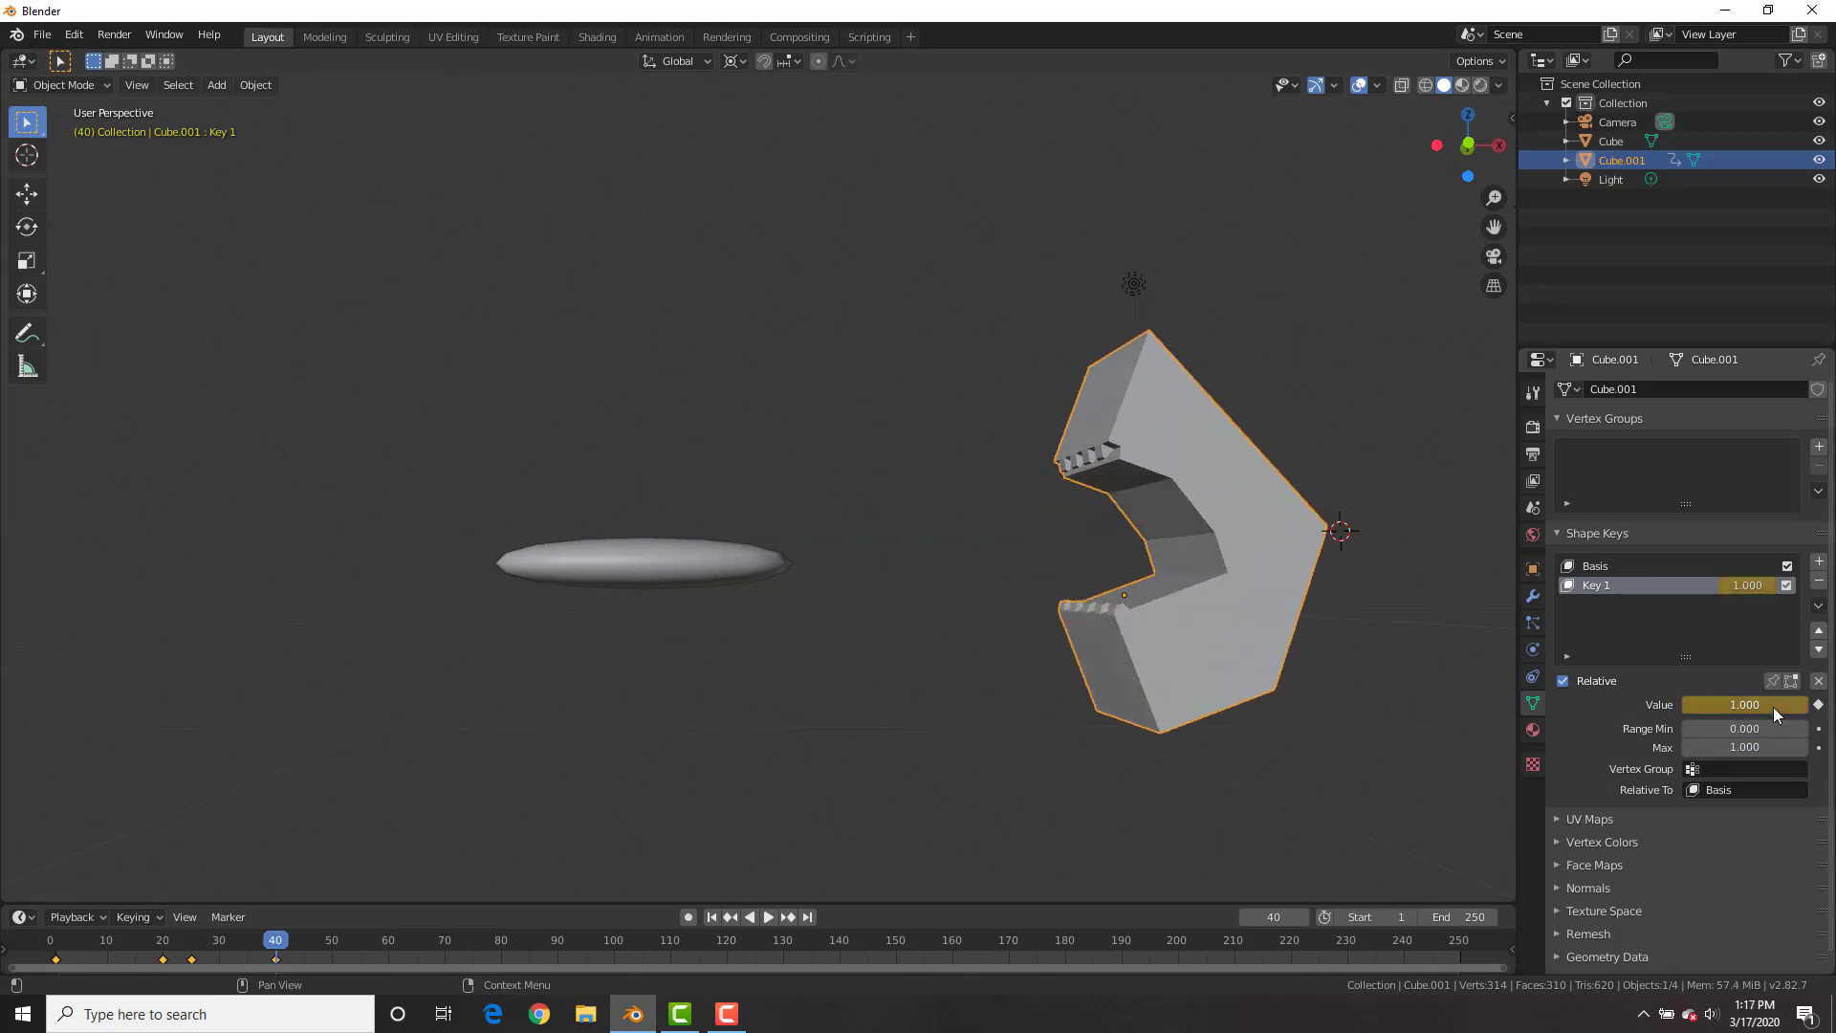
# Duplicate the animated jaws in place, leaving the copy exactly over the original
pyautogui.moveTo(61, 944); pyautogui.dragTo(243, 947)
pyautogui.moveTo(883, 530); pyautogui.dragTo(874, 567, button='middle')
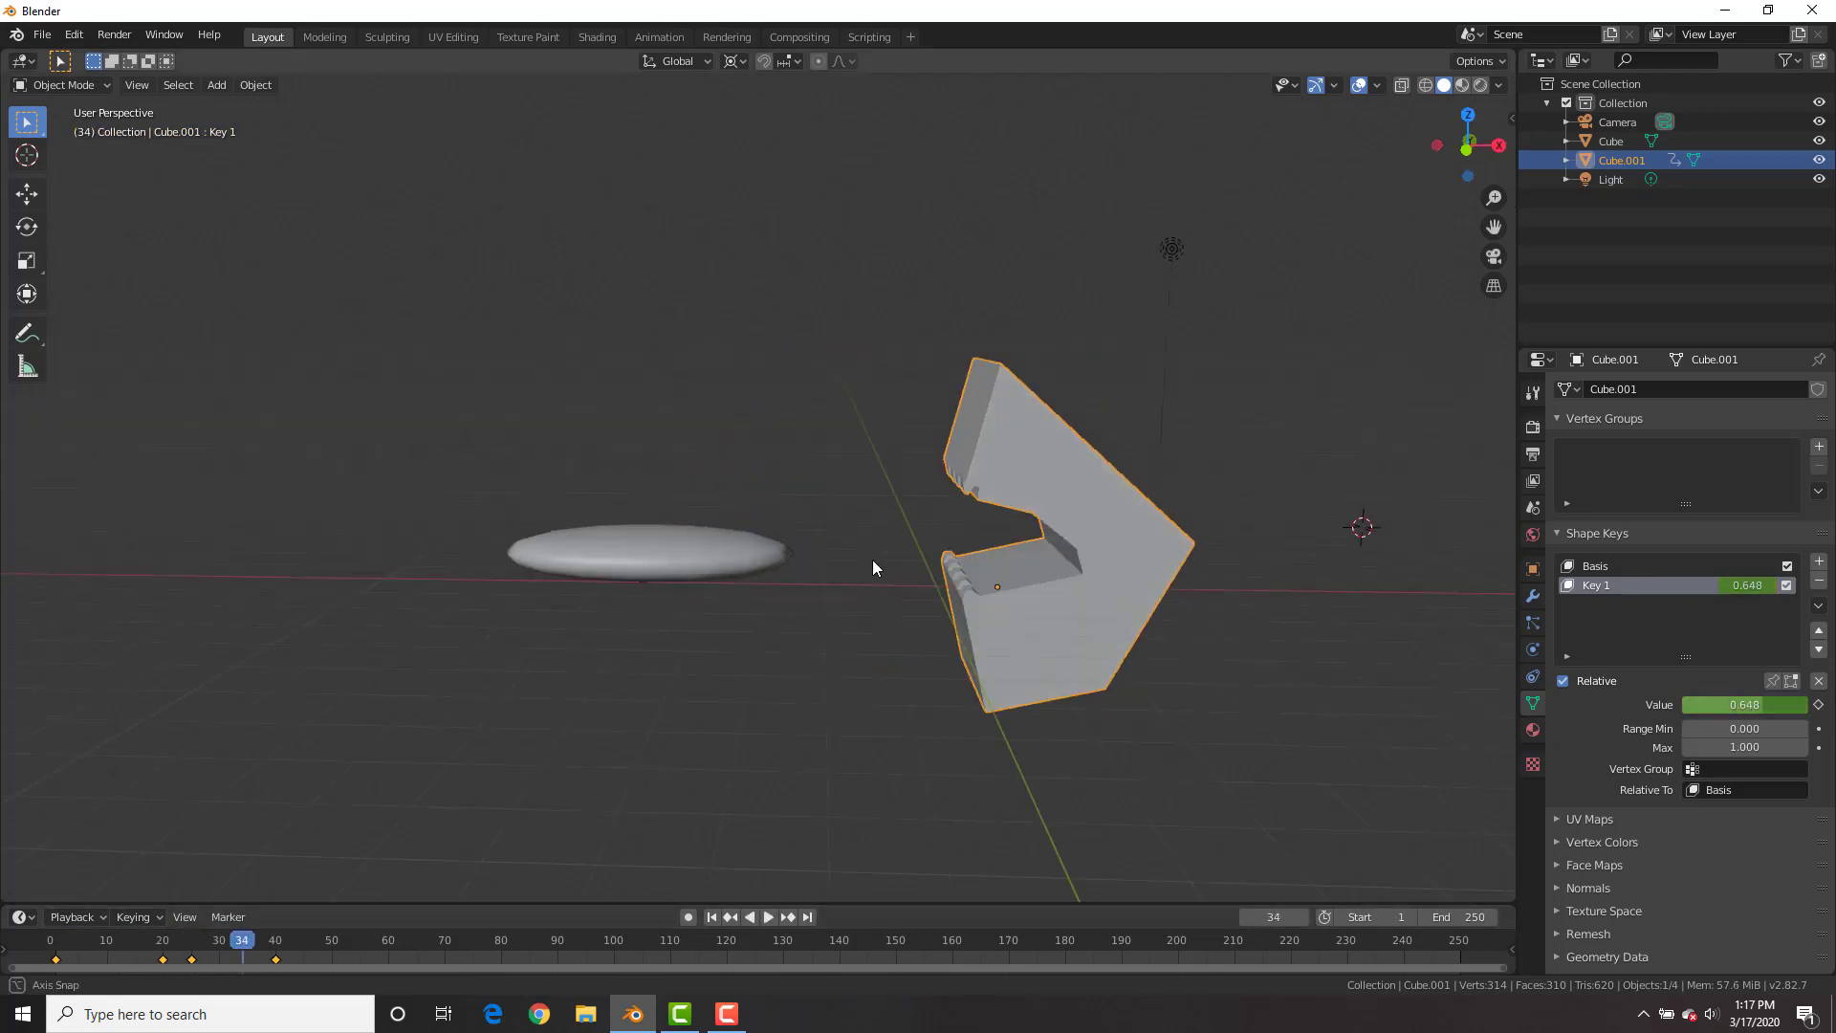
pyautogui.press('g')
pyautogui.rightClick(1079, 555)
pyautogui.hotkey('shift', 'd')
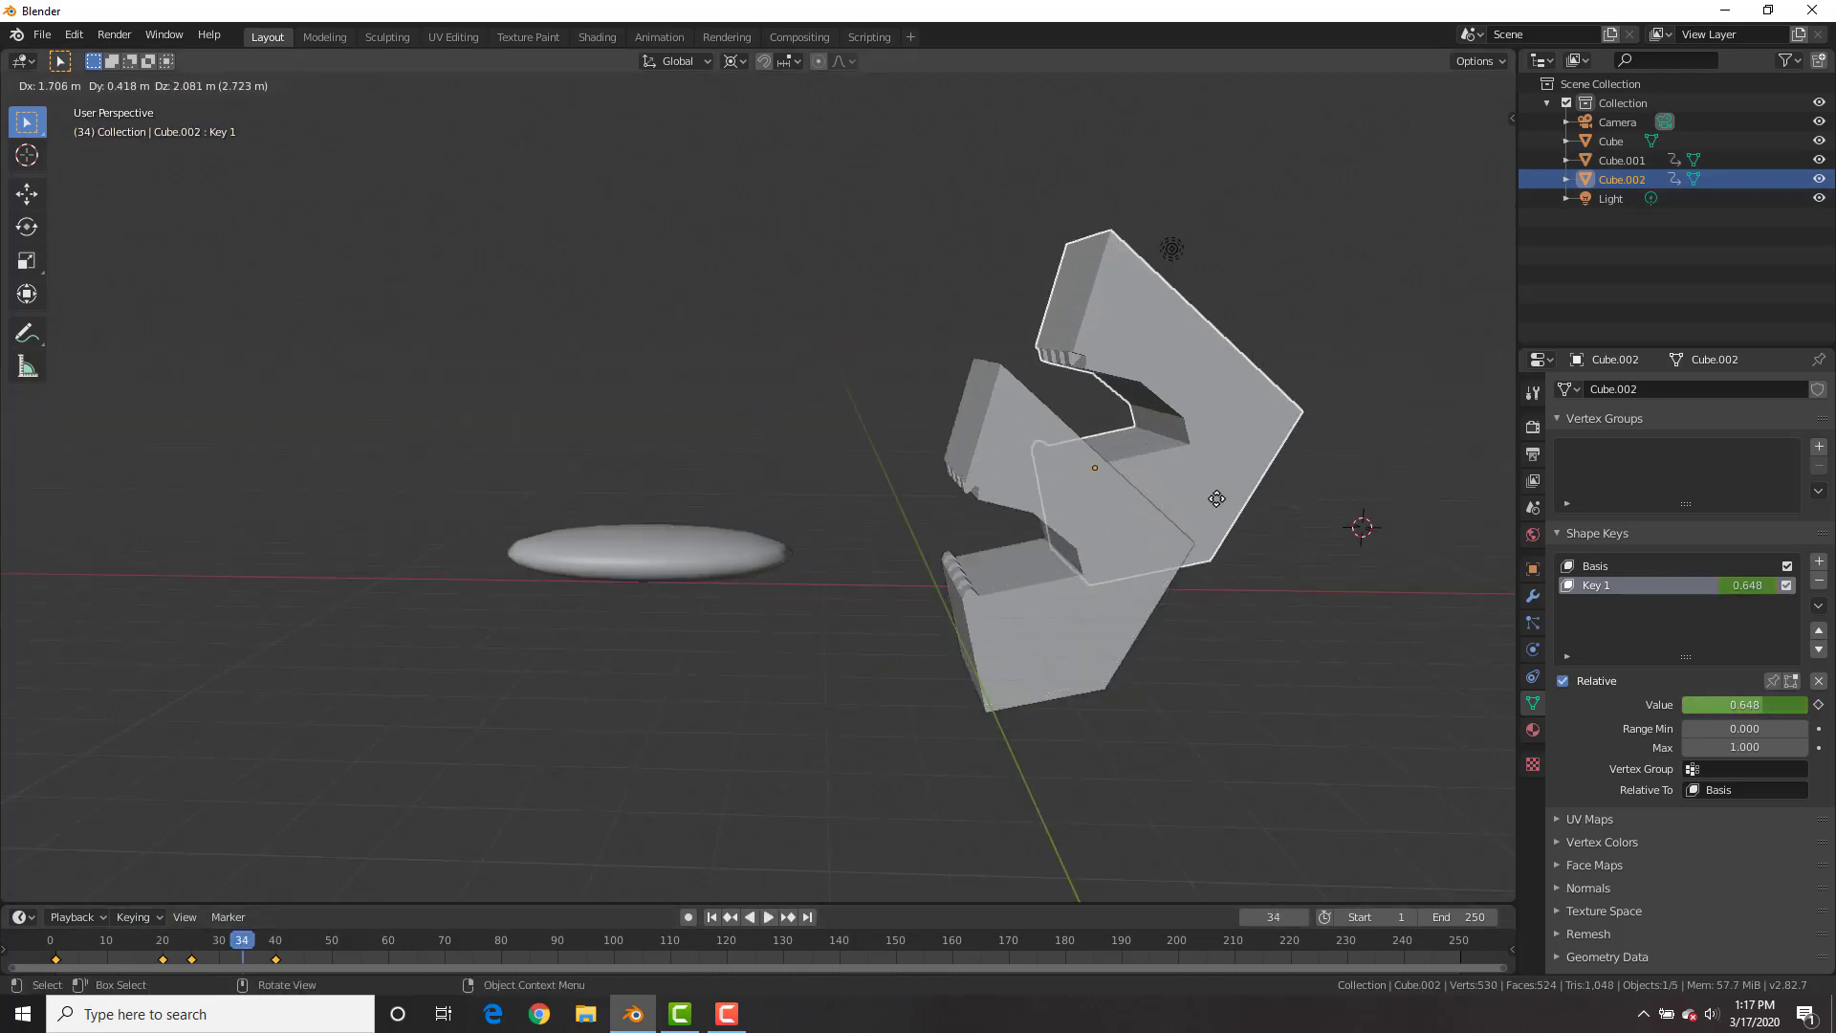
pyautogui.rightClick(1087, 565)
# Set the duplicate jaws' viewport display to Wire
pyautogui.click(1534, 570)
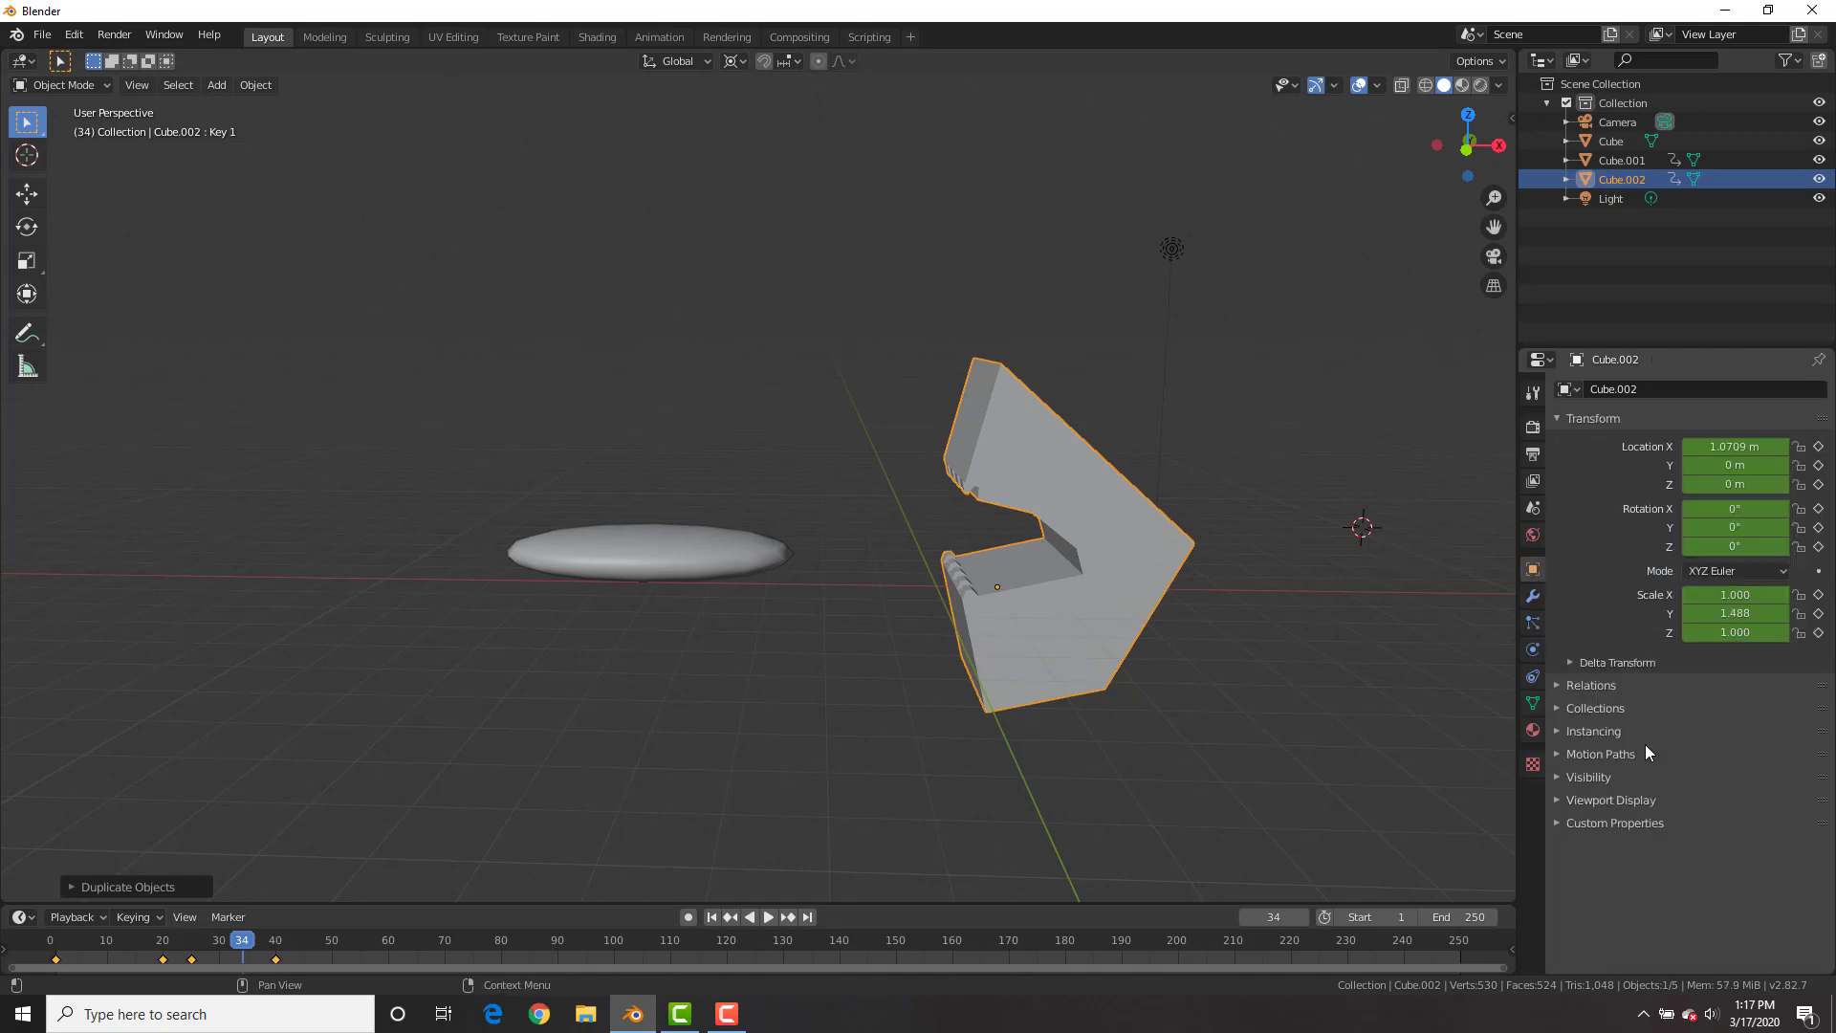
pyautogui.click(1607, 800)
pyautogui.scroll(-1, 1626, 813)
pyautogui.click(1729, 887)
pyautogui.click(1725, 842)
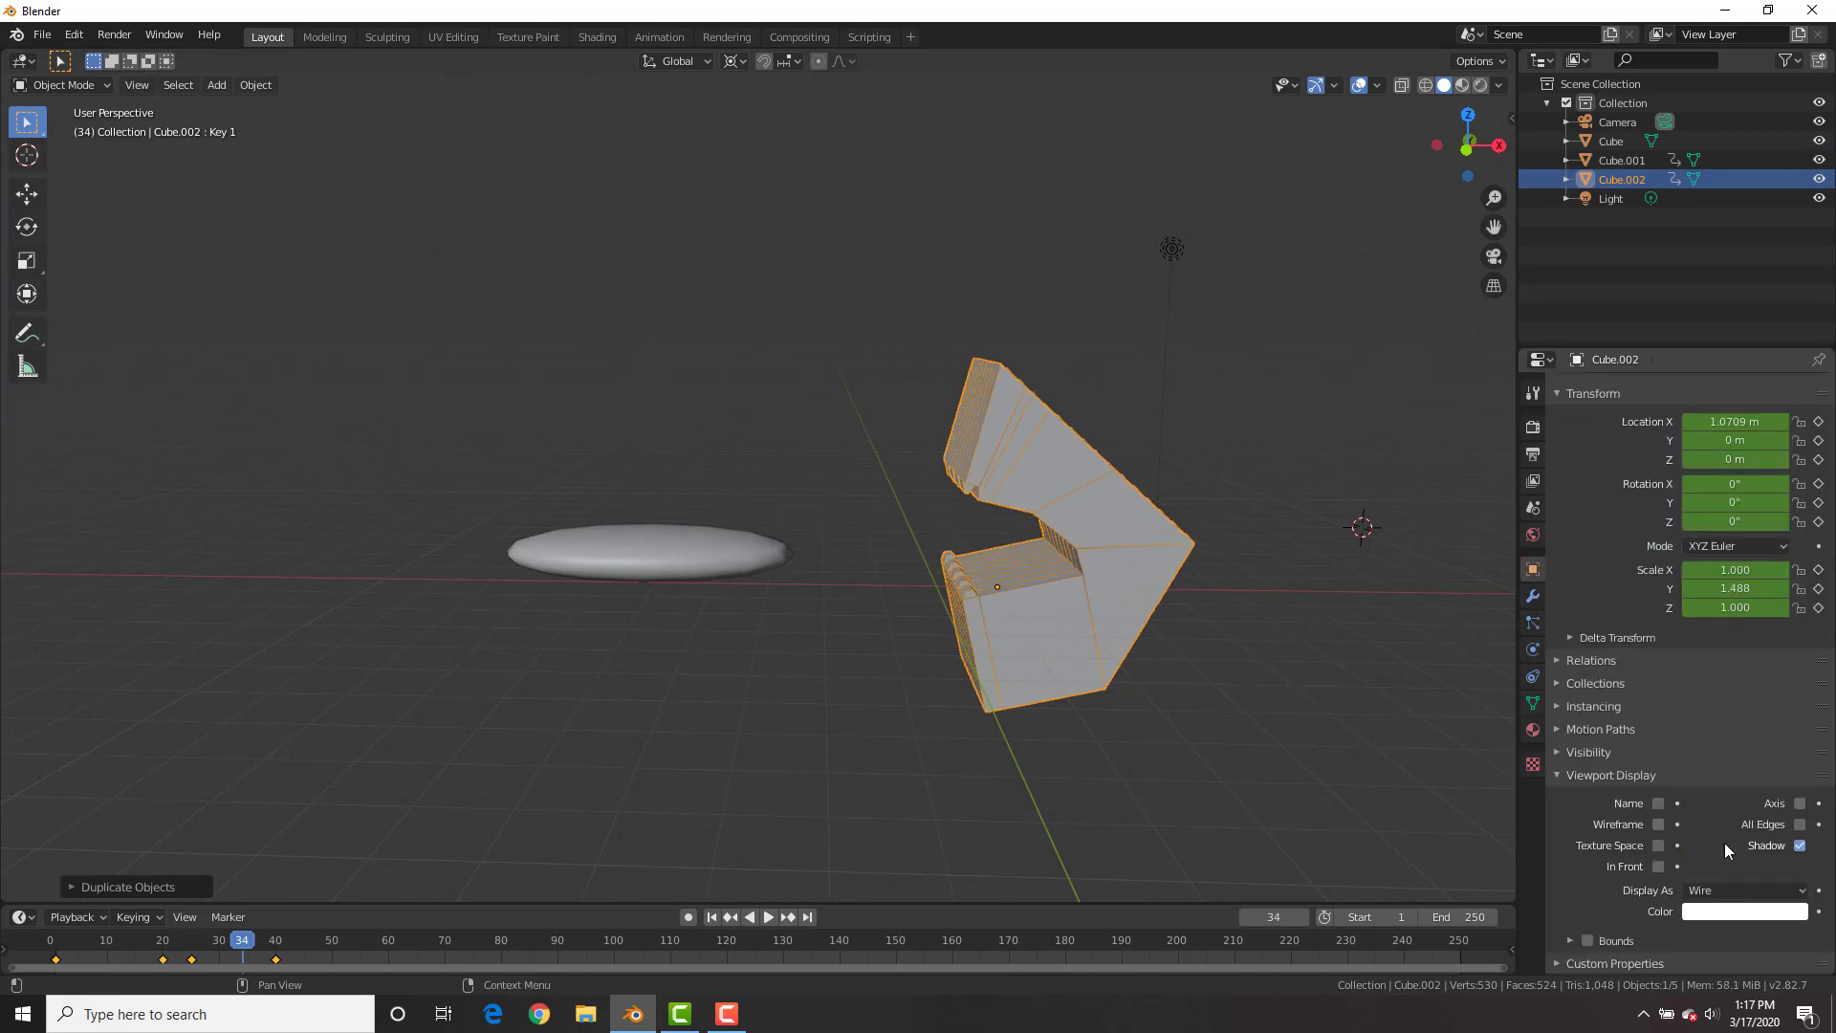
pyautogui.press('g')
pyautogui.rightClick(1271, 548)
# Delete the duplicate jaws' keyframes at frame 40 and scrub through the animation to check that the copy stays behind
pyautogui.moveTo(146, 944); pyautogui.dragTo(192, 945)
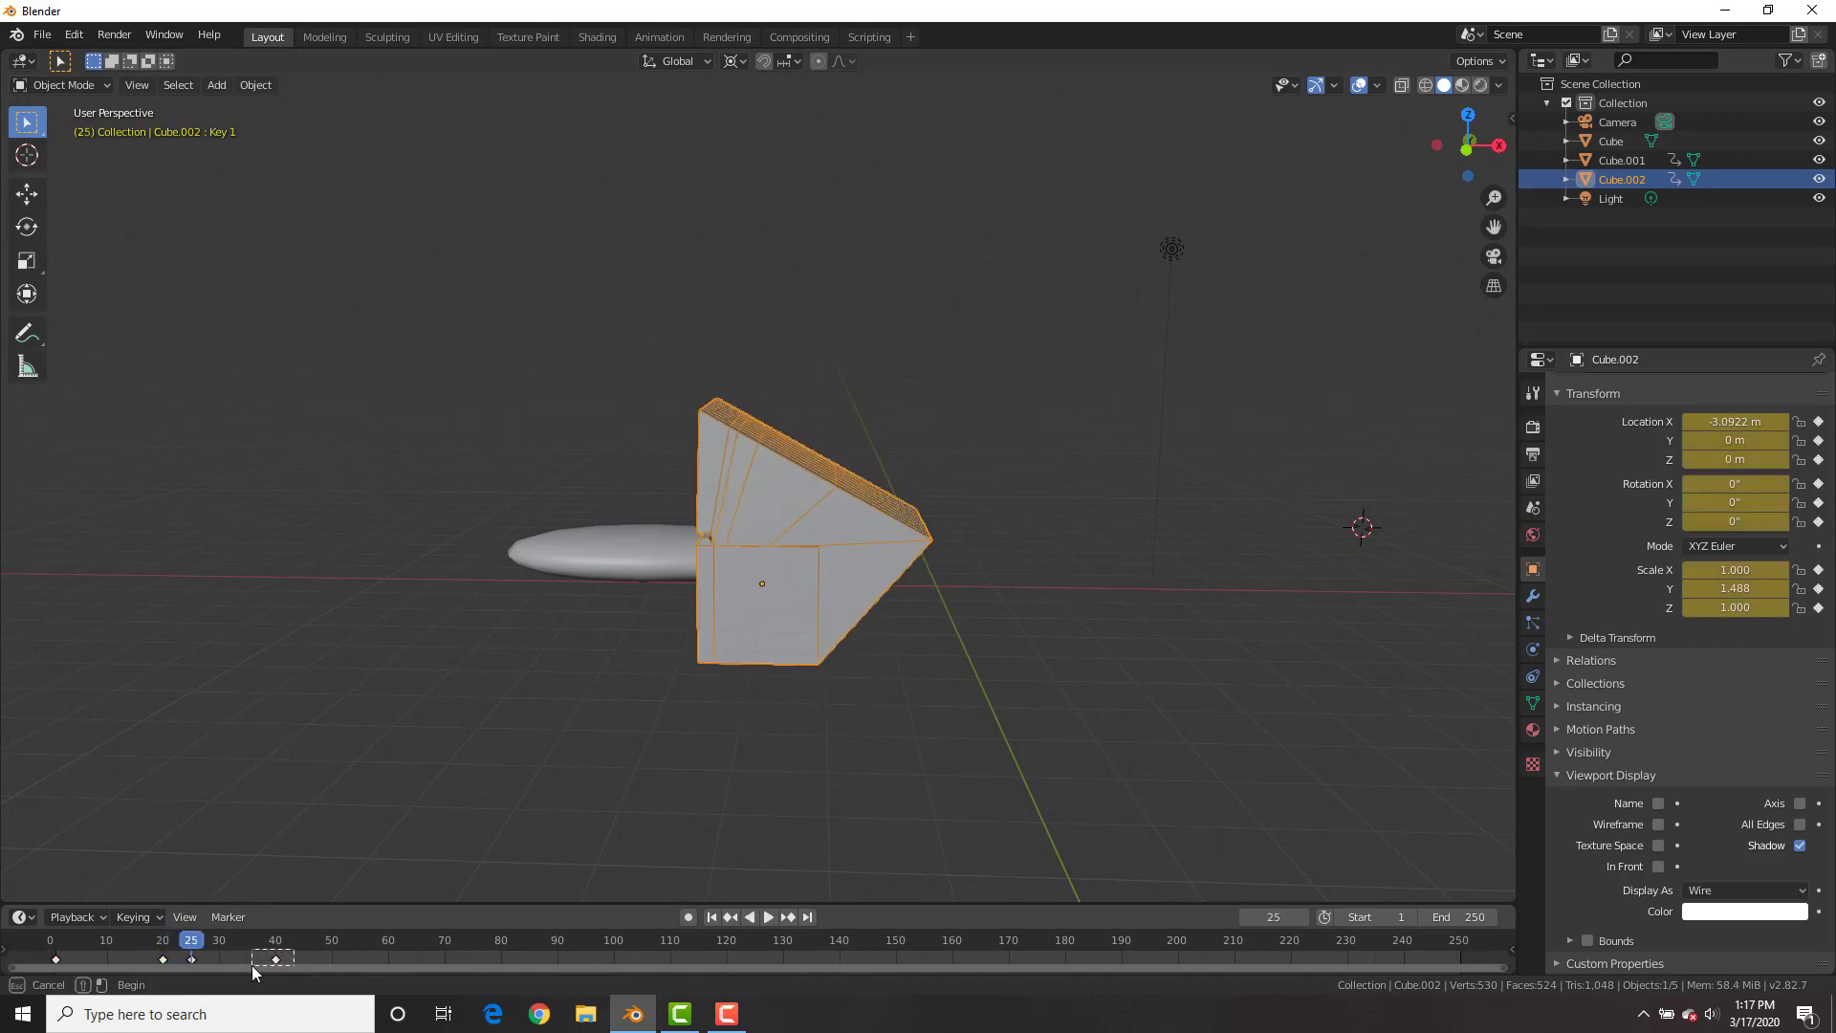
pyautogui.moveTo(246, 974); pyautogui.dragTo(249, 972)
pyautogui.press('x')
pyautogui.click(234, 923)
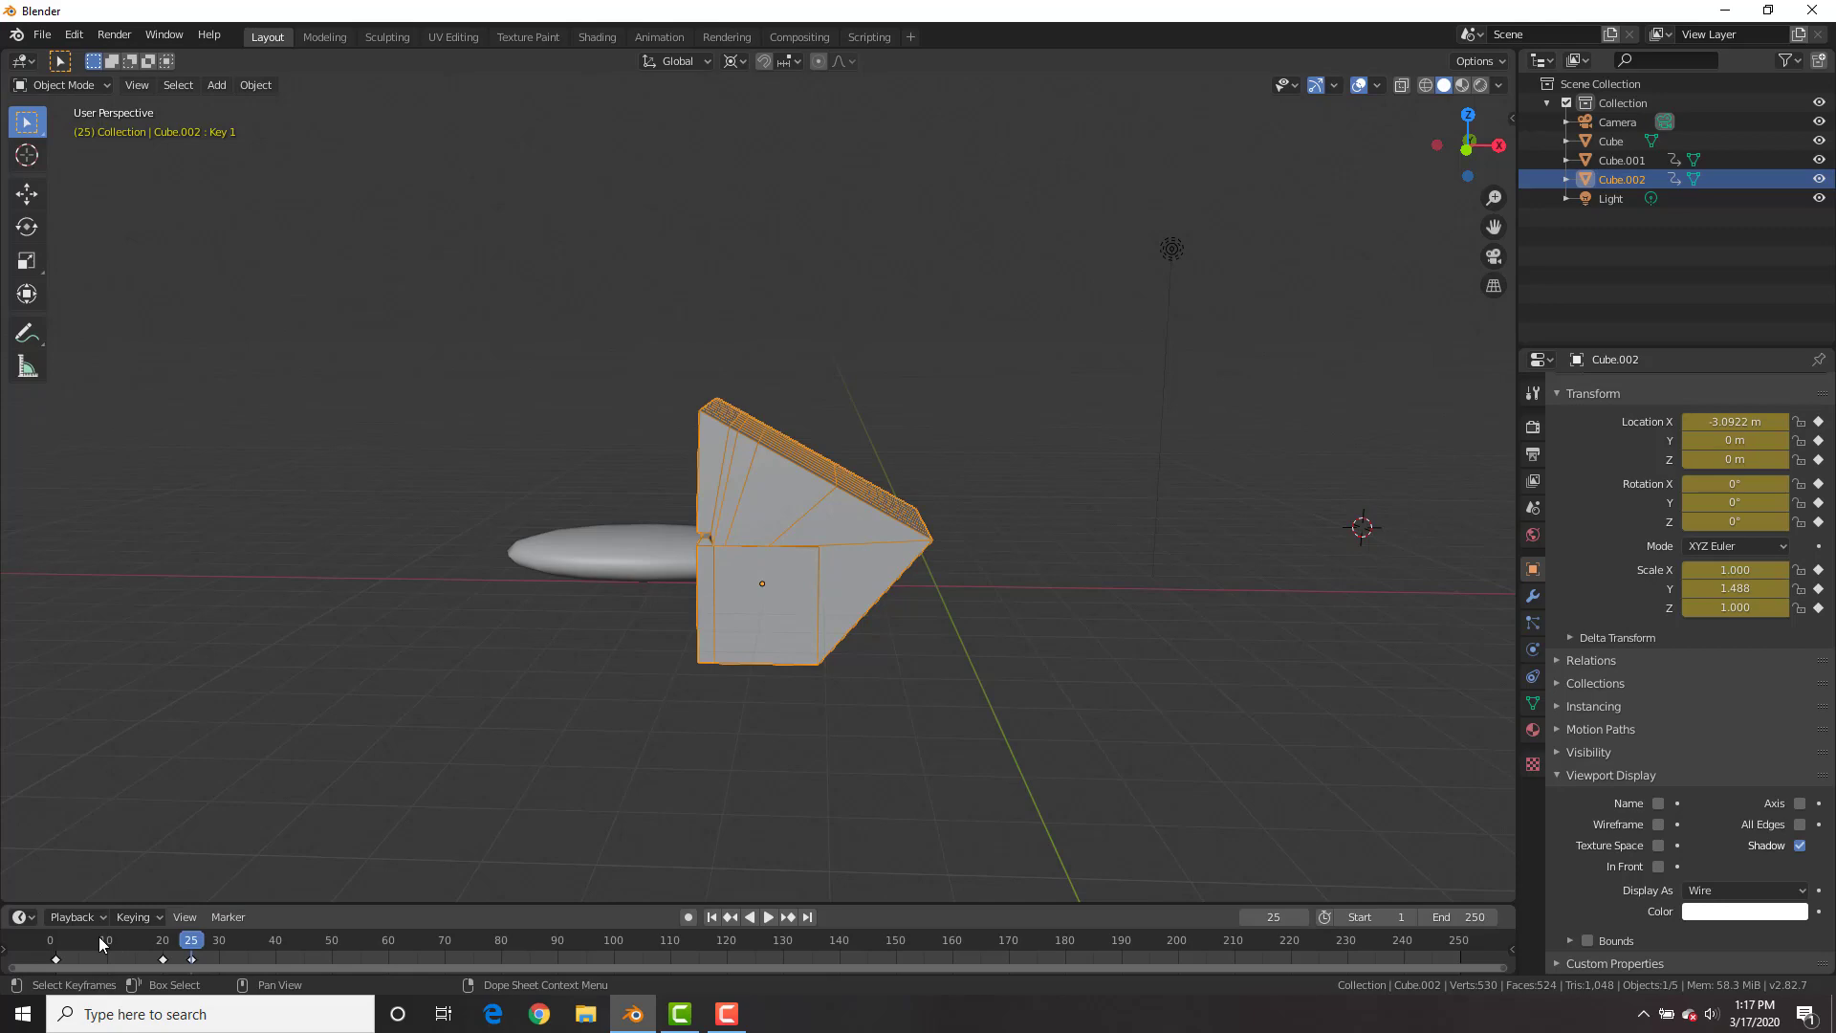
pyautogui.moveTo(63, 940); pyautogui.dragTo(163, 943)
pyautogui.moveTo(245, 950); pyautogui.dragTo(293, 951)
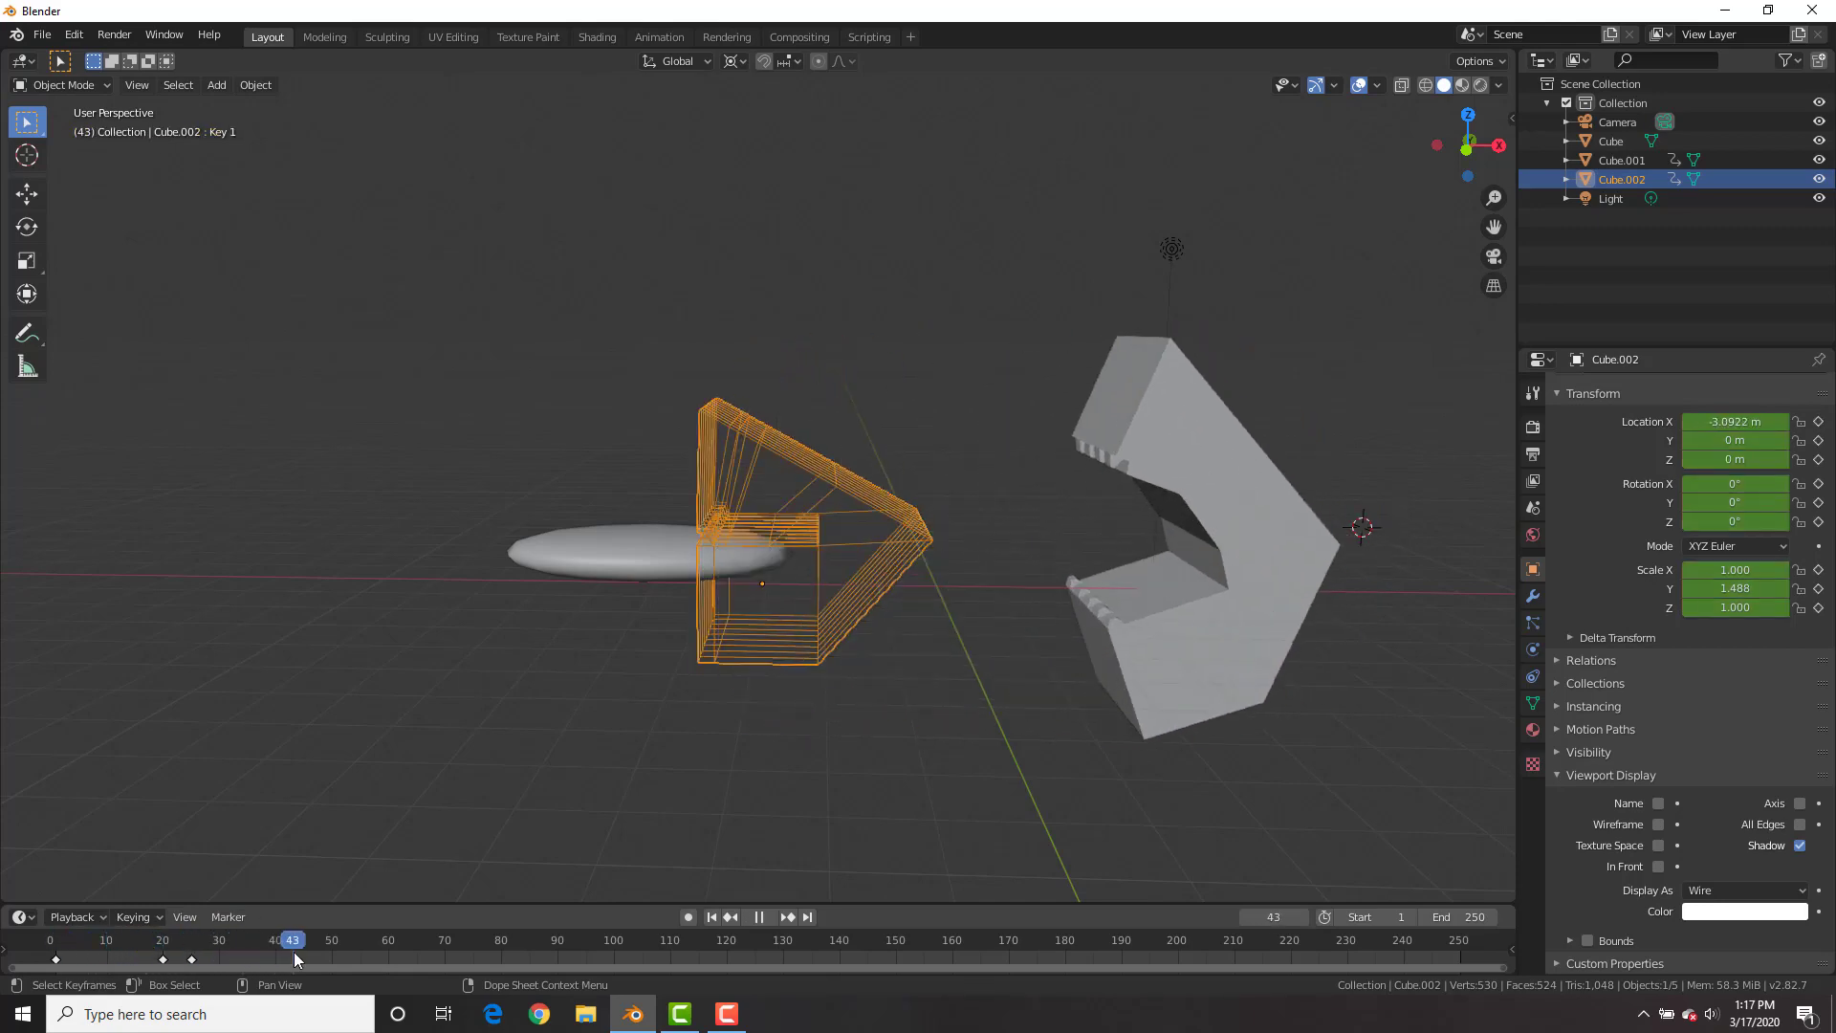
# Add a Boolean modifier to the ice cream shape, using Difference with Cube.002 as the cutting object
pyautogui.scroll(4, 789, 536)
pyautogui.click(553, 633)
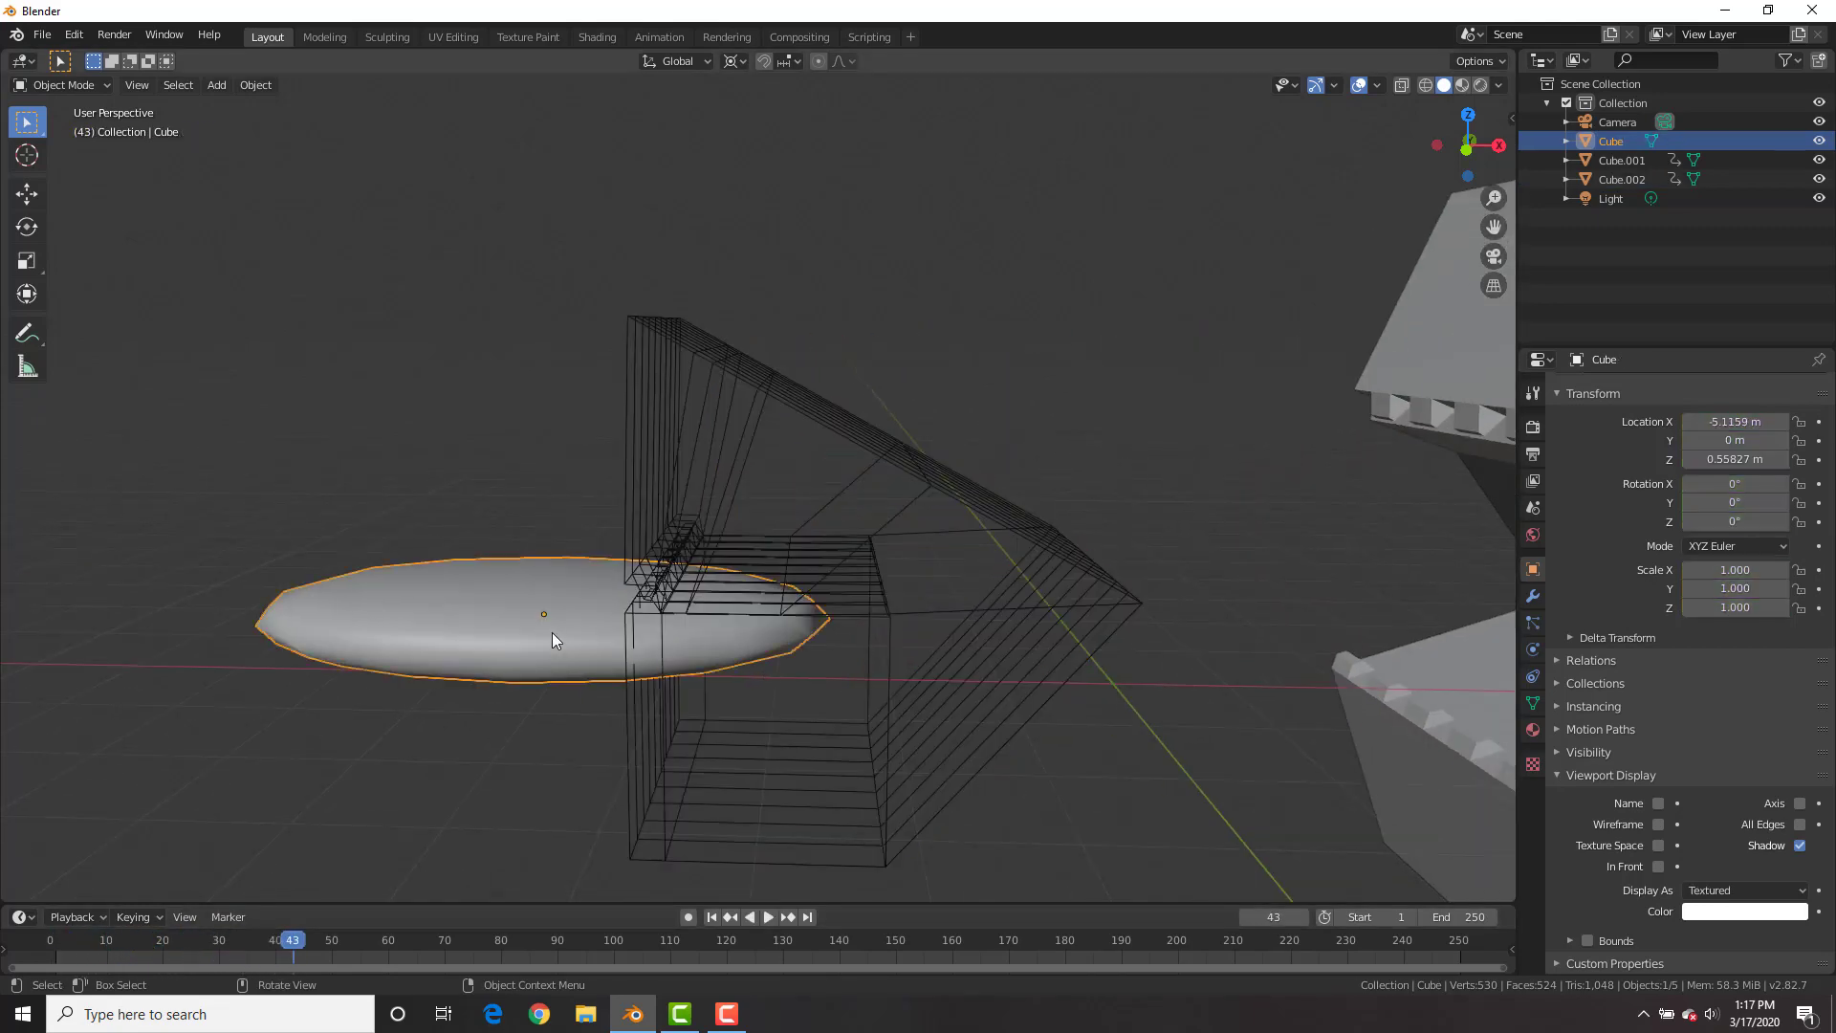
pyautogui.click(1534, 596)
pyautogui.click(1663, 386)
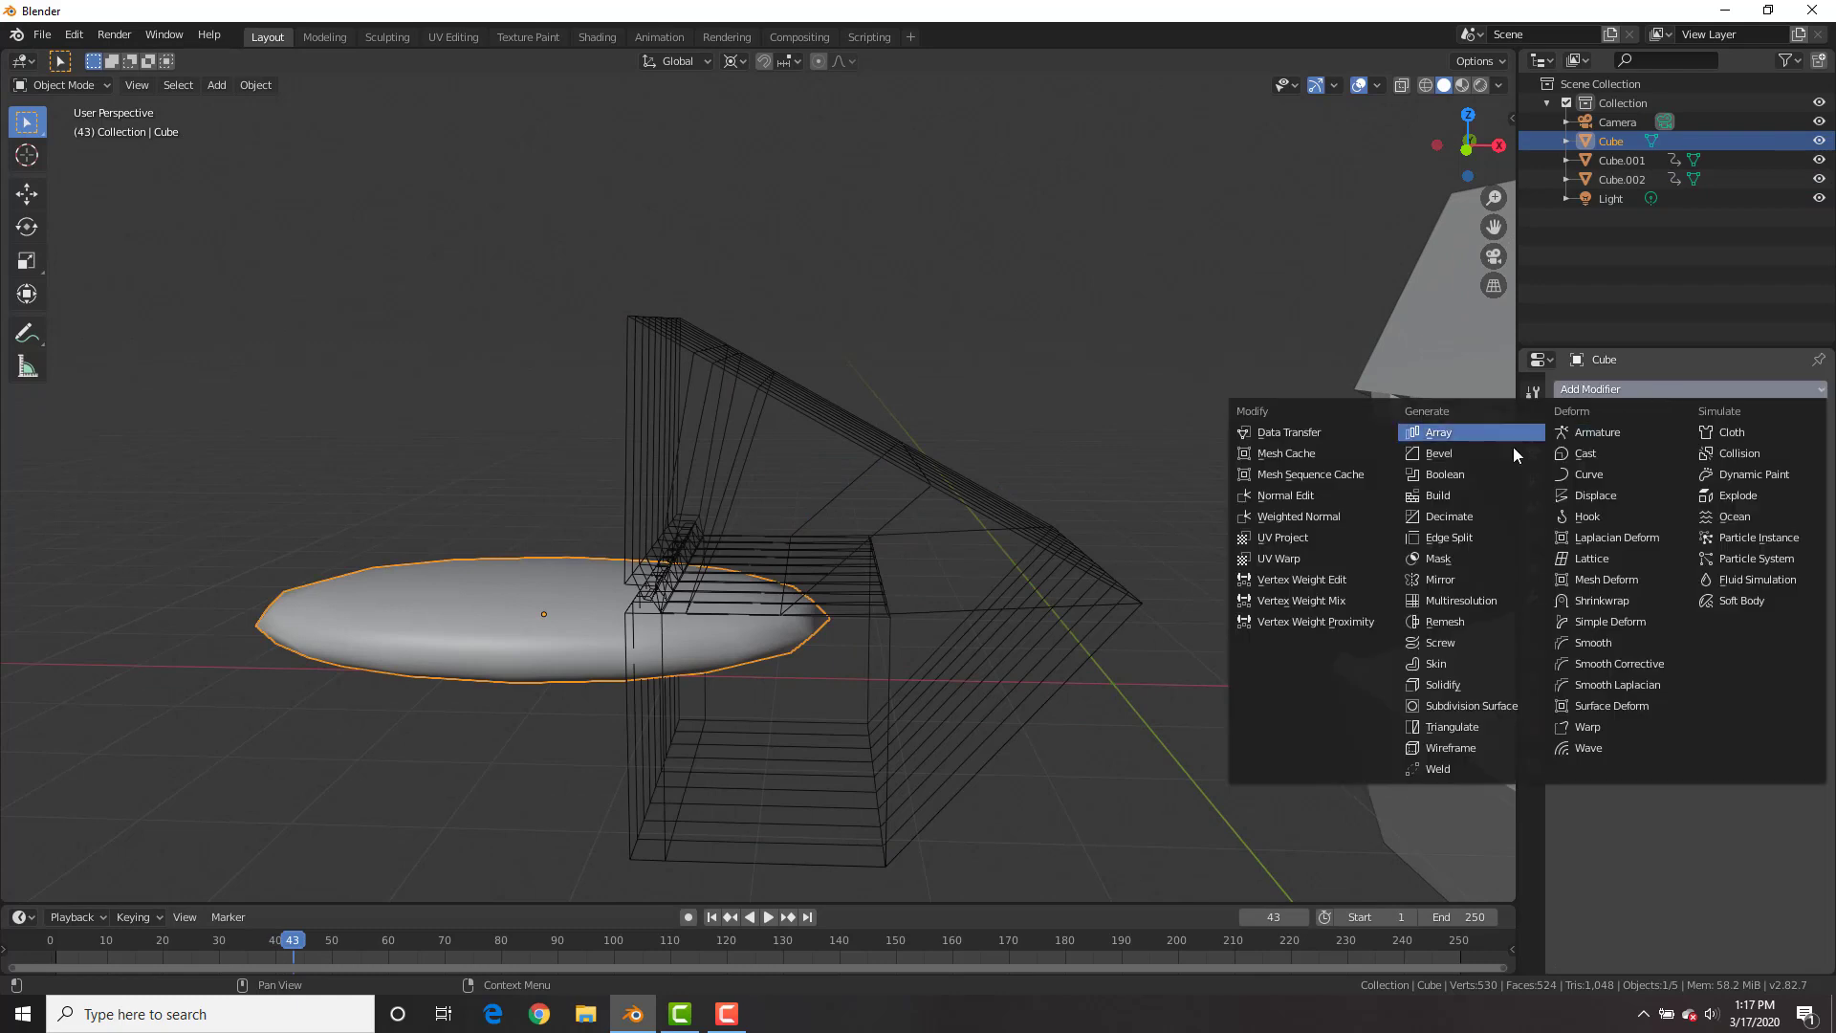
pyautogui.click(1484, 474)
pyautogui.click(1737, 495)
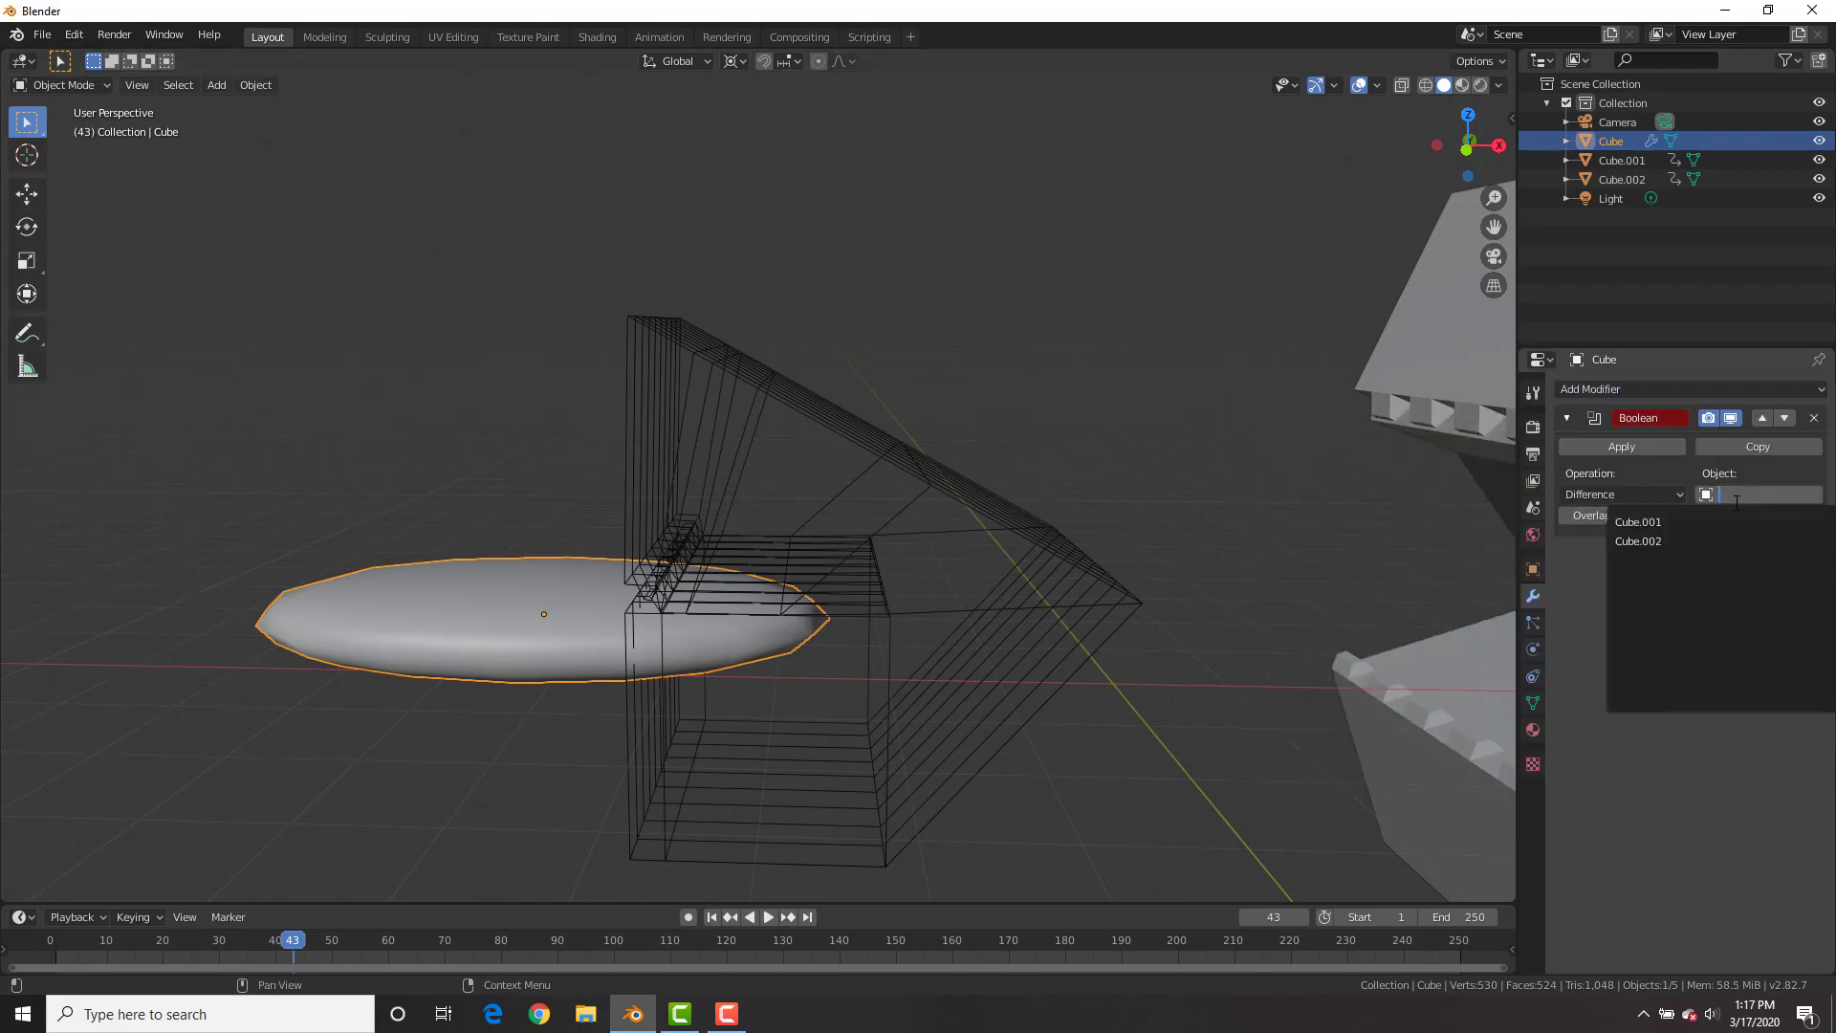
pyautogui.click(1655, 542)
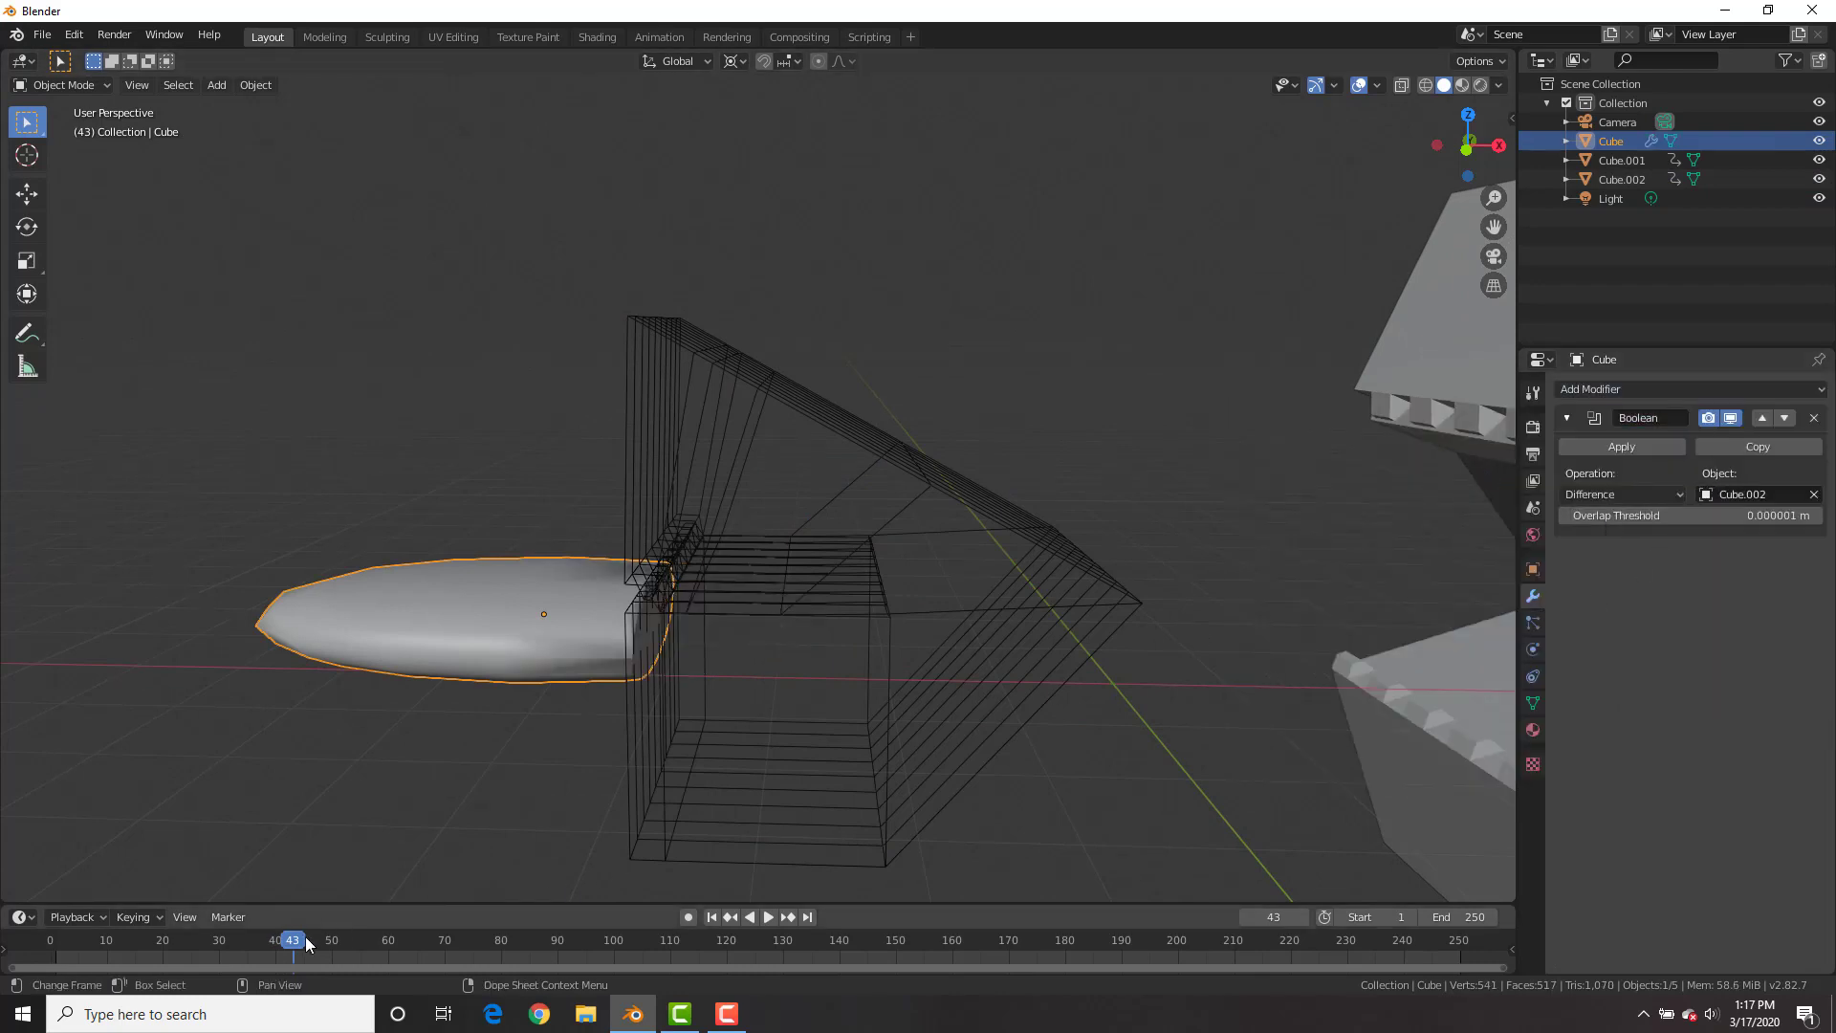
# Scrub back to frame 23 and hide the original jaws to expose the Boolean cut in the ice cream
pyautogui.moveTo(277, 947); pyautogui.dragTo(185, 947)
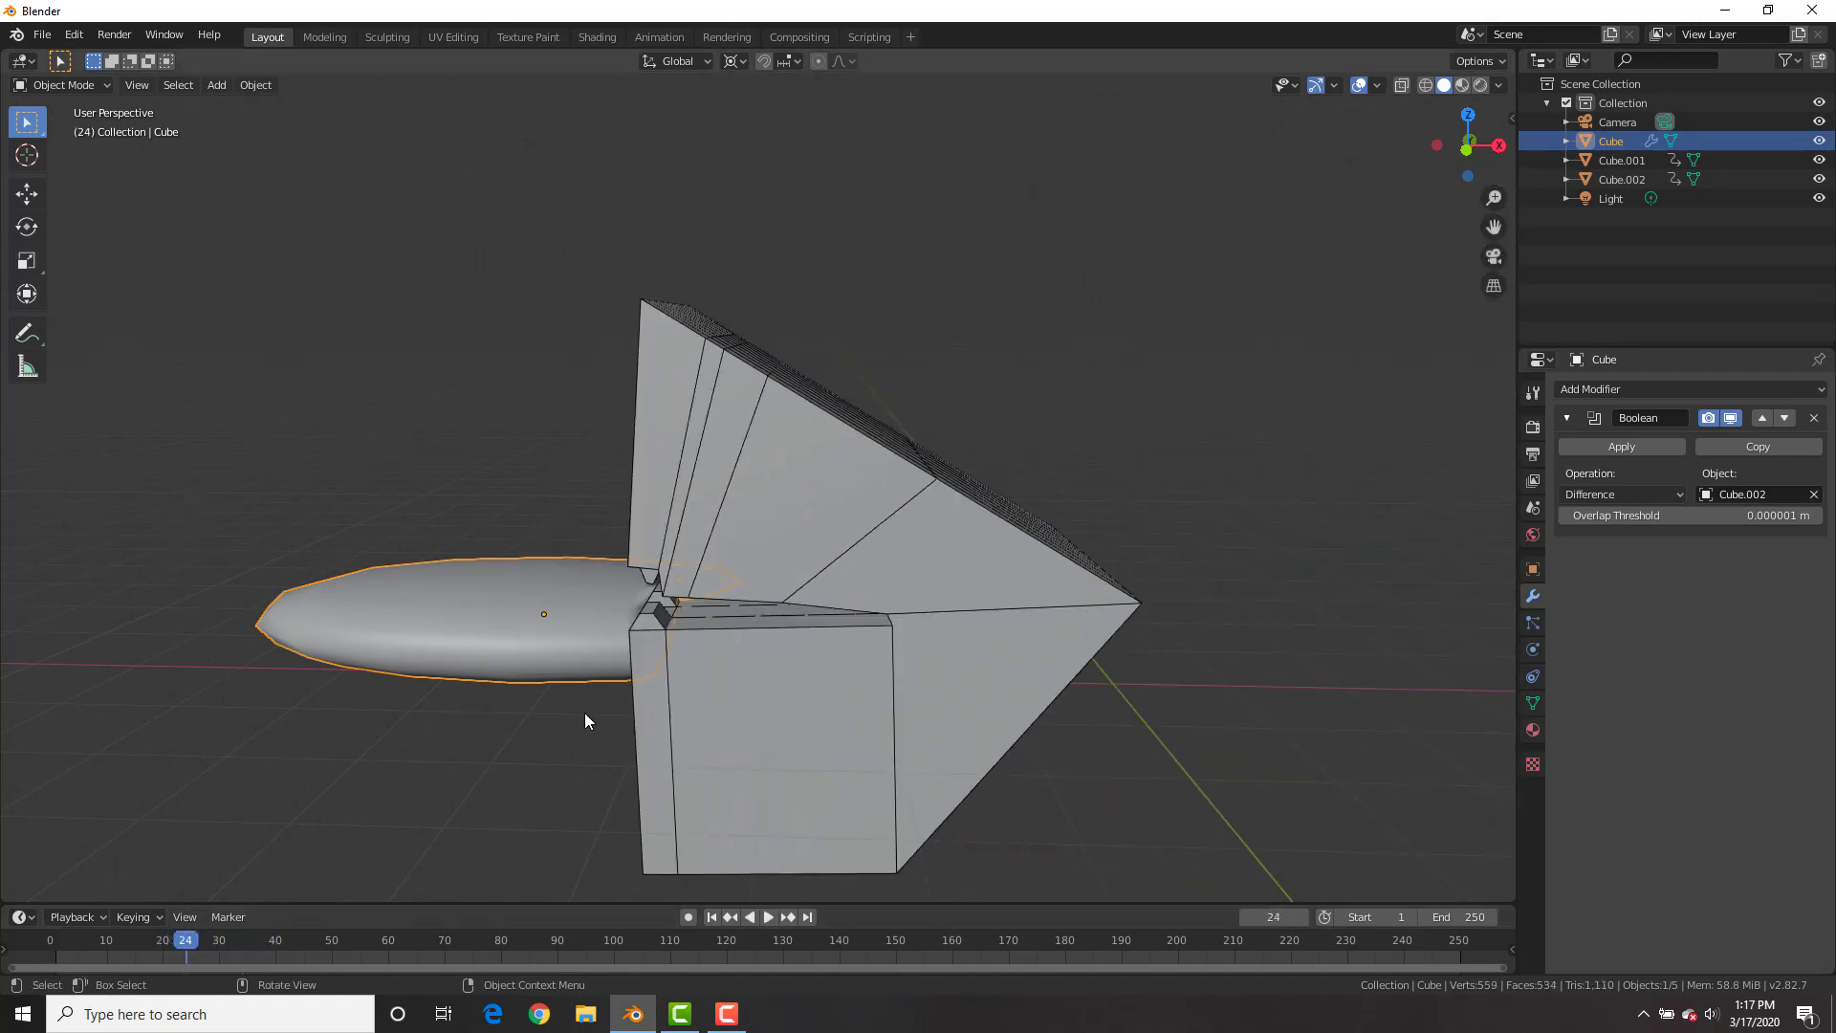
pyautogui.scroll(3, 670, 703)
pyautogui.moveTo(742, 696); pyautogui.dragTo(798, 634, button='middle')
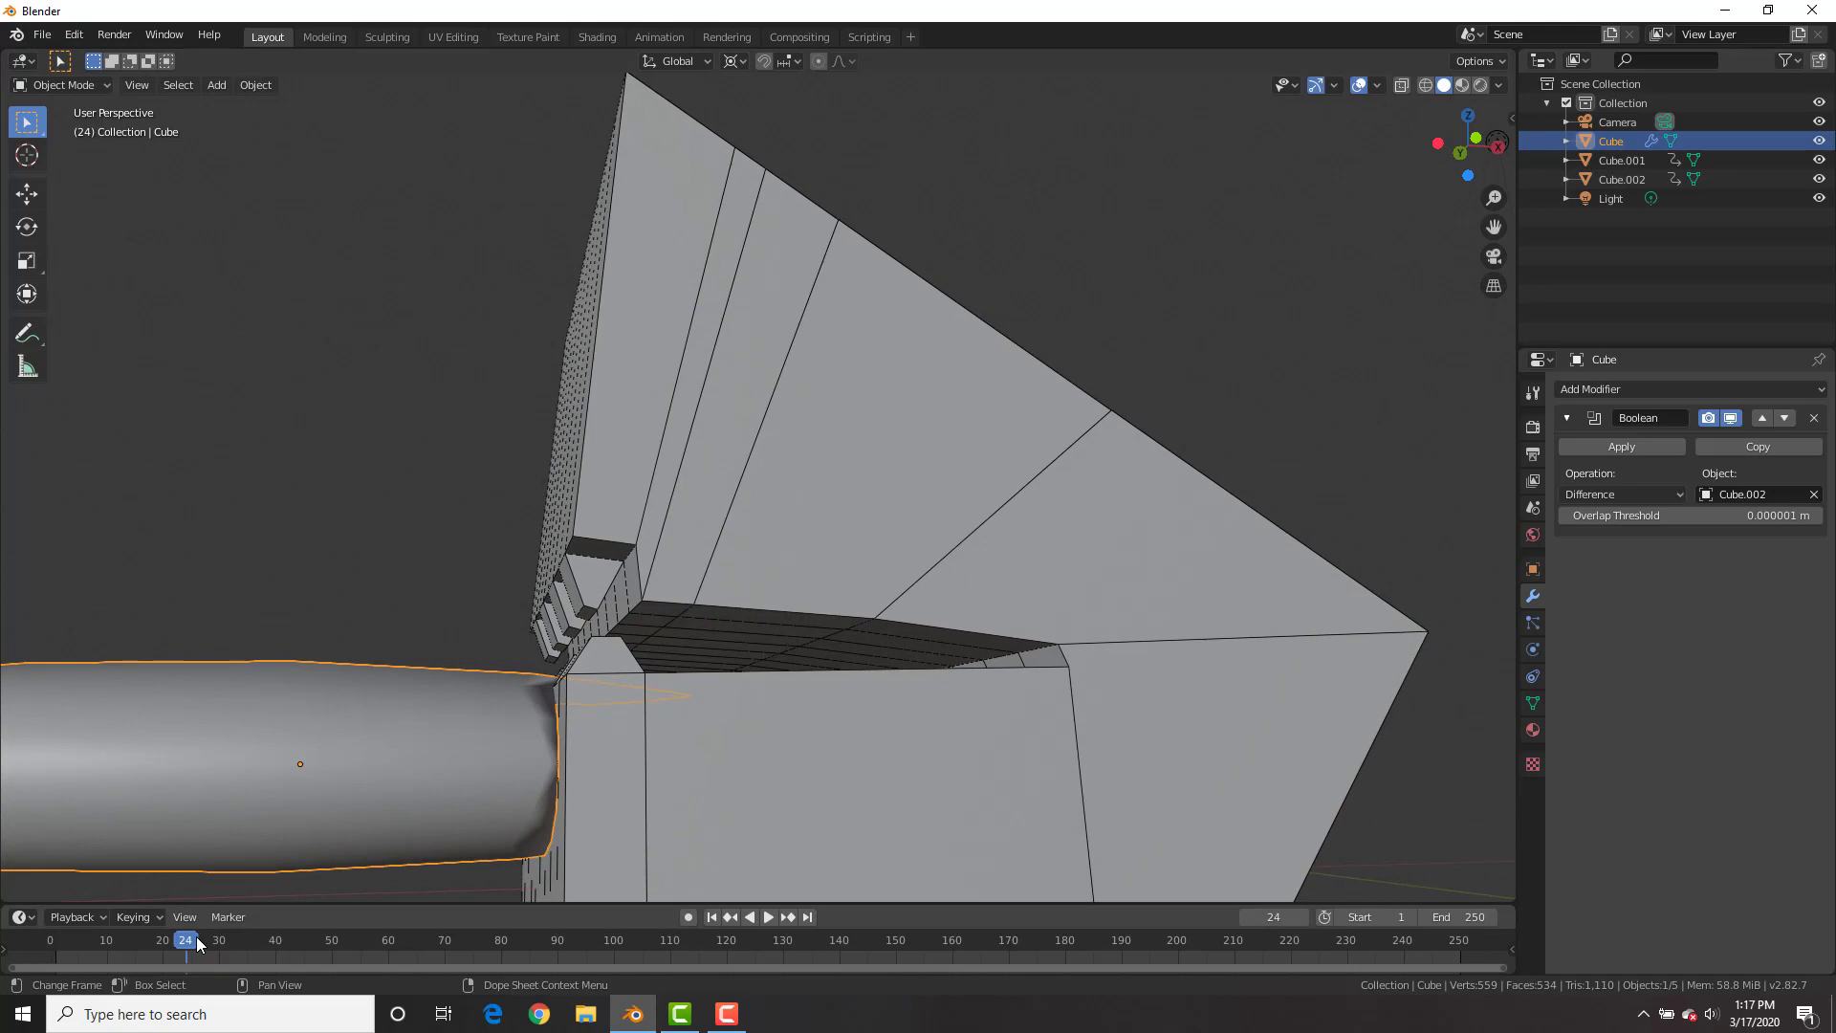
pyautogui.moveTo(195, 938); pyautogui.dragTo(179, 942)
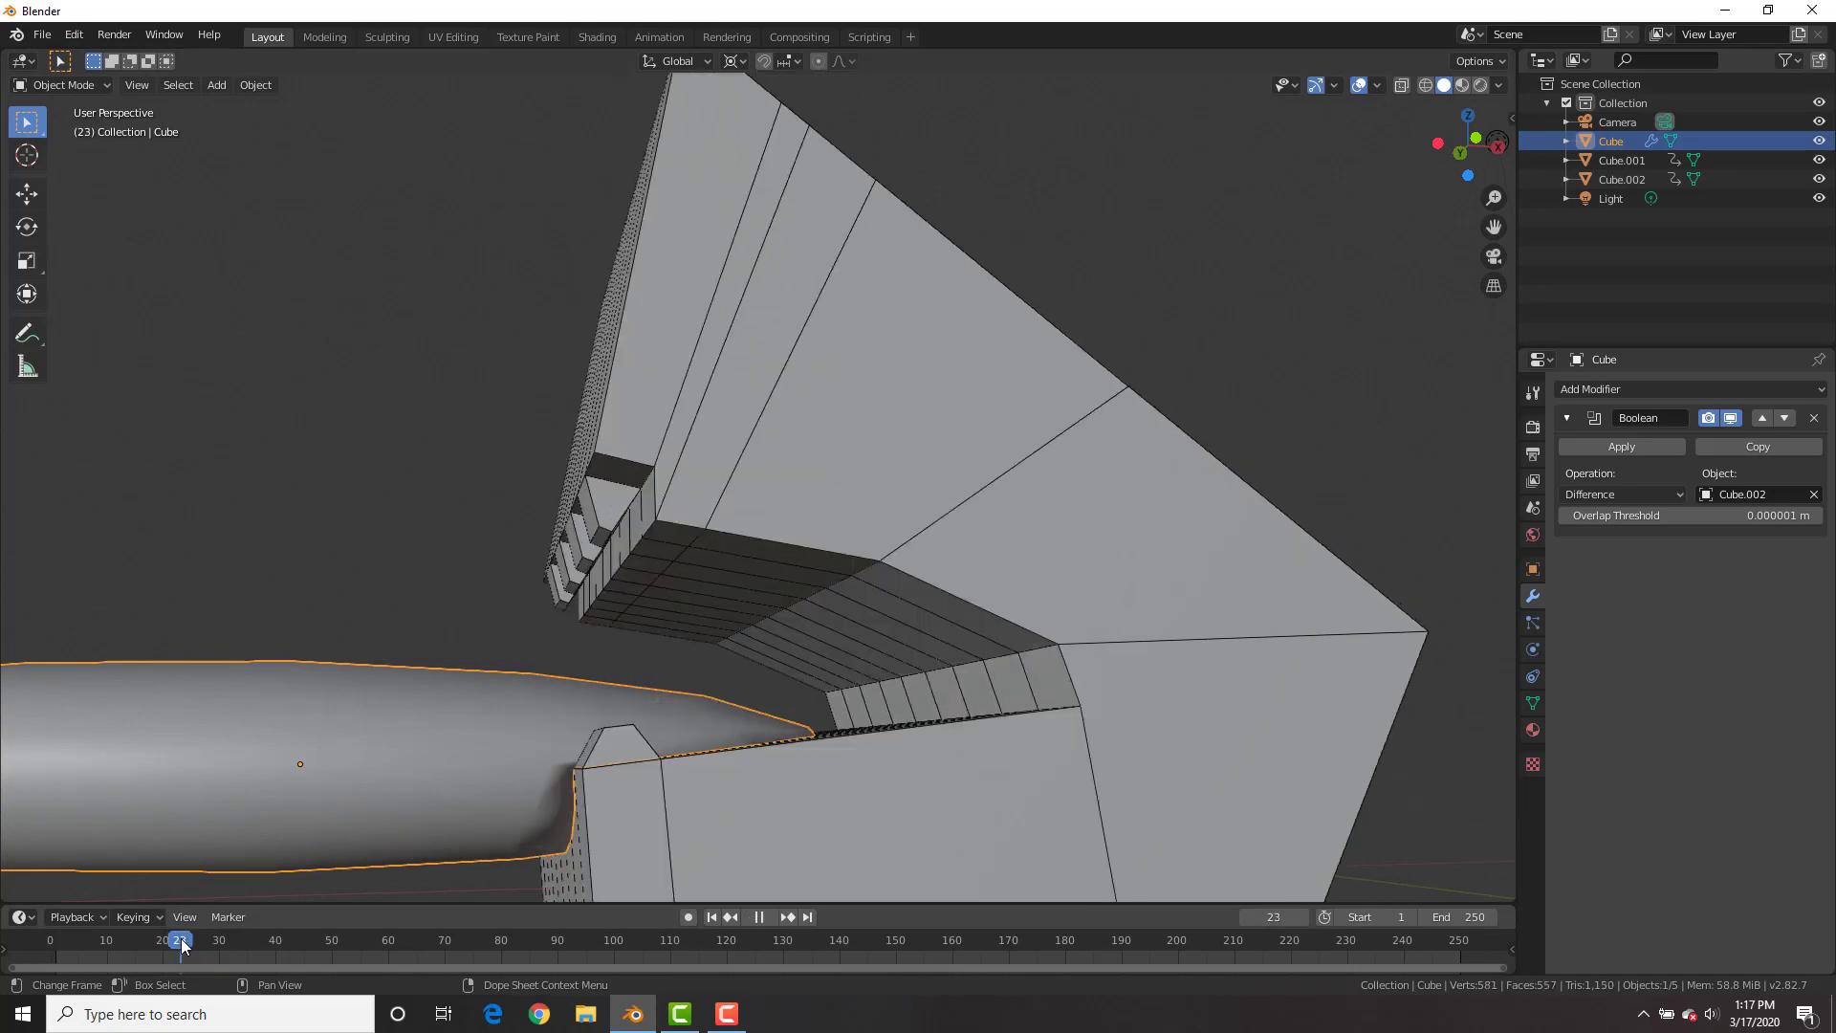
pyautogui.click(854, 770)
pyautogui.press('h')
pyautogui.keyDown('shift'); pyautogui.moveTo(852, 767); pyautogui.dragTo(916, 654, button='middle'); pyautogui.keyUp('shift')
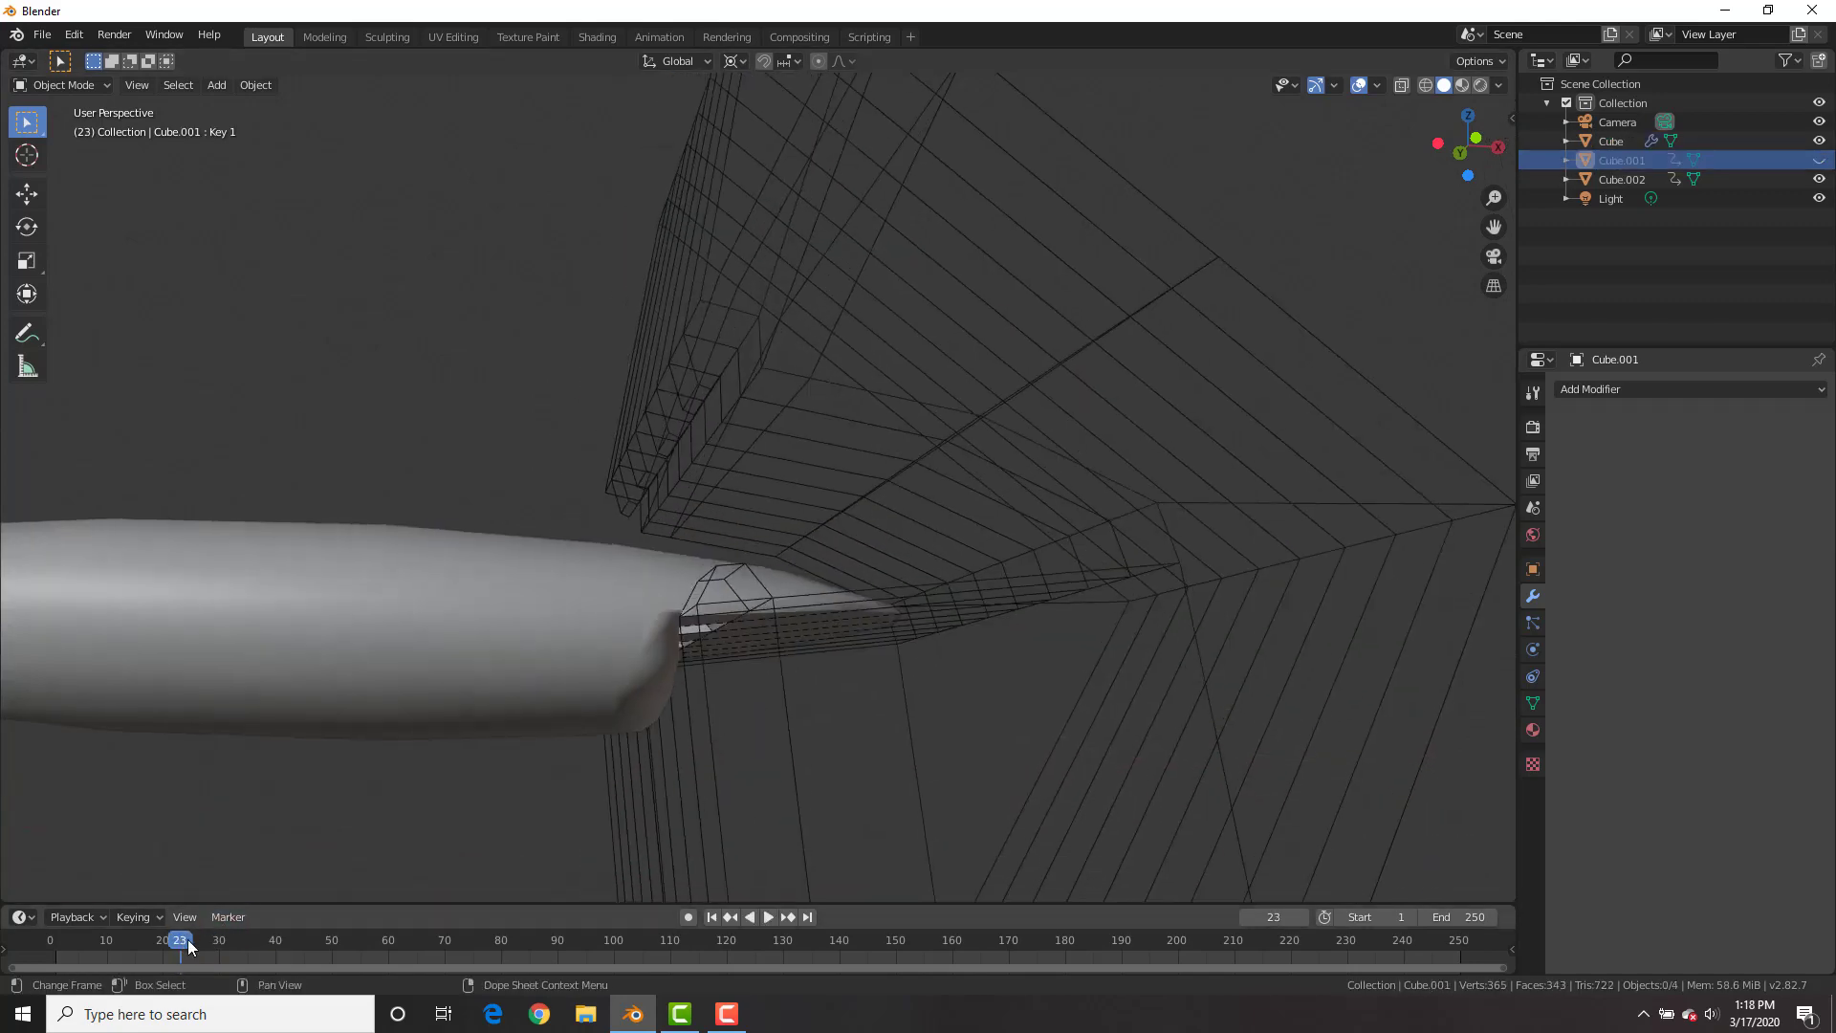
# Scrub the timeline to frame 26 and examine the bitten edge of the ice cream from several angles
pyautogui.press('space')
pyautogui.moveTo(182, 941); pyautogui.dragTo(182, 943)
pyautogui.moveTo(668, 613); pyautogui.dragTo(572, 504, button='middle')
pyautogui.moveTo(205, 945)
pyautogui.mouseDown()
pyautogui.moveTo(156, 942)
pyautogui.moveTo(198, 938)
pyautogui.mouseUp()
pyautogui.moveTo(727, 669); pyautogui.dragTo(823, 651, button='middle')
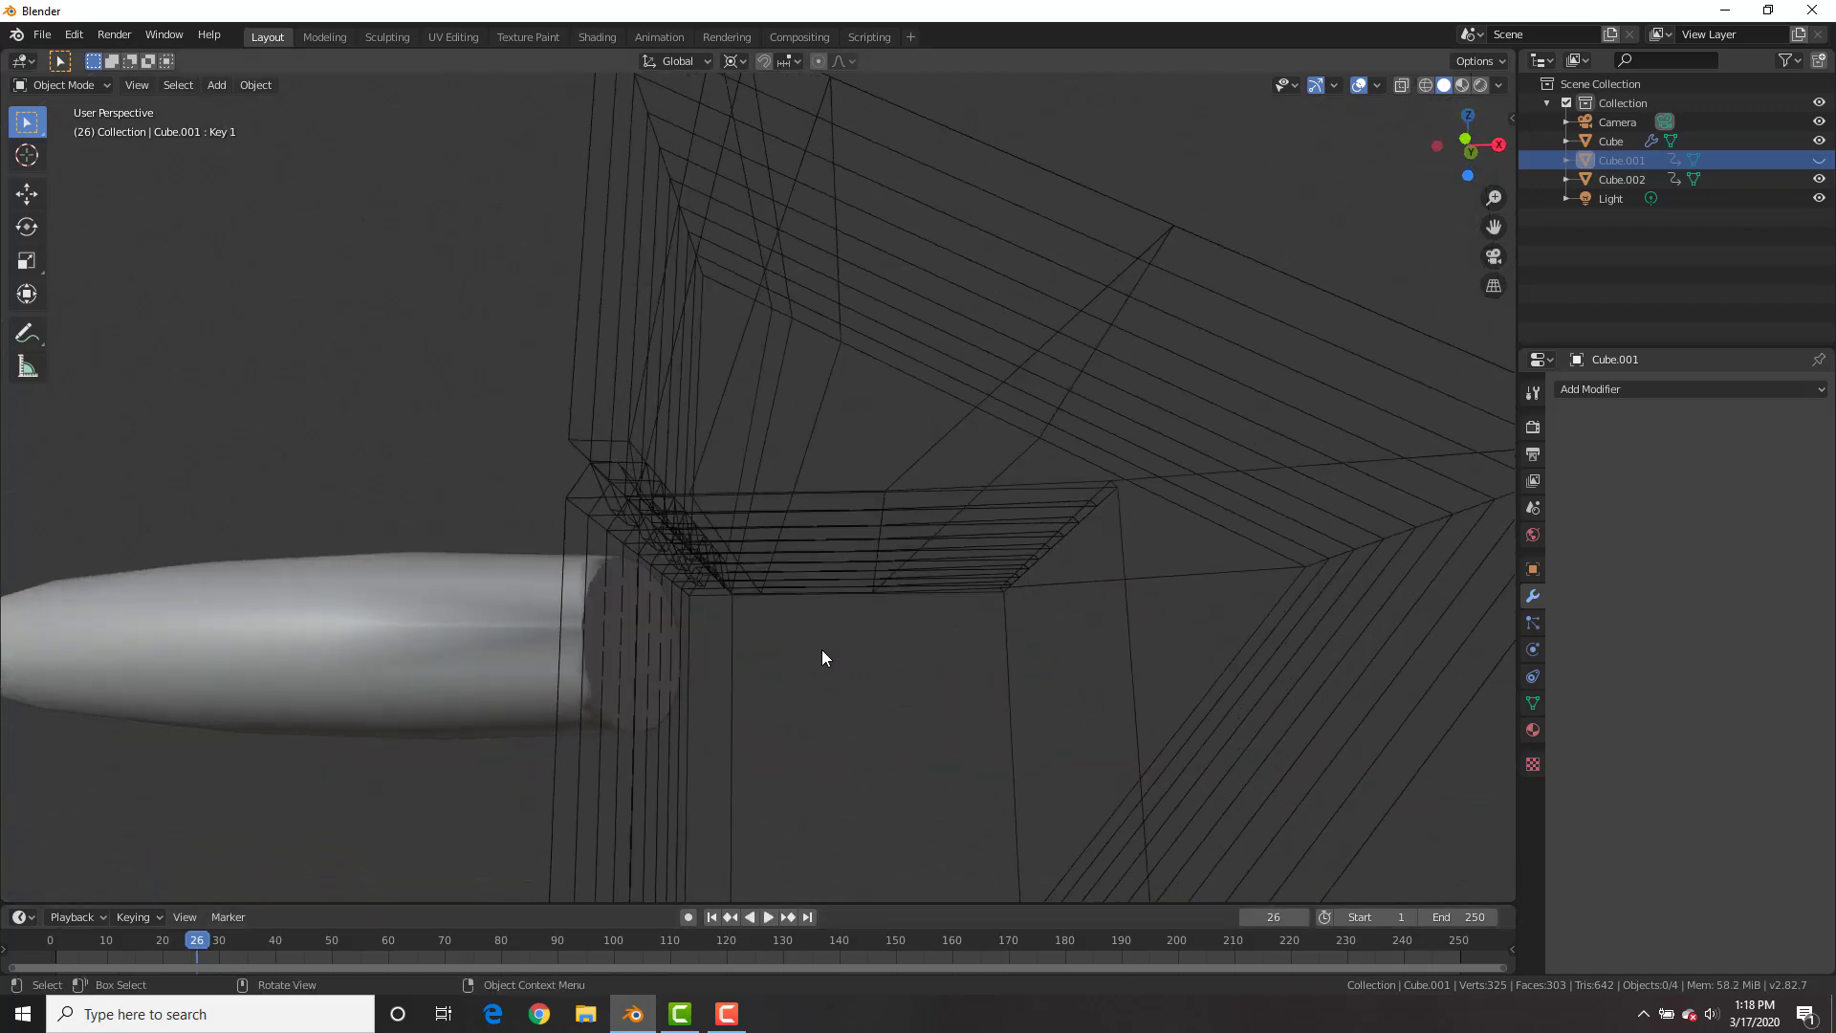
# Try moving the duplicate jaws down in front view to change where the ice cream is cut
pyautogui.click(886, 524)
pyautogui.press('KP_1')
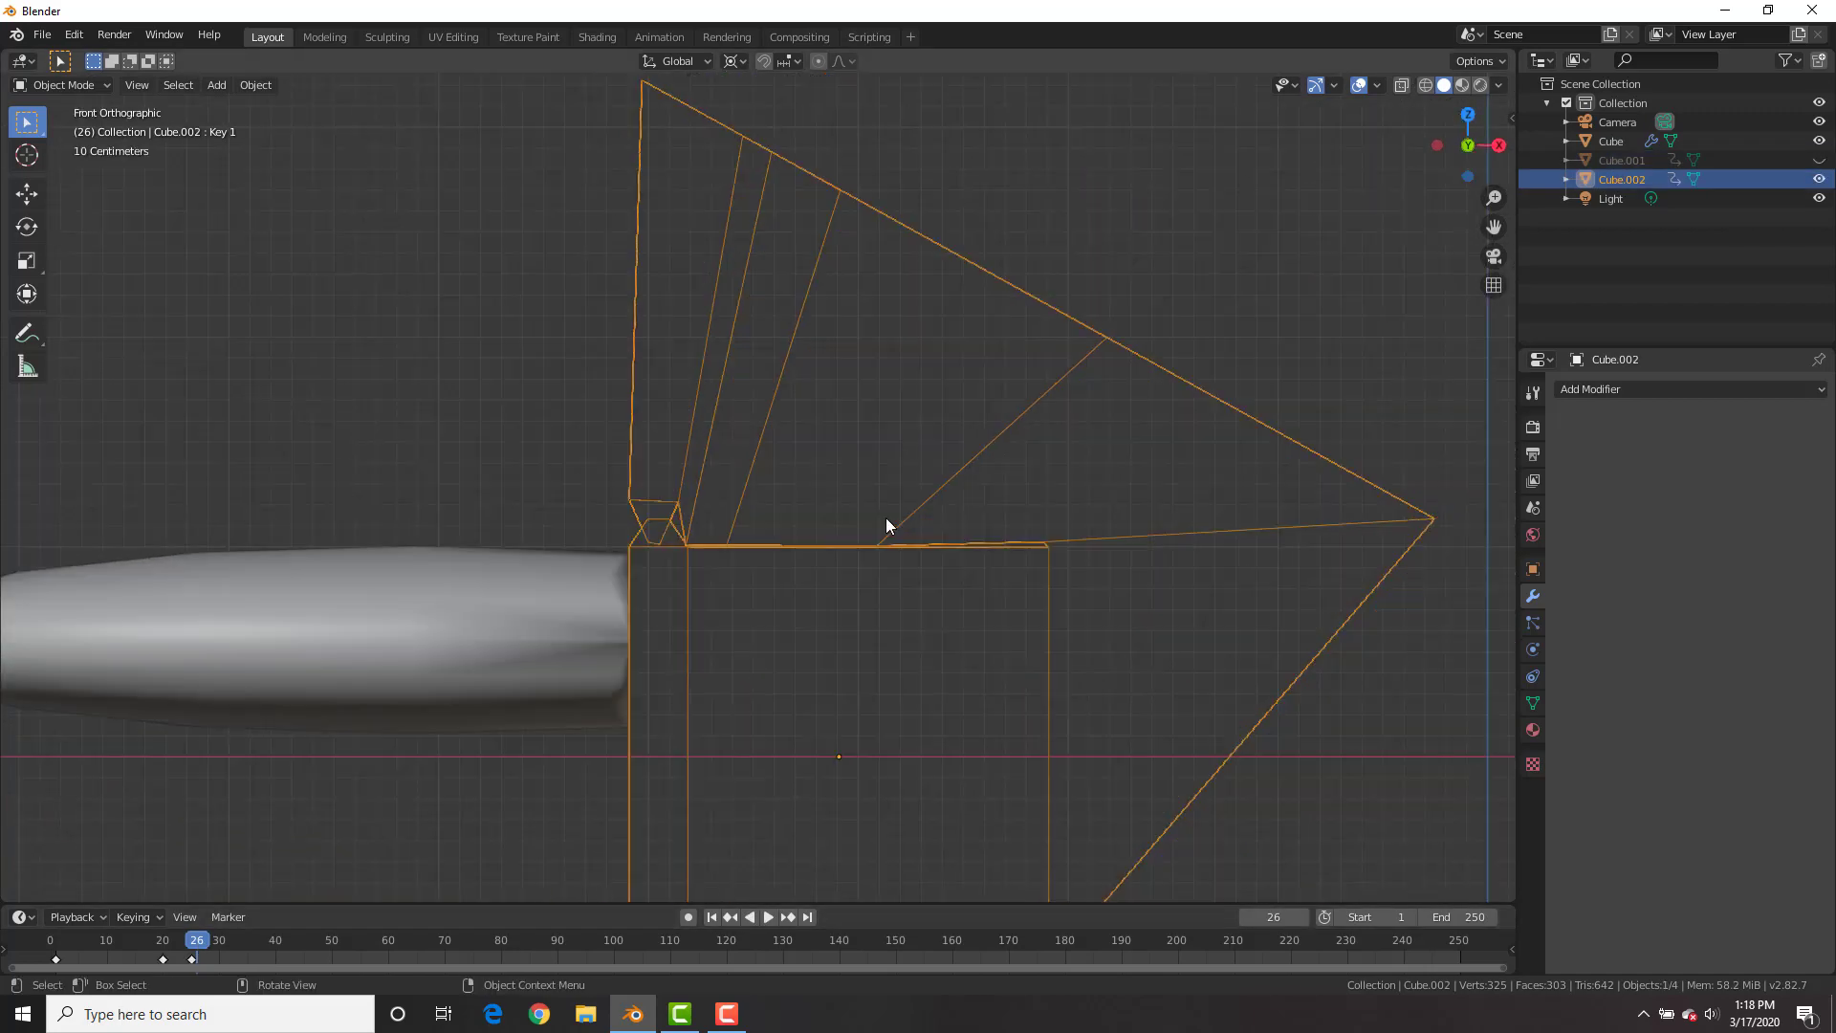
pyautogui.press('g')
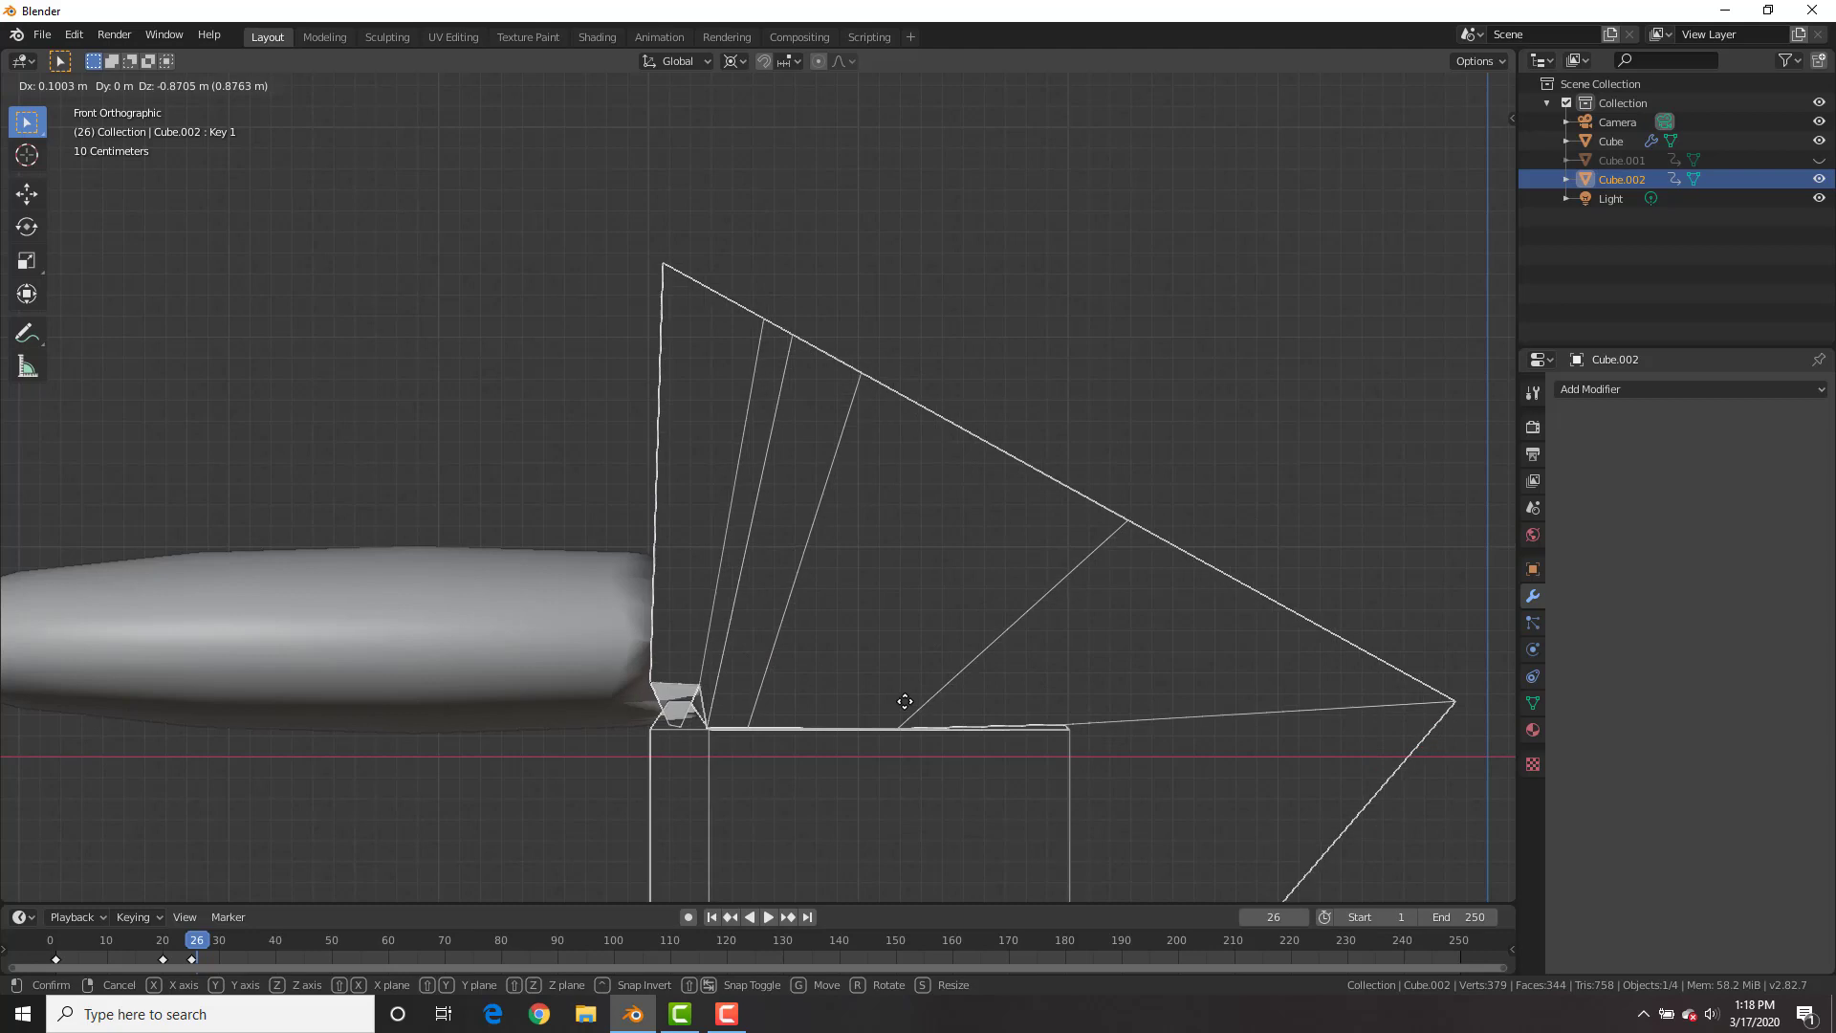
pyautogui.rightClick(853, 682)
# Set Key 1's Range Min to -1.700 on the duplicate jaws and try a Key 1 value of 0.161
pyautogui.click(1534, 701)
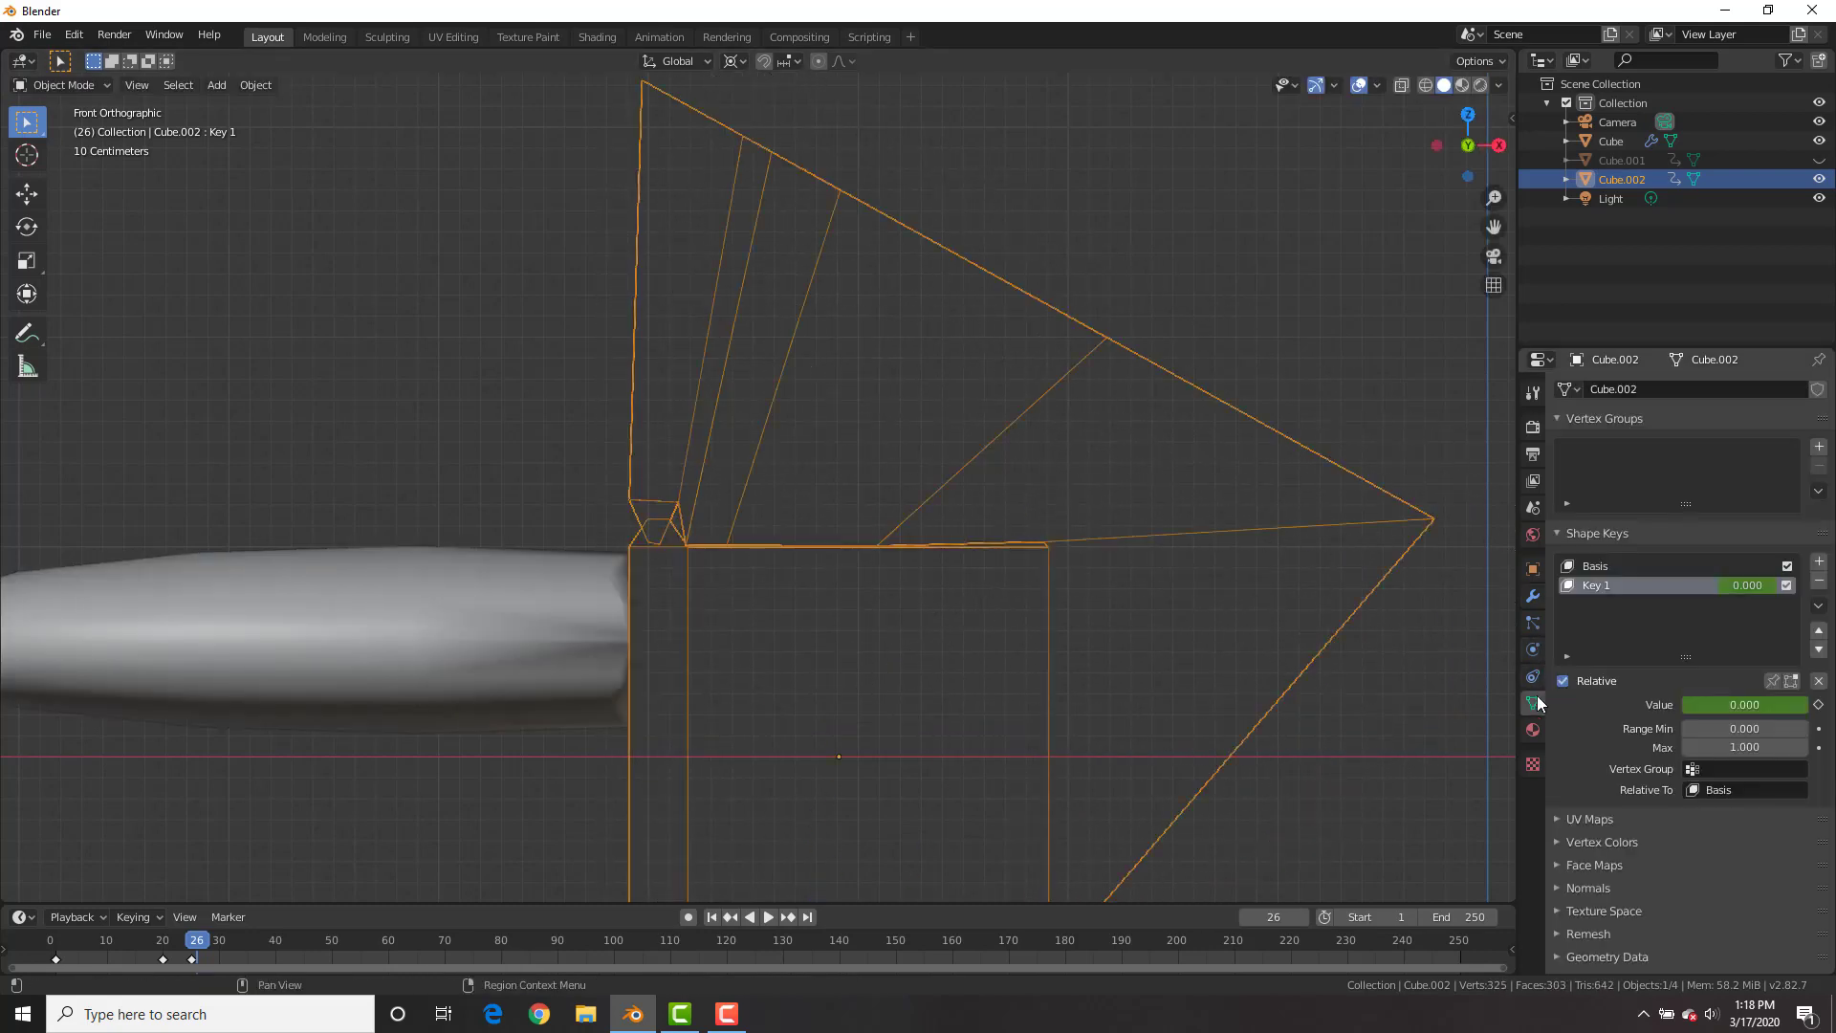
pyautogui.moveTo(1745, 700); pyautogui.dragTo(1683, 713)
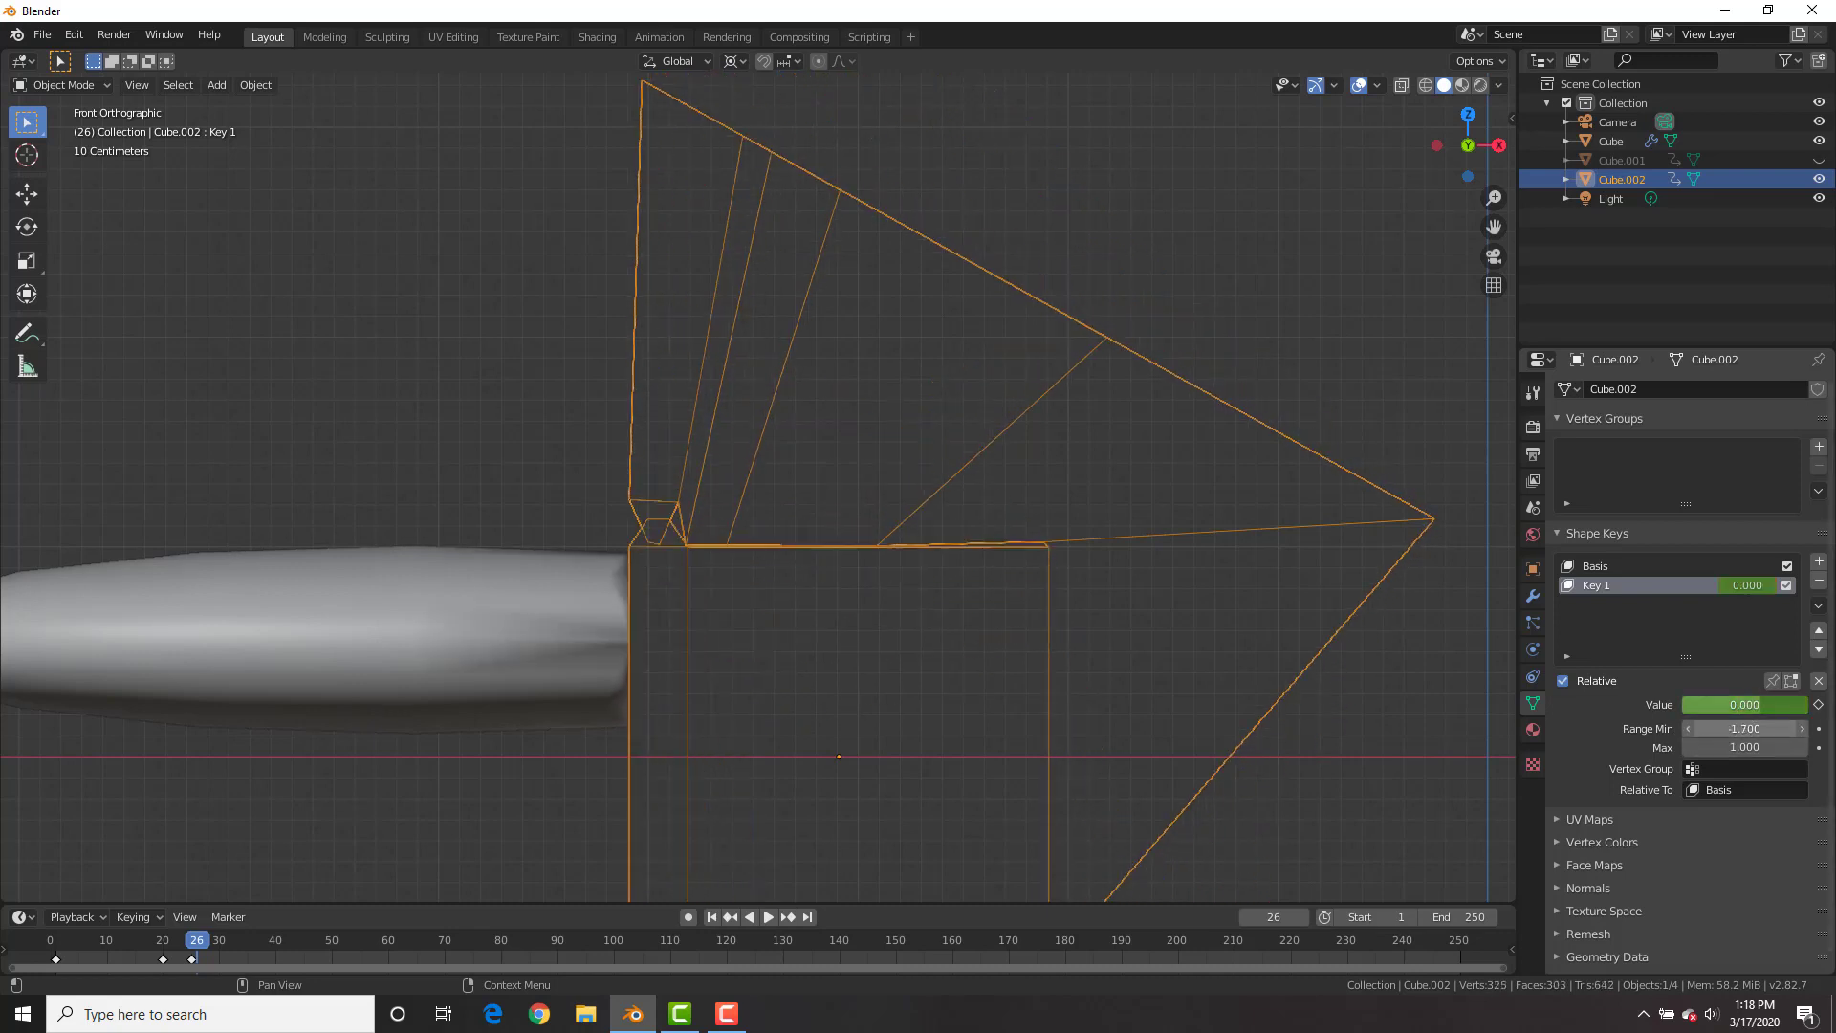
pyautogui.moveTo(1758, 705)
pyautogui.mouseDown()
pyautogui.moveTo(1699, 705)
pyautogui.moveTo(1768, 705)
pyautogui.mouseUp()
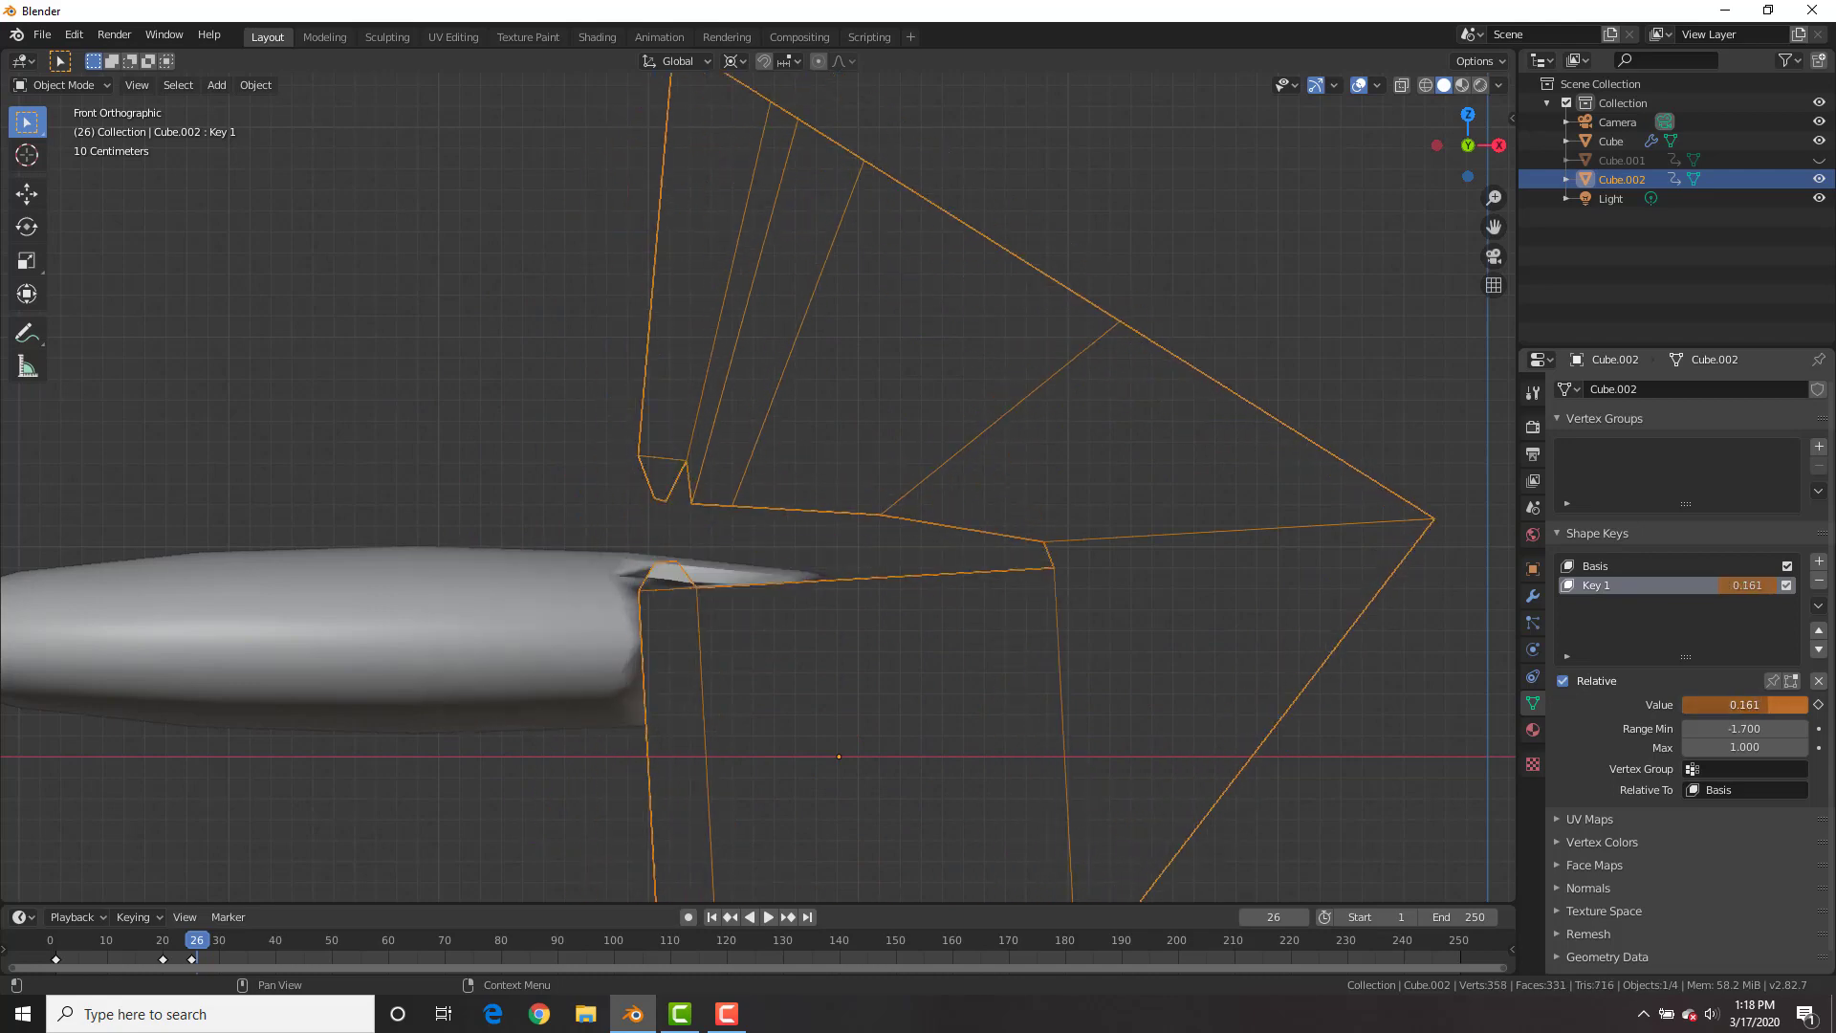
pyautogui.moveTo(199, 947); pyautogui.dragTo(236, 947)
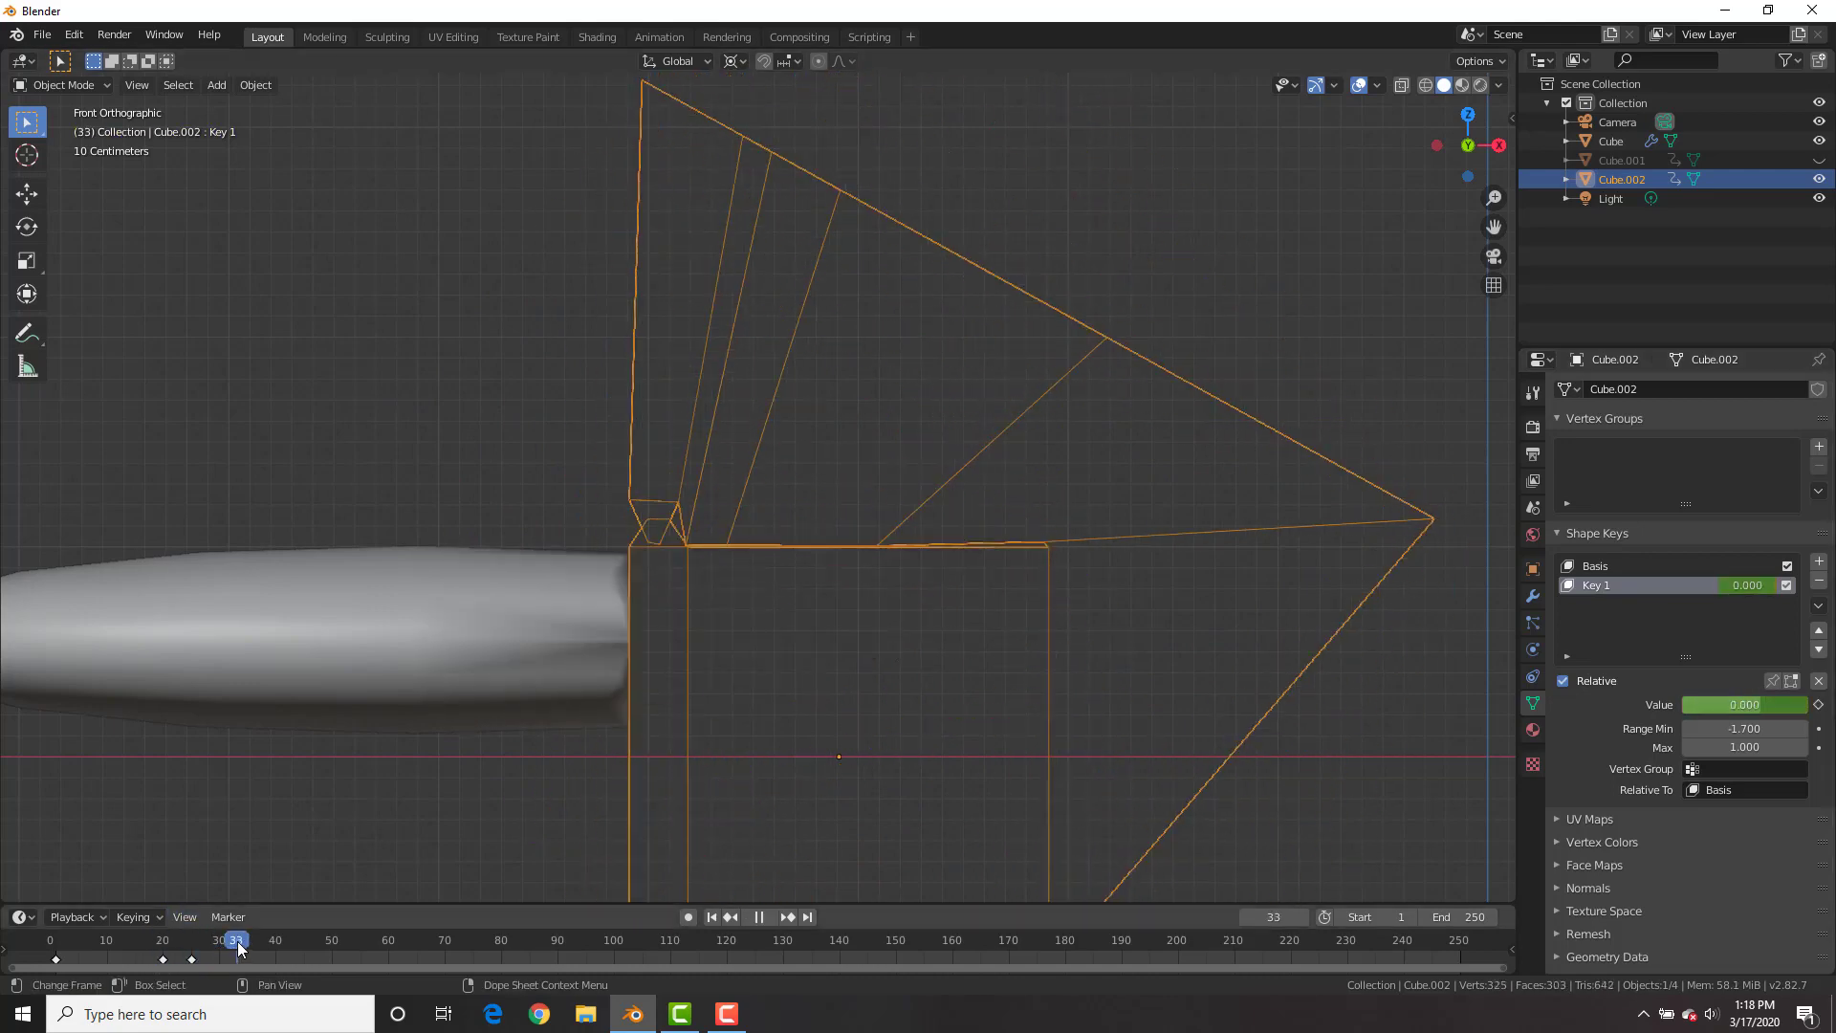
# Try lowering the duplicate jaws about 0.49 m along Z so the teeth cut through the ice cream
pyautogui.moveTo(688, 573); pyautogui.dragTo(738, 576, button='middle')
pyautogui.scroll(-4, 738, 576)
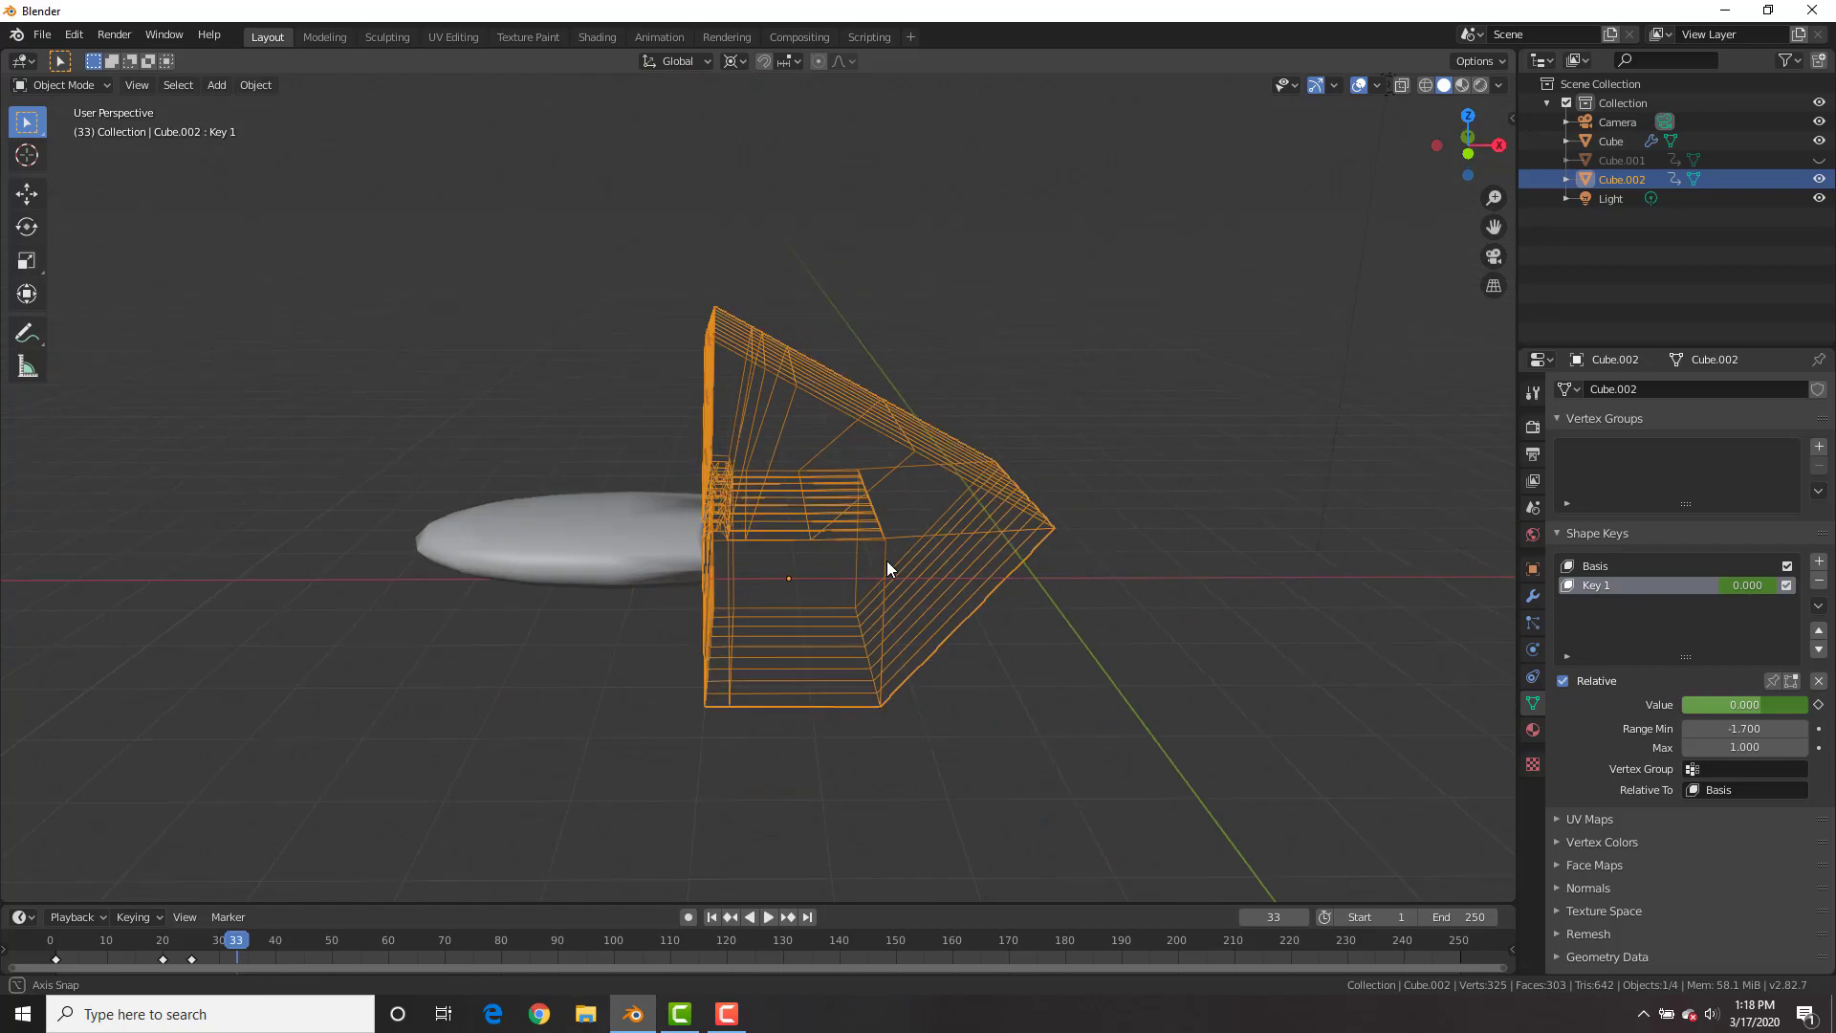
pyautogui.scroll(4, 884, 553)
pyautogui.press('g')
pyautogui.press('z')
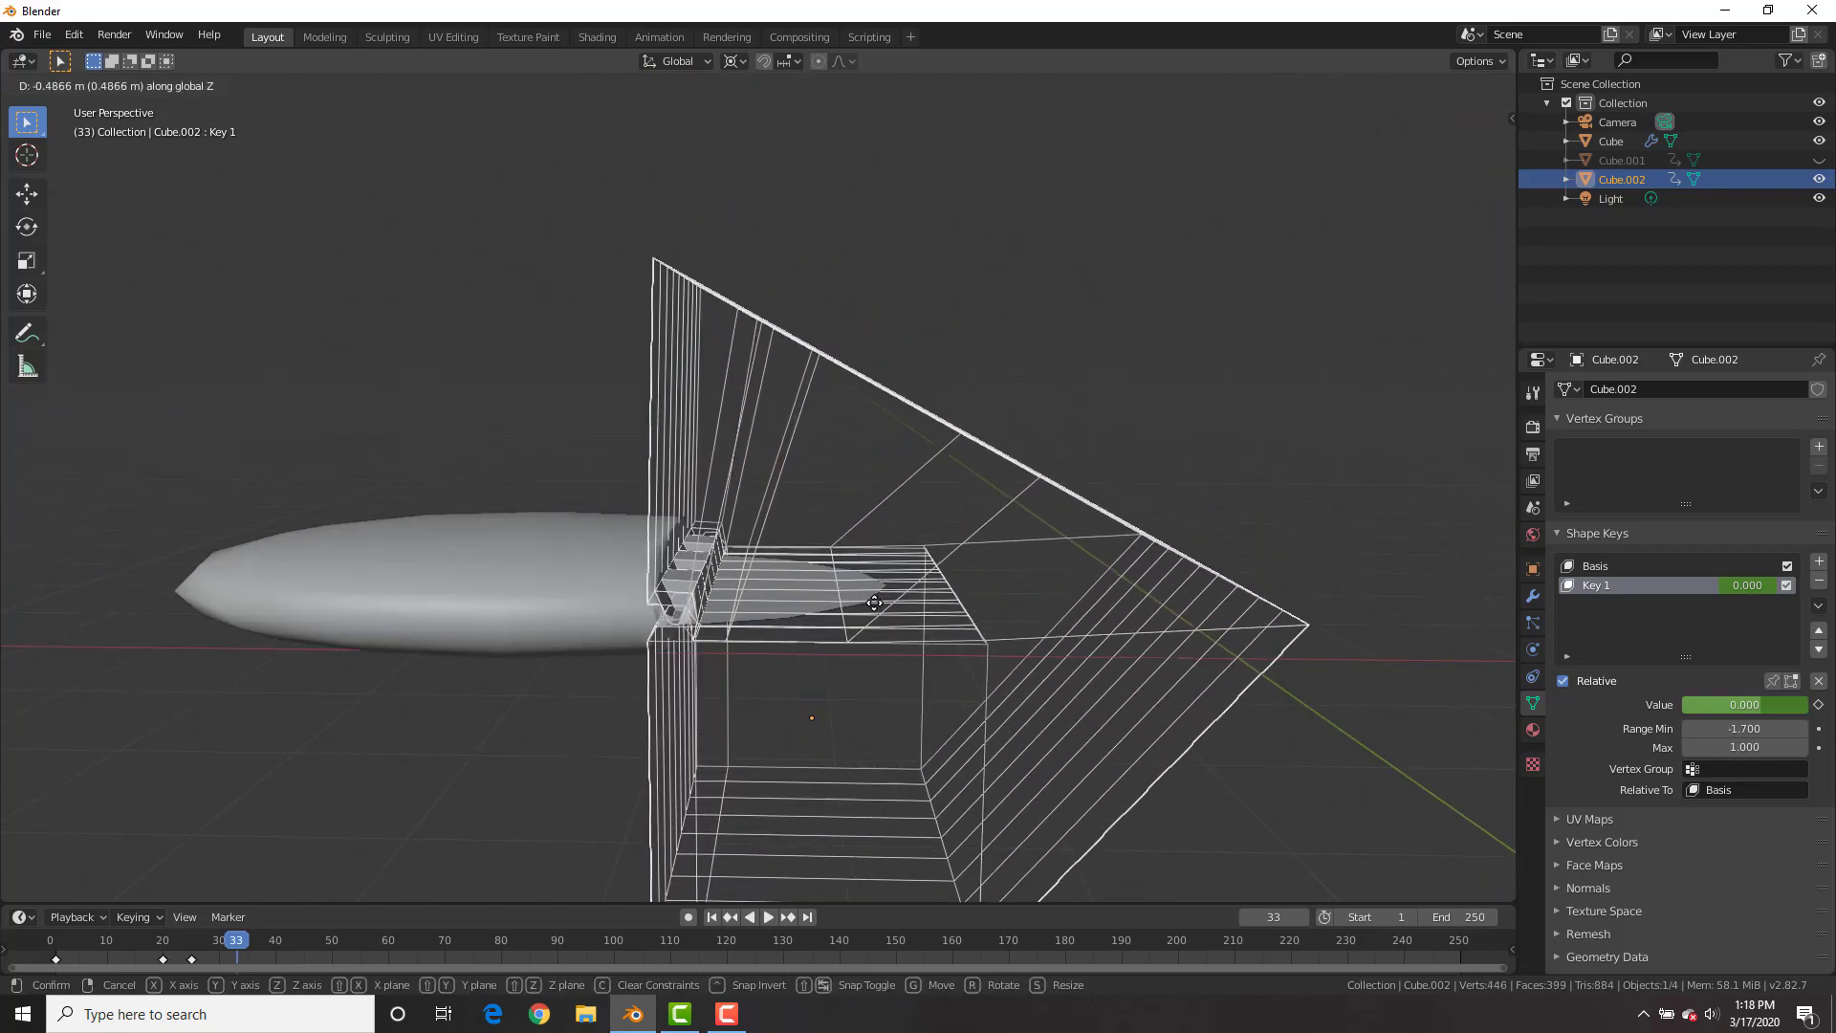
pyautogui.click(873, 606)
pyautogui.scroll(3, 874, 606)
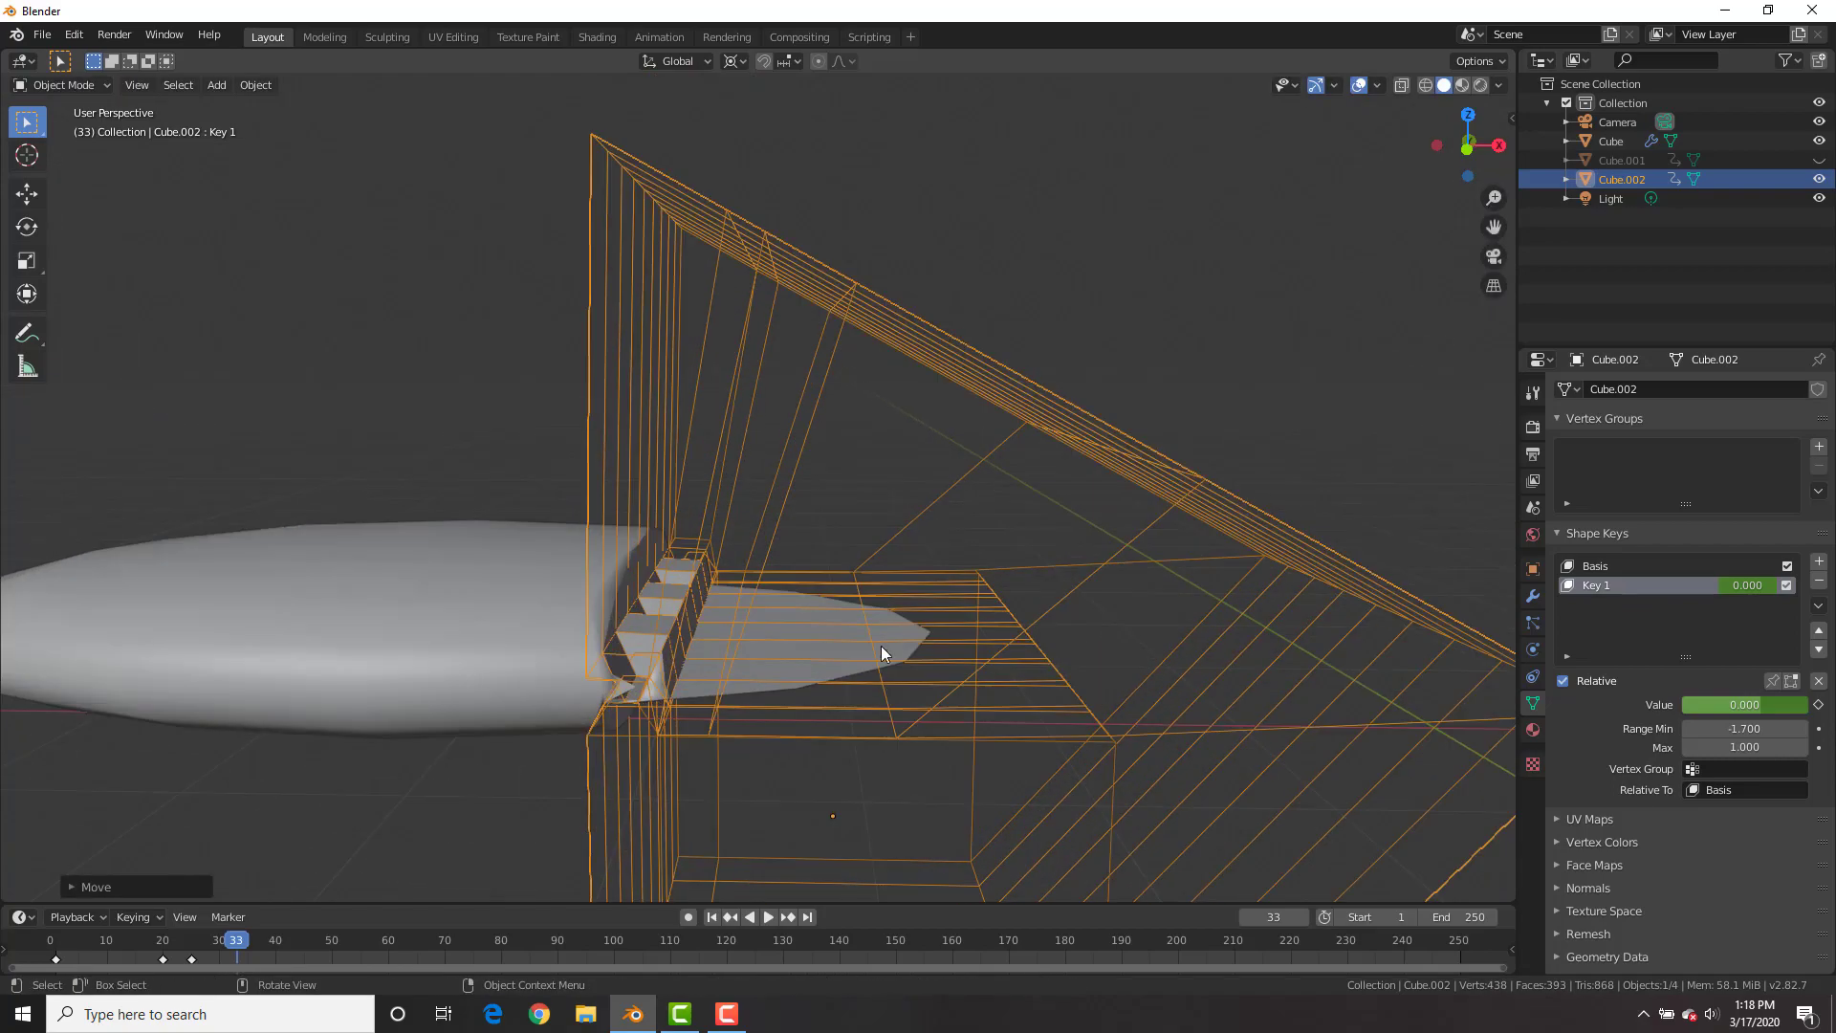
# Try a Key 1 value of 0.081 on the lowered duplicate jaws, and return to frame 27
pyautogui.moveTo(881, 646); pyautogui.dragTo(804, 723, button='middle')
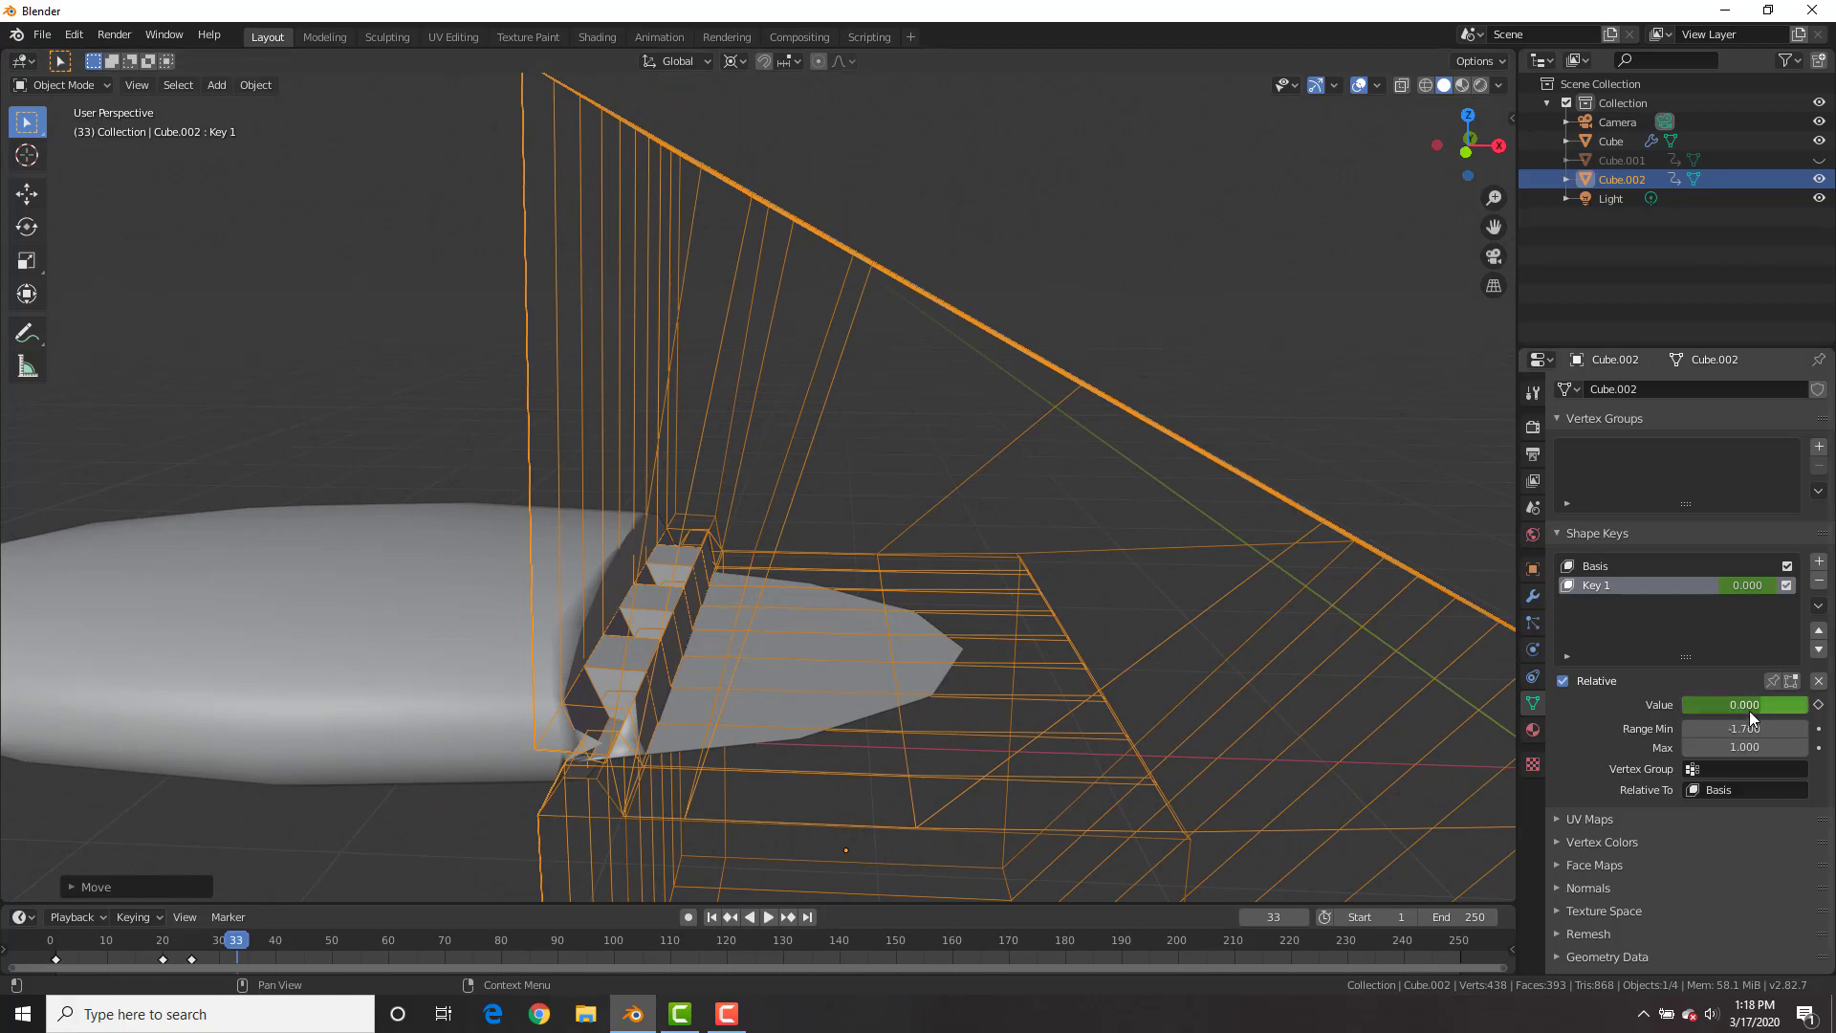
pyautogui.moveTo(1748, 710); pyautogui.dragTo(1684, 705)
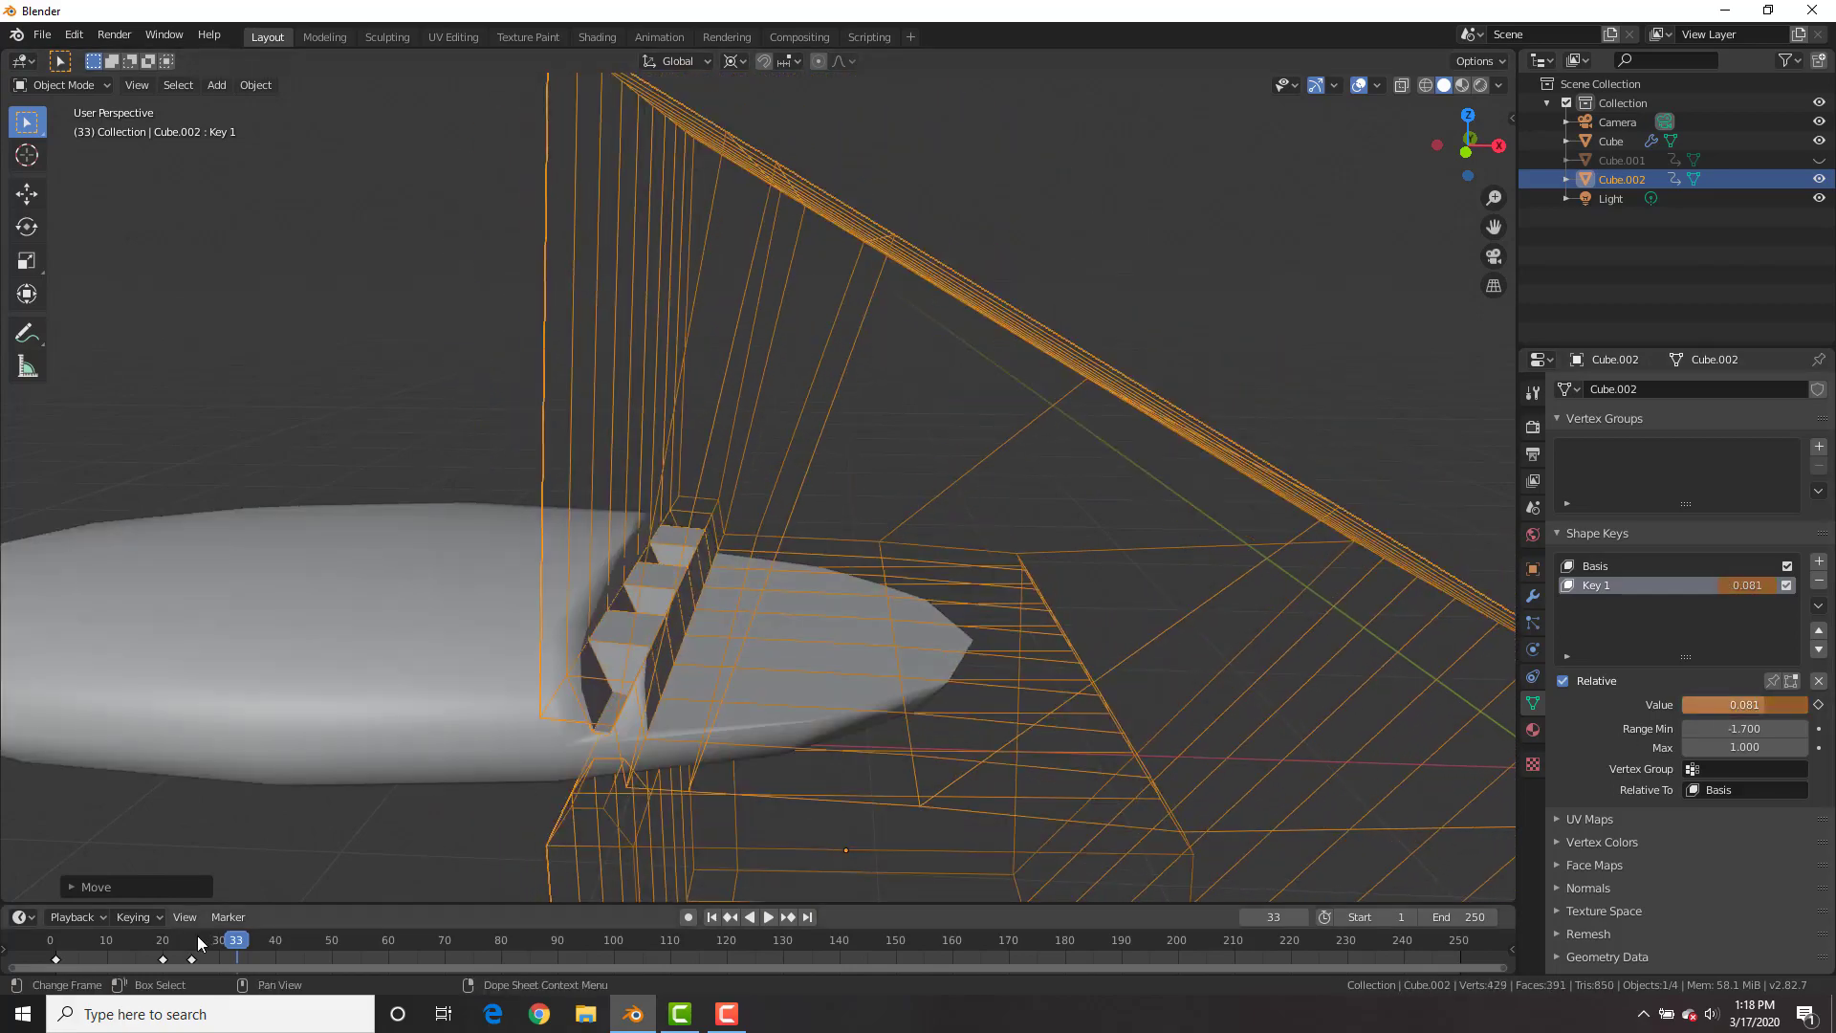
pyautogui.moveTo(197, 941); pyautogui.dragTo(202, 941)
# Try raising the ice cream shape in front view against the closed duplicate jaws
pyautogui.moveTo(650, 627); pyautogui.dragTo(667, 588, button='middle')
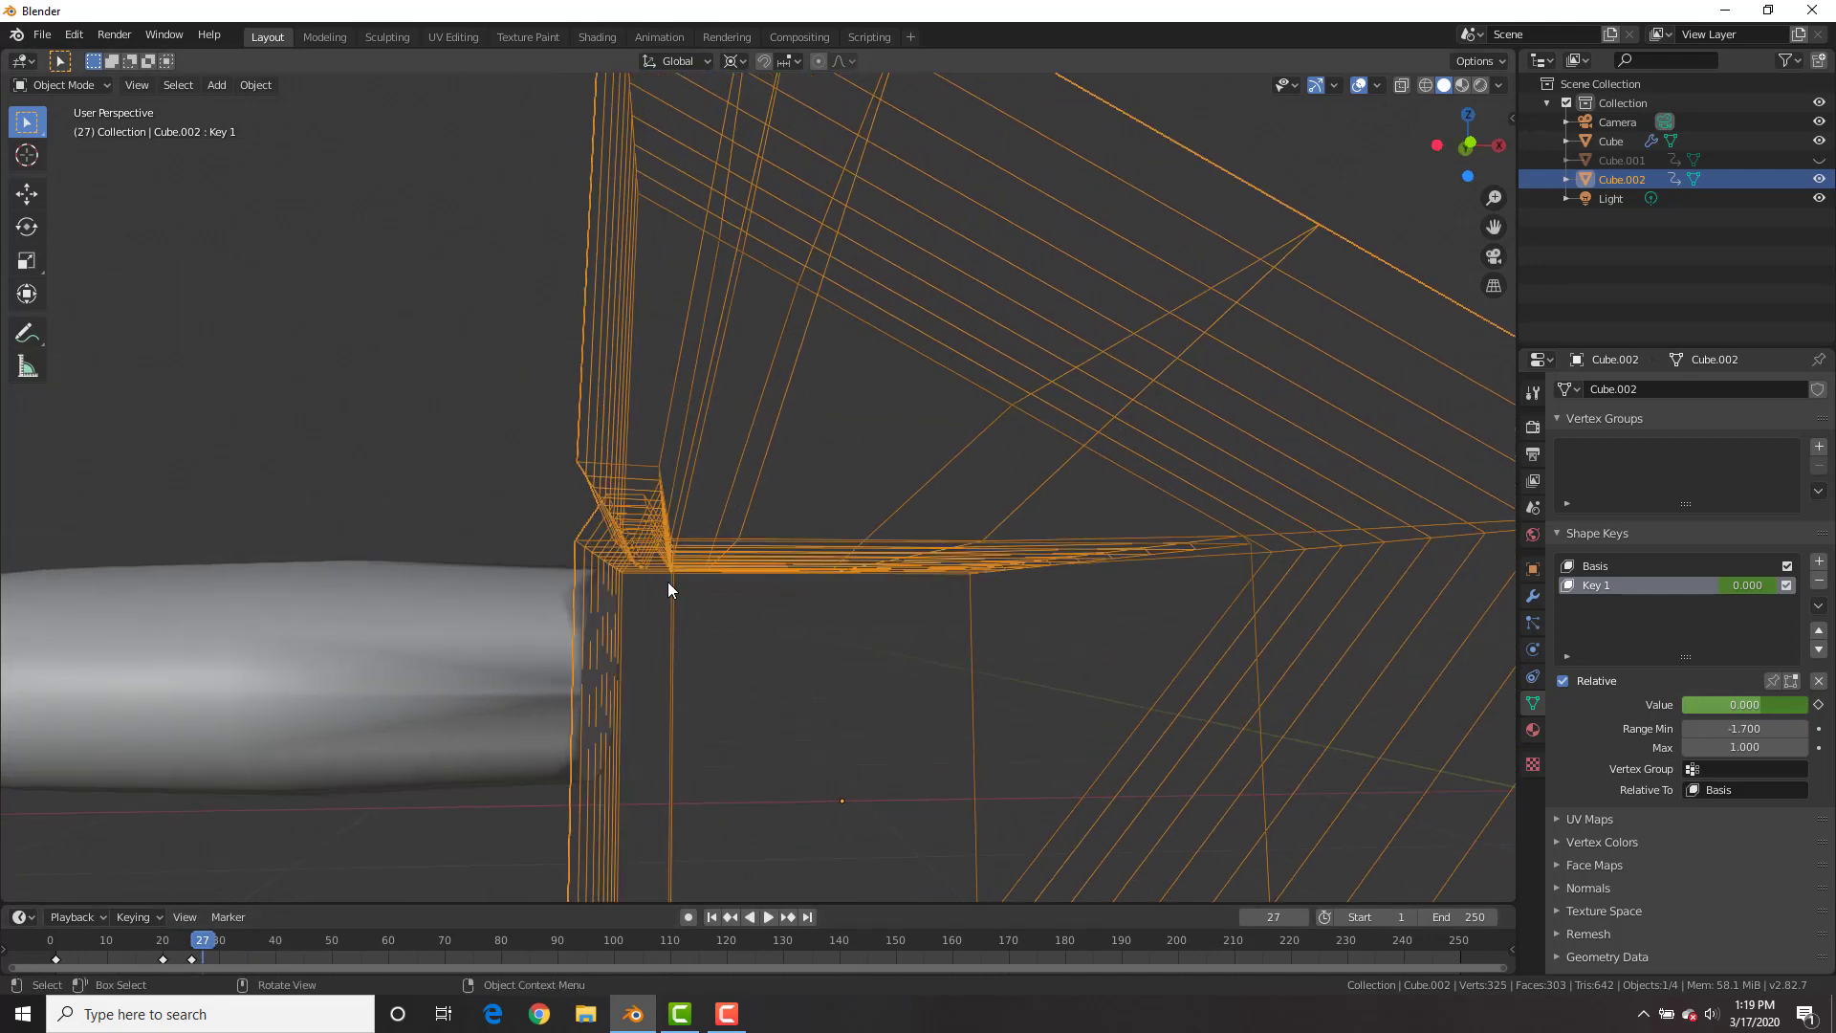
pyautogui.press('KP_1')
pyautogui.click(541, 604)
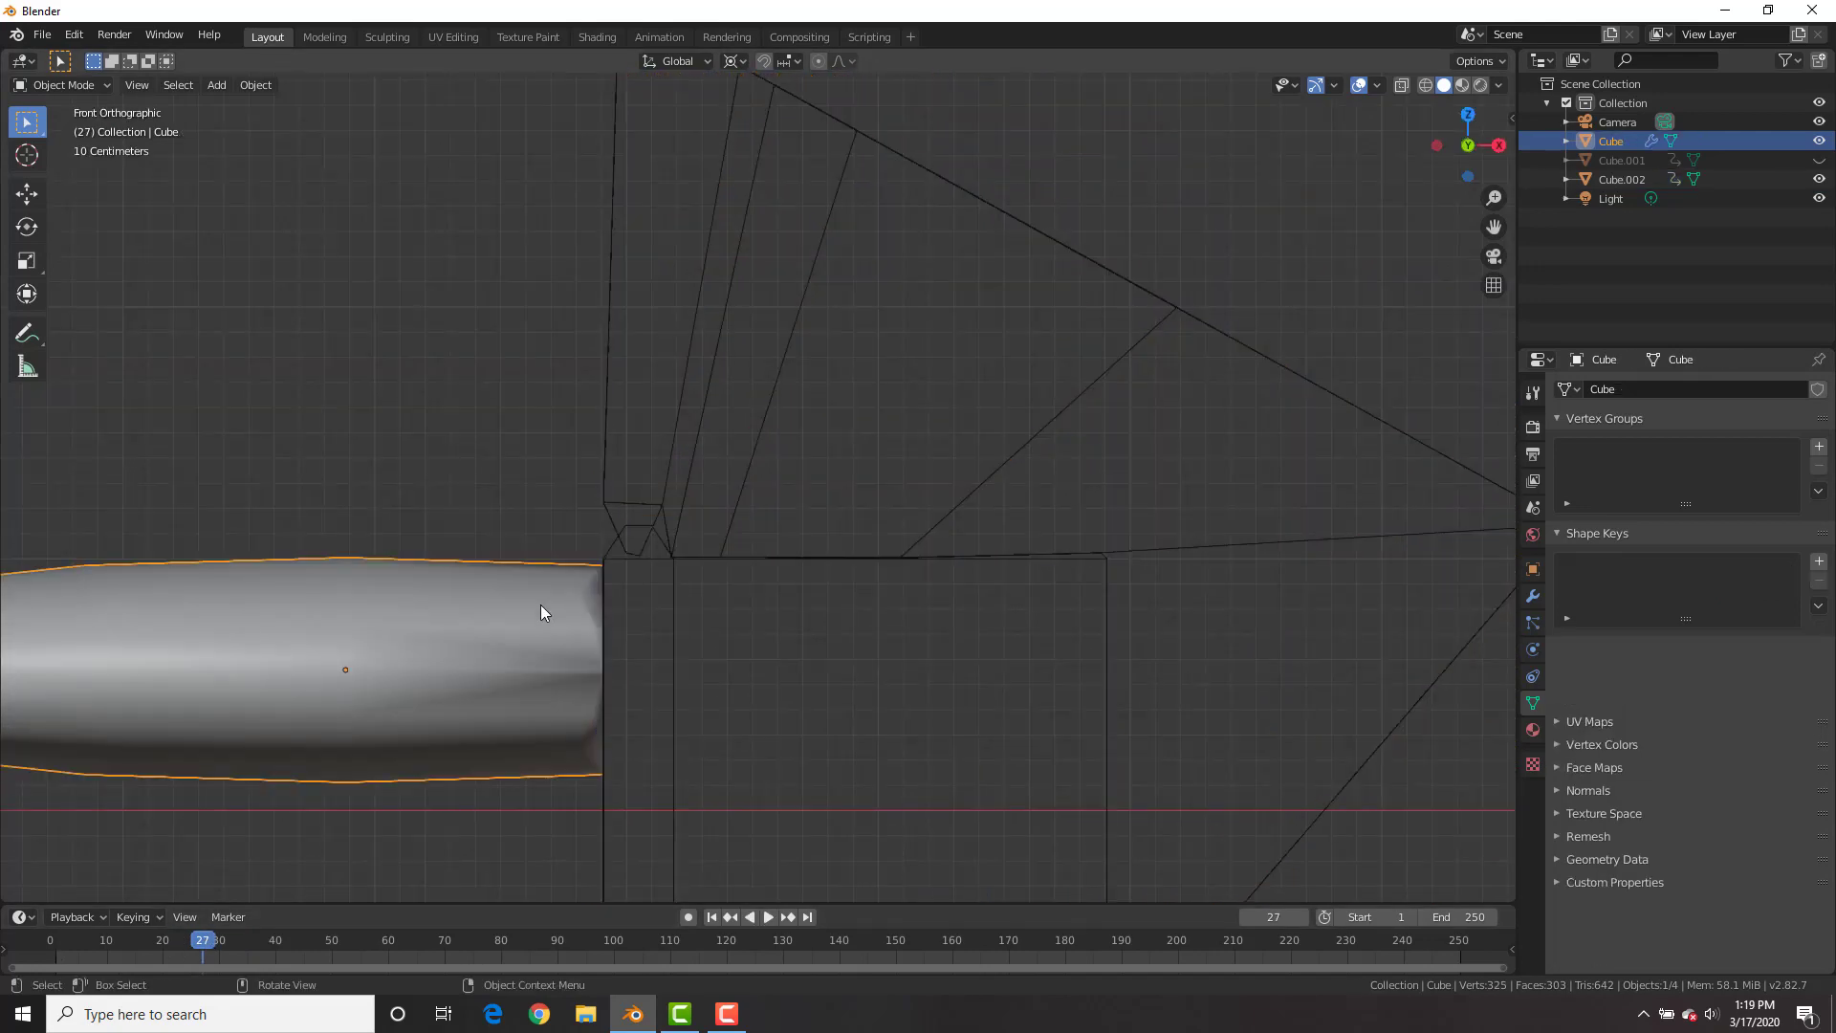
pyautogui.press('g')
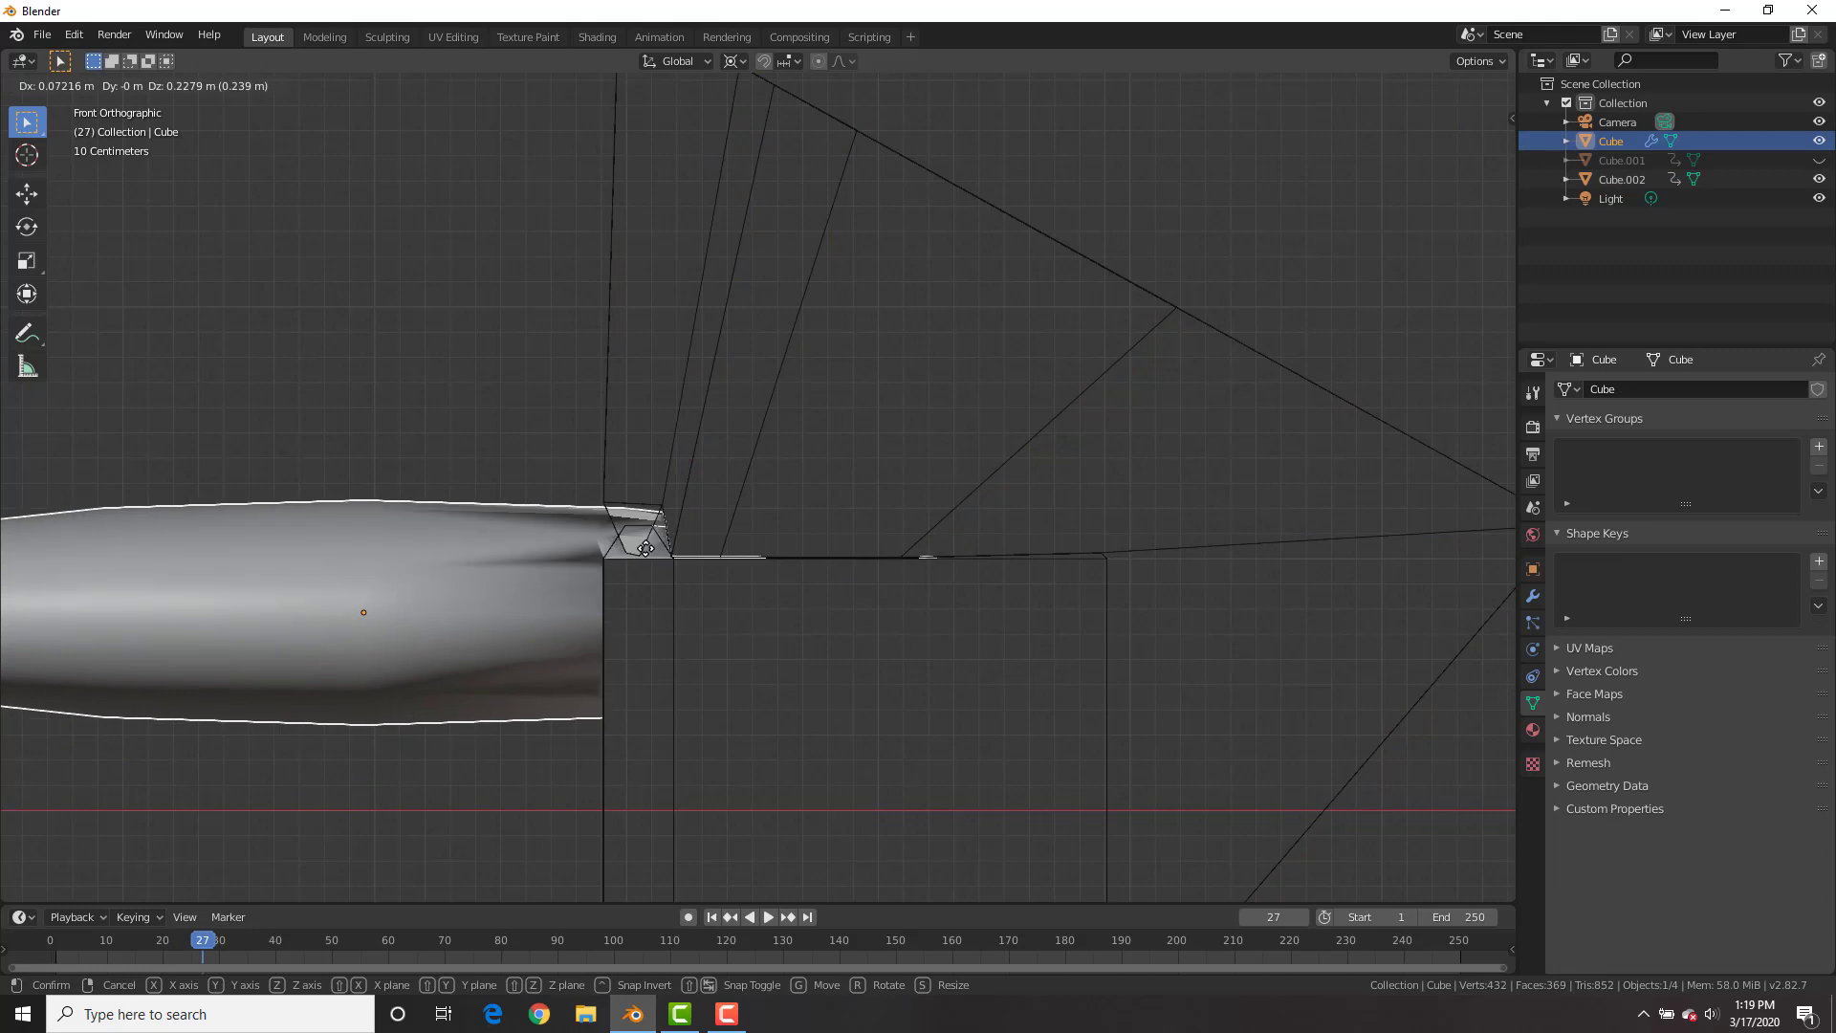
pyautogui.rightClick(635, 627)
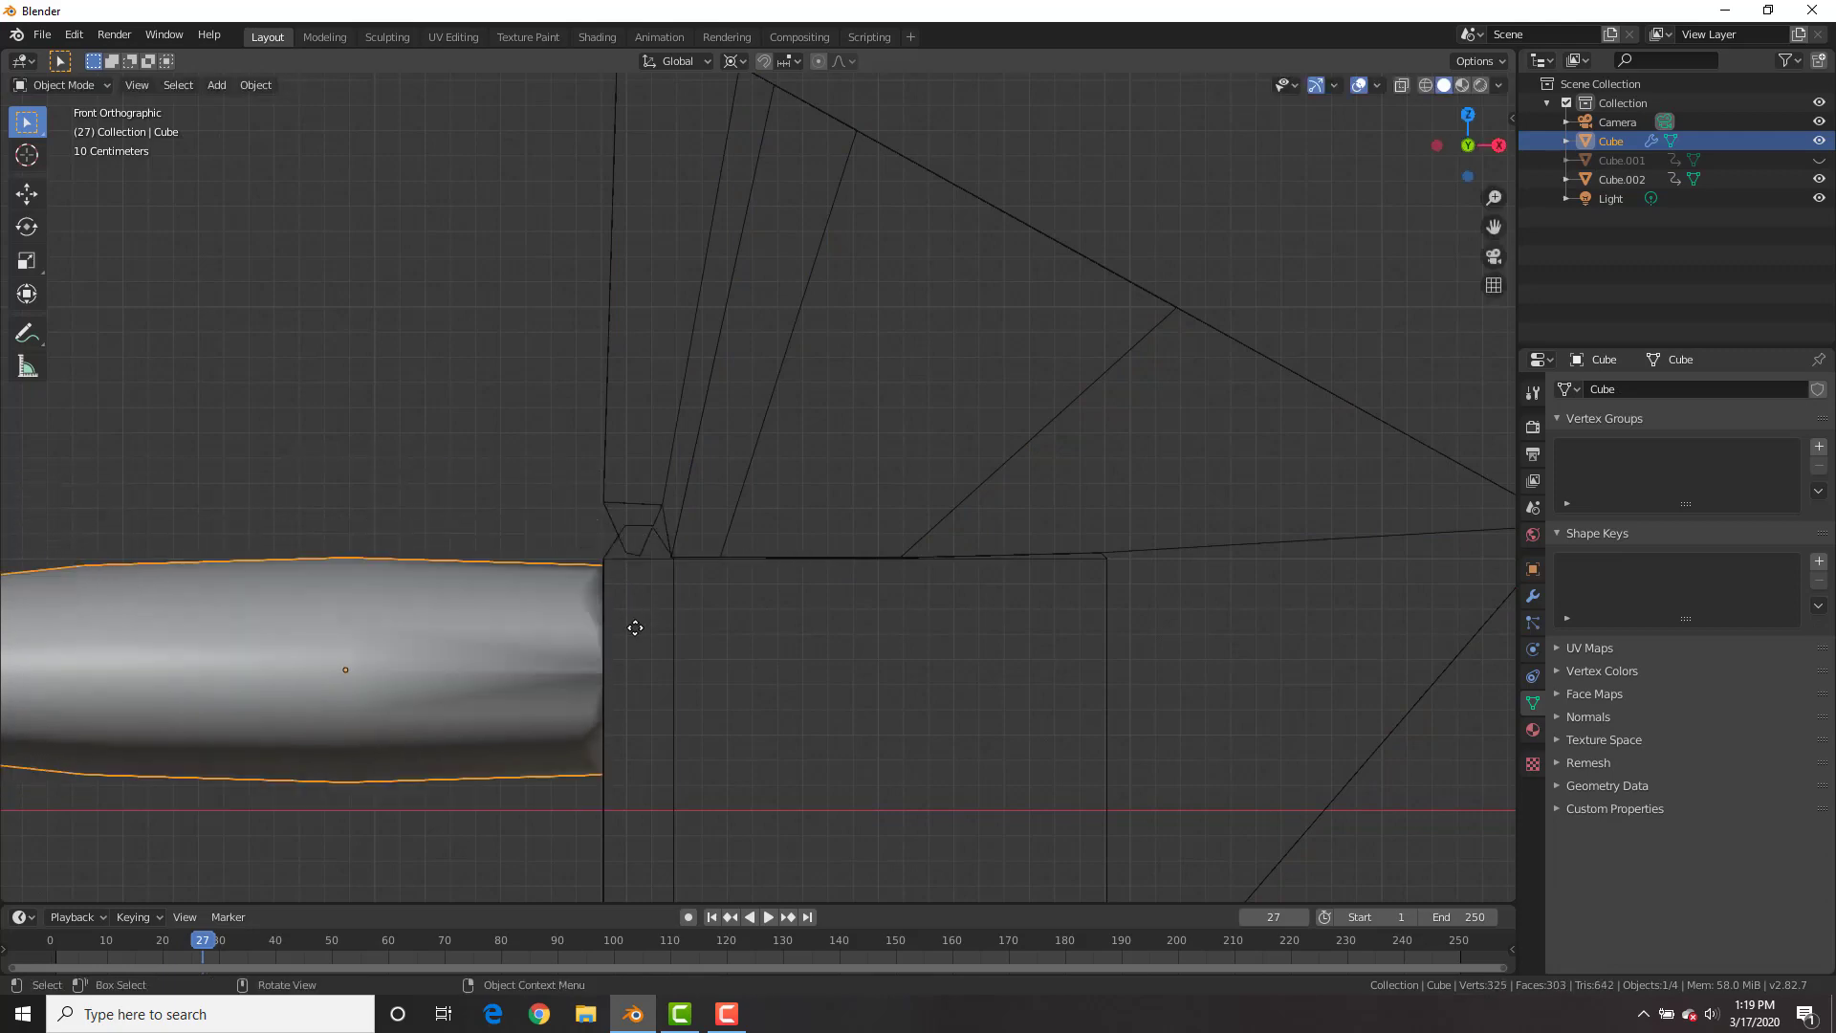
# Turn off the duplicate jaws' visibility in both viewports and renders
pyautogui.moveTo(724, 526); pyautogui.dragTo(575, 708, button='middle')
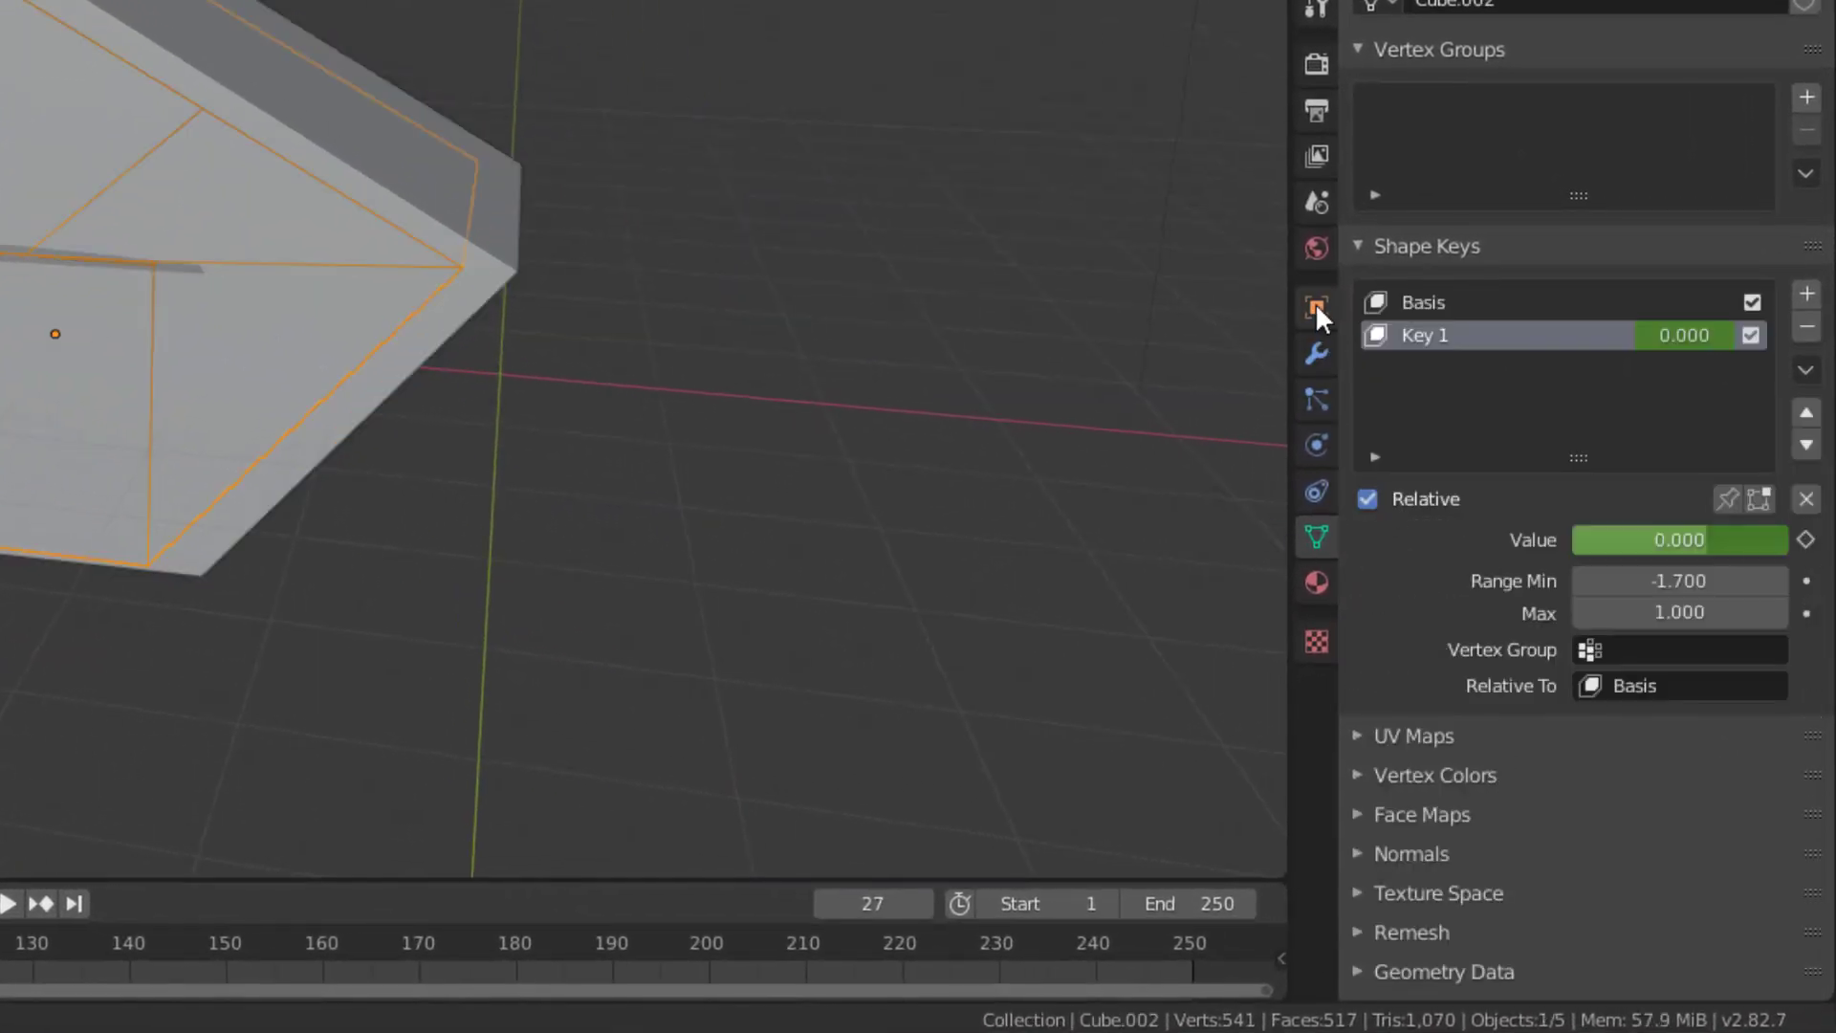
pyautogui.click(1316, 306)
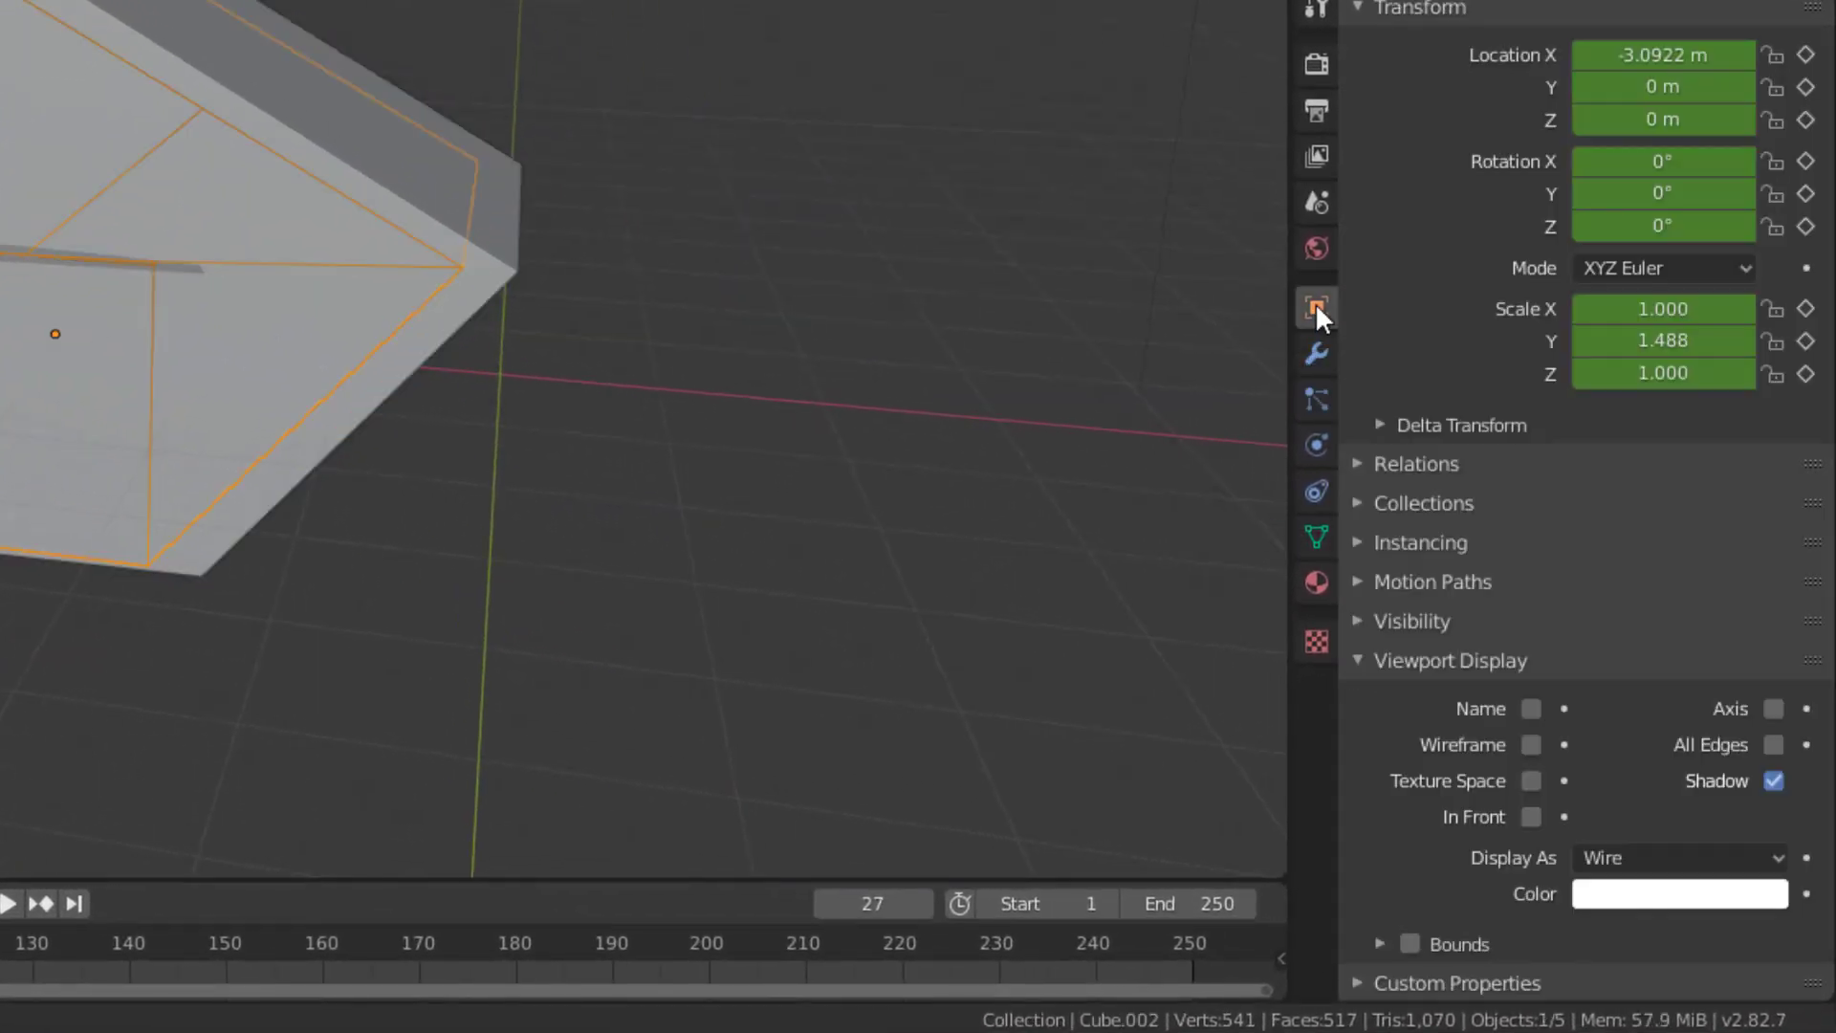
pyautogui.click(1428, 621)
pyautogui.click(1538, 672)
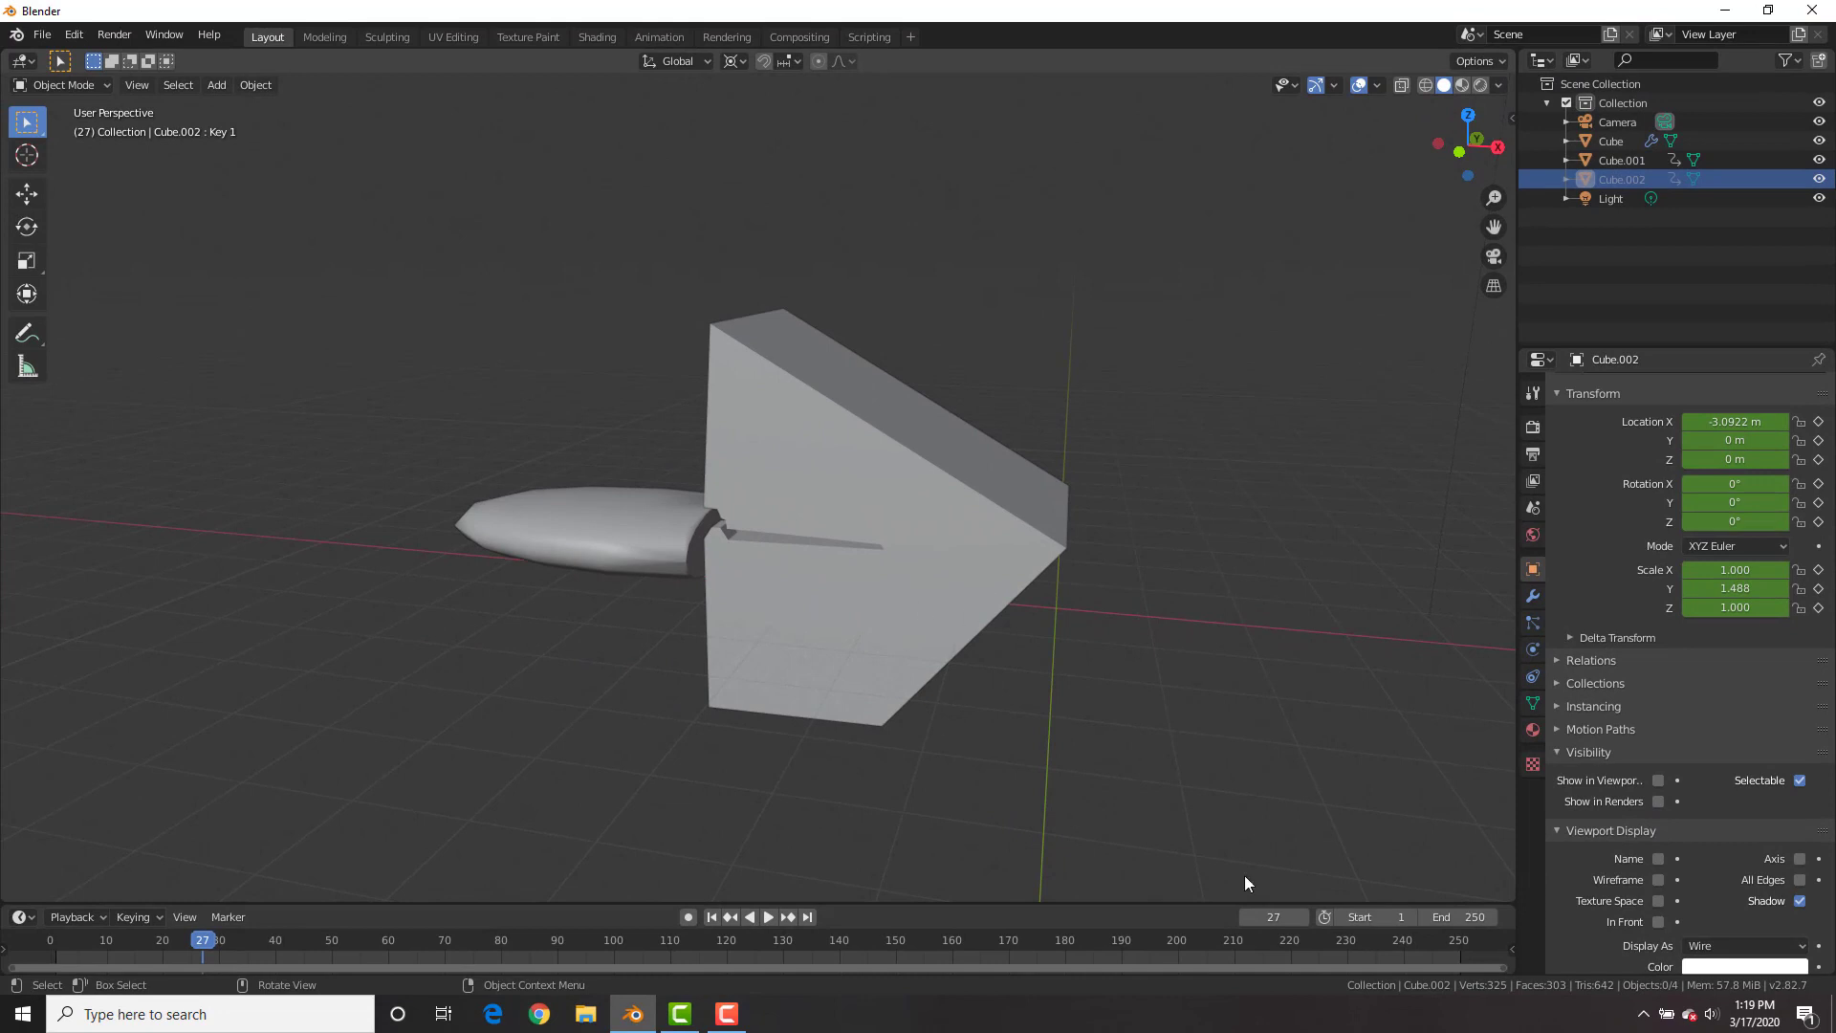
# Set the animation's end frame to 60, play the bite, and stop once the ice cream has been bitten
pyautogui.click(1459, 916)
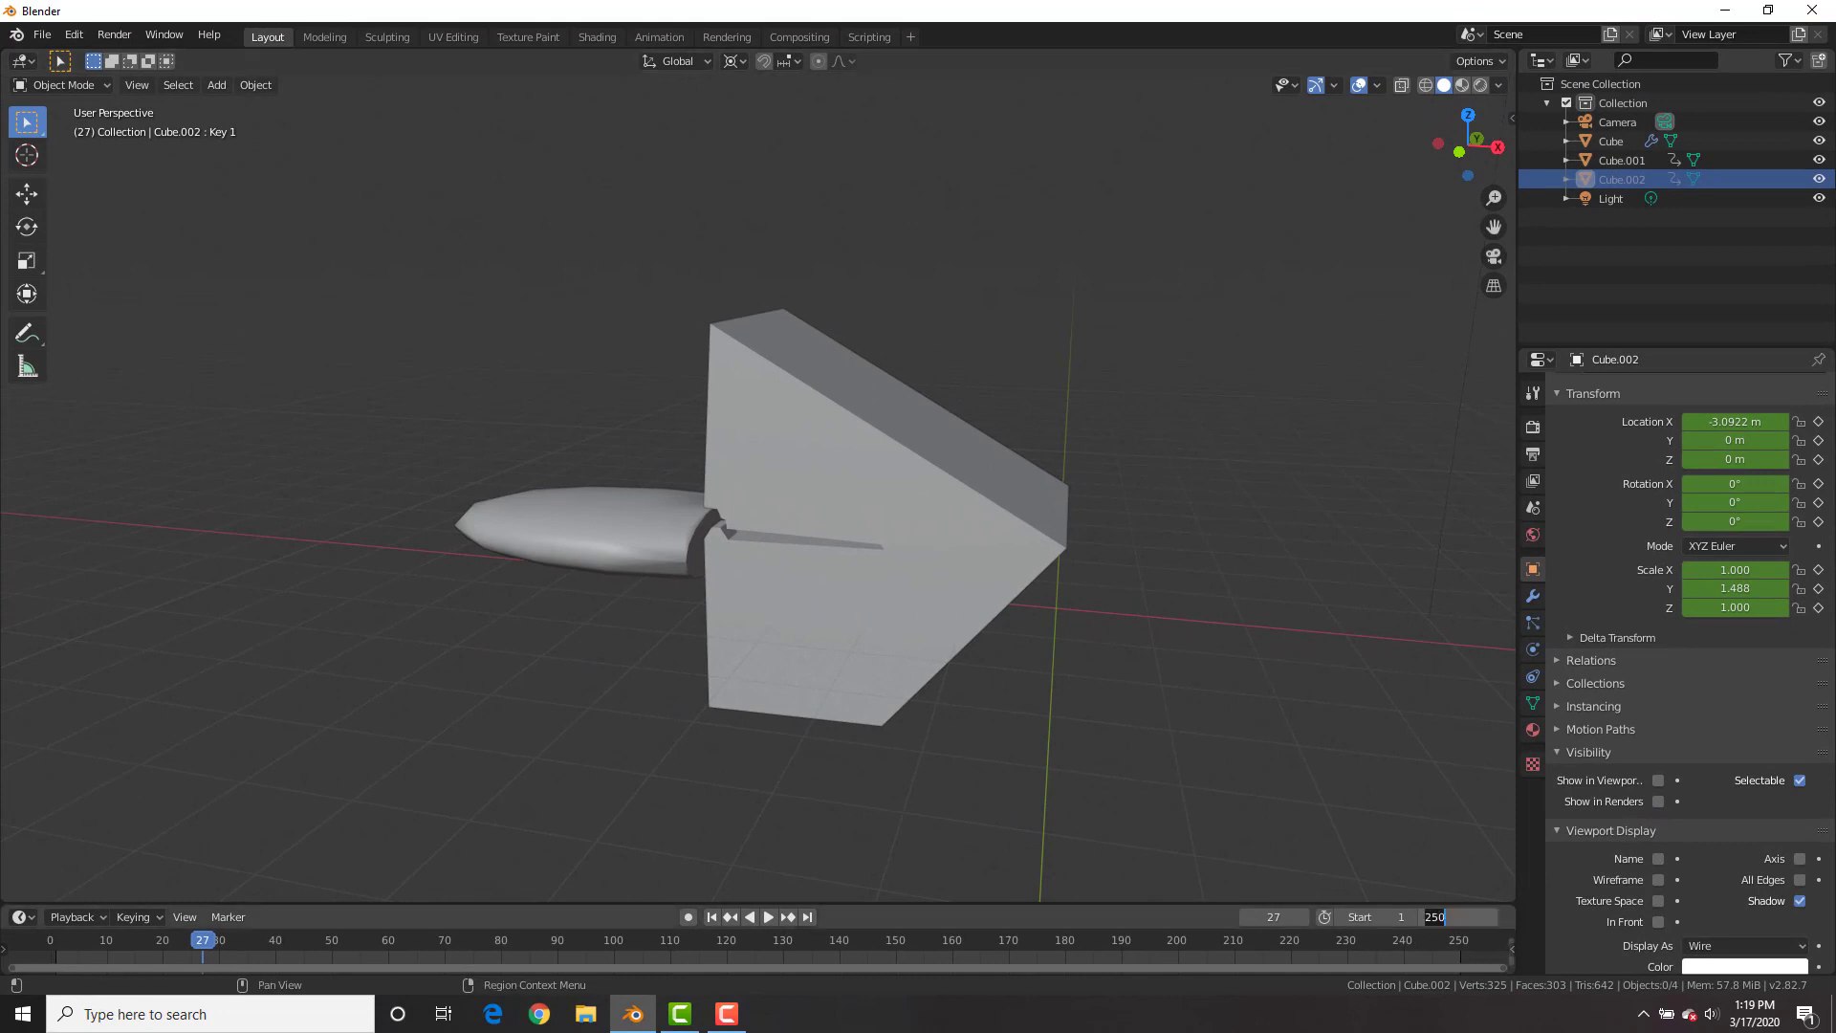
pyautogui.press('space')
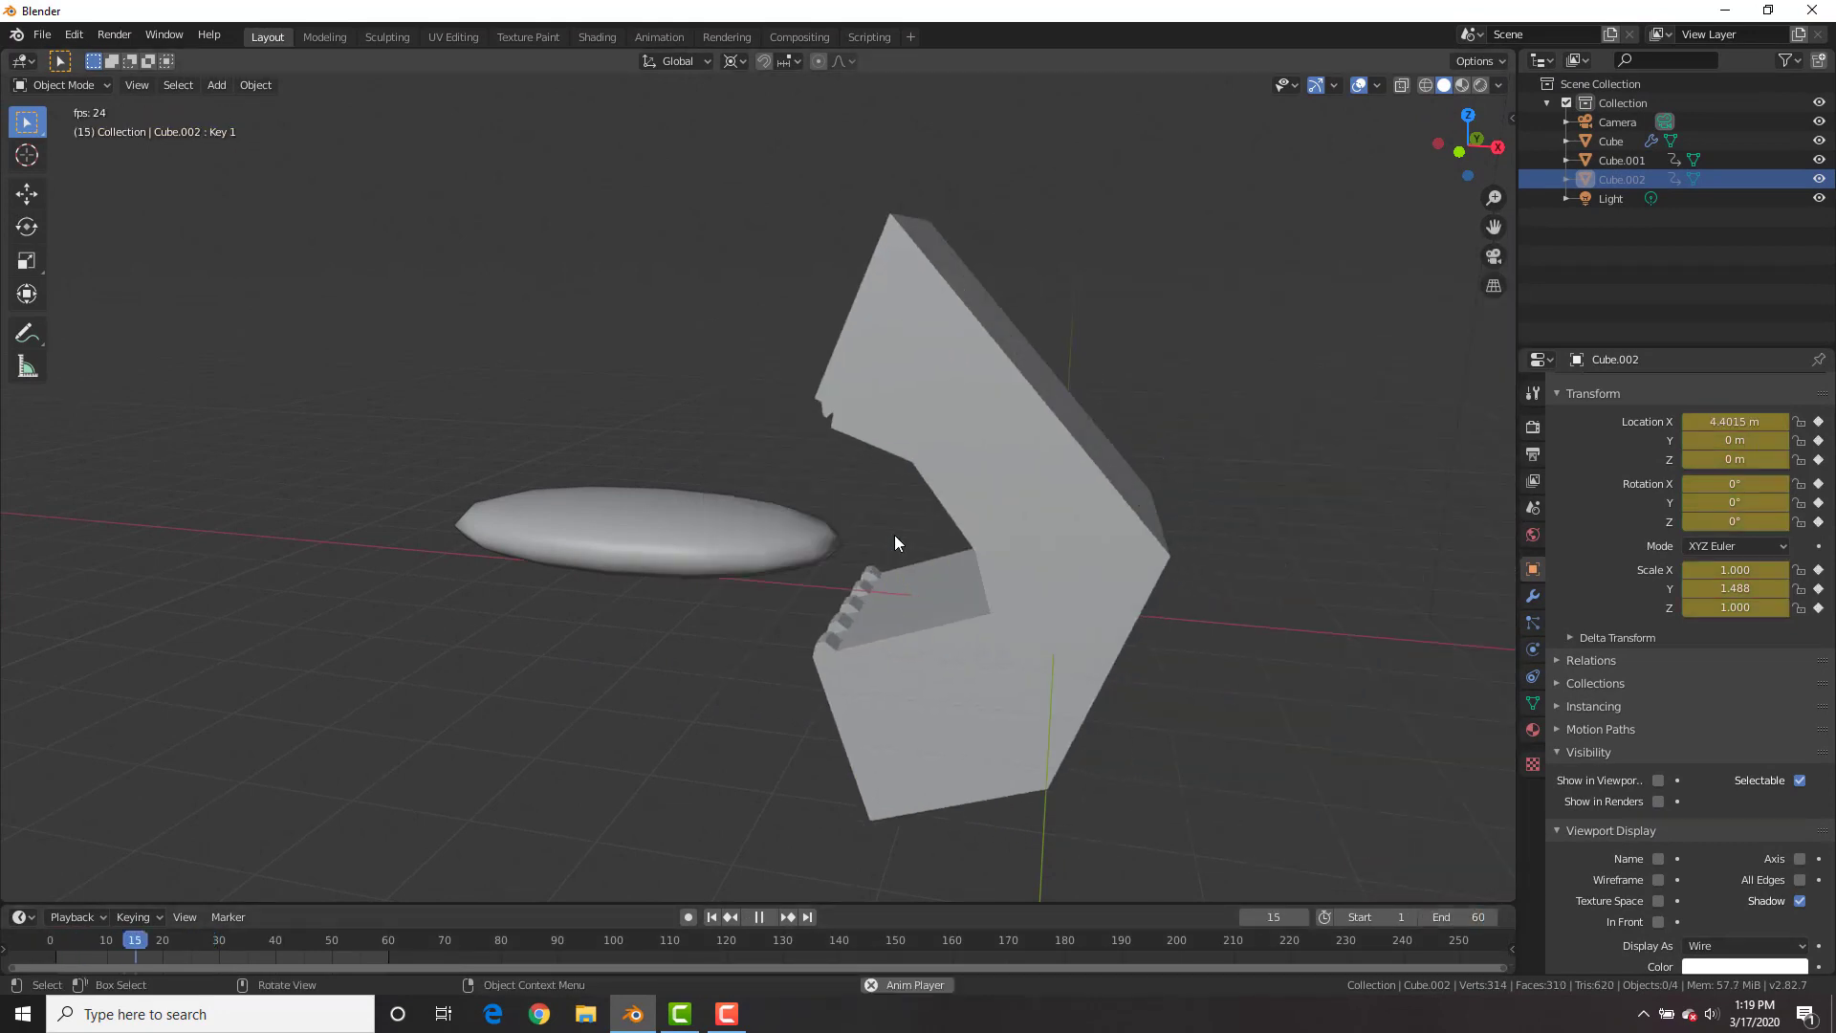
pyautogui.press('space')
pyautogui.scroll(3, 872, 538)
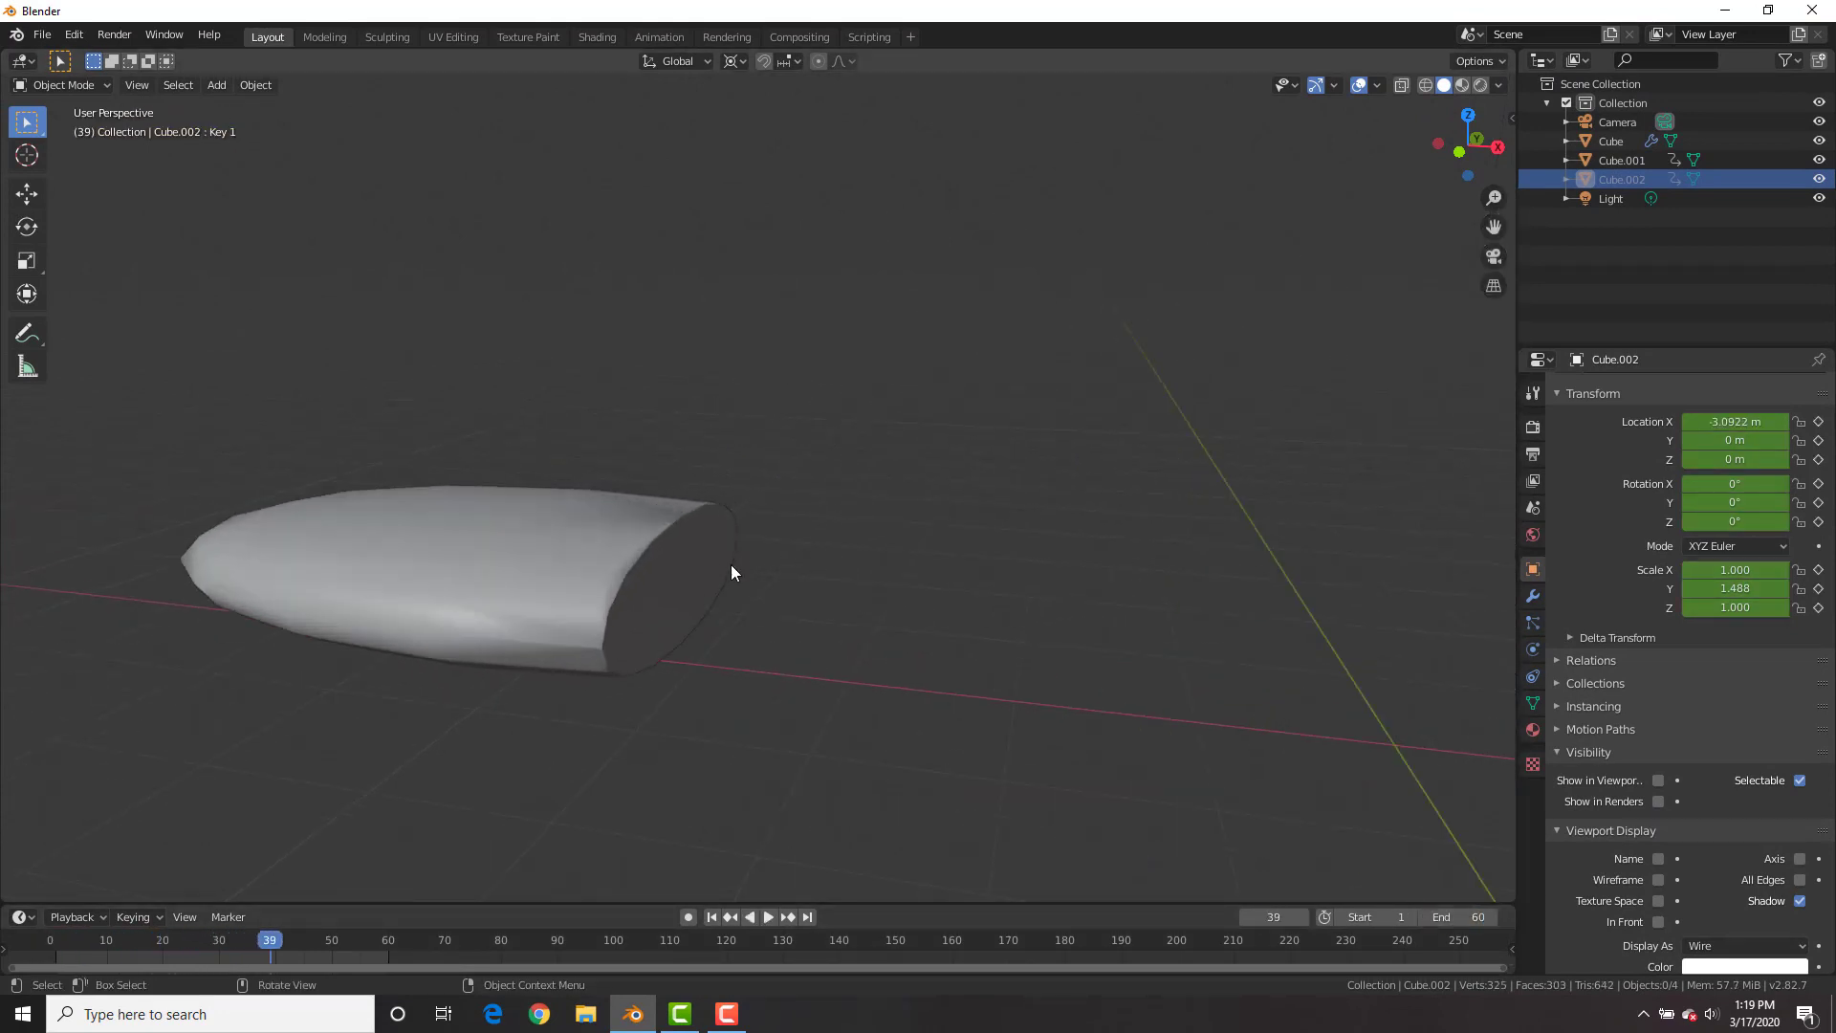
# Duplicate the jaw-facing half of the ice cream mesh in place and separate the copy into its own object
pyautogui.click(598, 548)
pyautogui.click(1533, 730)
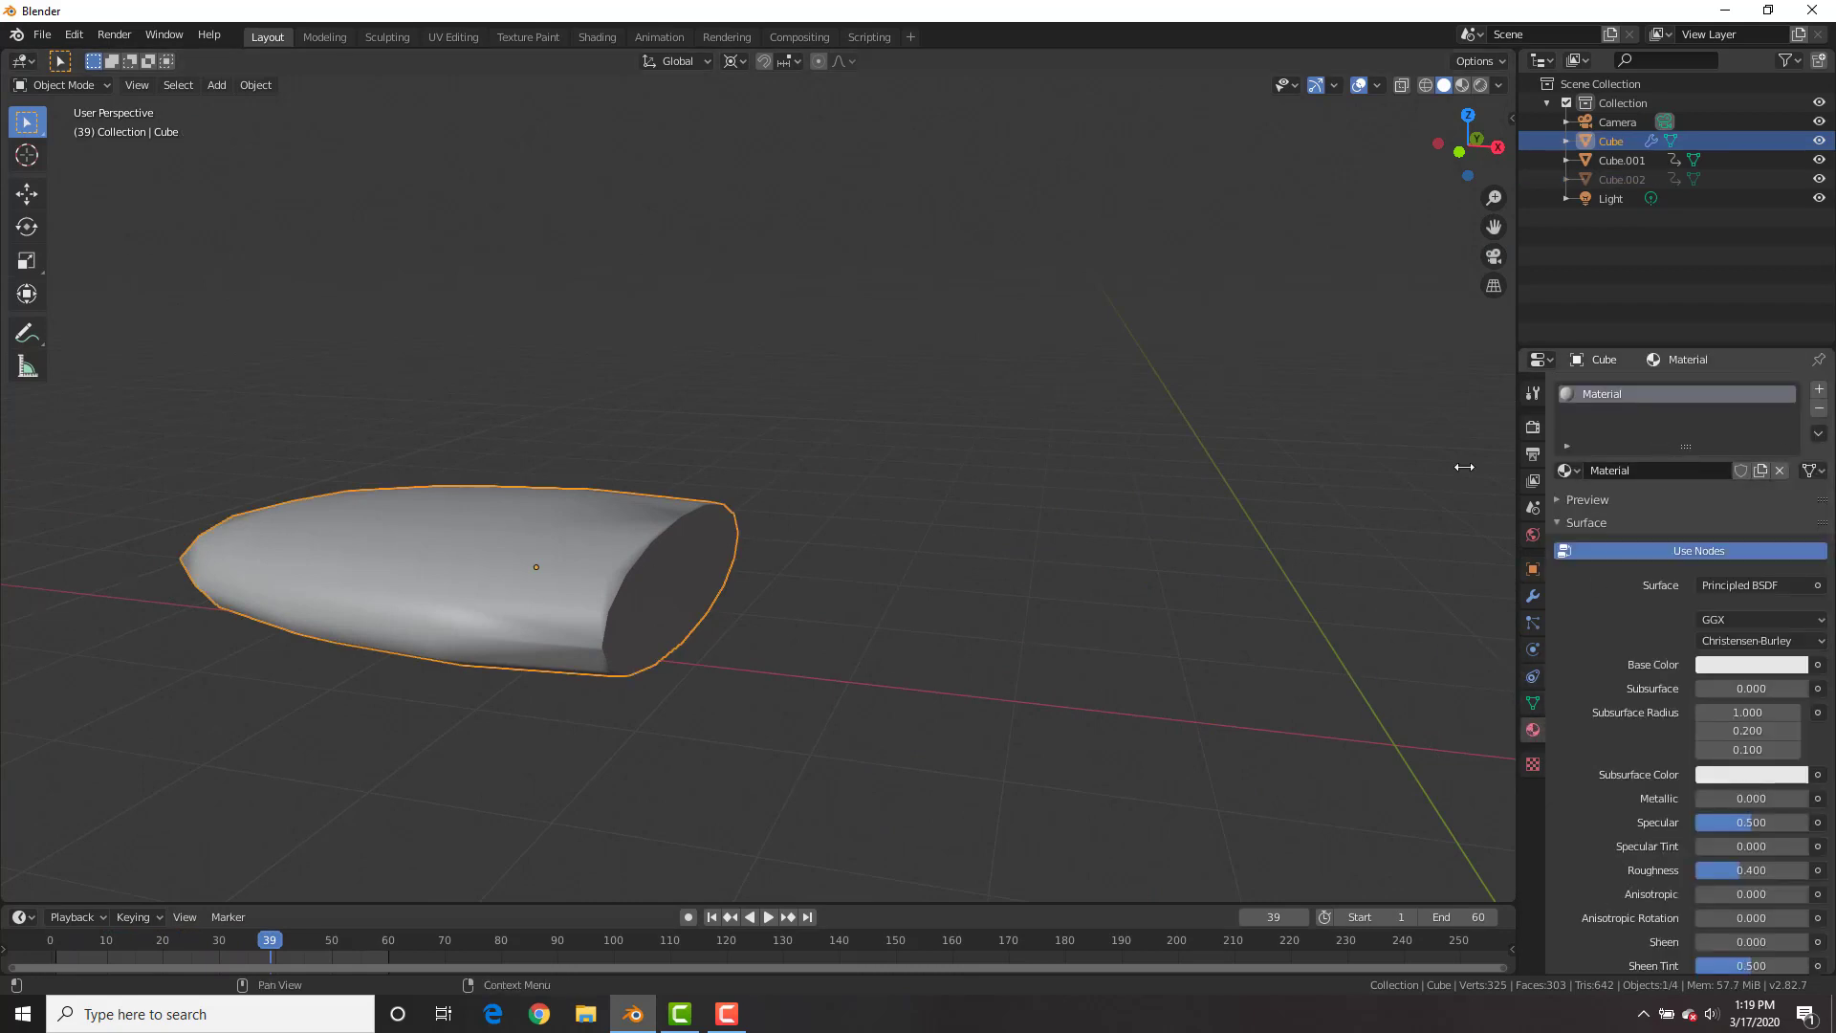
pyautogui.press('Tab')
pyautogui.press('KP_1')
pyautogui.press('z')
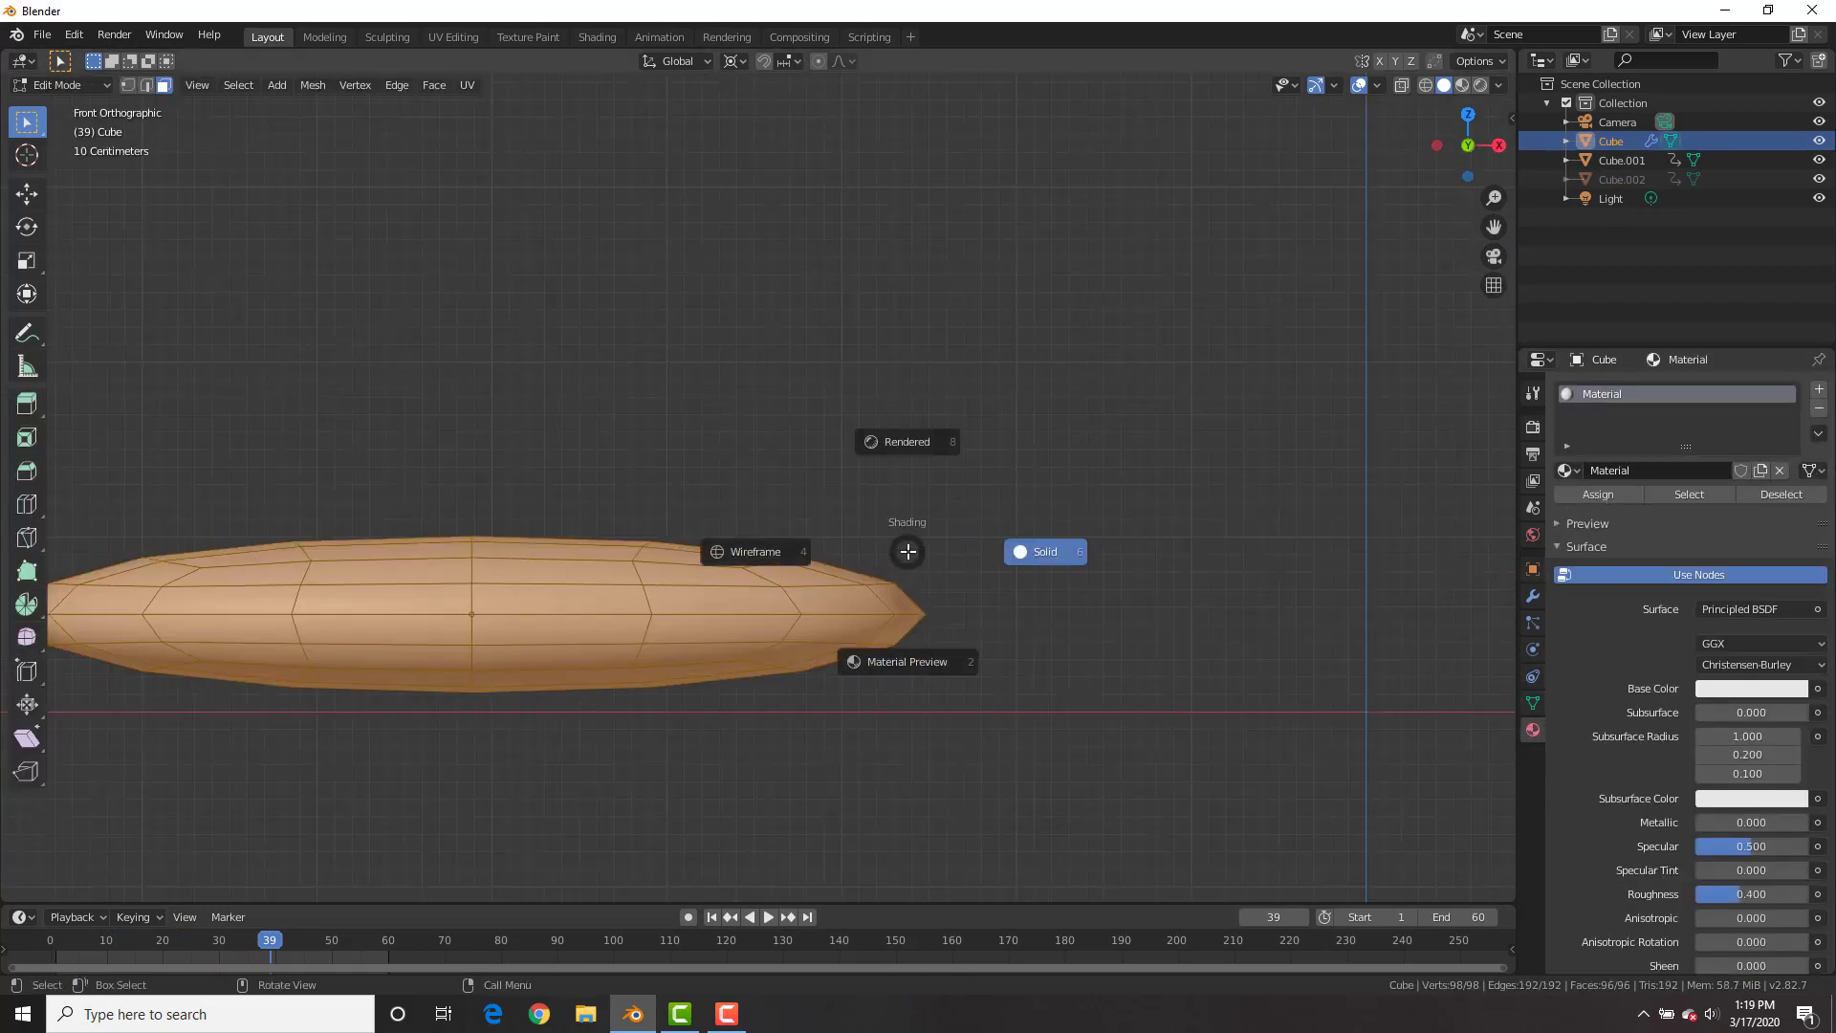
pyautogui.click(751, 552)
pyautogui.press('1')
pyautogui.hotkey('alt', 'a')
pyautogui.moveTo(1068, 450); pyautogui.dragTo(439, 811)
pyautogui.hotkey('shift', 'd')
pyautogui.rightClick(1054, 473)
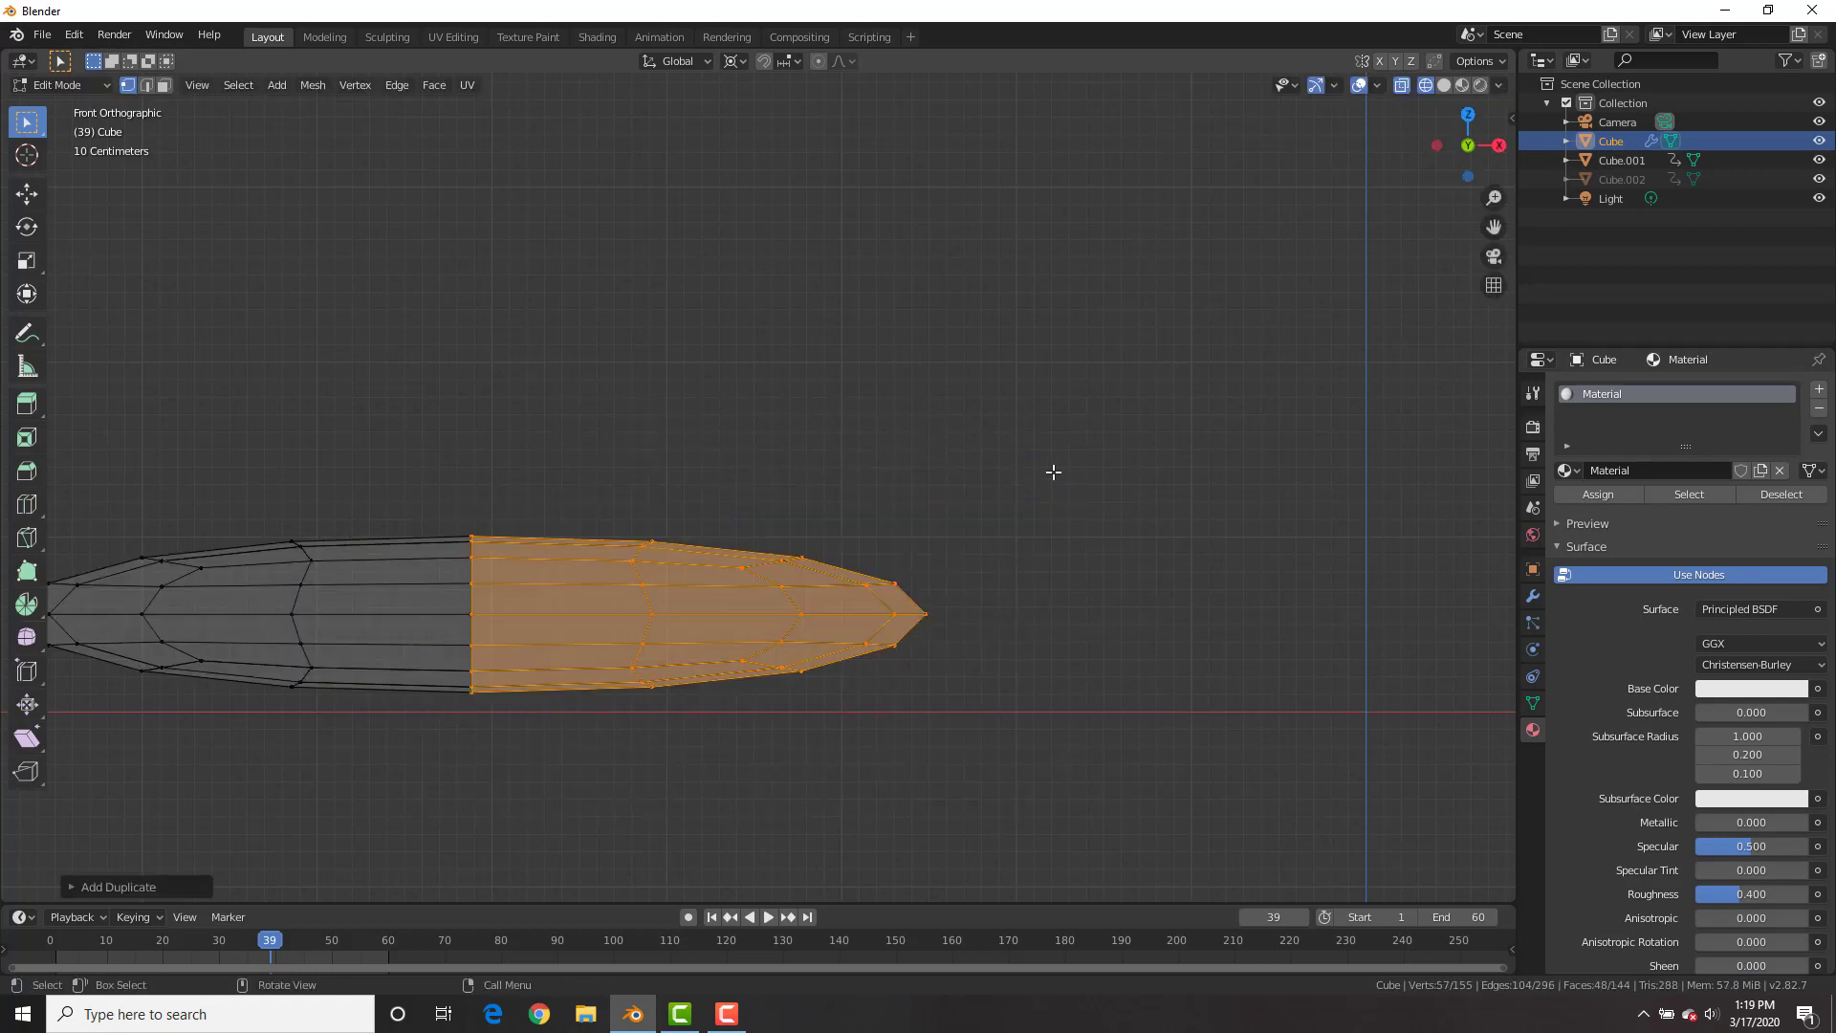
pyautogui.click(1053, 472)
pyautogui.press('Tab')
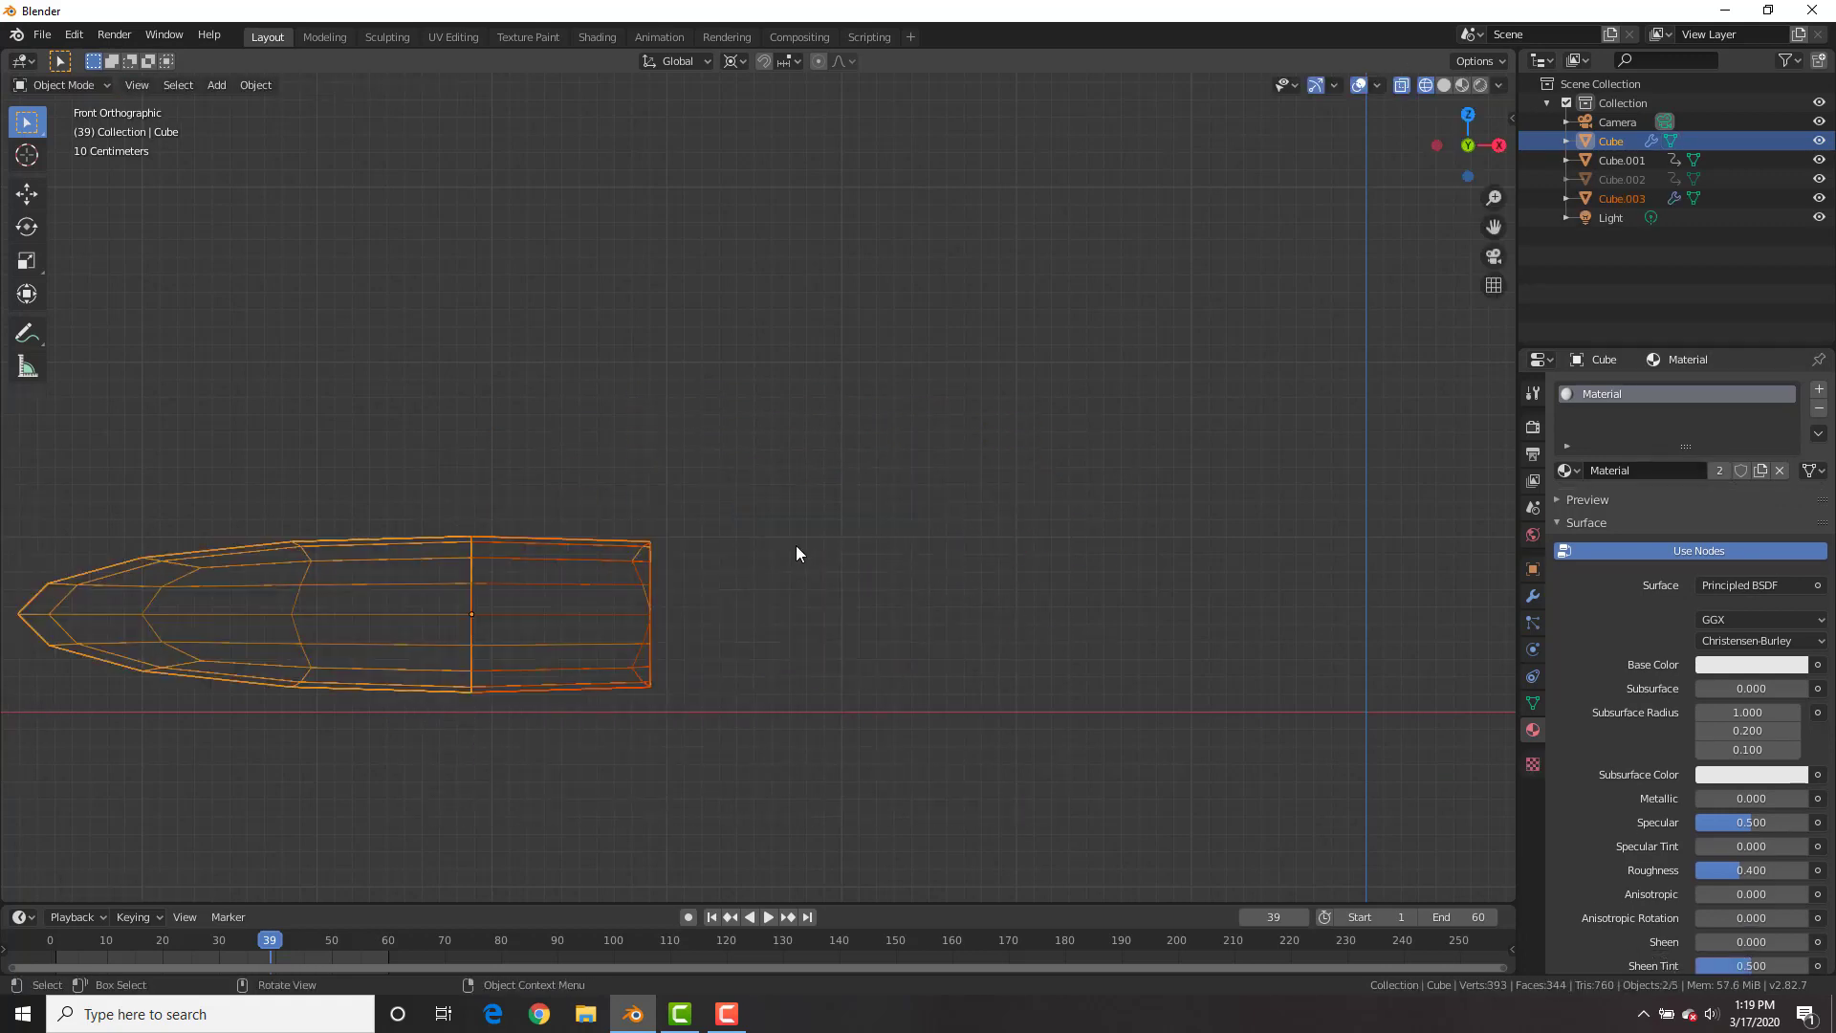
# Give the separated half its own copy of the material with a dark orange-brown base color, shown in Material Preview shading
pyautogui.moveTo(798, 547); pyautogui.dragTo(797, 582, button='middle')
pyautogui.press('z')
pyautogui.click(838, 600)
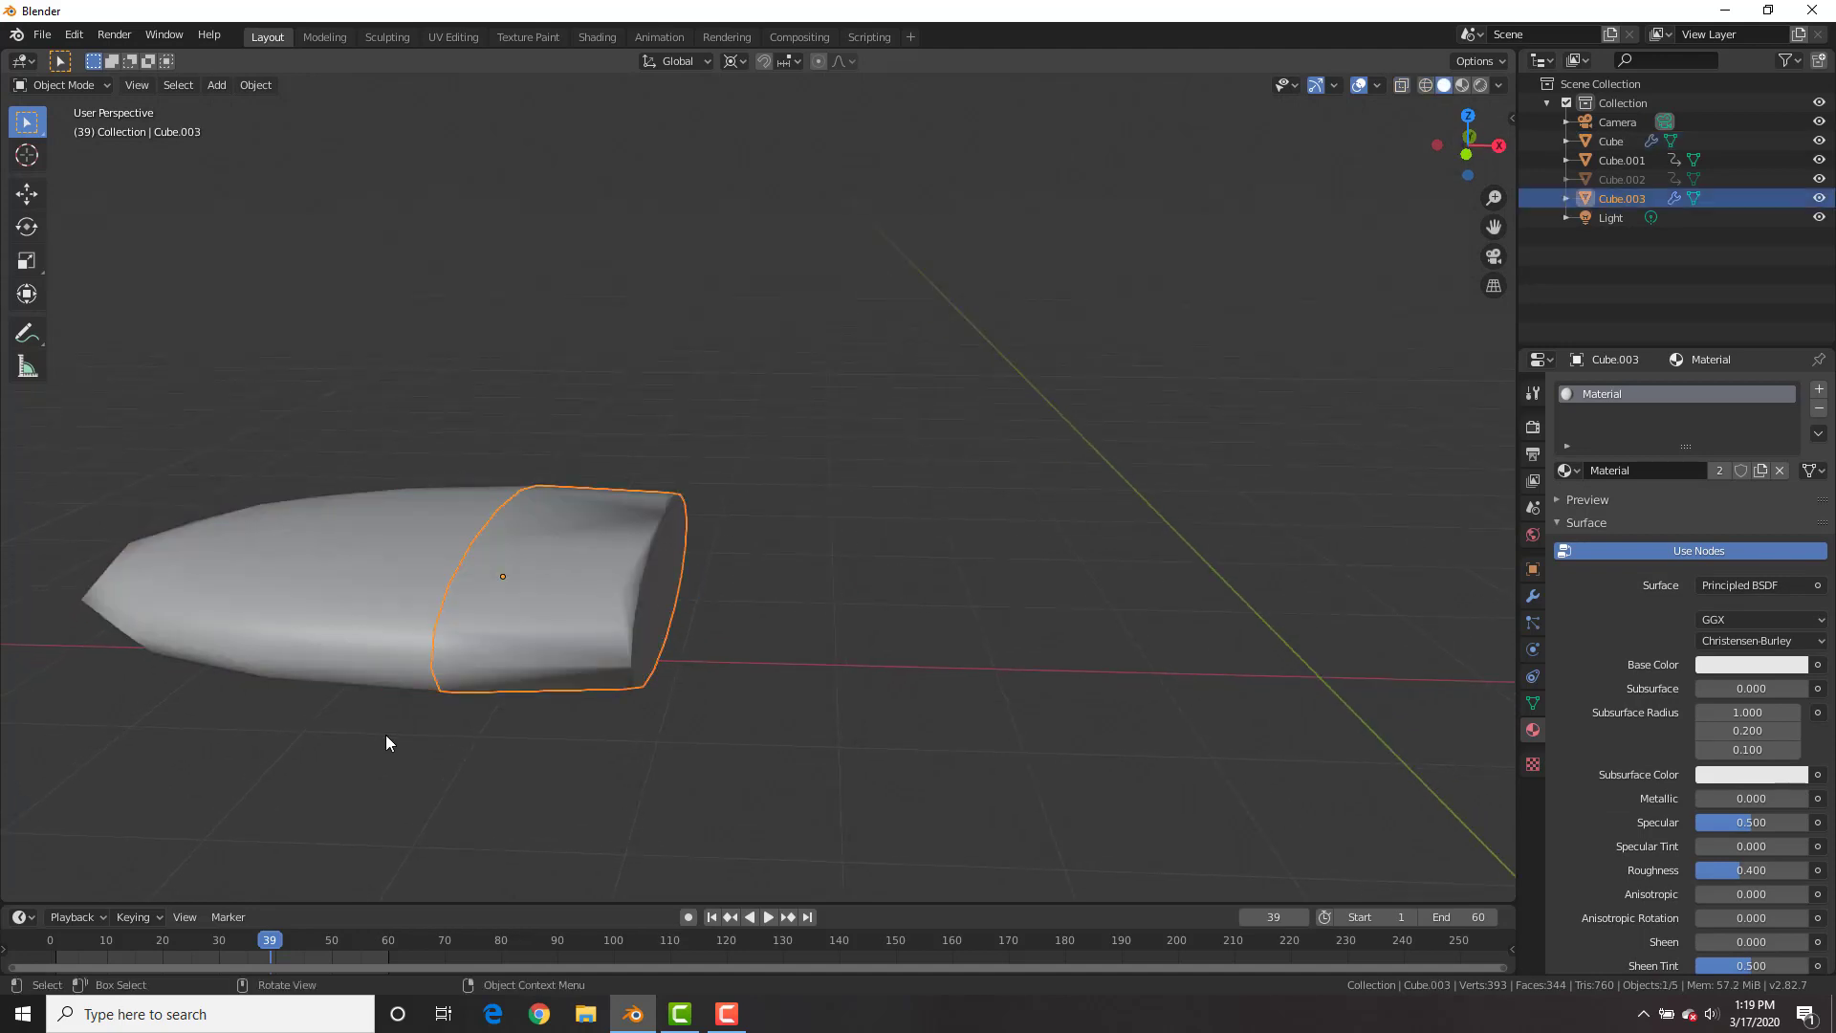
pyautogui.press('g')
pyautogui.rightClick(731, 594)
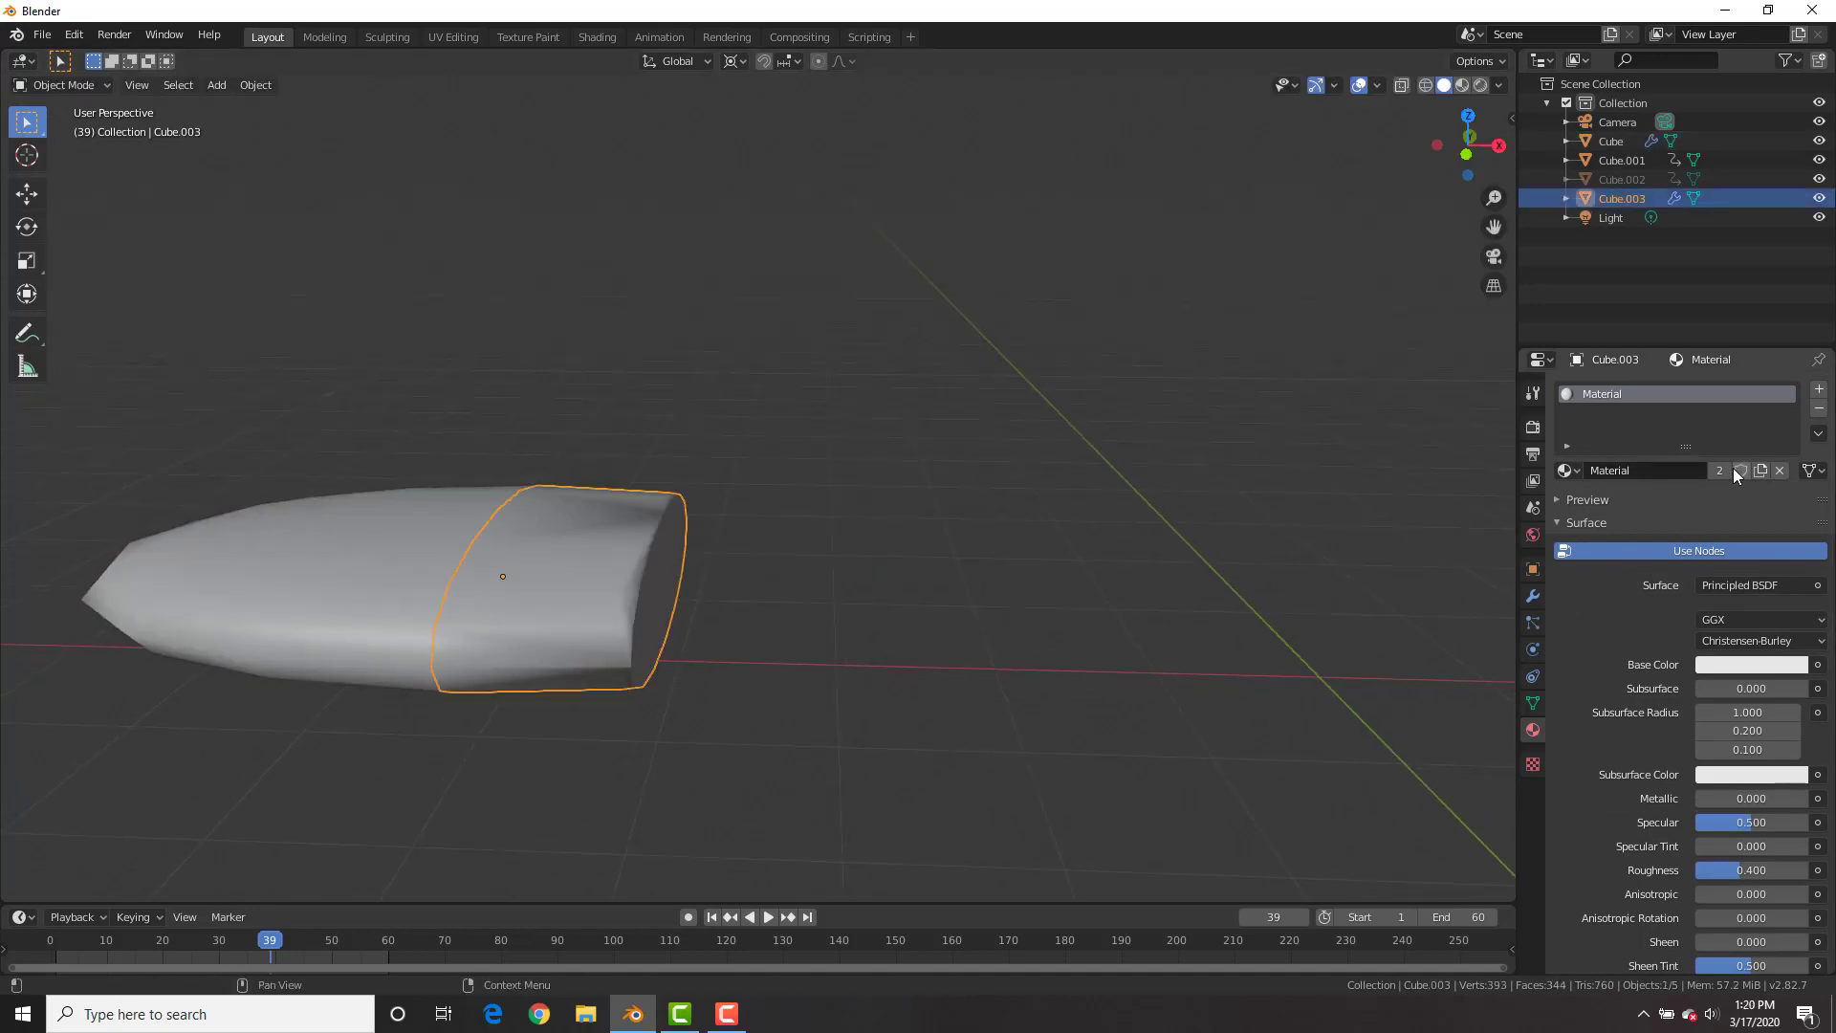
pyautogui.click(1725, 468)
pyautogui.click(1730, 664)
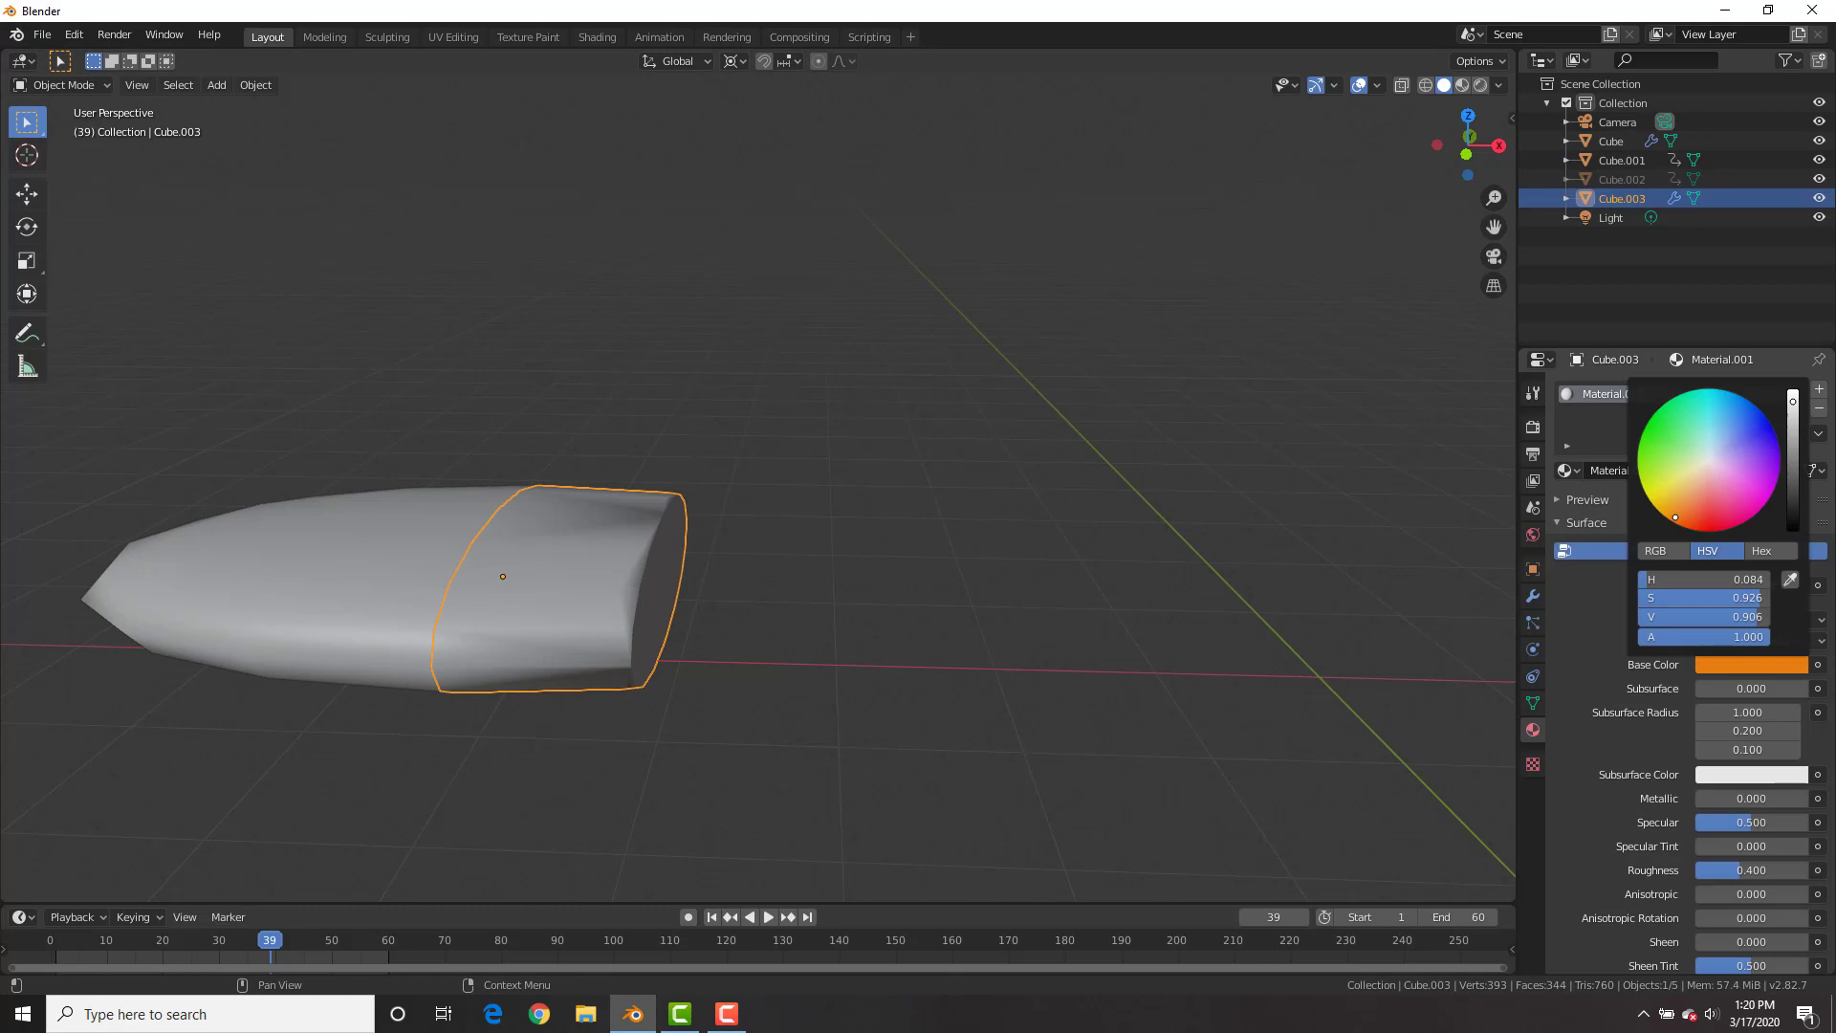
pyautogui.scroll(-8, 1676, 513)
pyautogui.click(1462, 86)
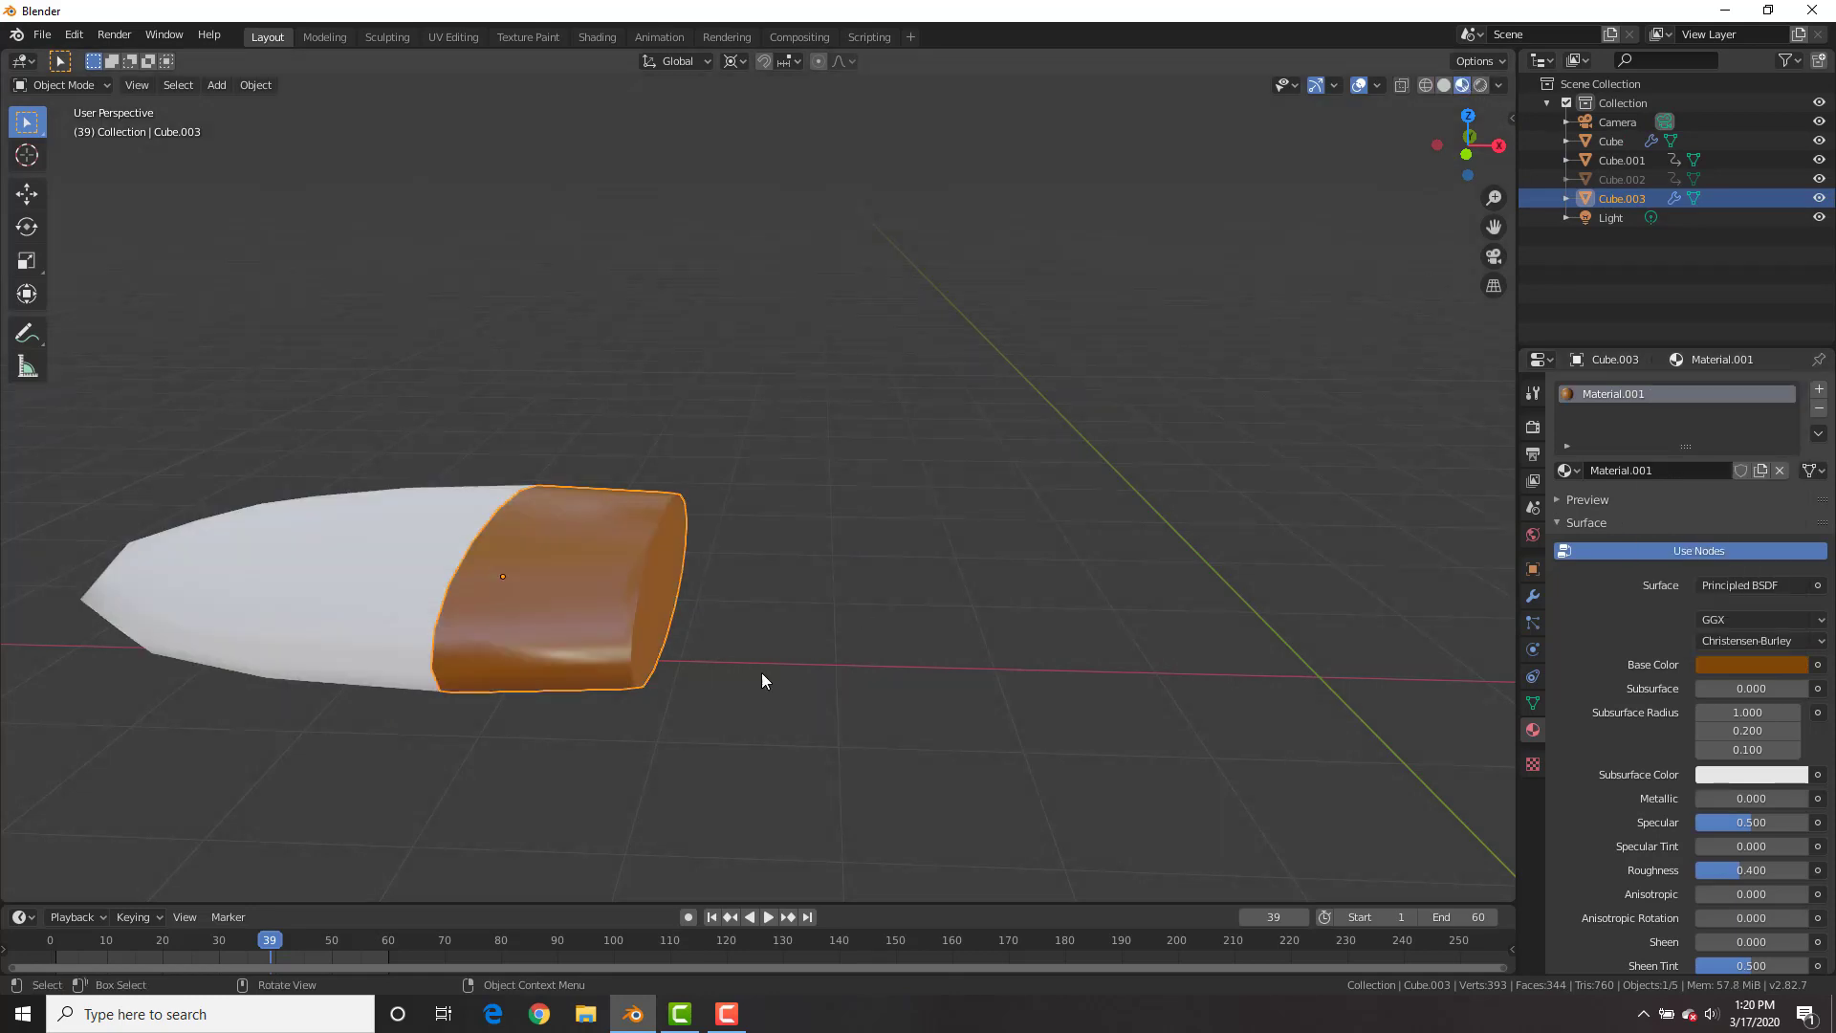
# Extrude the brown half's mesh in place and scale it up about 1.05 without the X axis, around the Median Point
pyautogui.moveTo(761, 674)
pyautogui.mouseDown(button='middle')
pyautogui.moveTo(708, 597)
pyautogui.moveTo(828, 613)
pyautogui.moveTo(891, 536)
pyautogui.moveTo(1094, 508)
pyautogui.moveTo(1089, 476)
pyautogui.mouseUp(button='middle')
pyautogui.press('Tab')
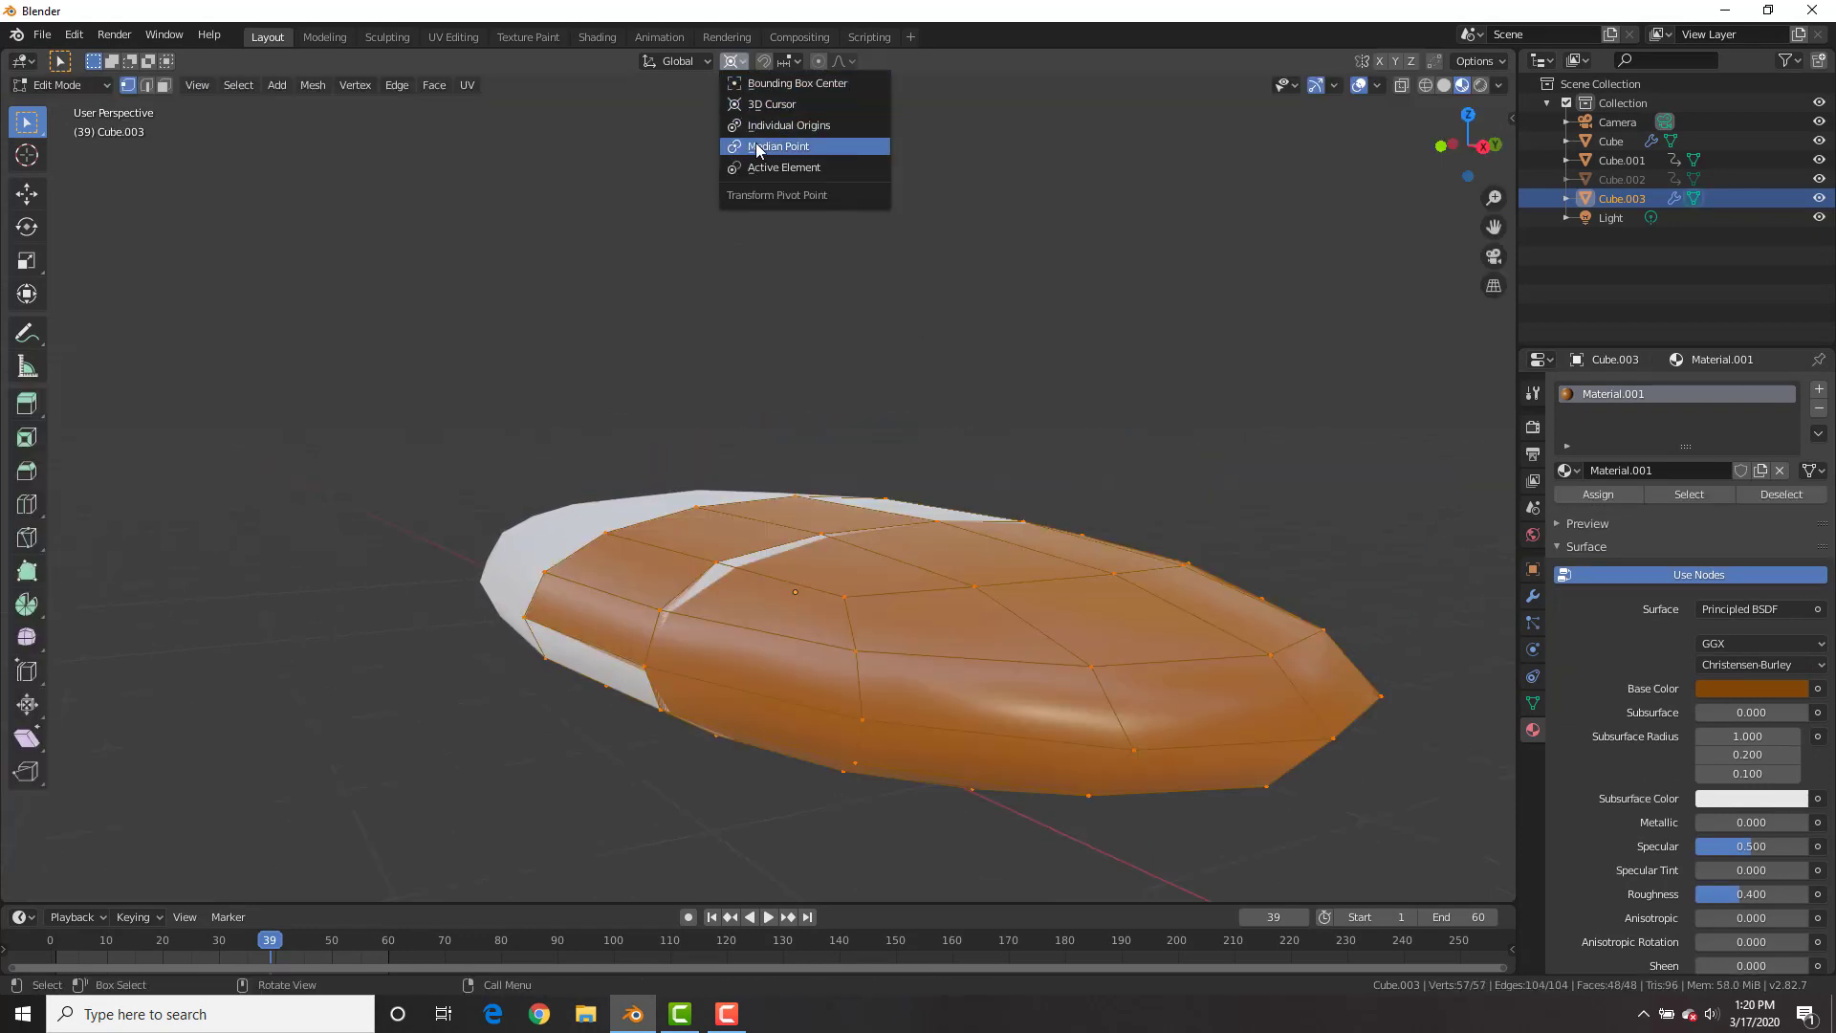
pyautogui.press('e')
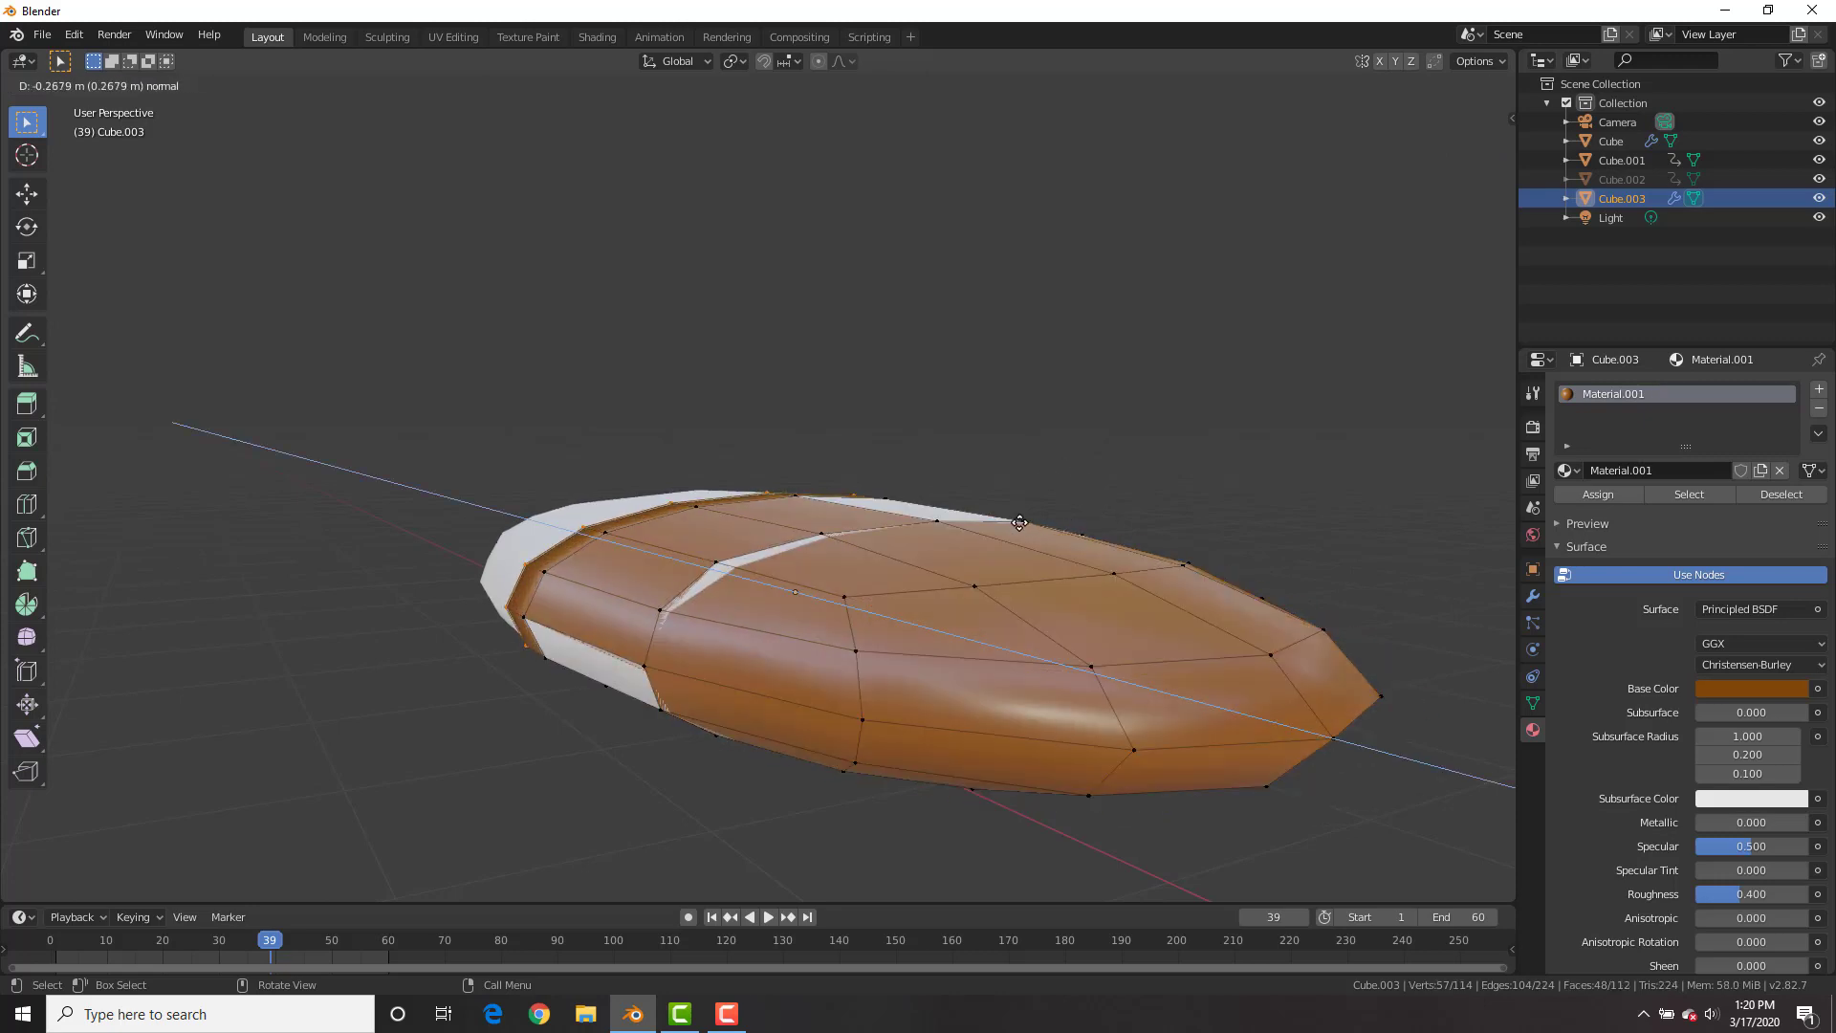
pyautogui.press('Escape')
pyautogui.press('s')
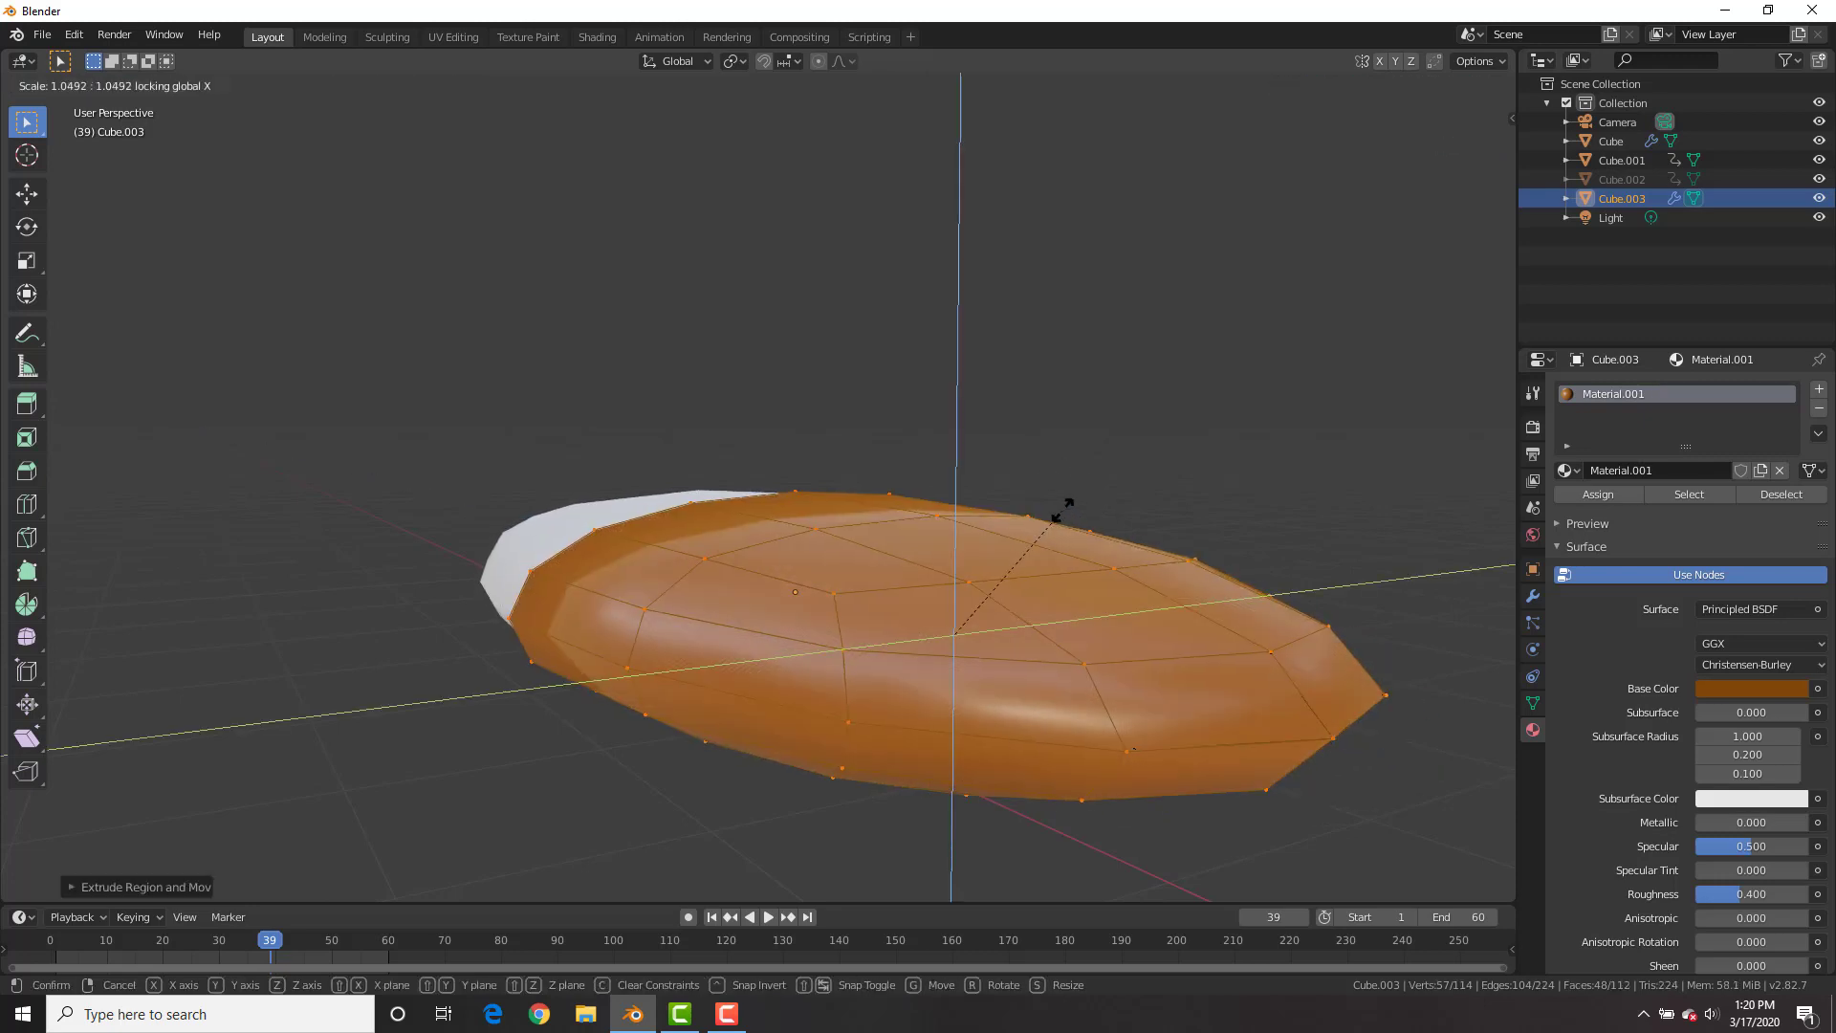
pyautogui.moveTo(1064, 507); pyautogui.dragTo(1070, 448, button='middle')
pyautogui.press('Tab')
pyautogui.click(1071, 448)
pyautogui.scroll(2, 1132, 518)
pyautogui.keyDown('shift'); pyautogui.moveTo(1133, 514); pyautogui.dragTo(830, 394, button='middle'); pyautogui.keyUp('shift')
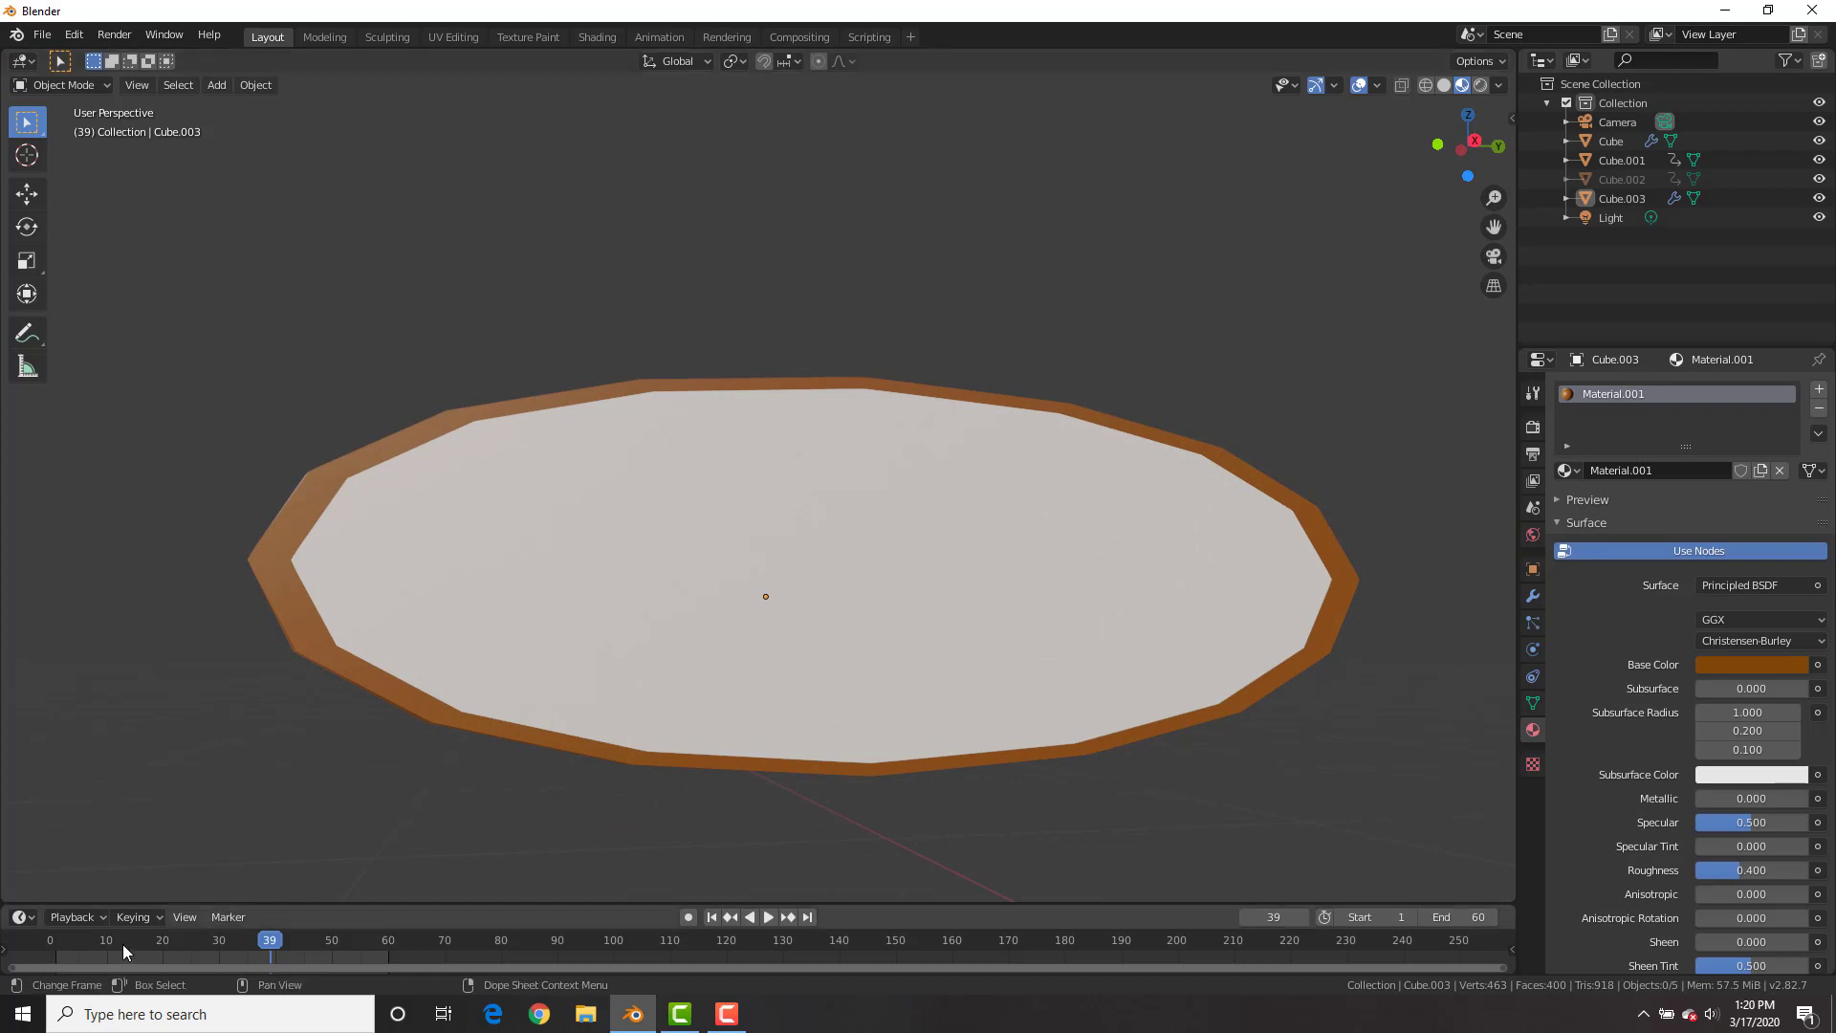
# Play the animation from near the start to review the jaws biting the coated ice cream
pyautogui.moveTo(94, 942); pyautogui.dragTo(69, 938)
pyautogui.scroll(-5, 628, 541)
pyautogui.press('space')
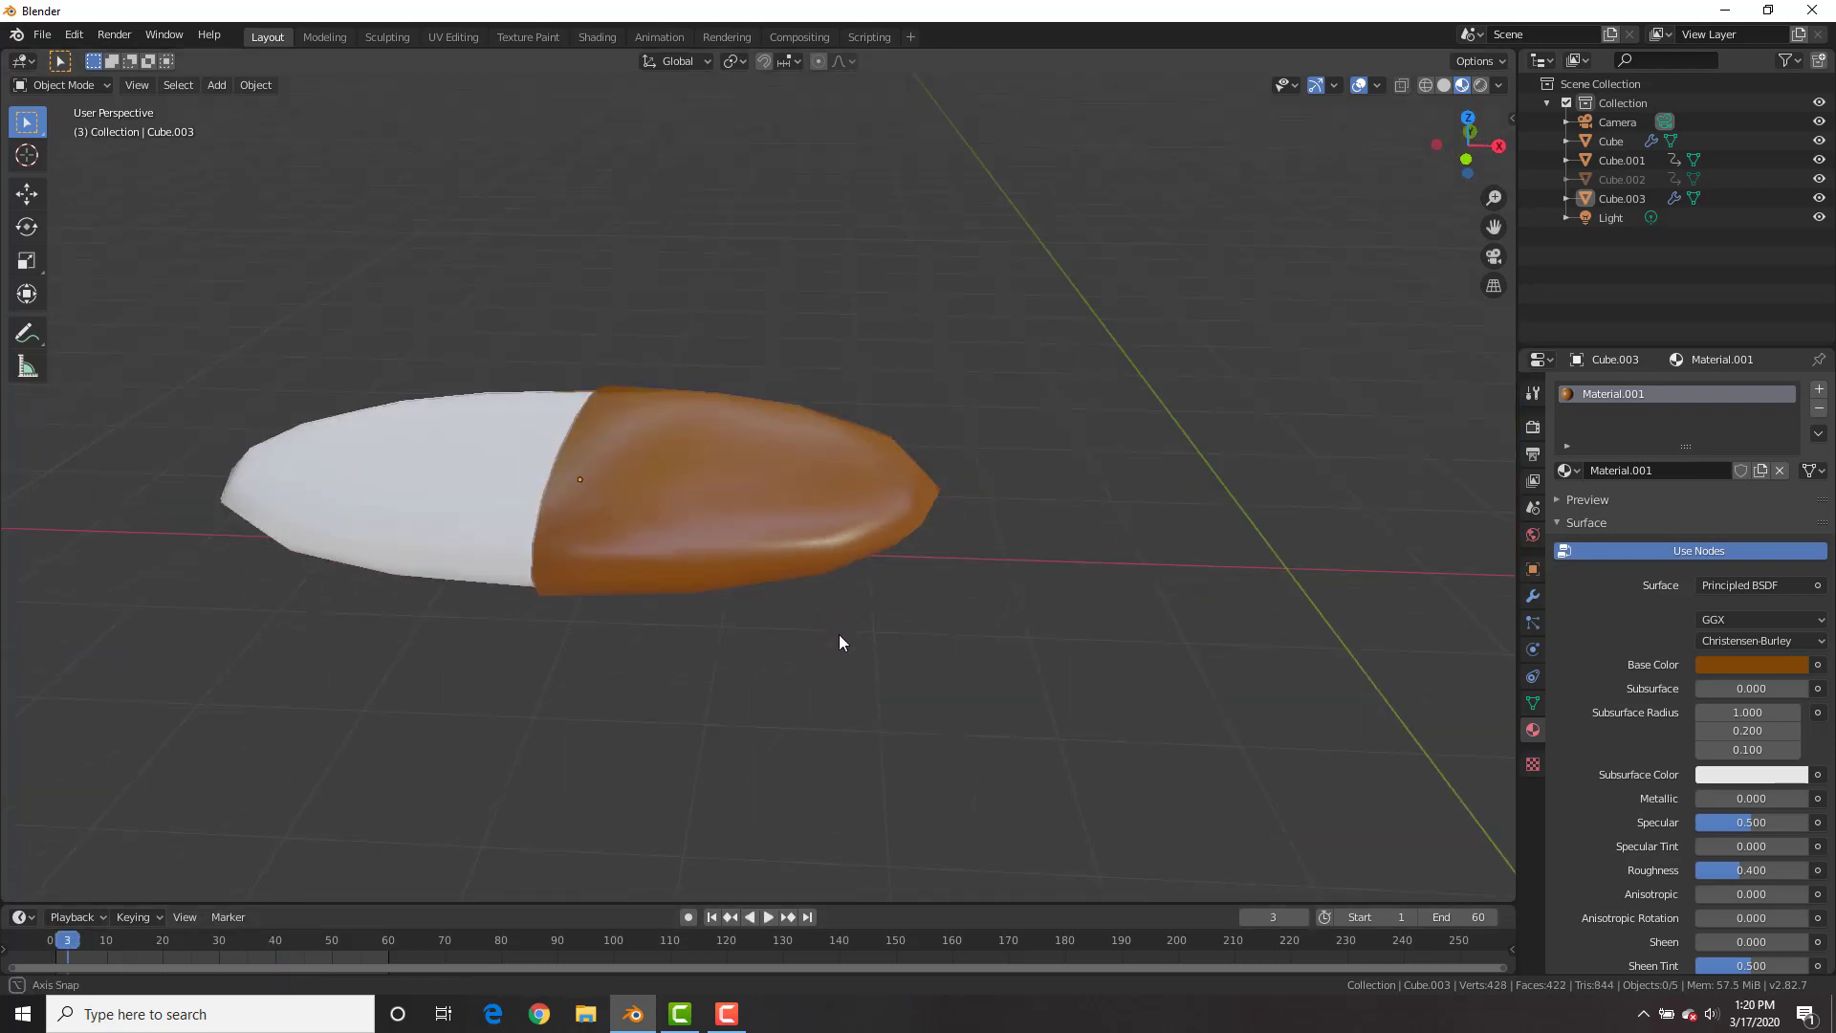
pyautogui.scroll(-4, 903, 605)
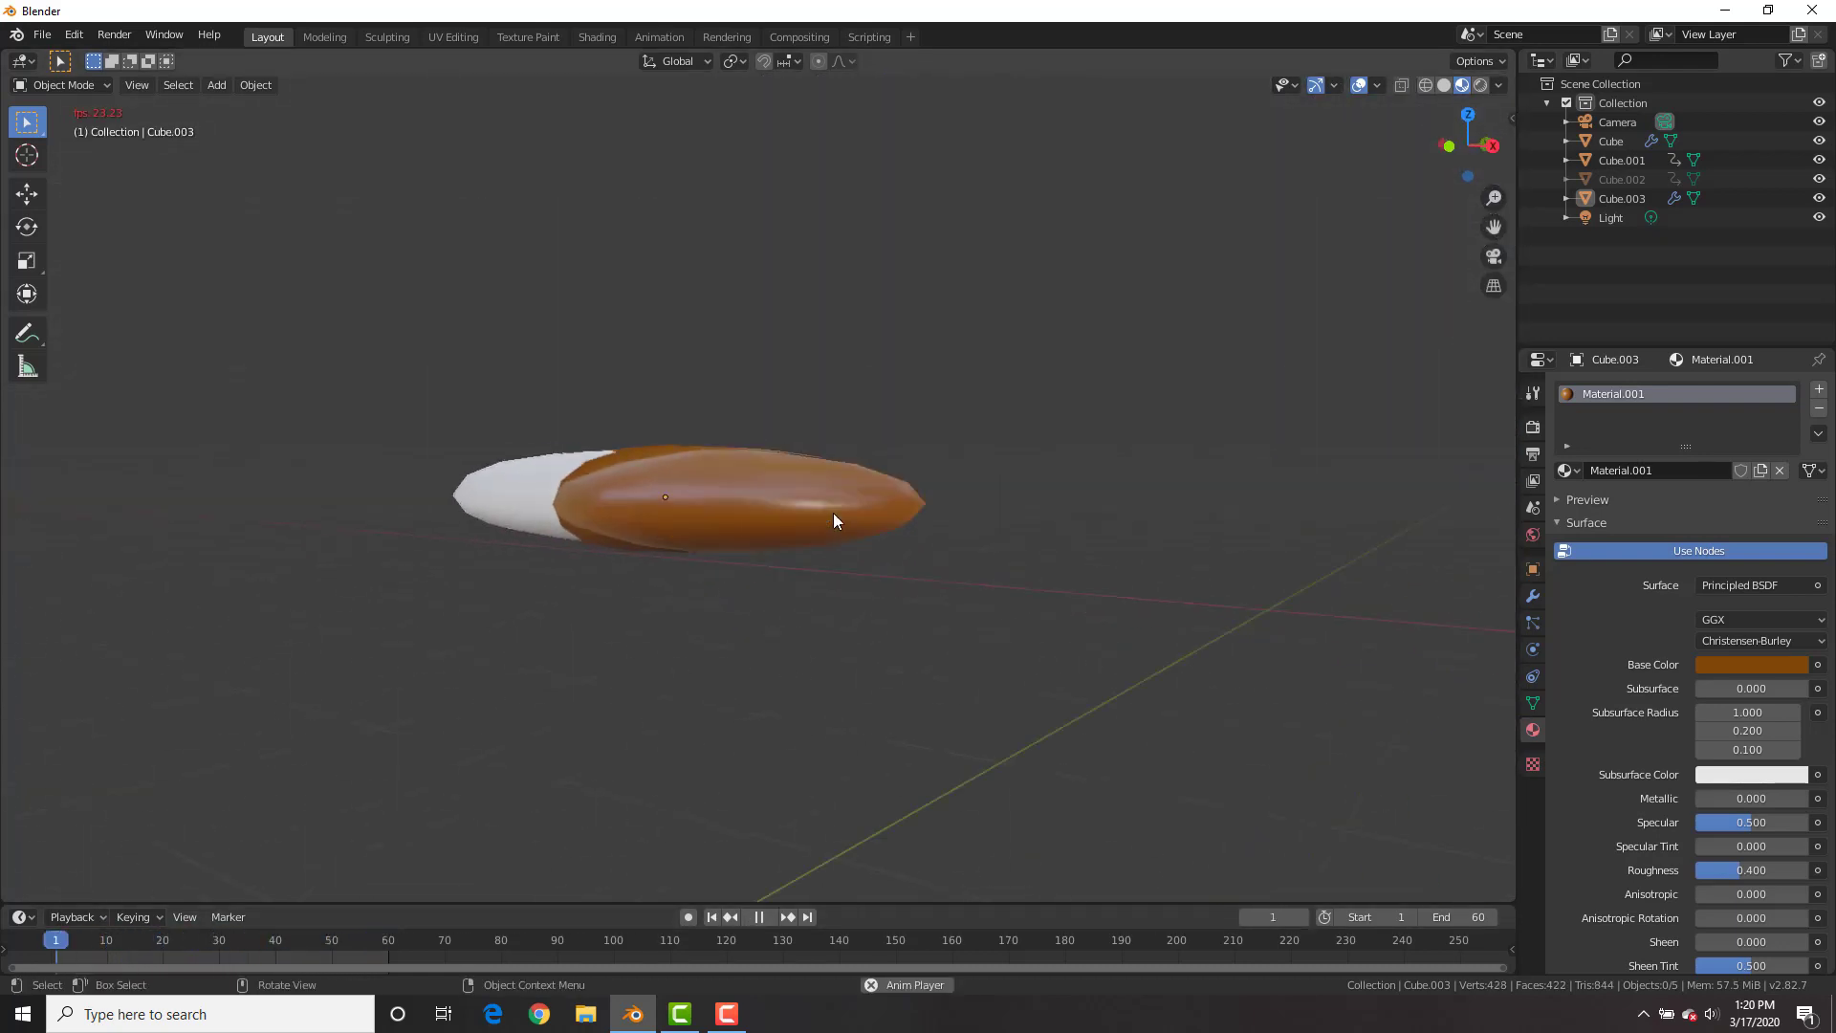
pyautogui.scroll(-3, 840, 511)
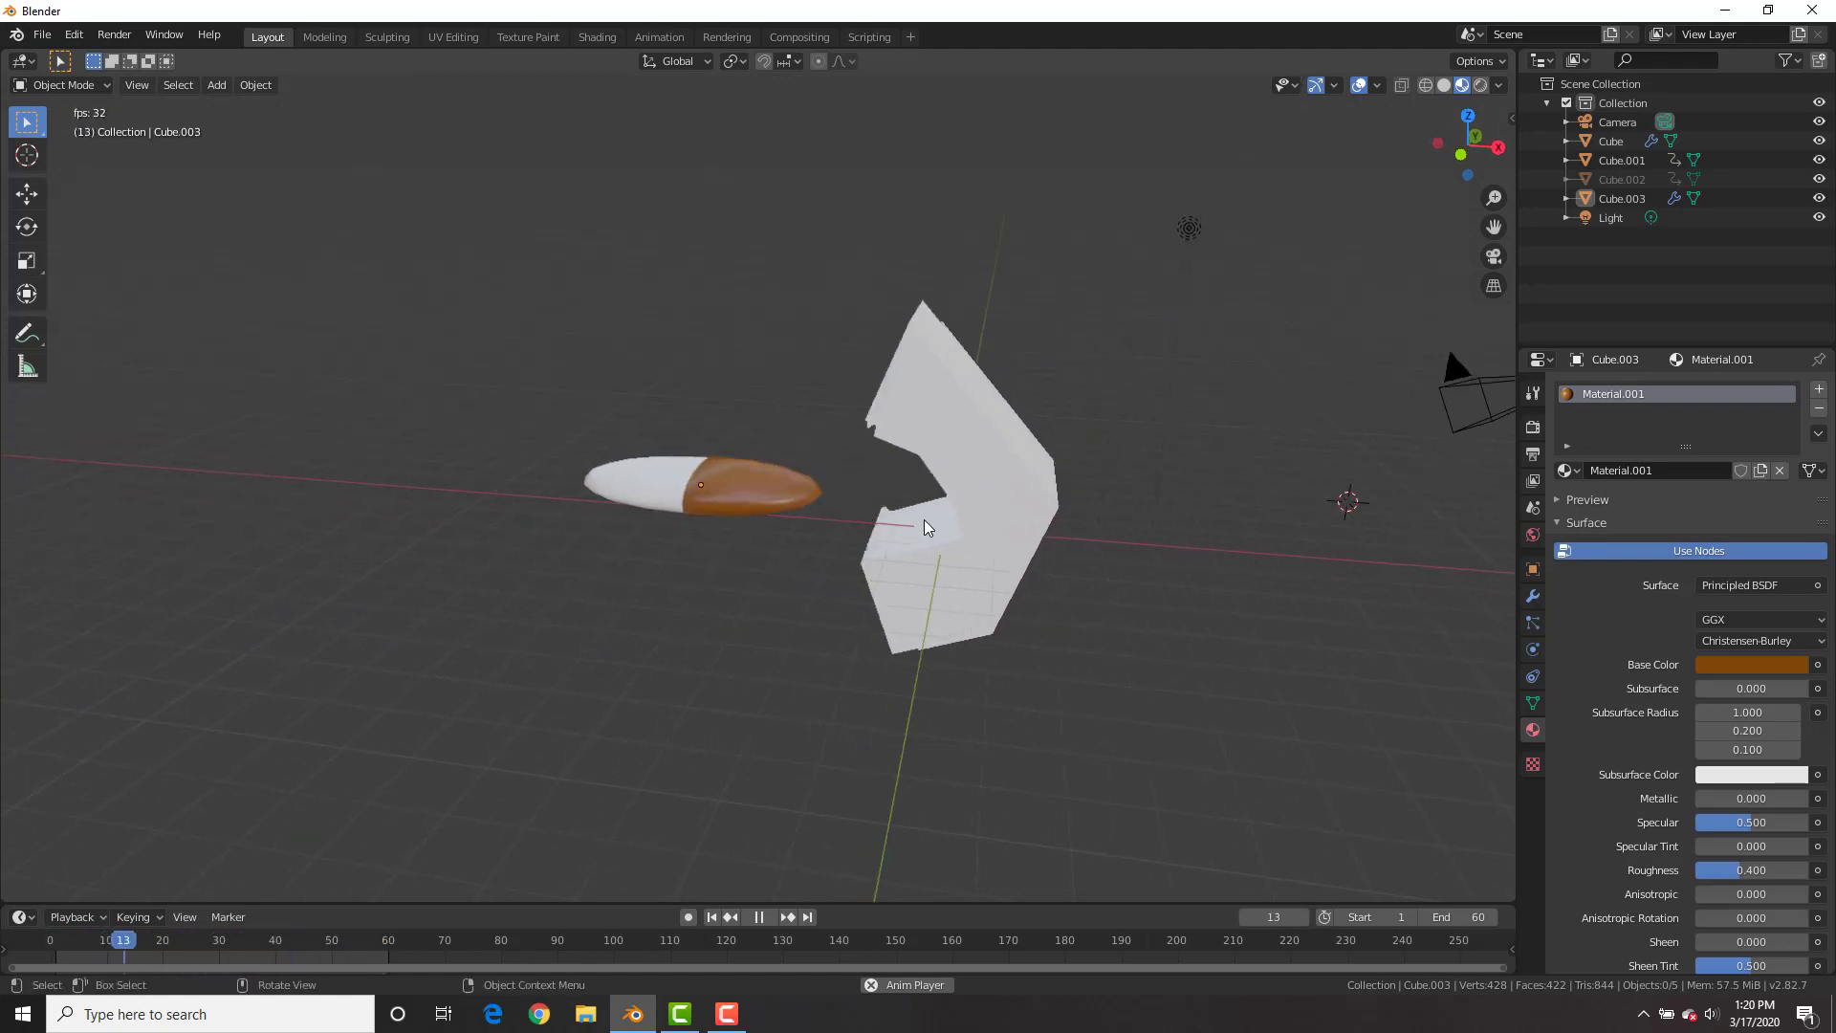